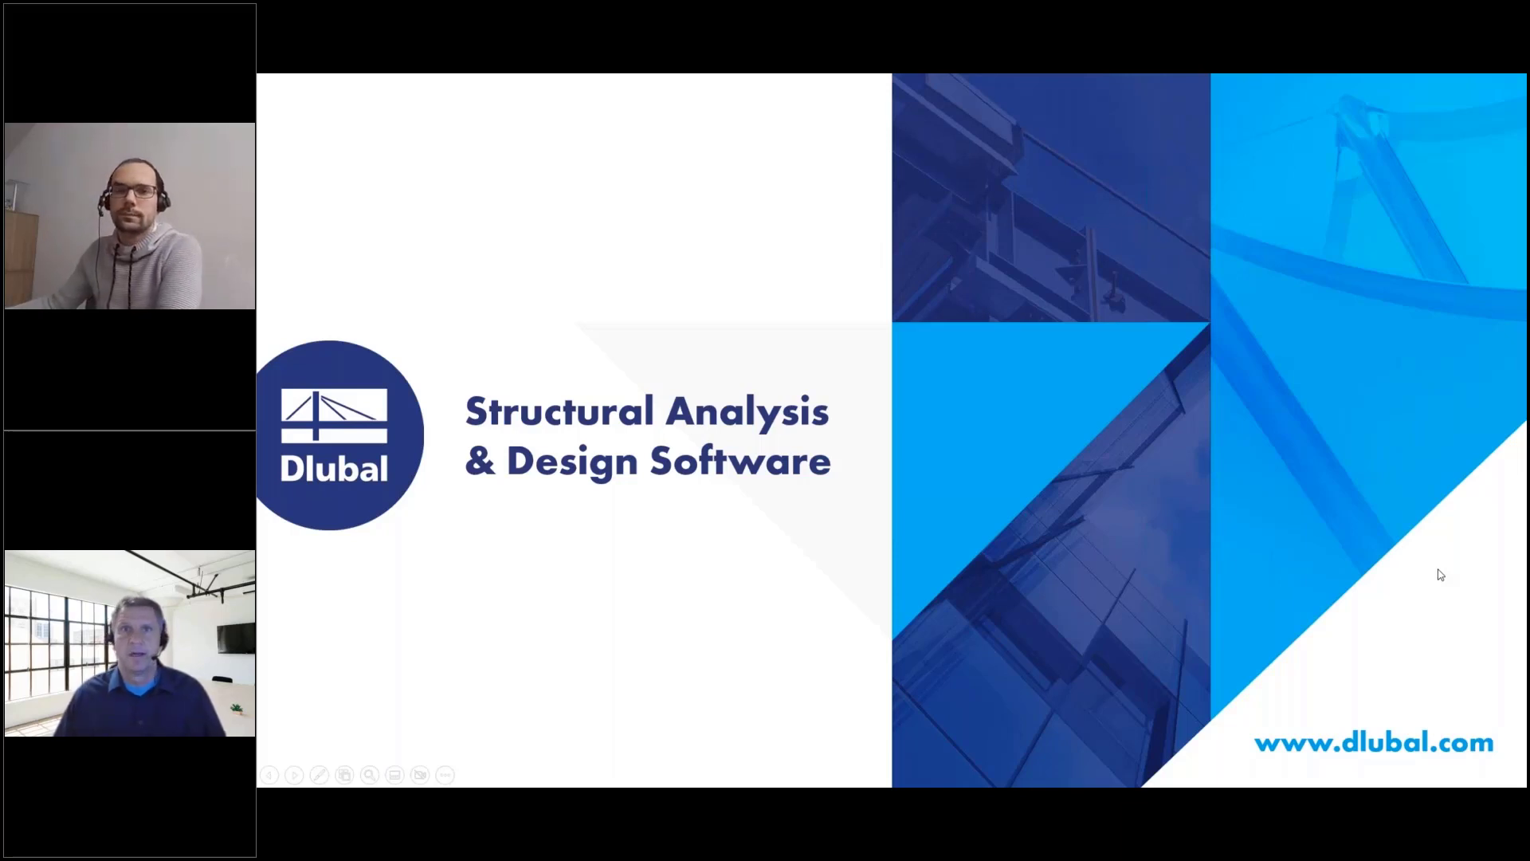
- Advance the slideshow to the 'Most Frequently Asked Questions Answered by Dlubal Support Team' slide
click(1434, 574)
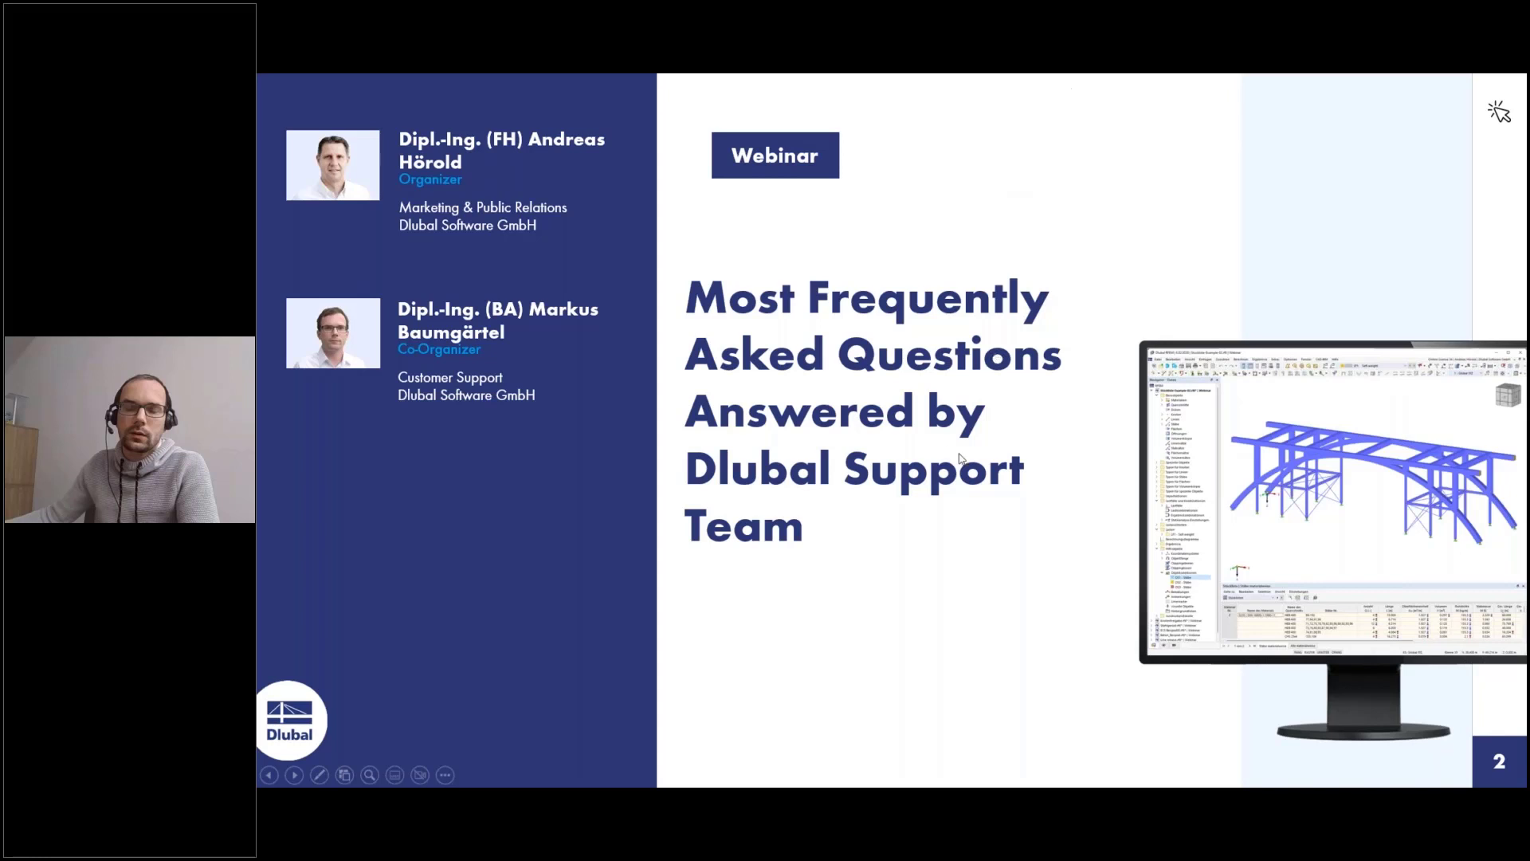
- Go to slide 3 about asking questions, then switch to the Parts list.rf6 model in RFEM
key(Right)
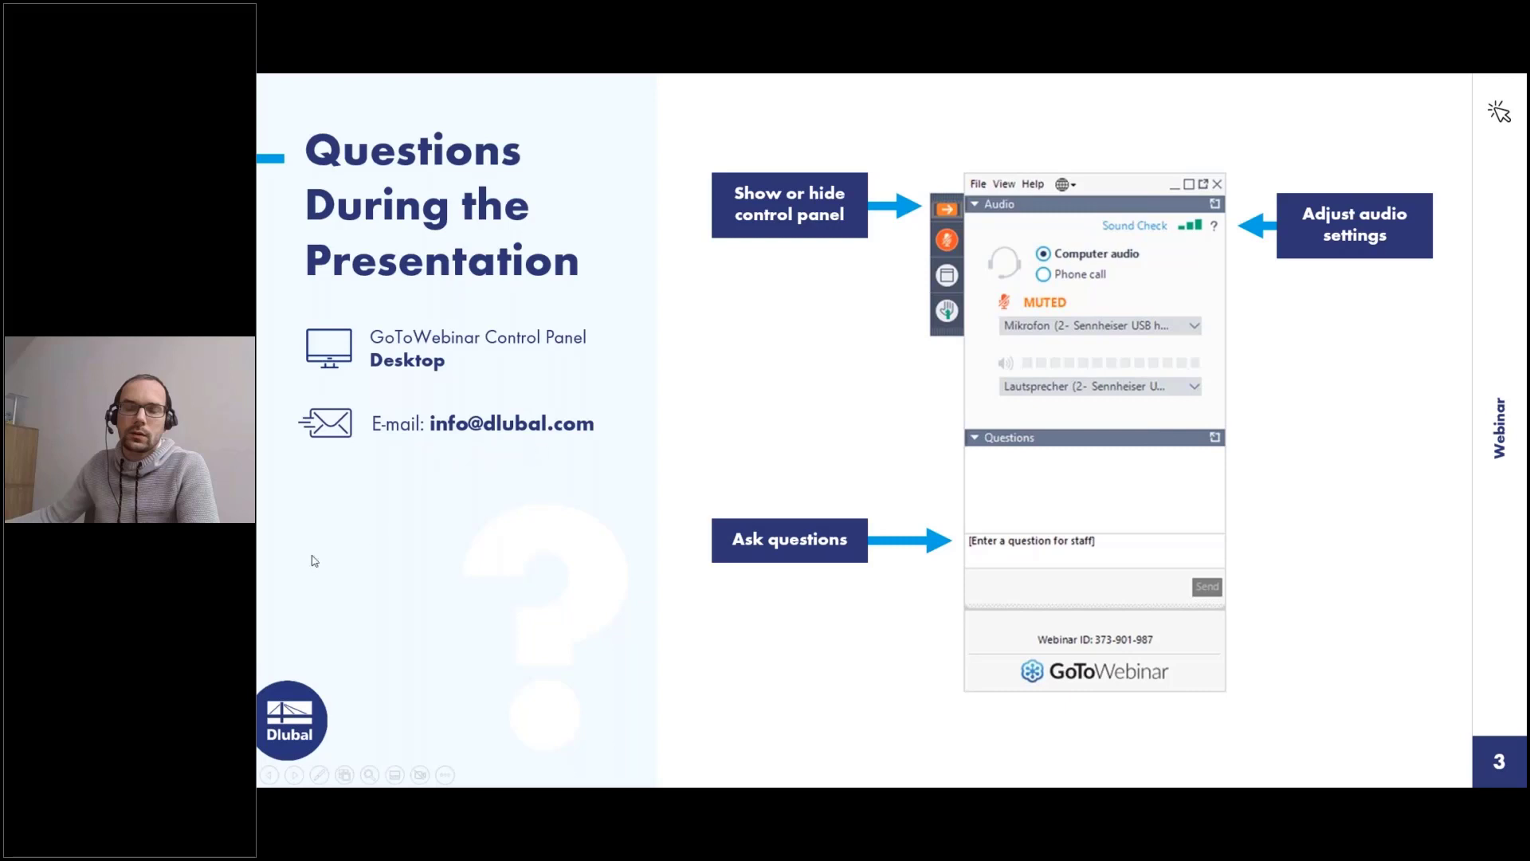
key(alt+Tab)
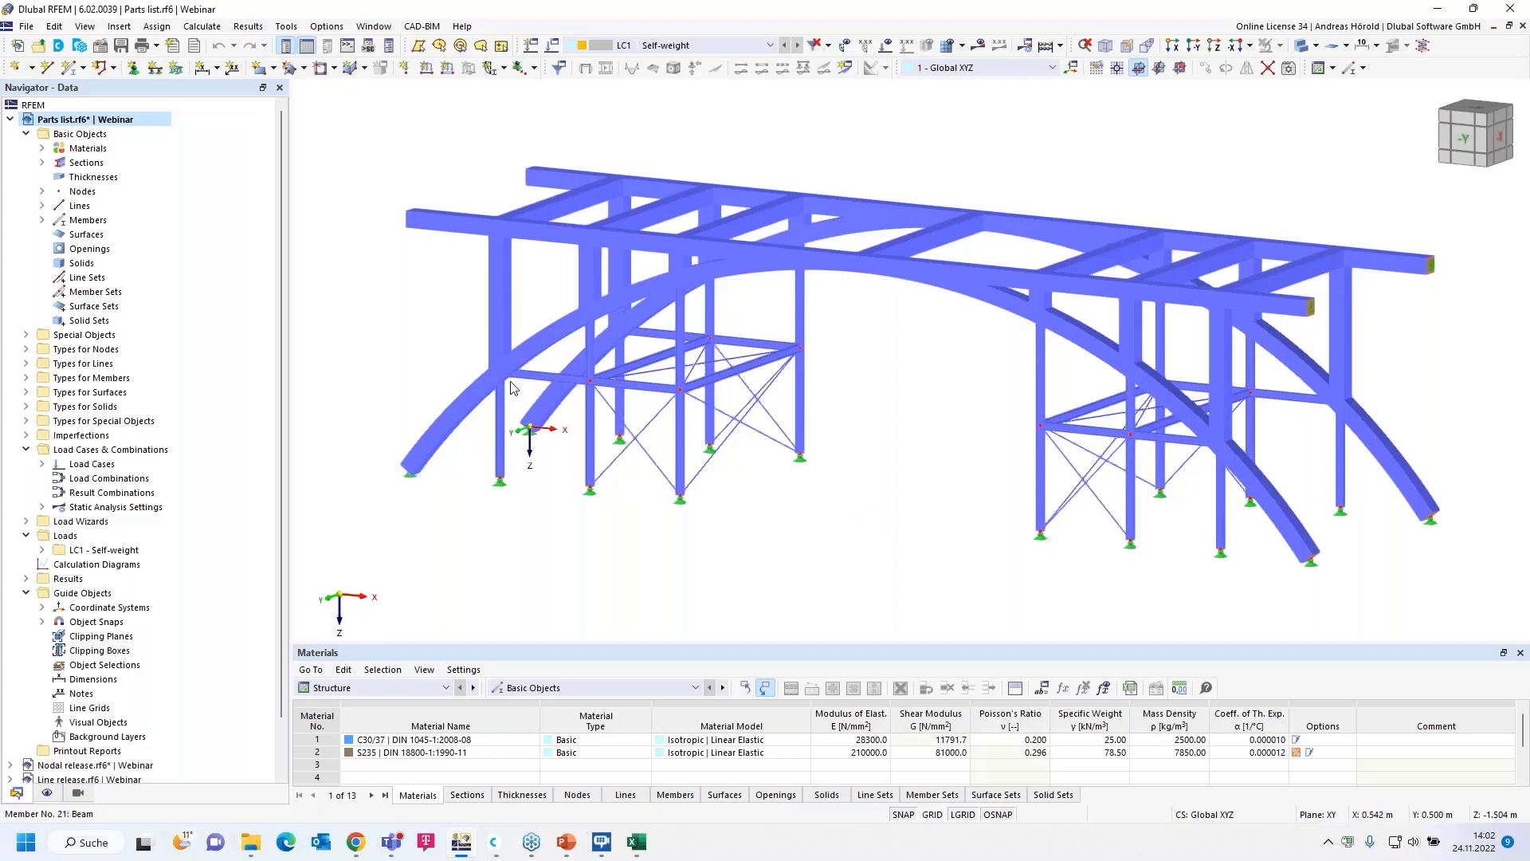
- Generate the parts lists and enlarge the Members by Material table listing 63 concrete and 48 steel members
click(203, 27)
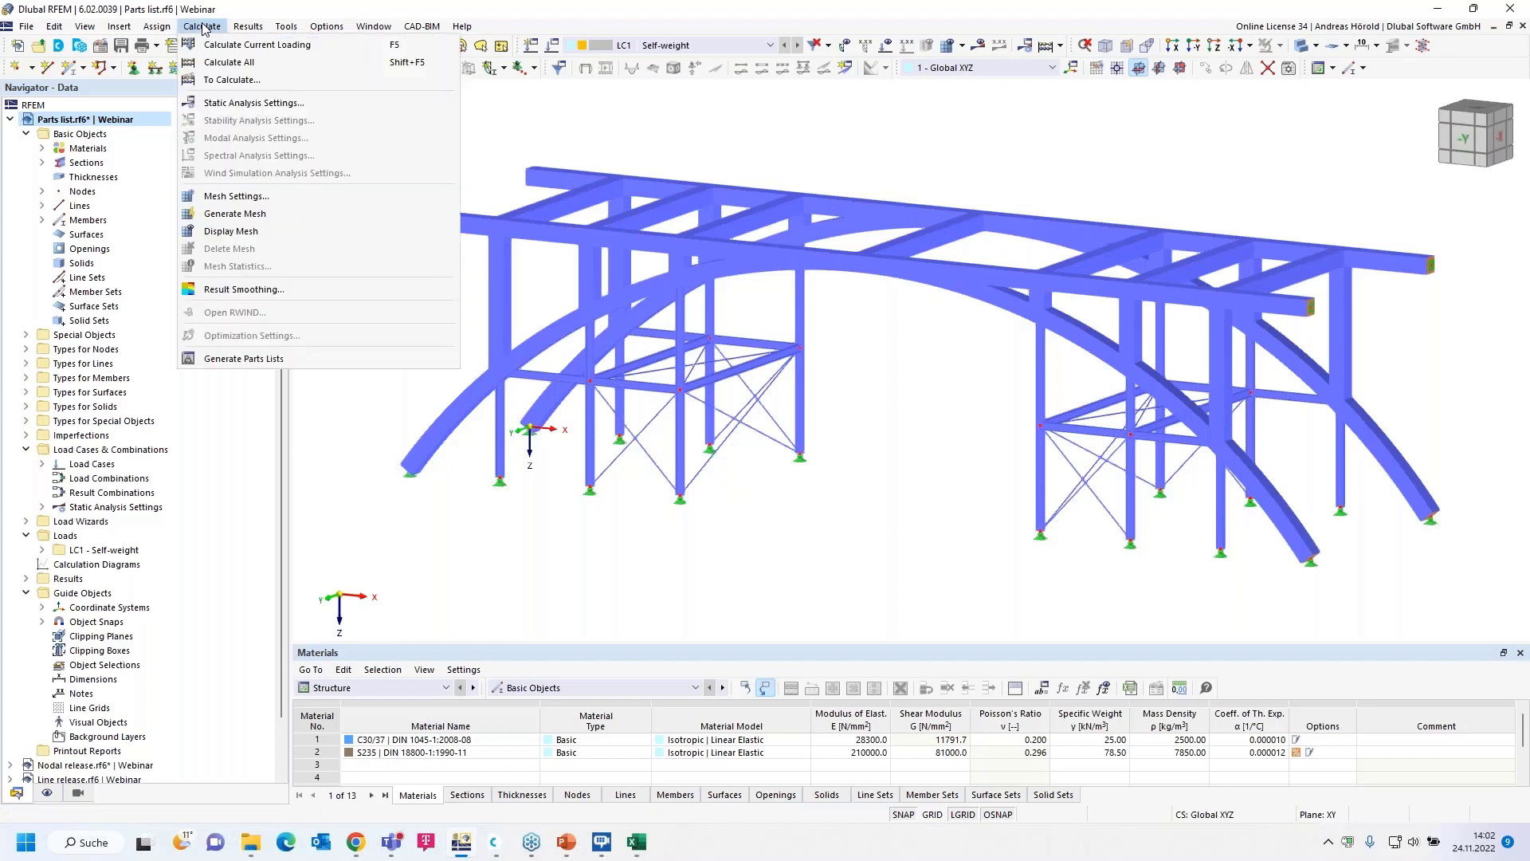
click(257, 361)
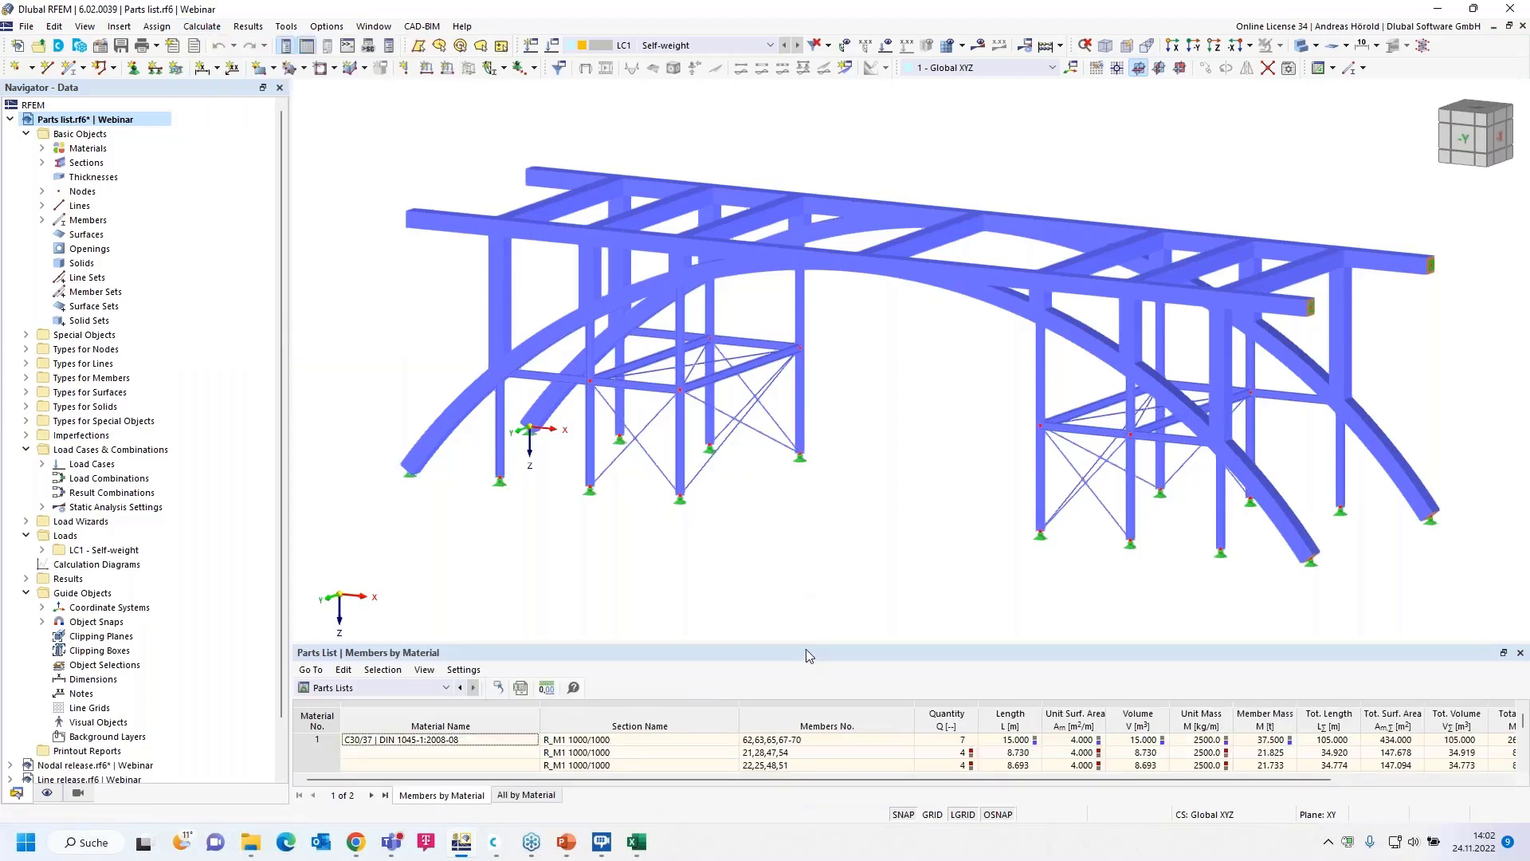
drag(809, 651, 801, 436)
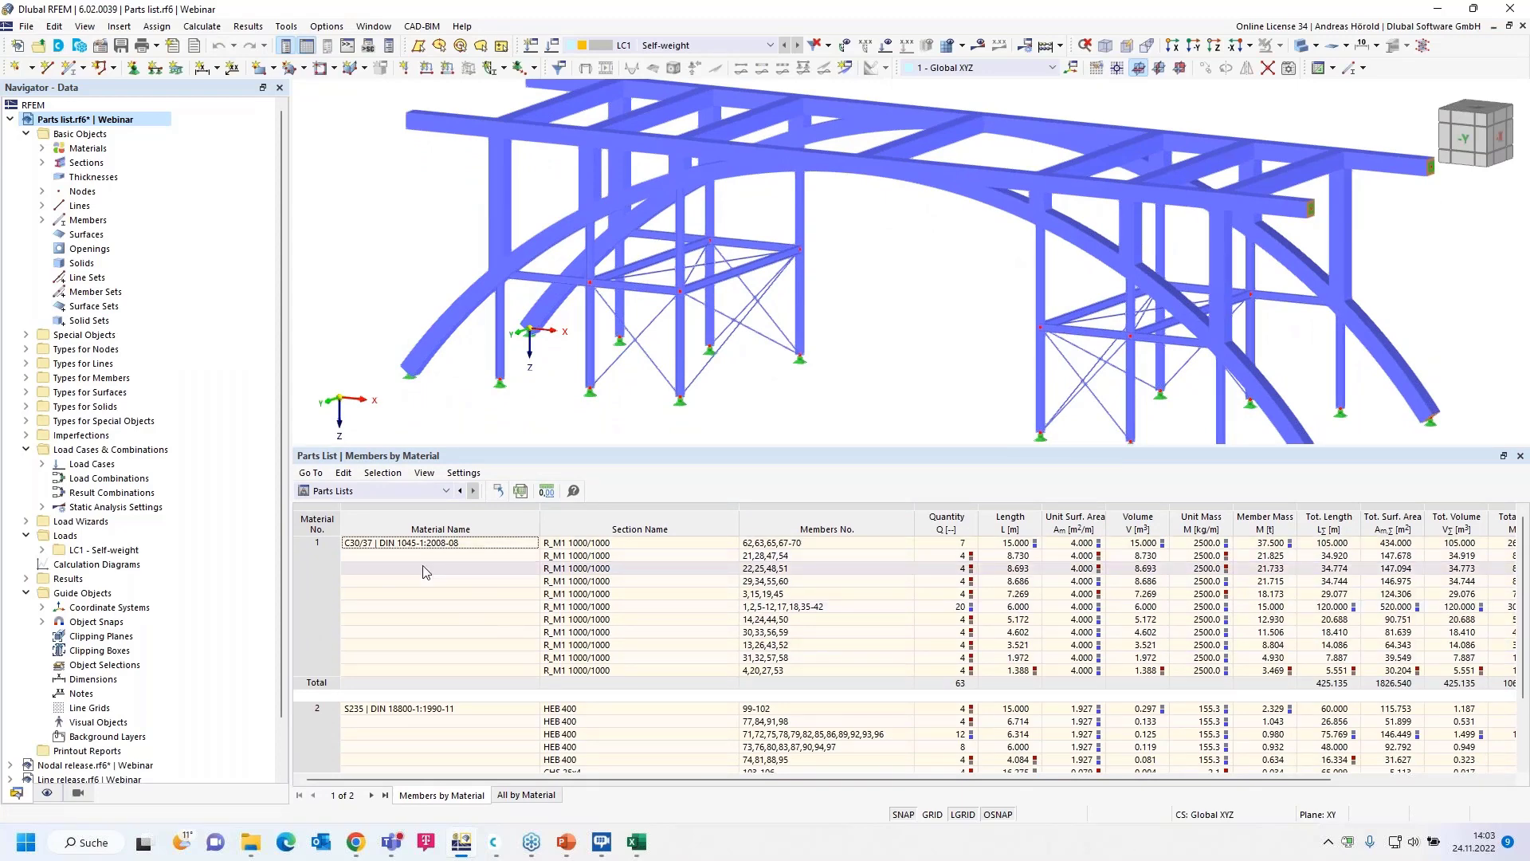
scroll(423, 571, down, 2)
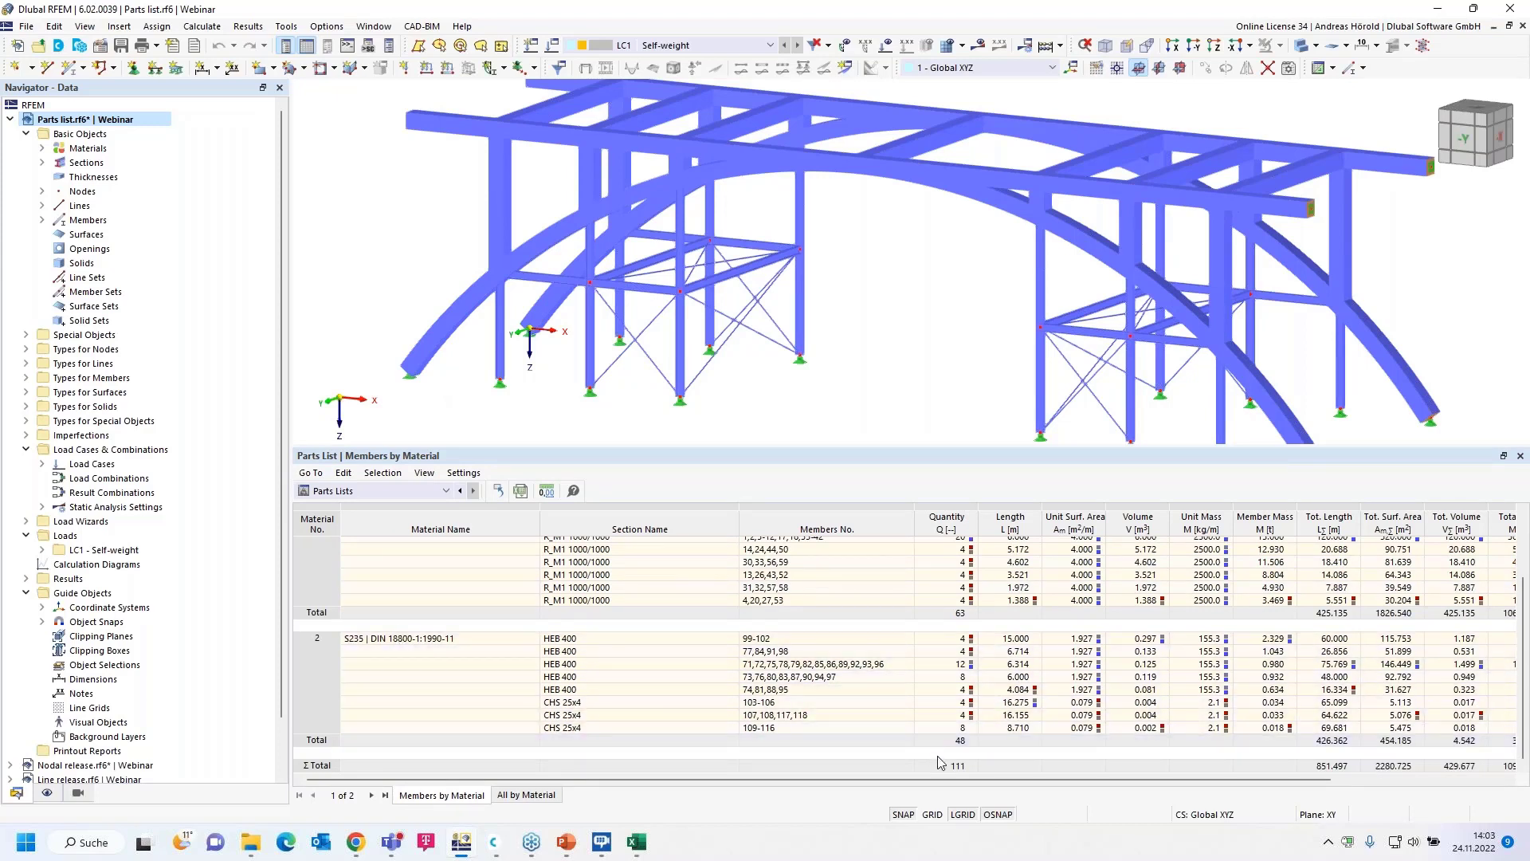
scroll(1086, 789, right, 3)
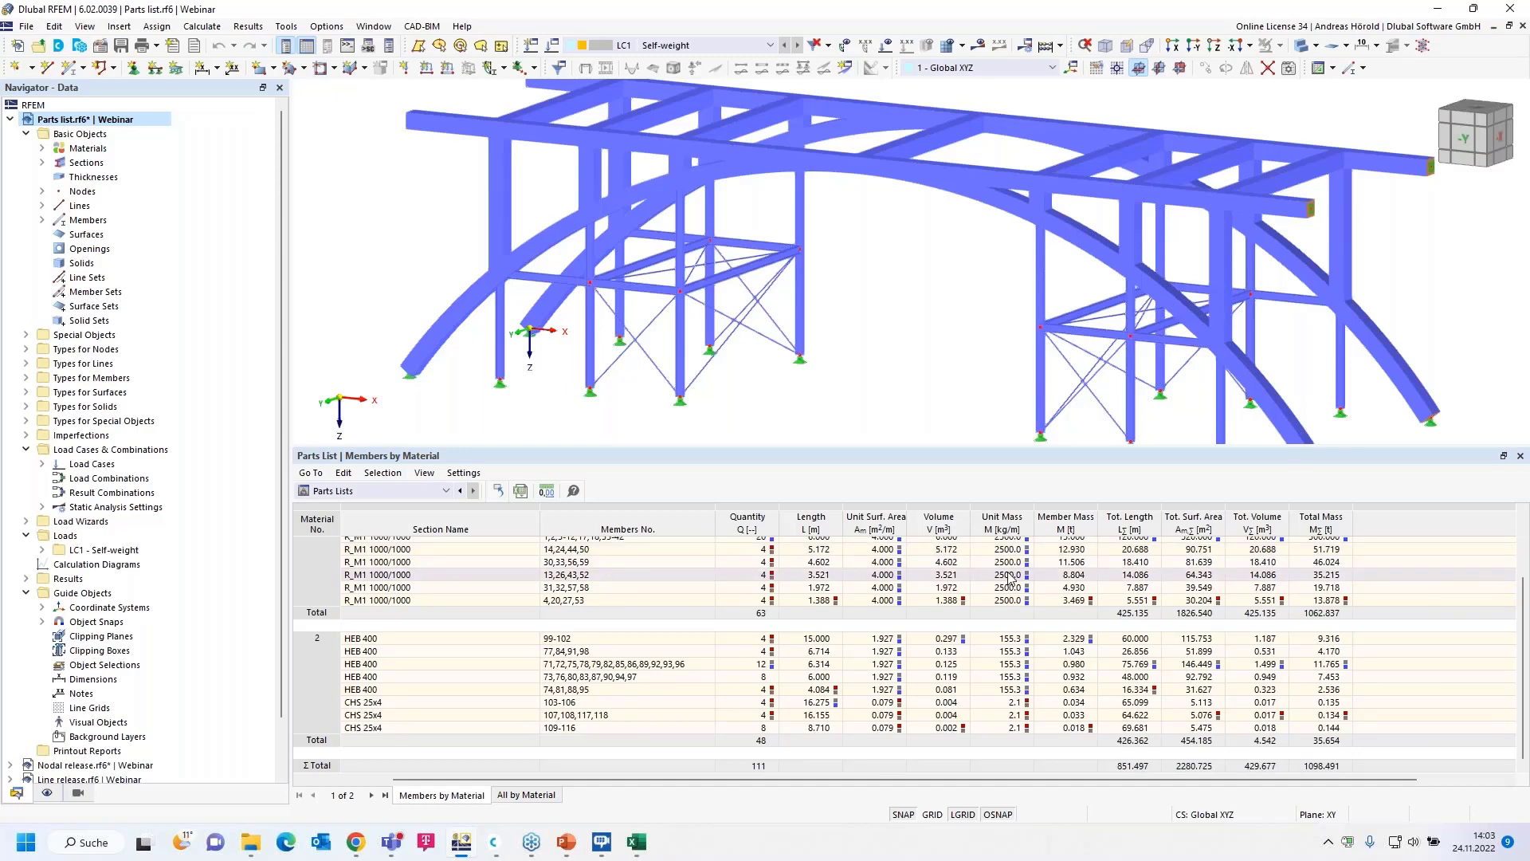
scroll(1199, 573, up, 2)
scroll(1198, 570, down, 2)
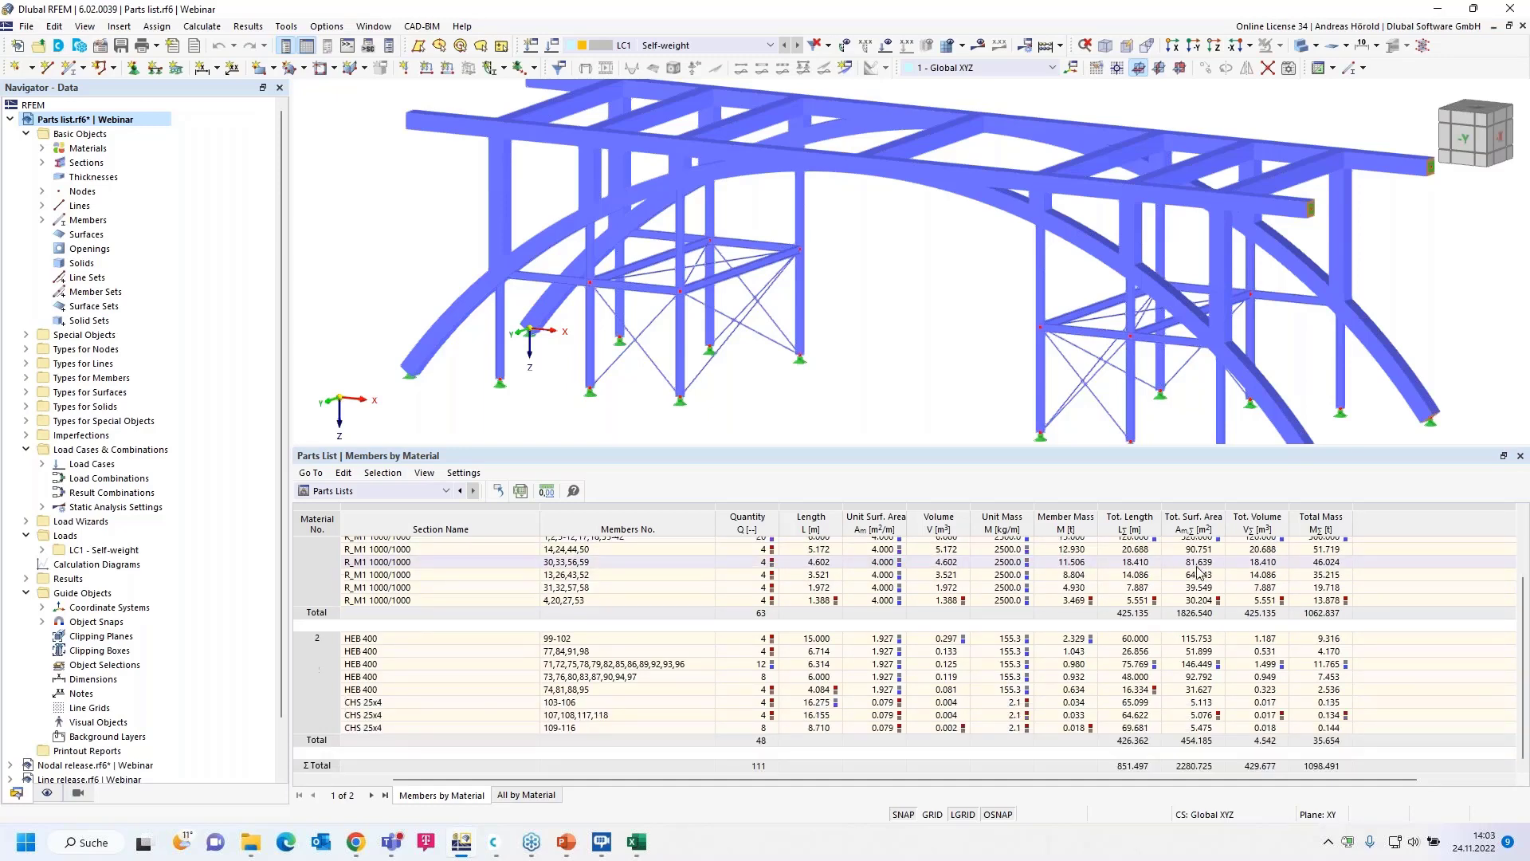
click(1194, 677)
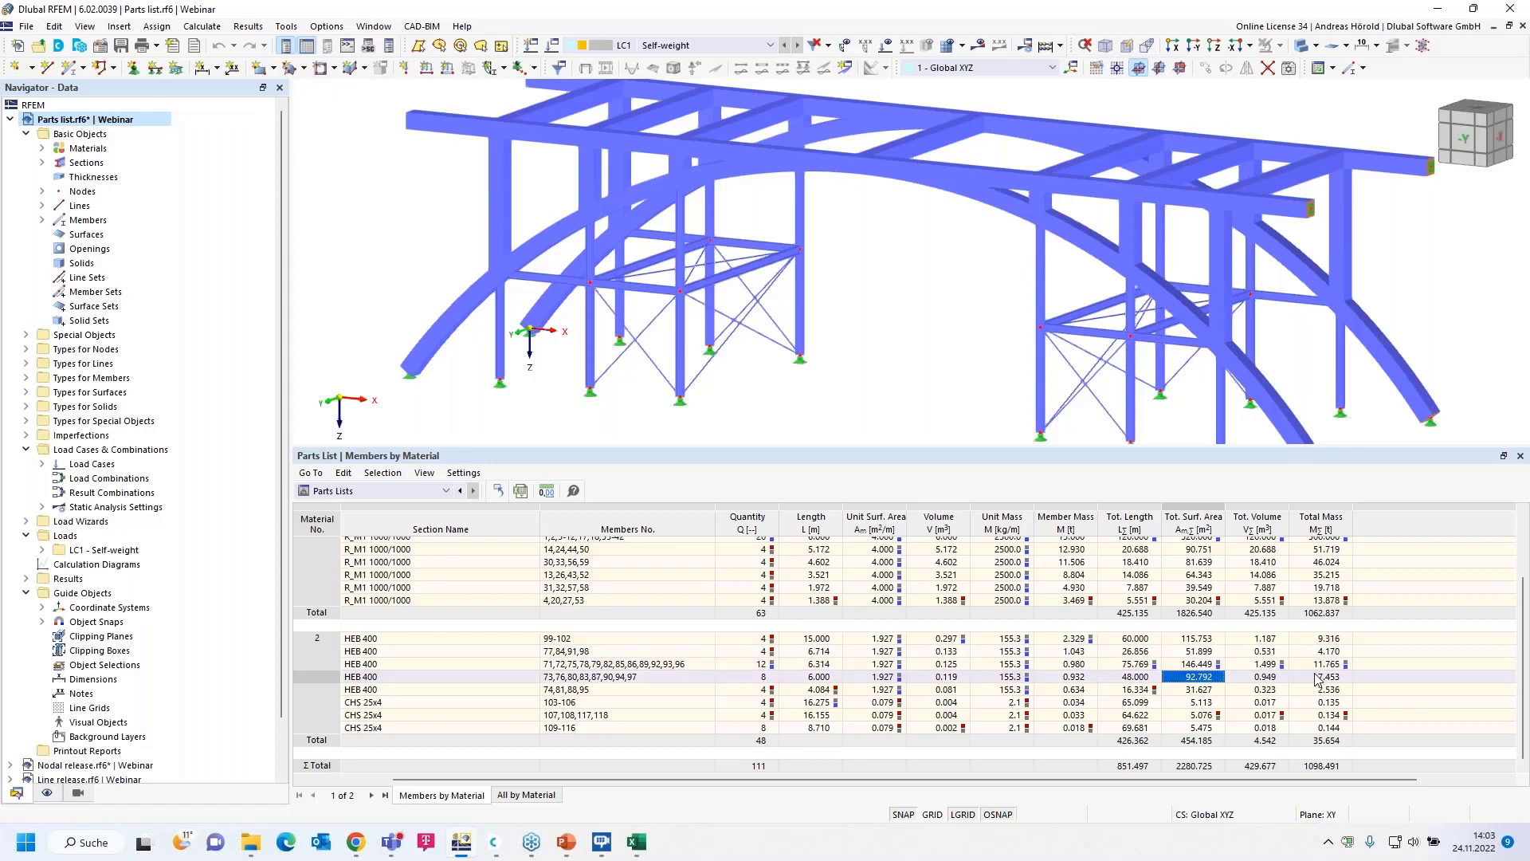
- Check the All by Material totals, then return to the Members by Material table
click(514, 796)
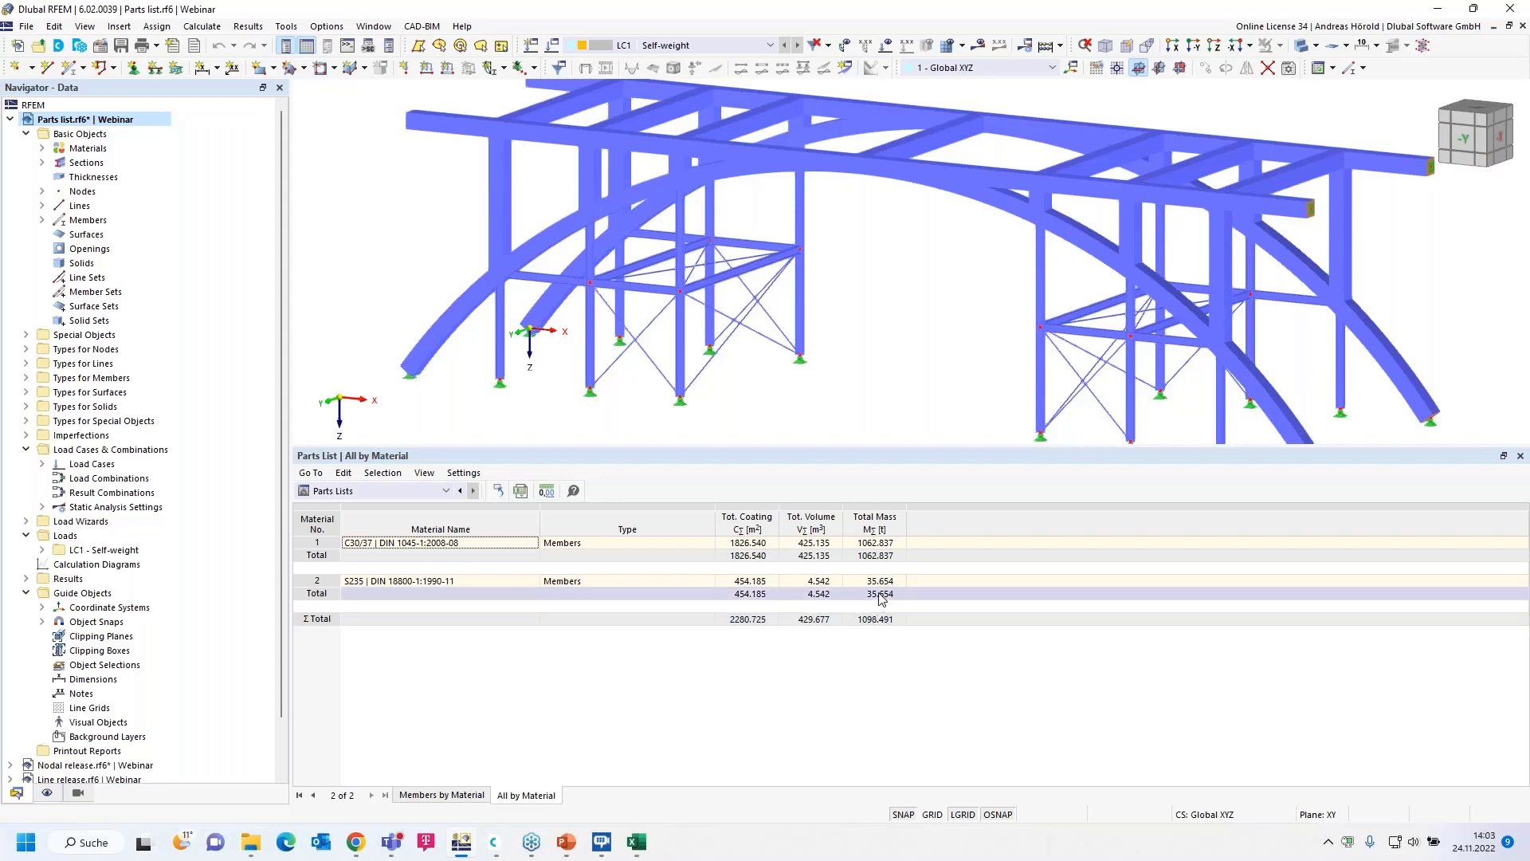
click(434, 794)
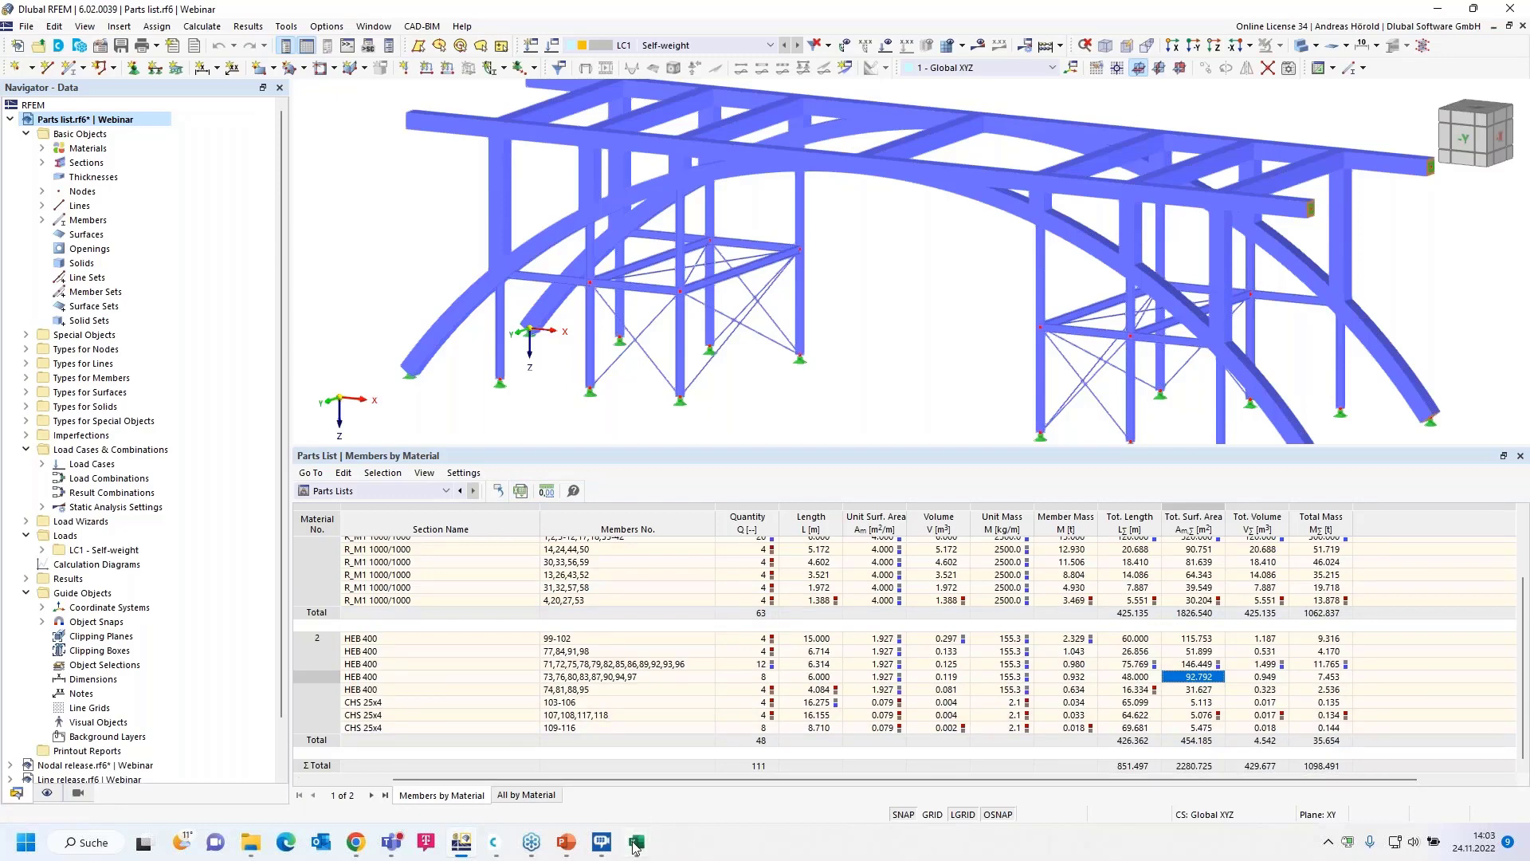
- In the Excel workbook, delete the material 1 rows, shifting the remaining cells up
mouse_move(637, 844)
click(719, 768)
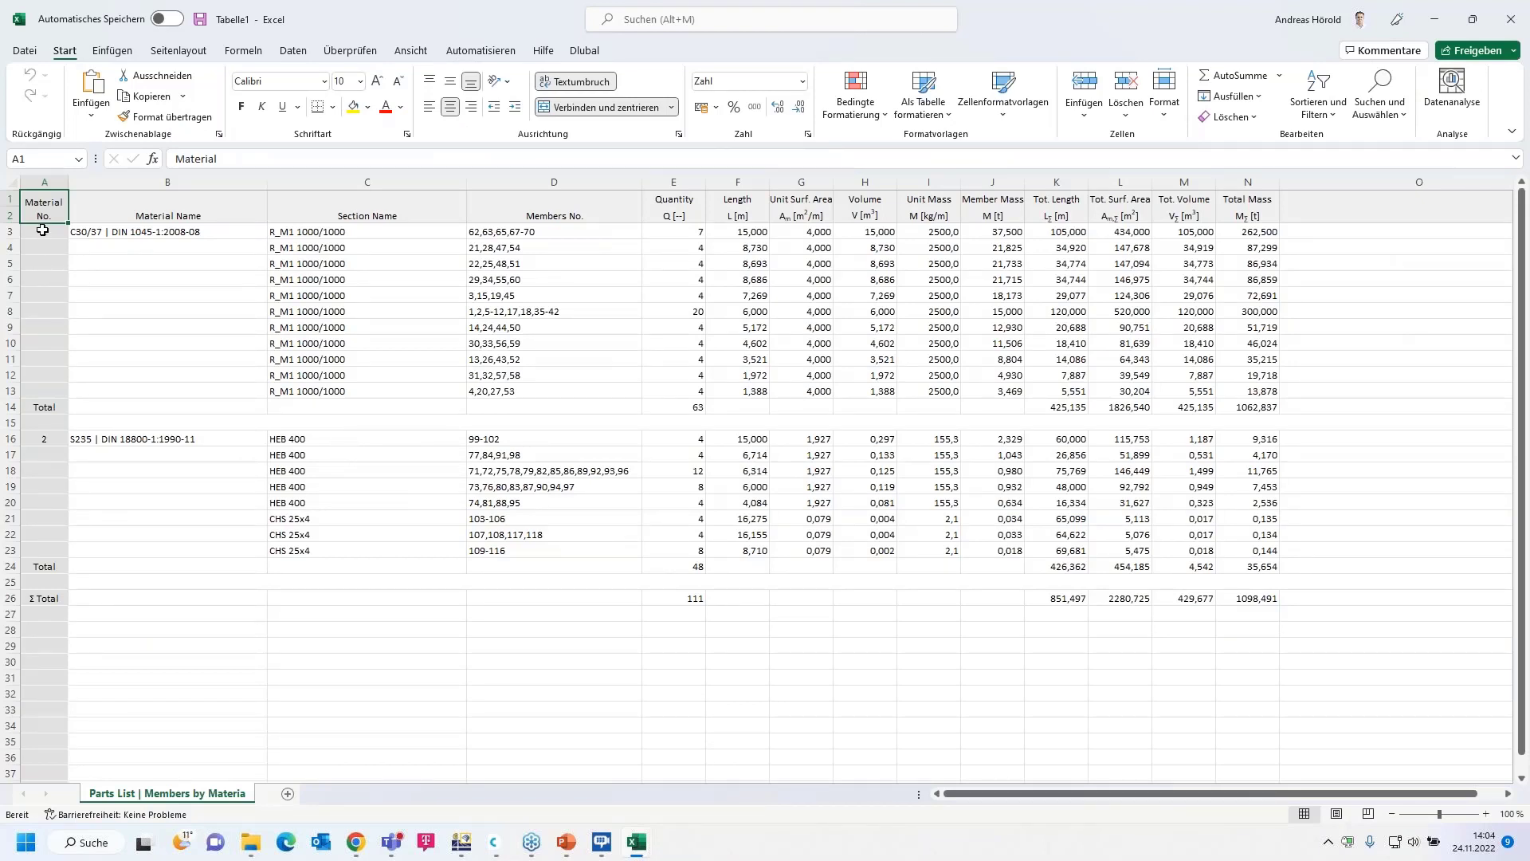
drag(43, 232, 1227, 421)
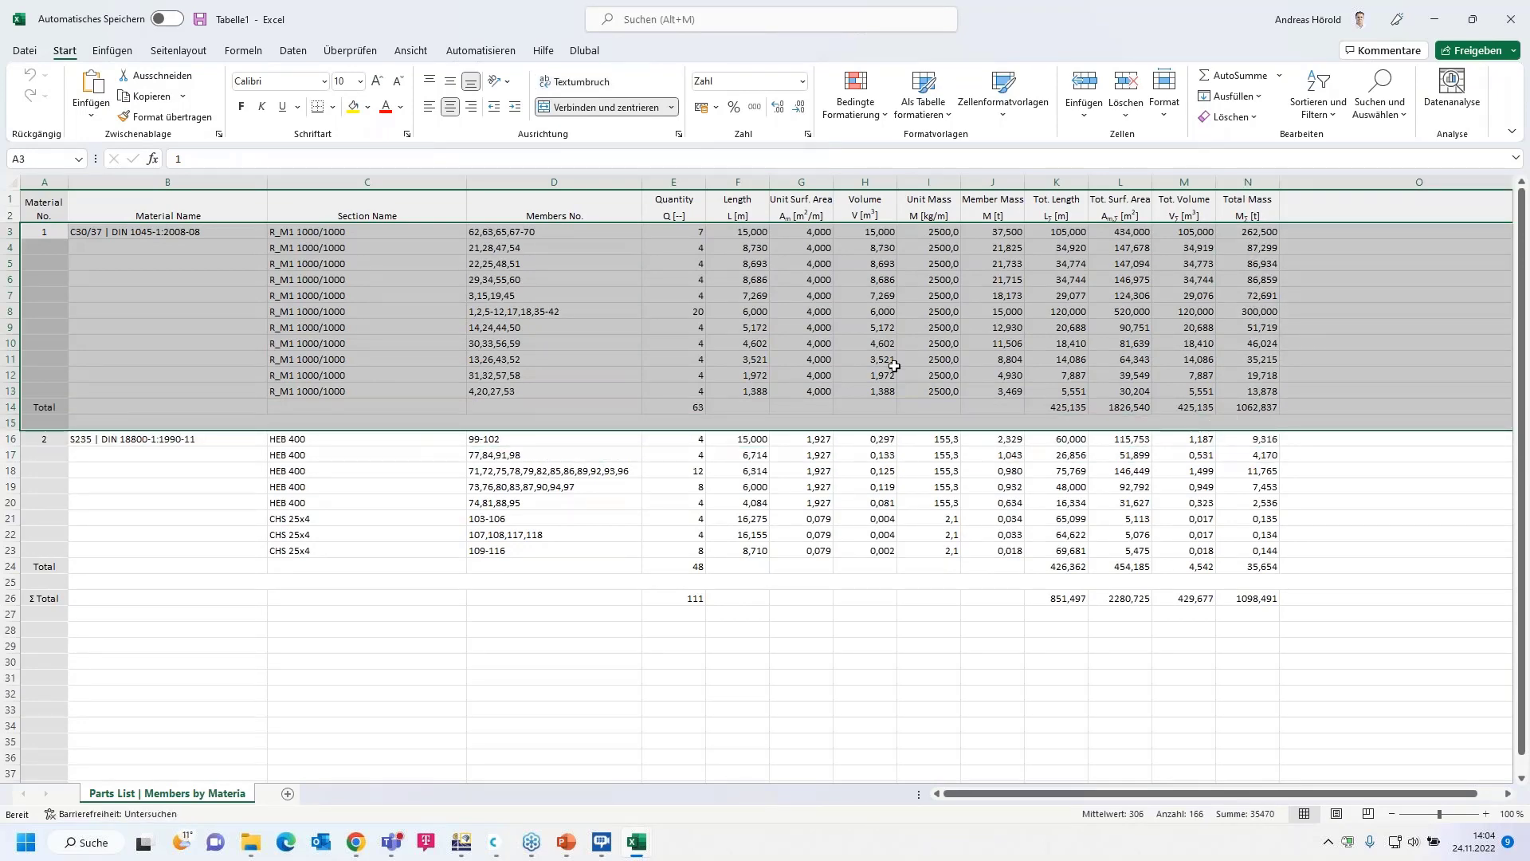
right_click(646, 346)
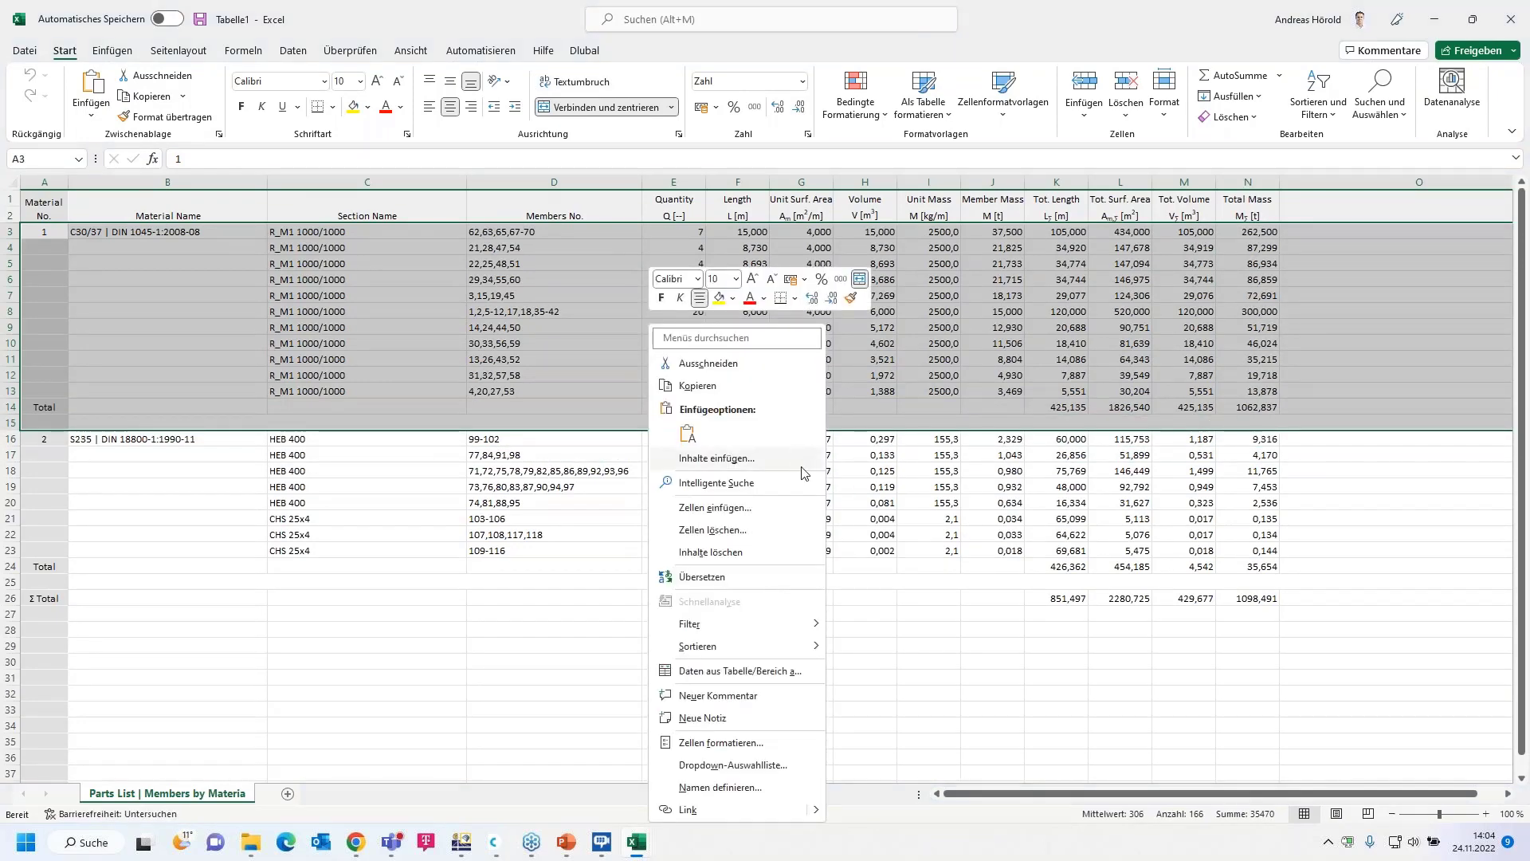
click(723, 531)
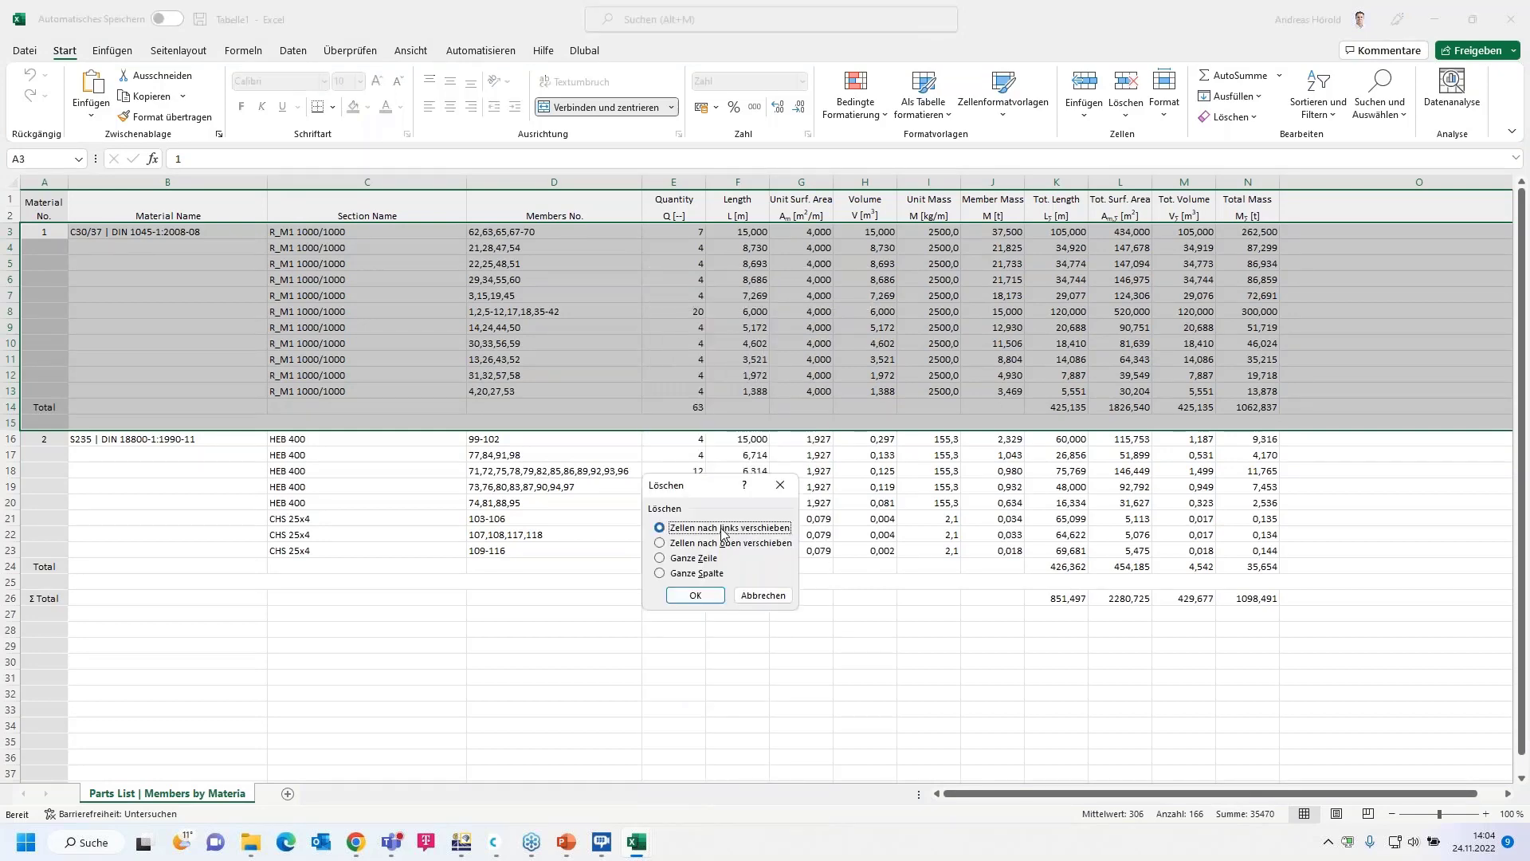
click(660, 543)
click(695, 597)
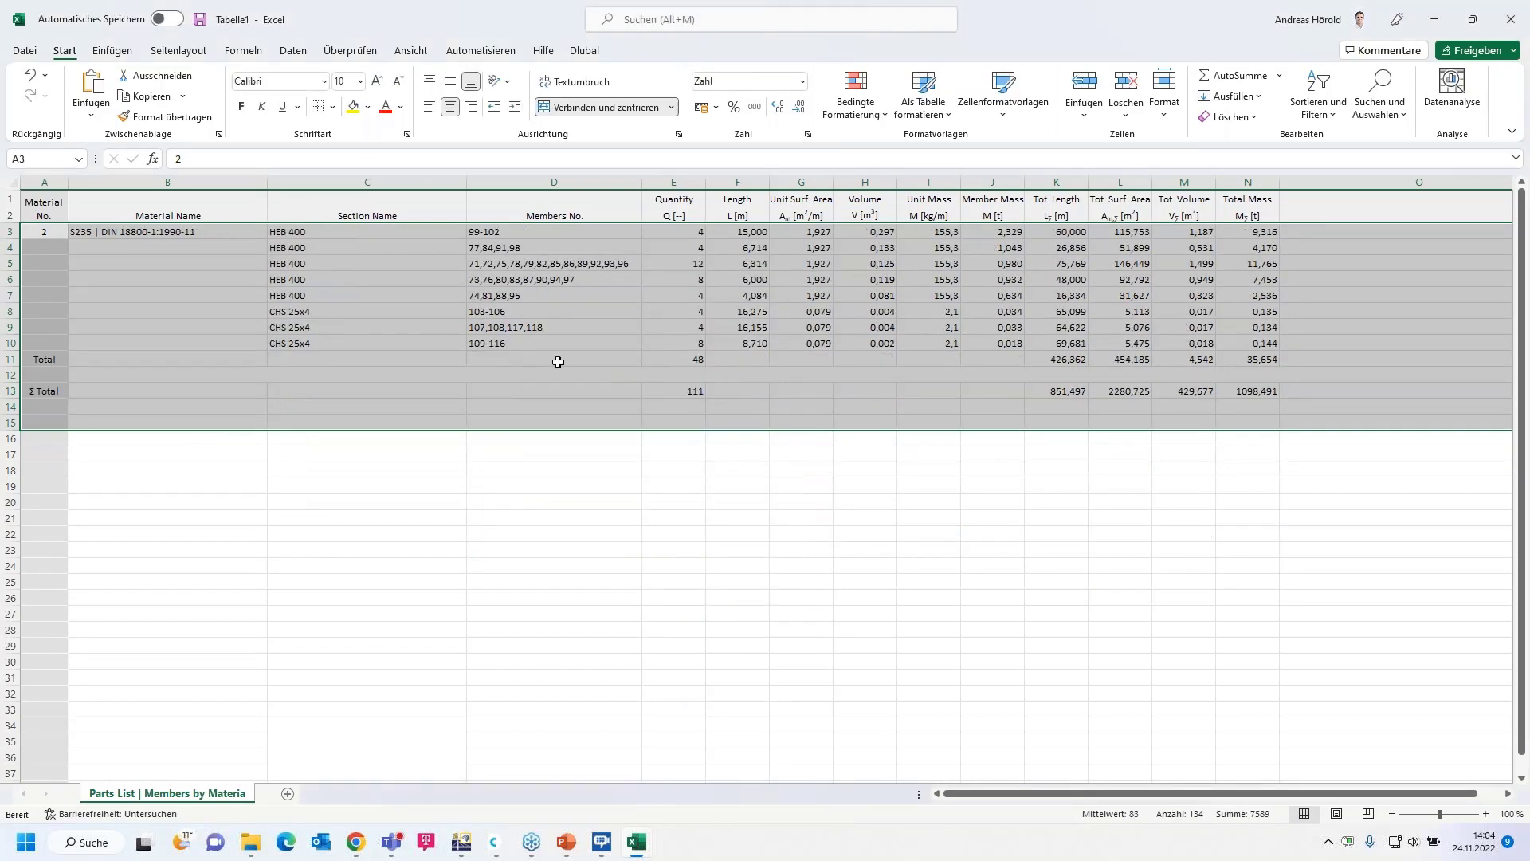
- Clear the old totals rows and move the CHS 25x4 rows down to rows 13–15
click(460, 389)
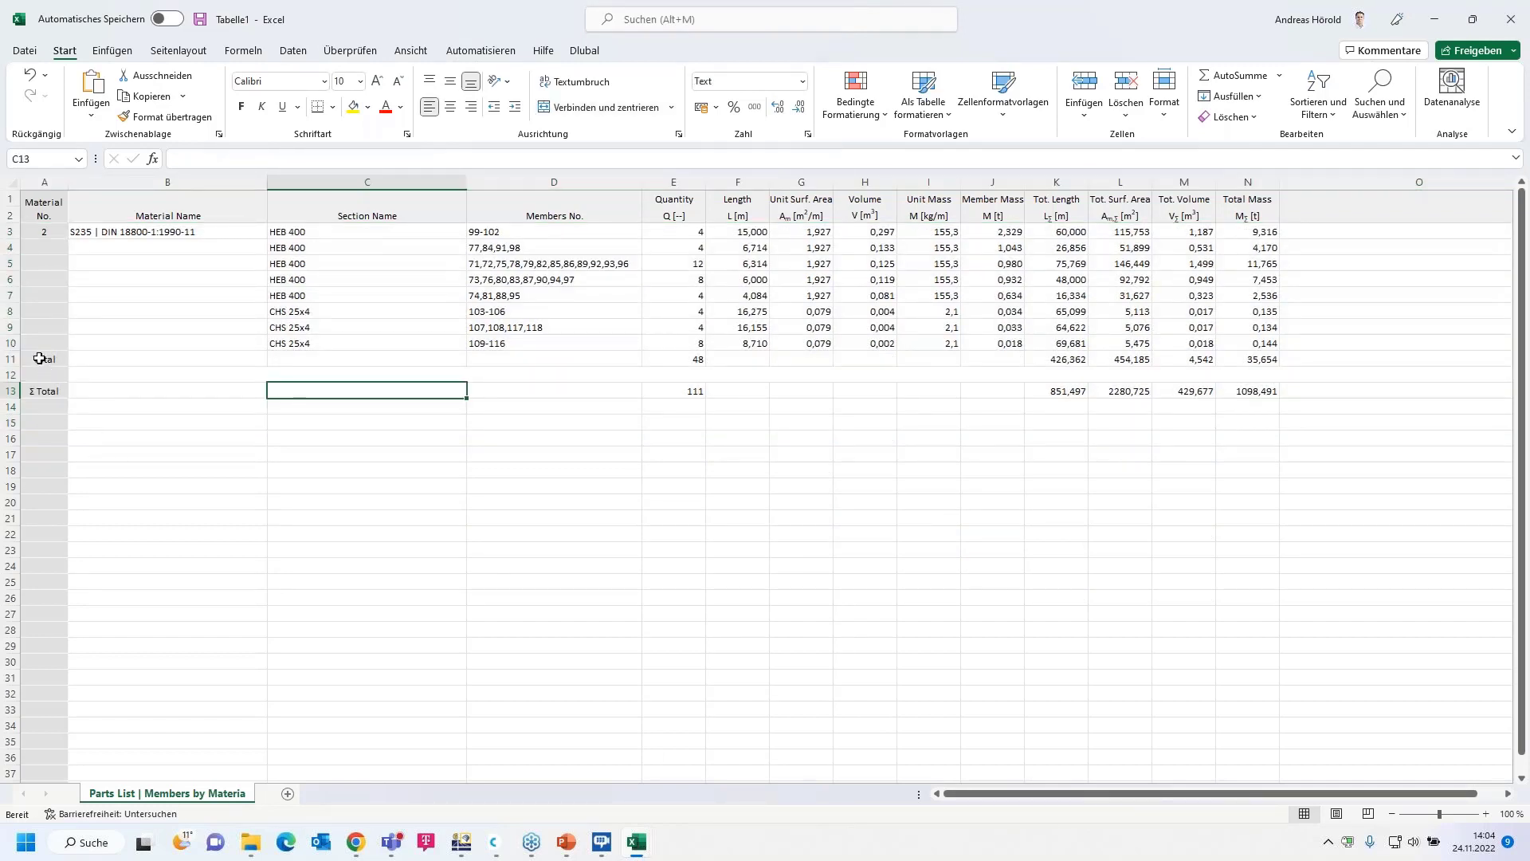
mouse_move(40, 360)
mouse_down()
mouse_move(1370, 502)
mouse_move(1366, 452)
mouse_move(1352, 454)
mouse_up()
key(Delete)
click(184, 325)
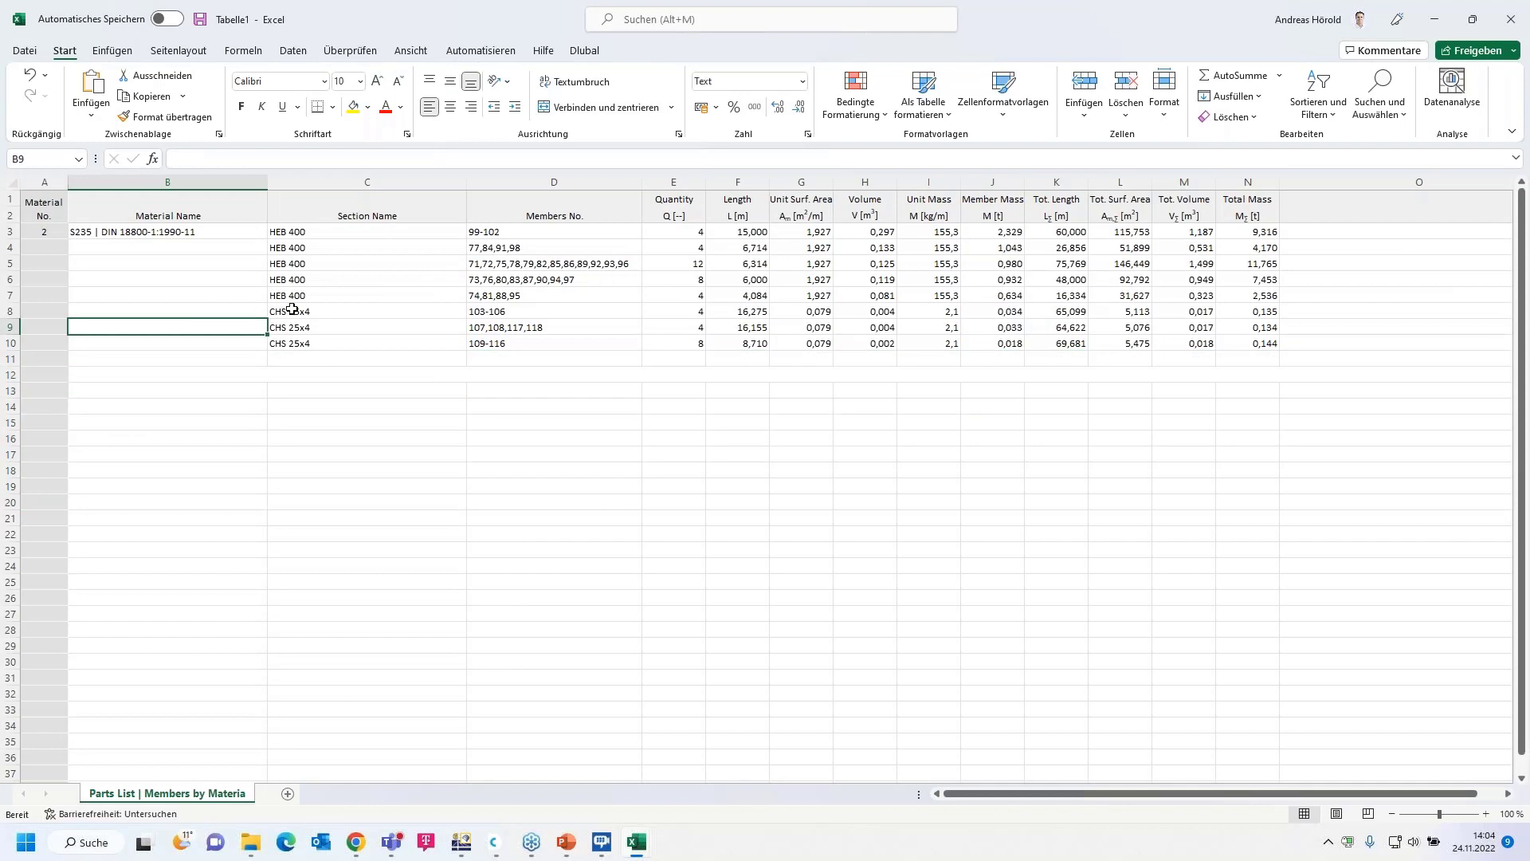
mouse_move(289, 311)
mouse_down()
mouse_move(1279, 359)
mouse_move(1260, 345)
mouse_move(1233, 434)
mouse_up()
click(398, 322)
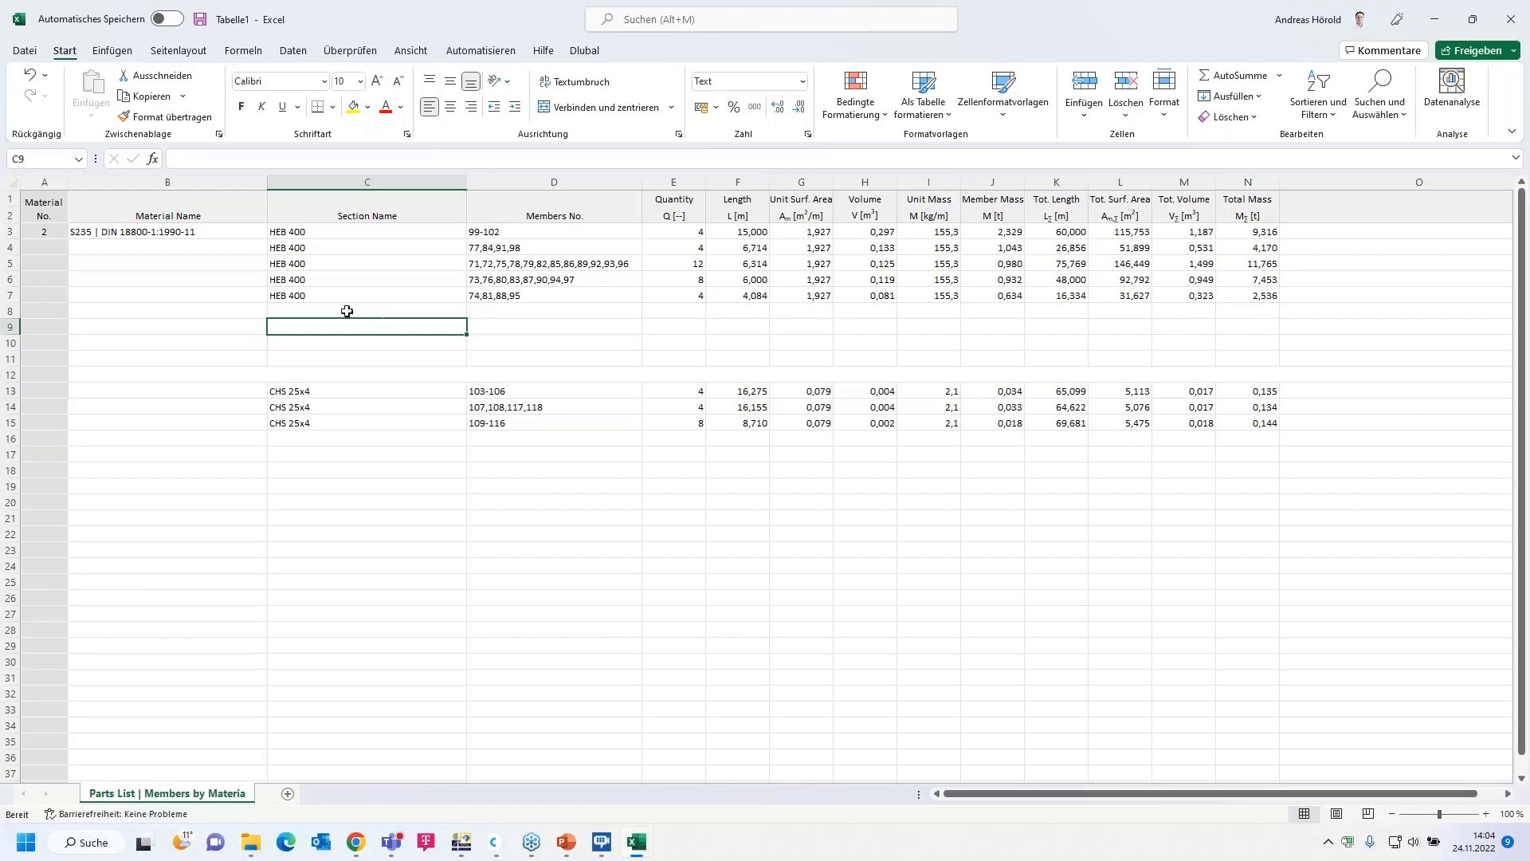
- Add a bold HEB 400 totals row in row 8, total mass 35,241, filled across the numeric columns
click(1248, 309)
click(1235, 75)
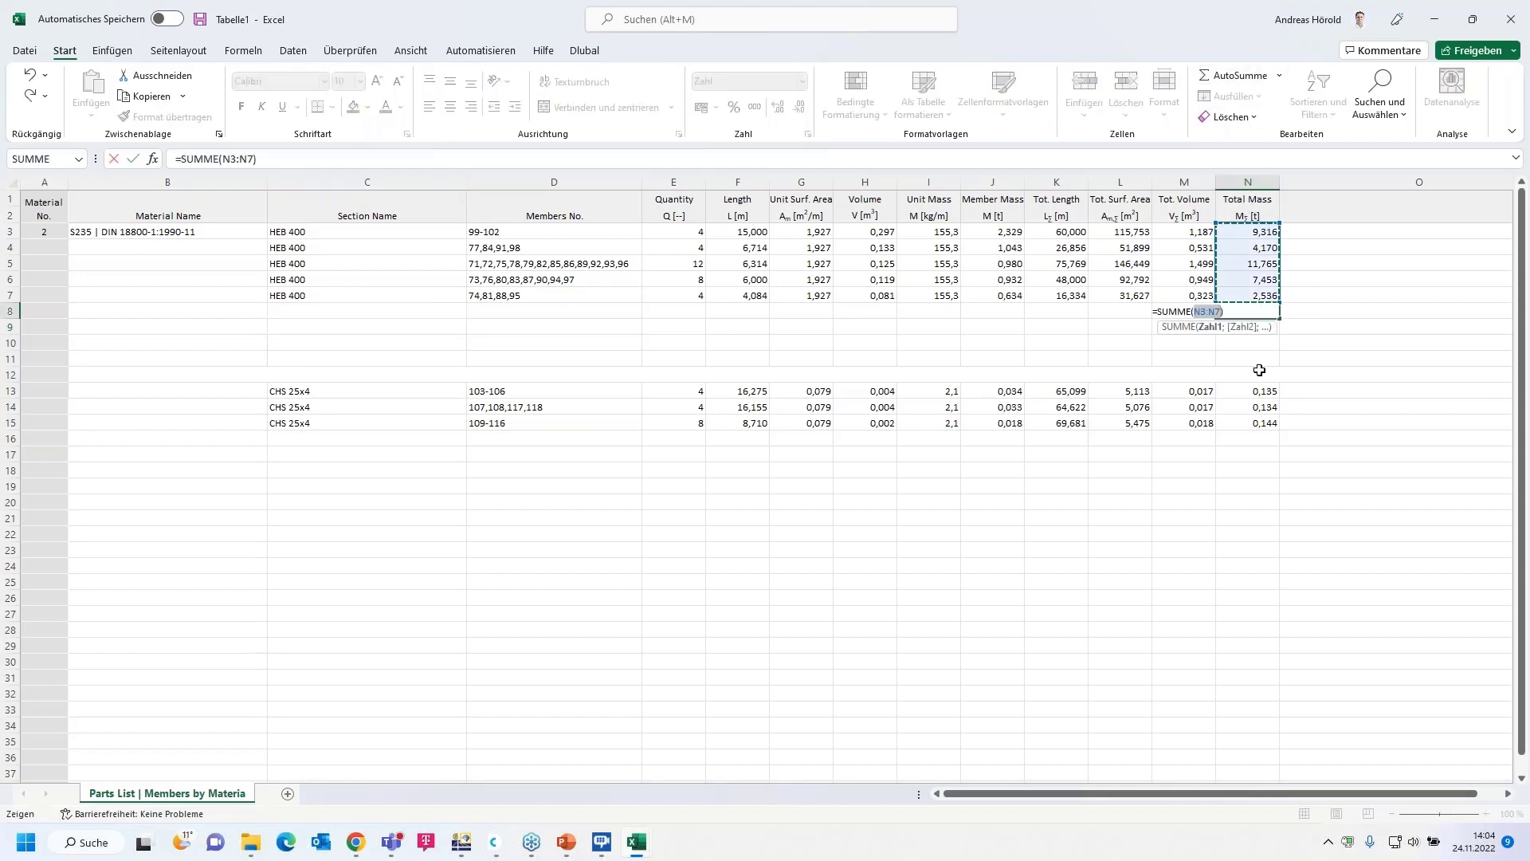
key(Return)
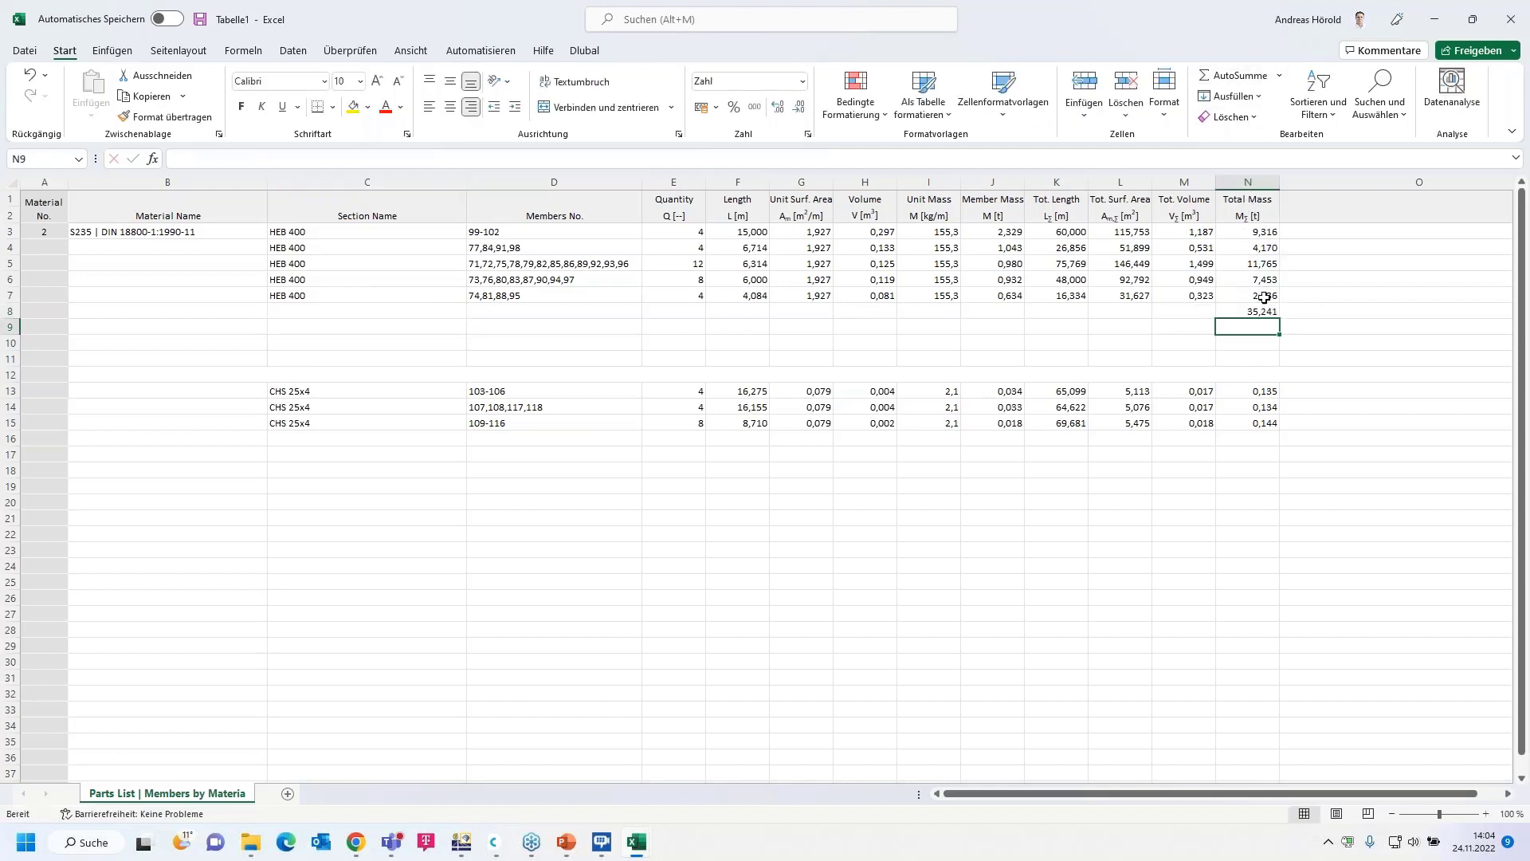
click(1254, 310)
click(241, 106)
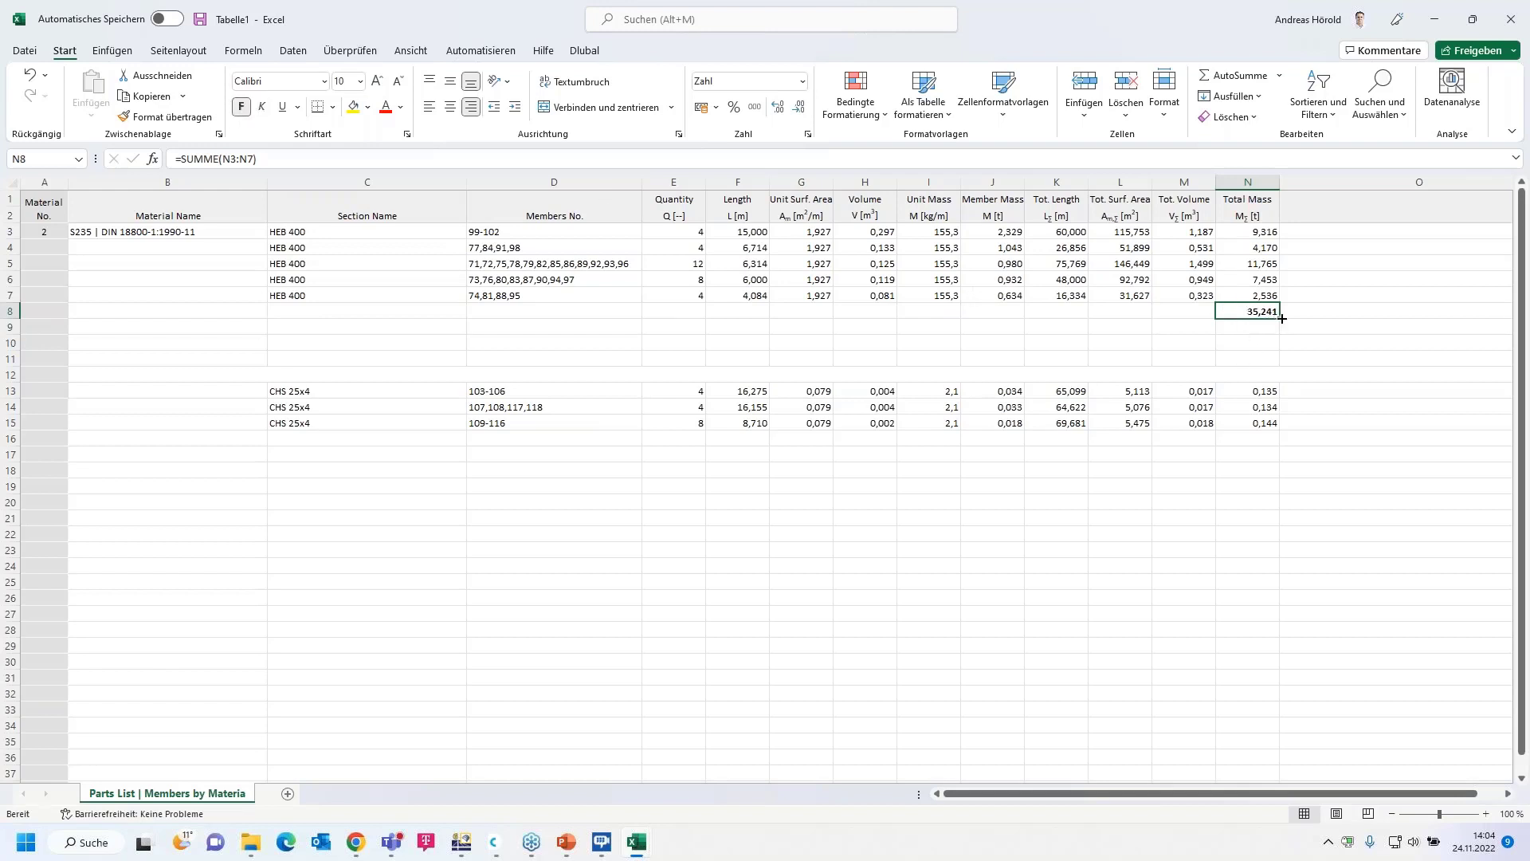
drag(1278, 318, 741, 311)
click(797, 342)
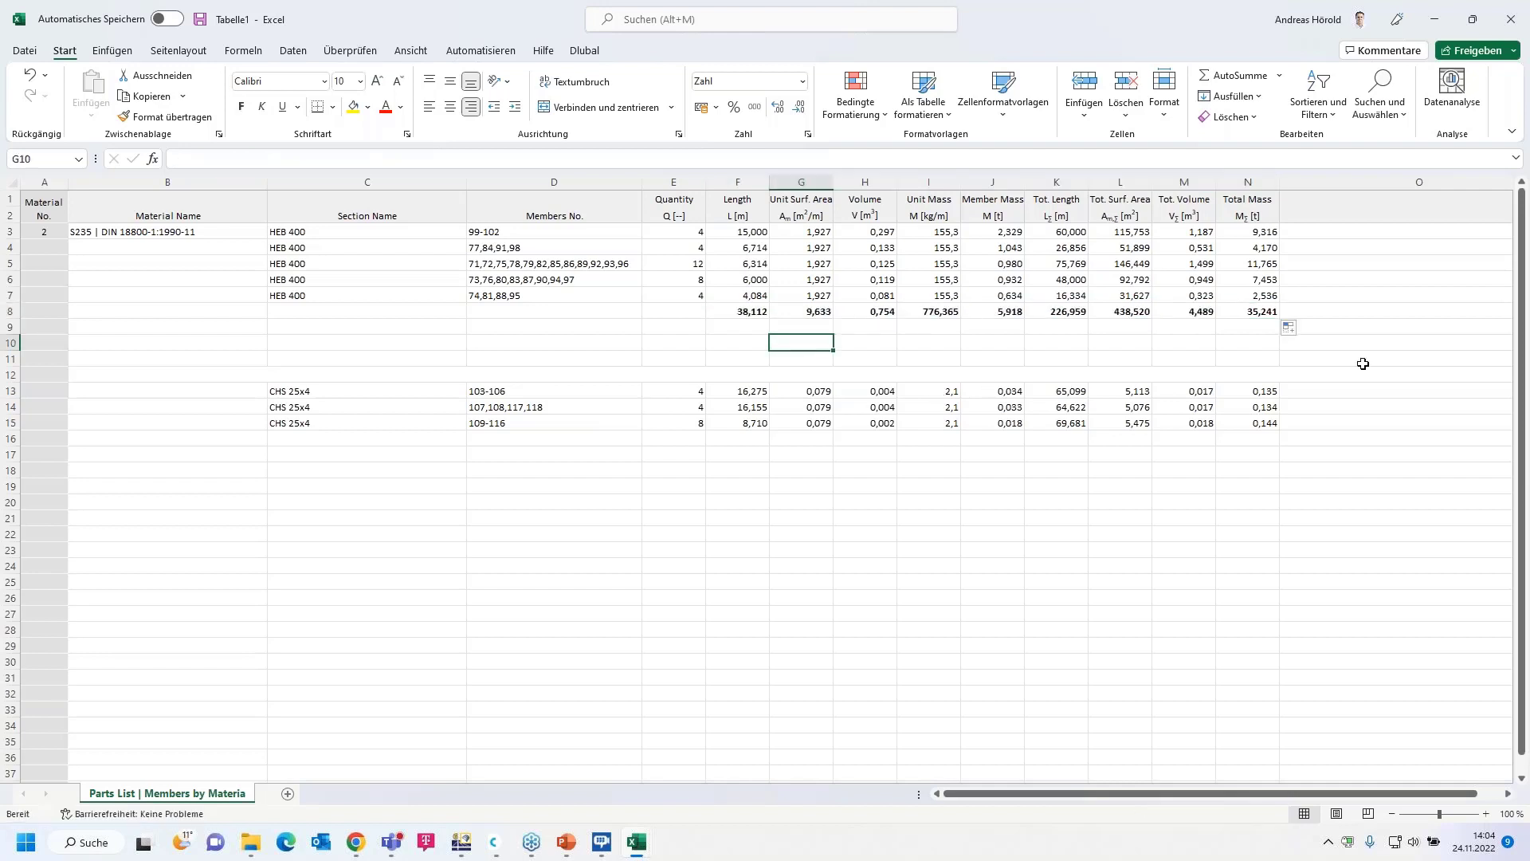
- Put =SUMME(N13:N15) in N16 and fill it left across F16:M16 for the CHS 25x4 totals
click(1264, 314)
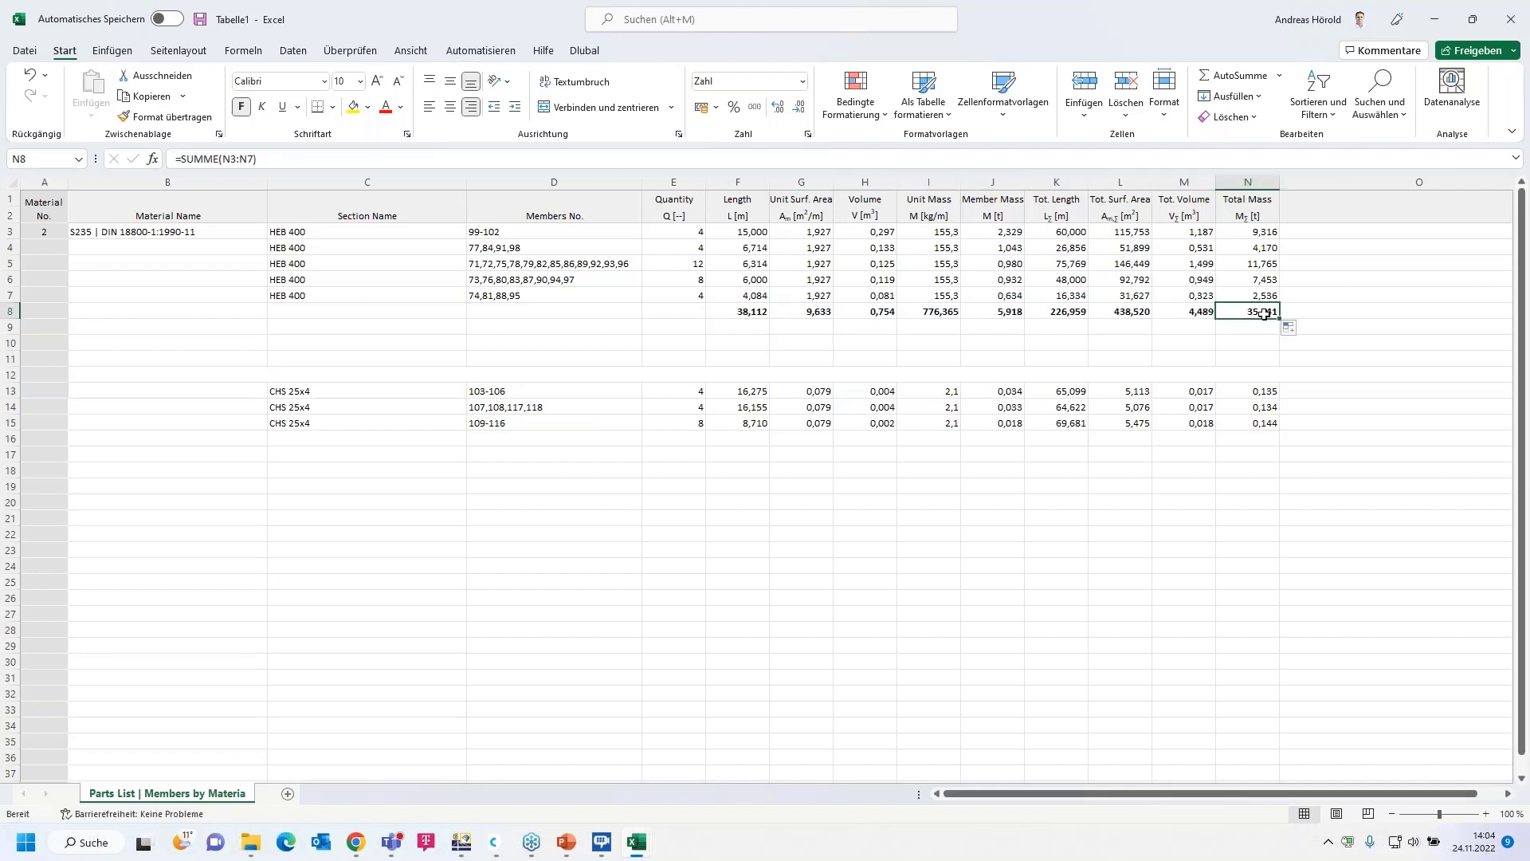
key(ctrl+c)
click(1259, 443)
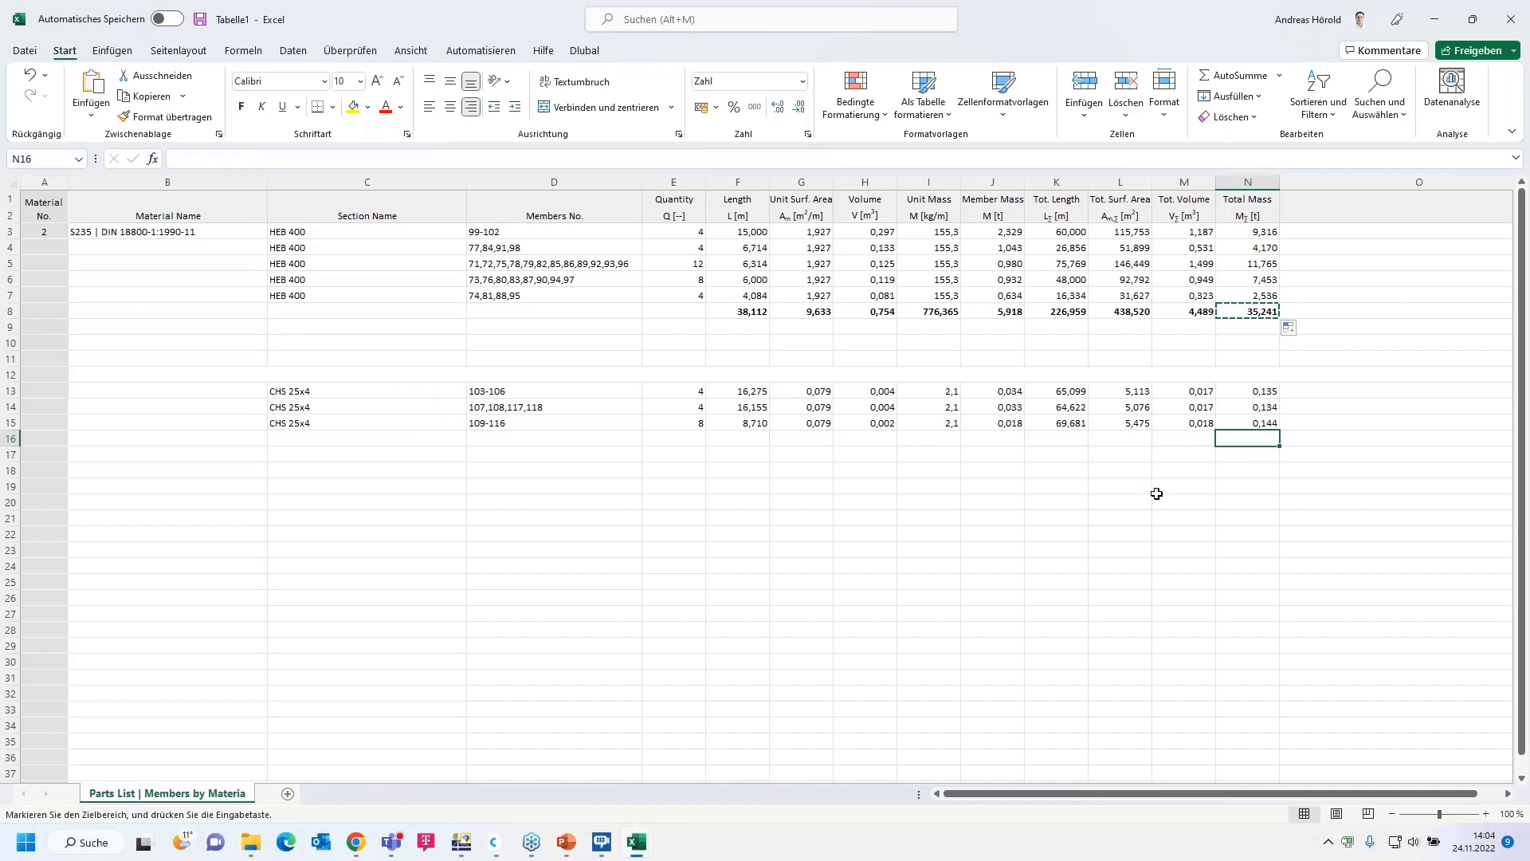
key(ctrl+v)
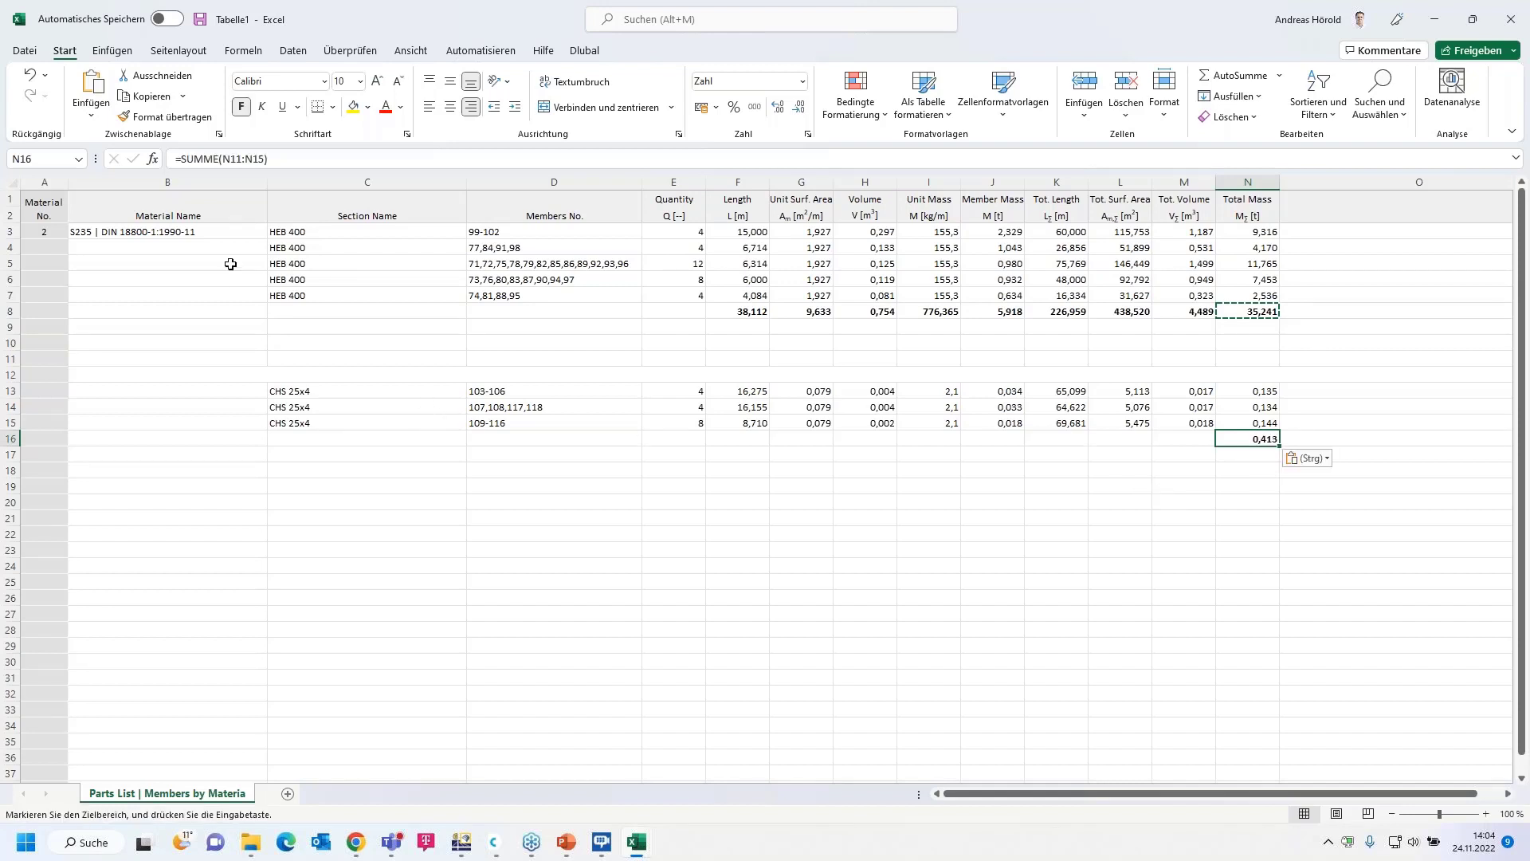
click(237, 163)
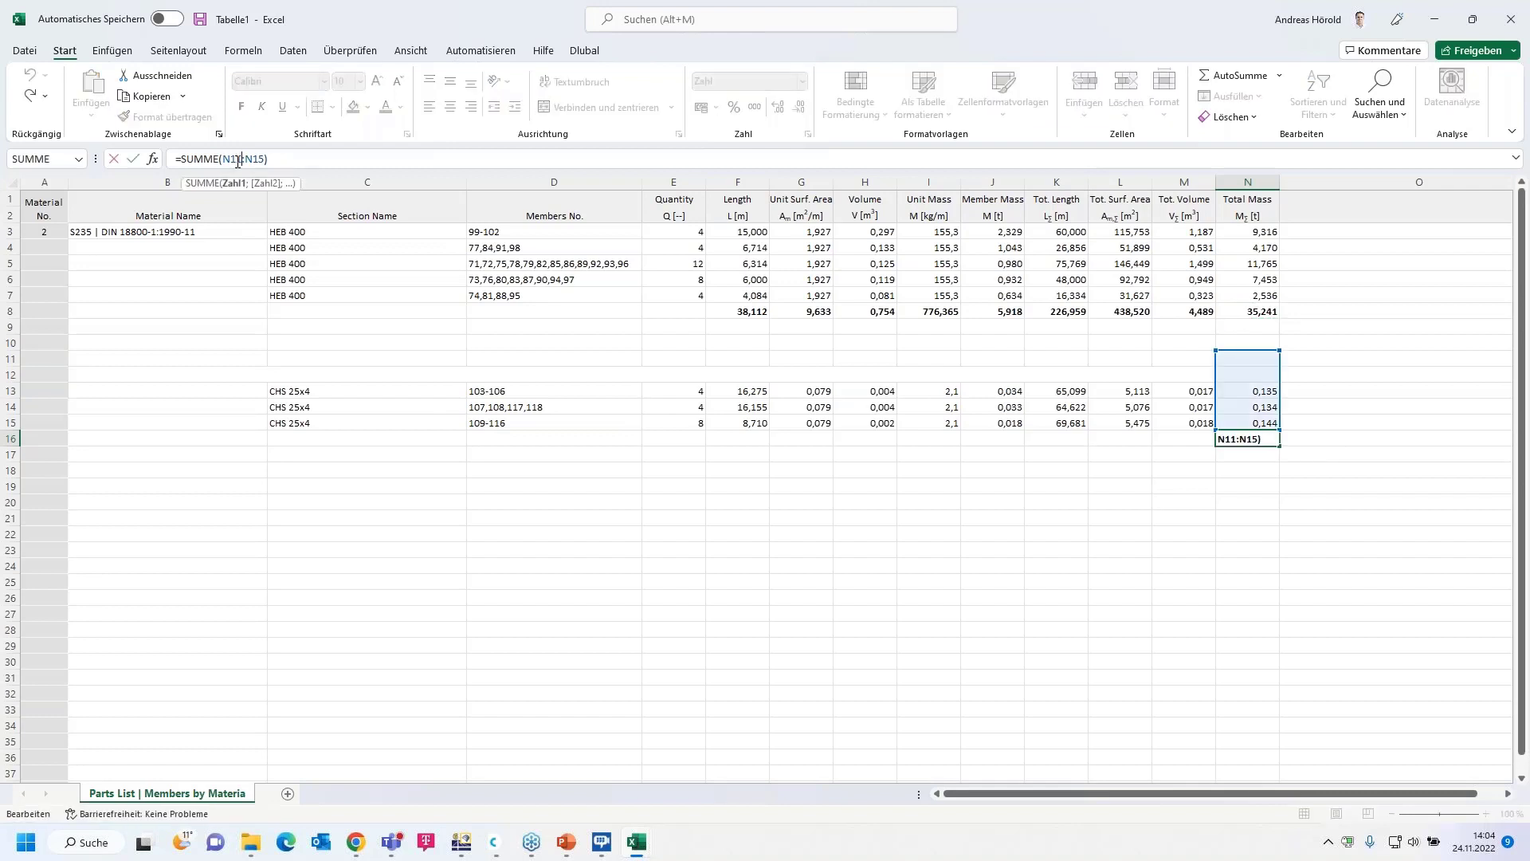
text(3)
key(Delete)
key(Return)
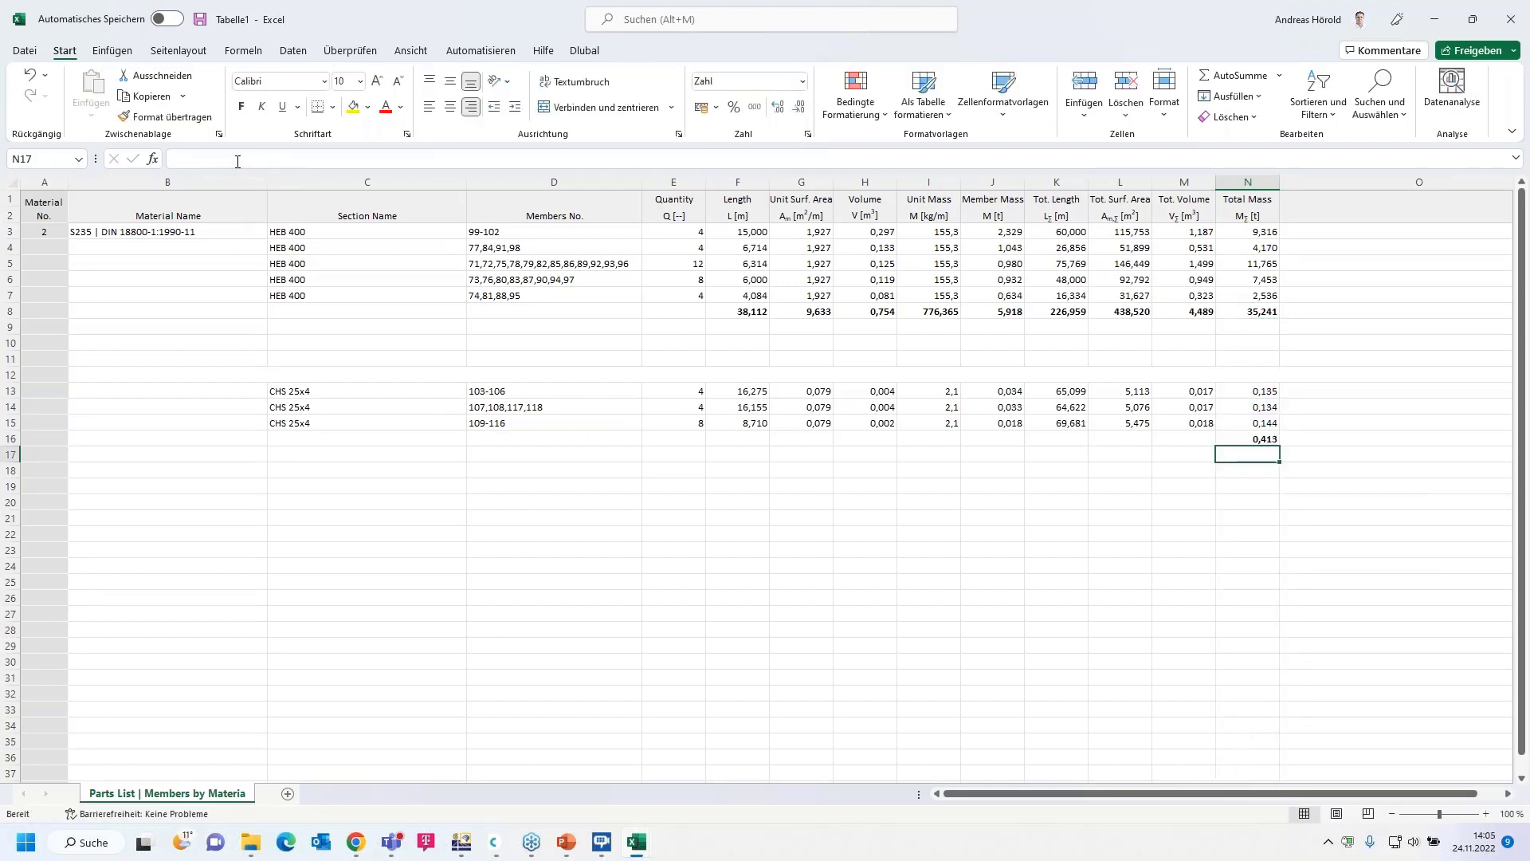
click(1240, 437)
drag(1278, 445, 734, 433)
click(819, 515)
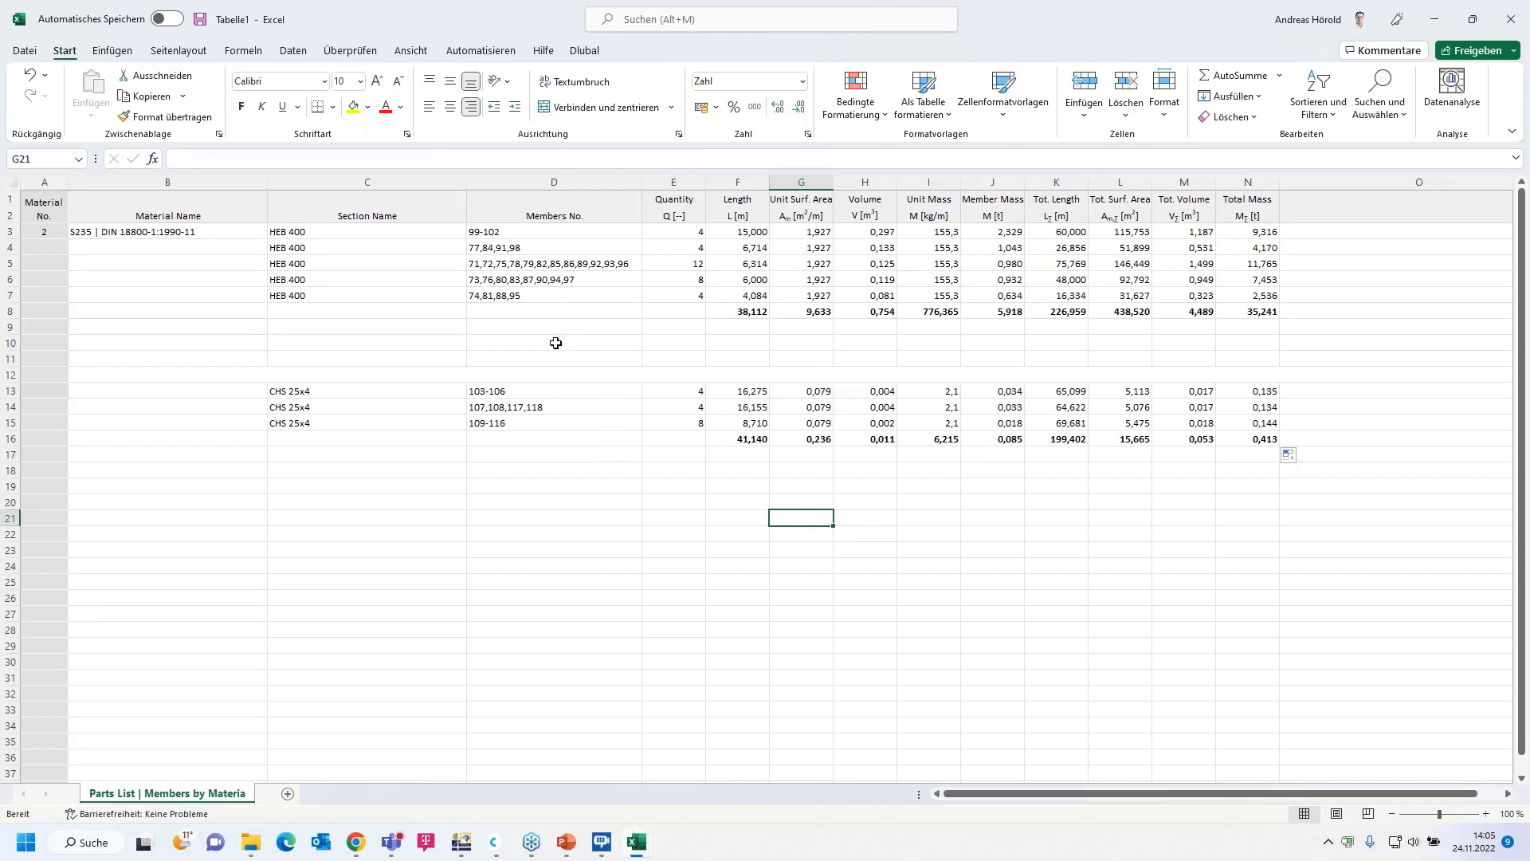
- Create a new printout report with only the Parts List chapter tables, then save and show it
click(461, 846)
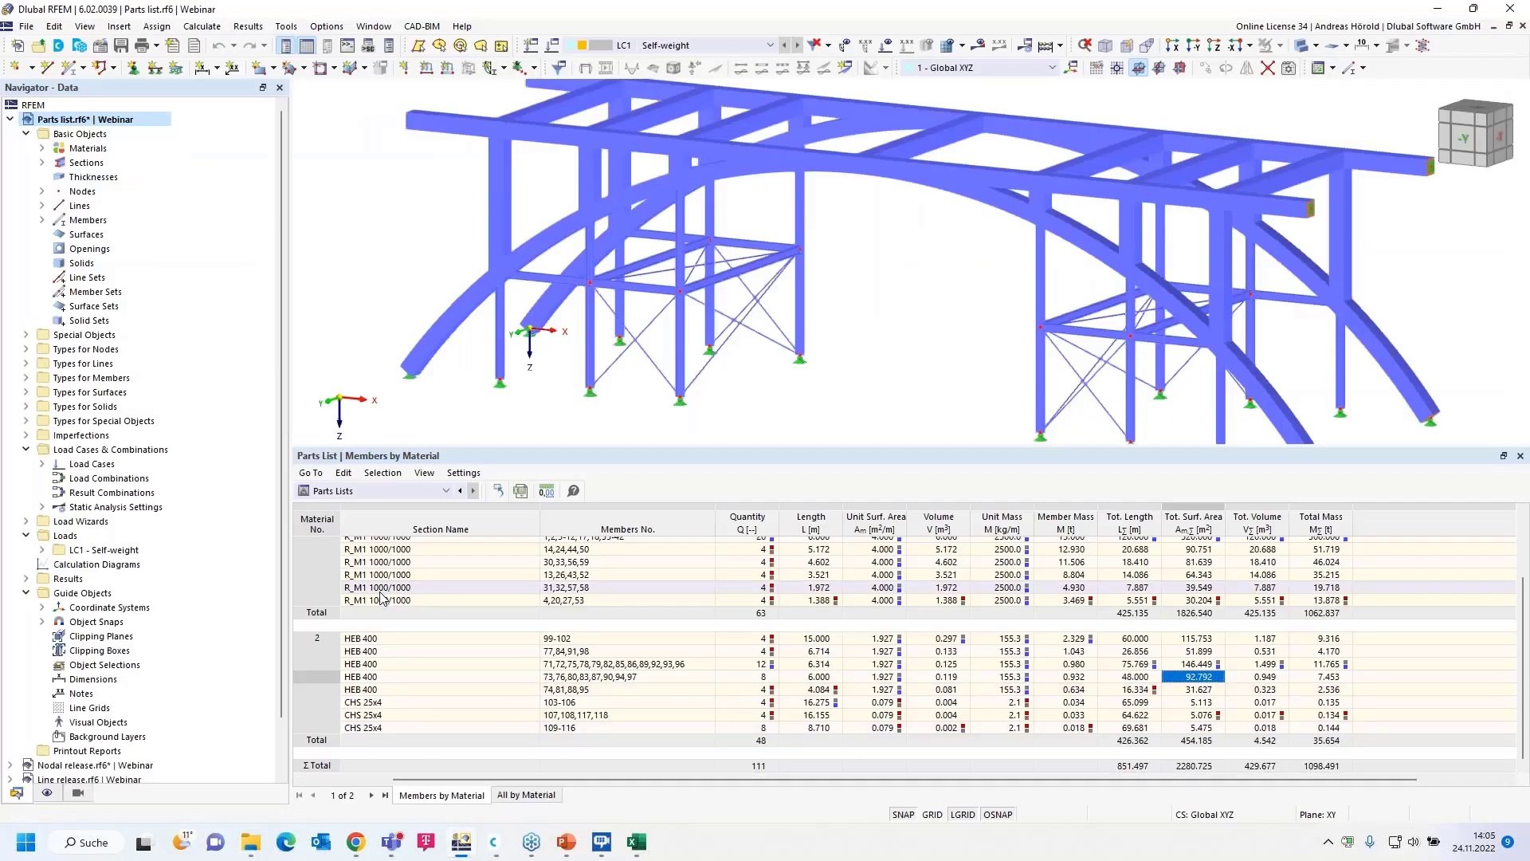
scroll(96, 685, down, 2)
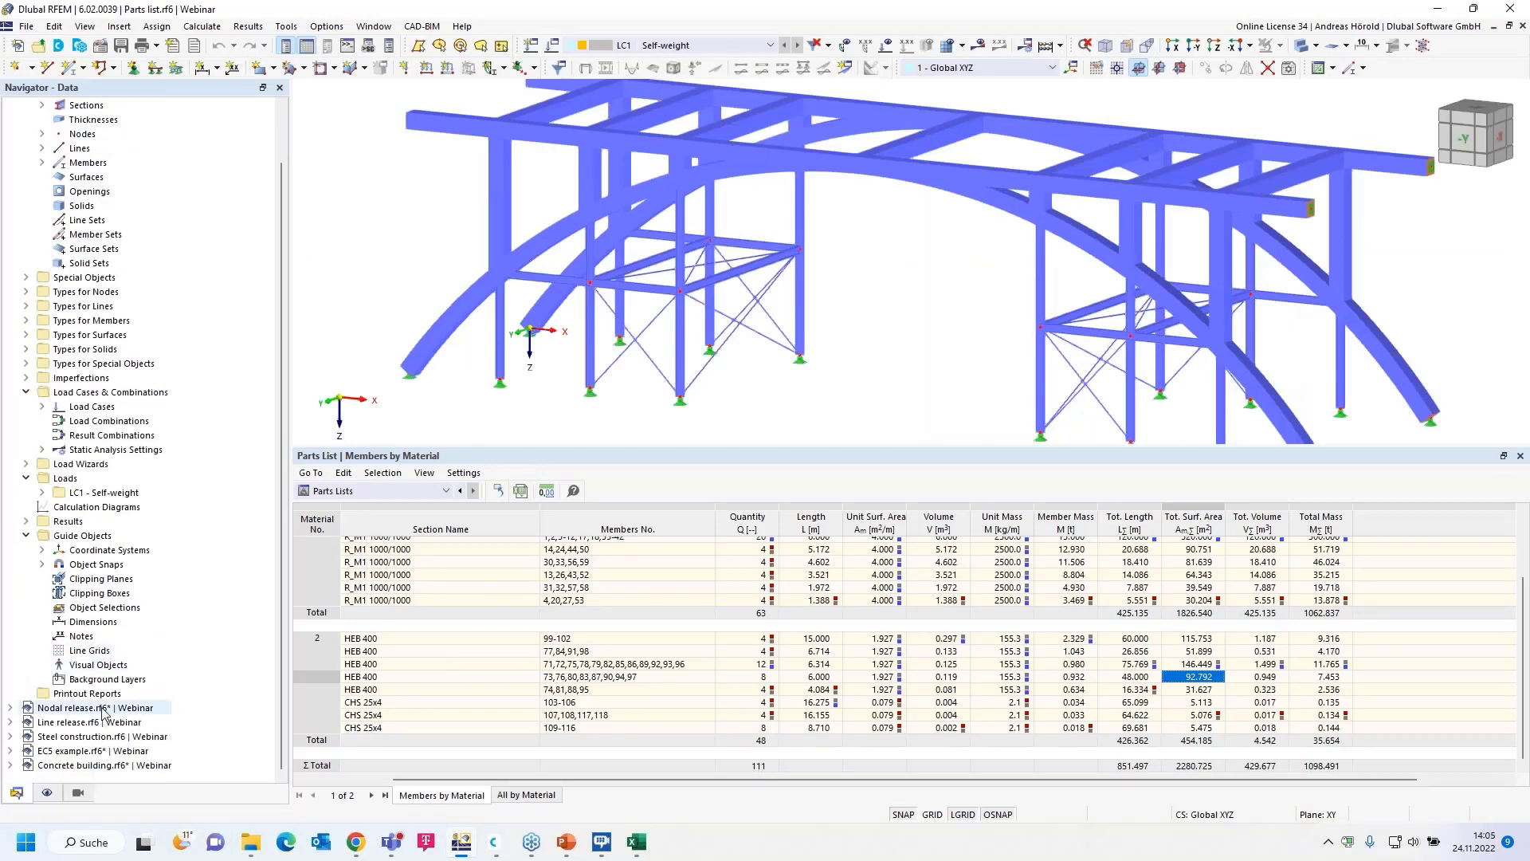
right_click(94, 698)
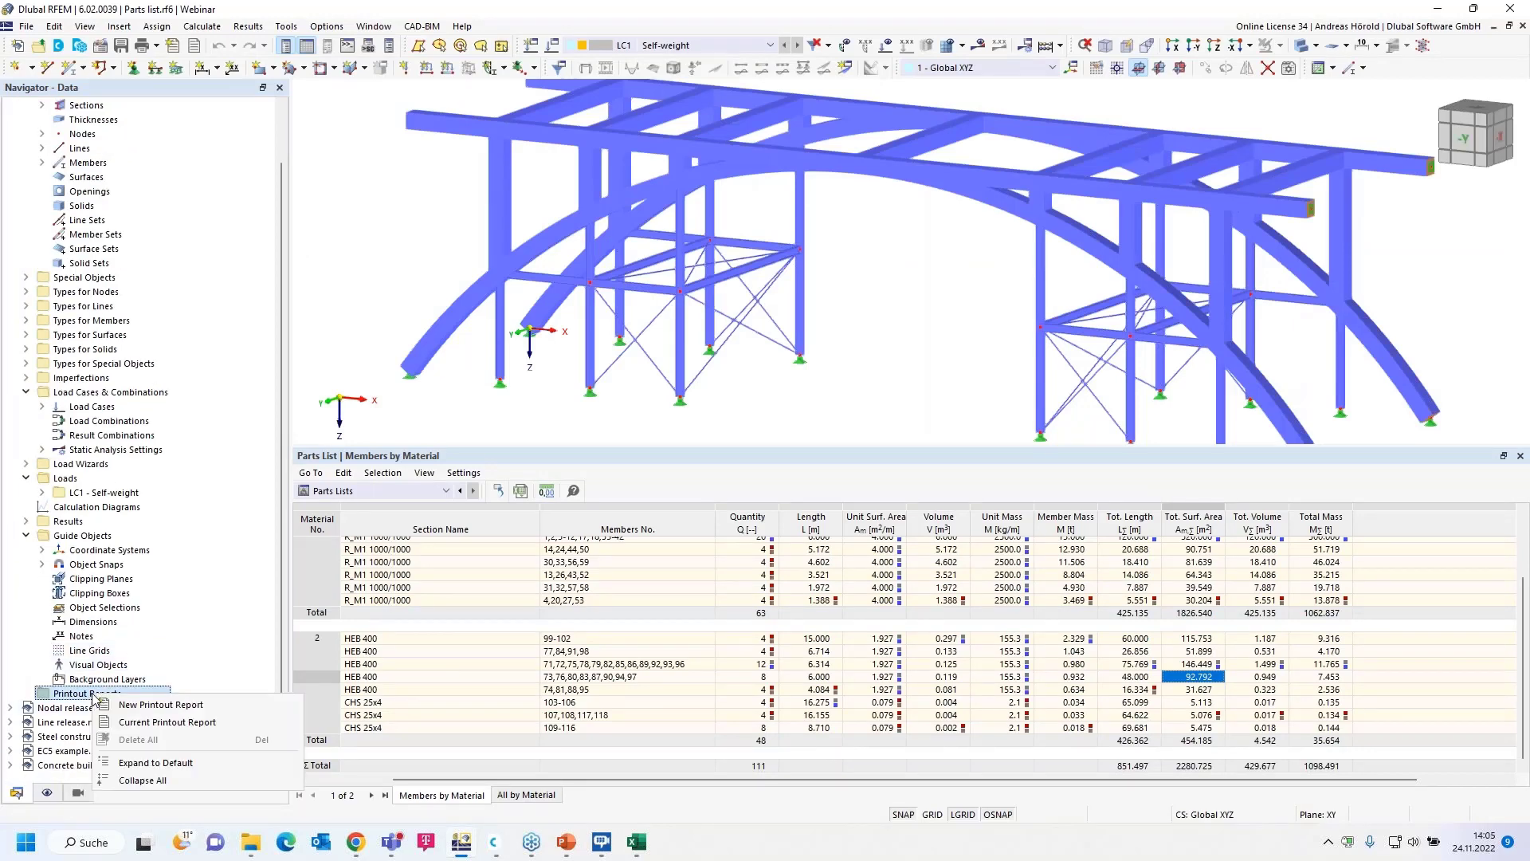
click(148, 705)
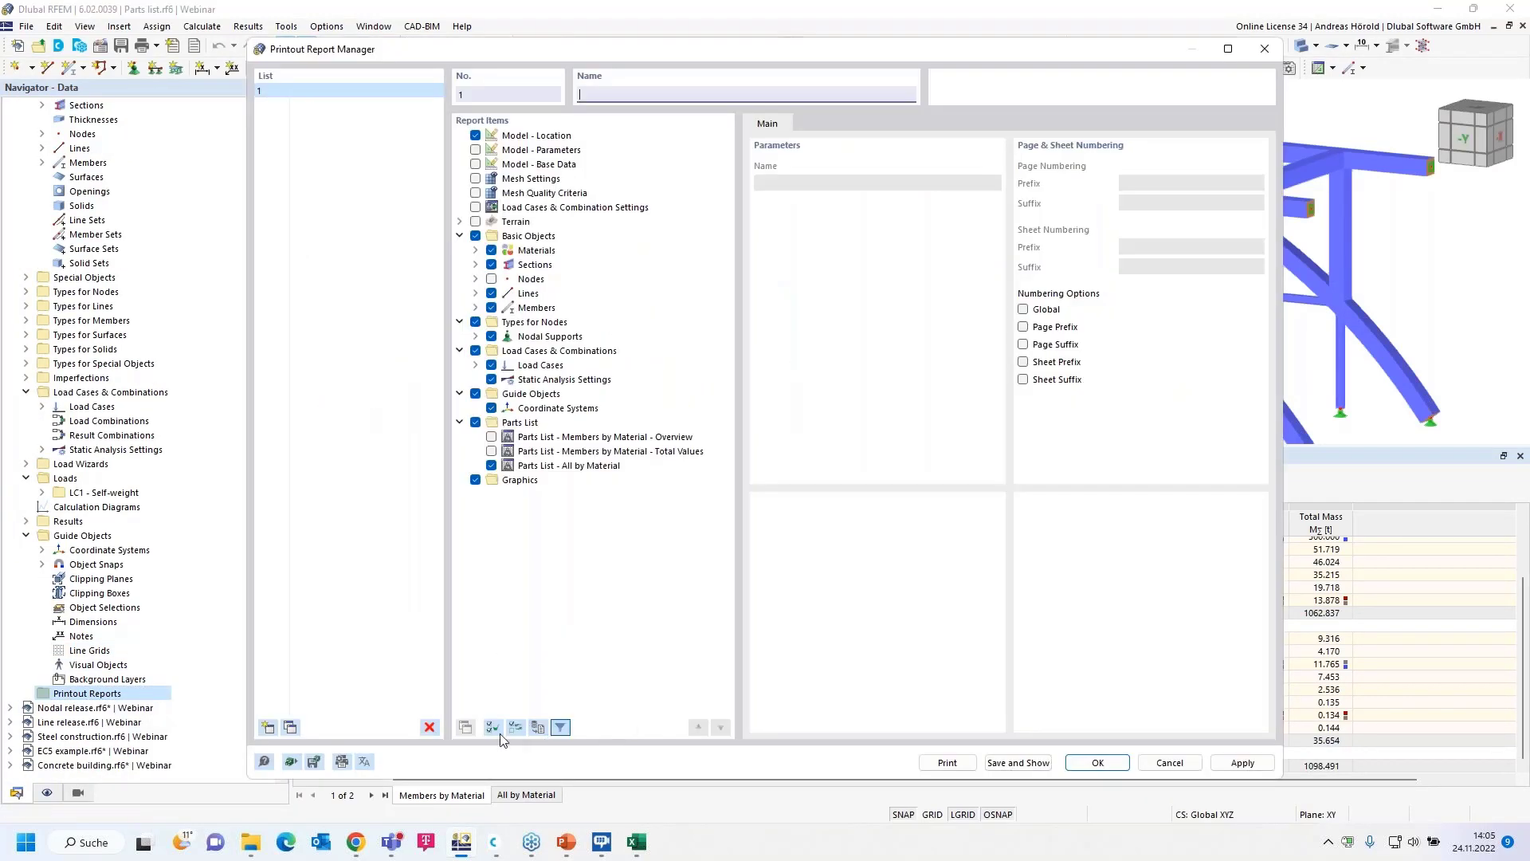
click(515, 728)
click(494, 727)
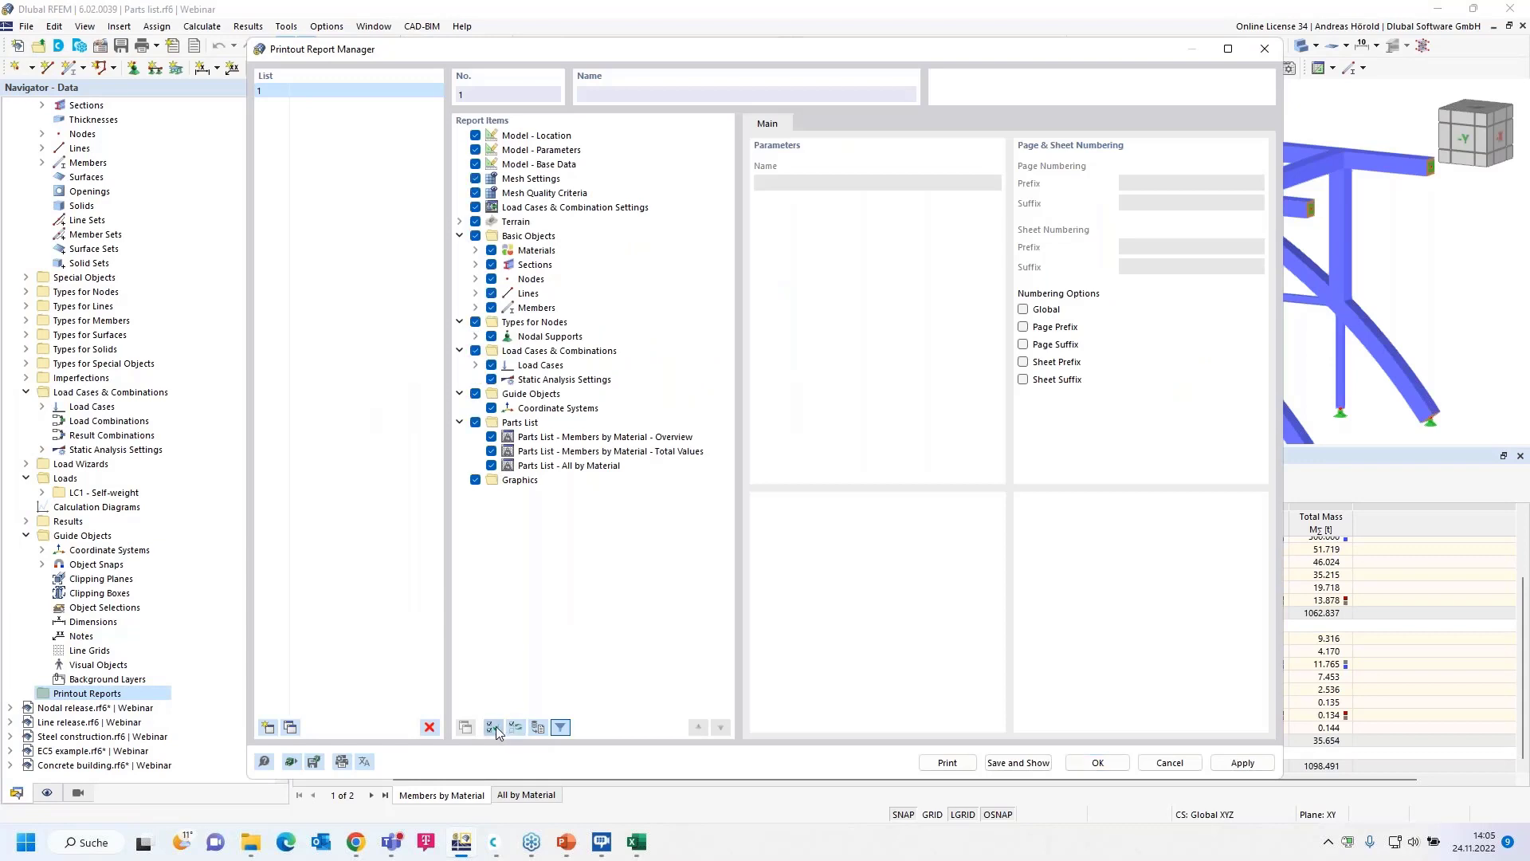
click(516, 726)
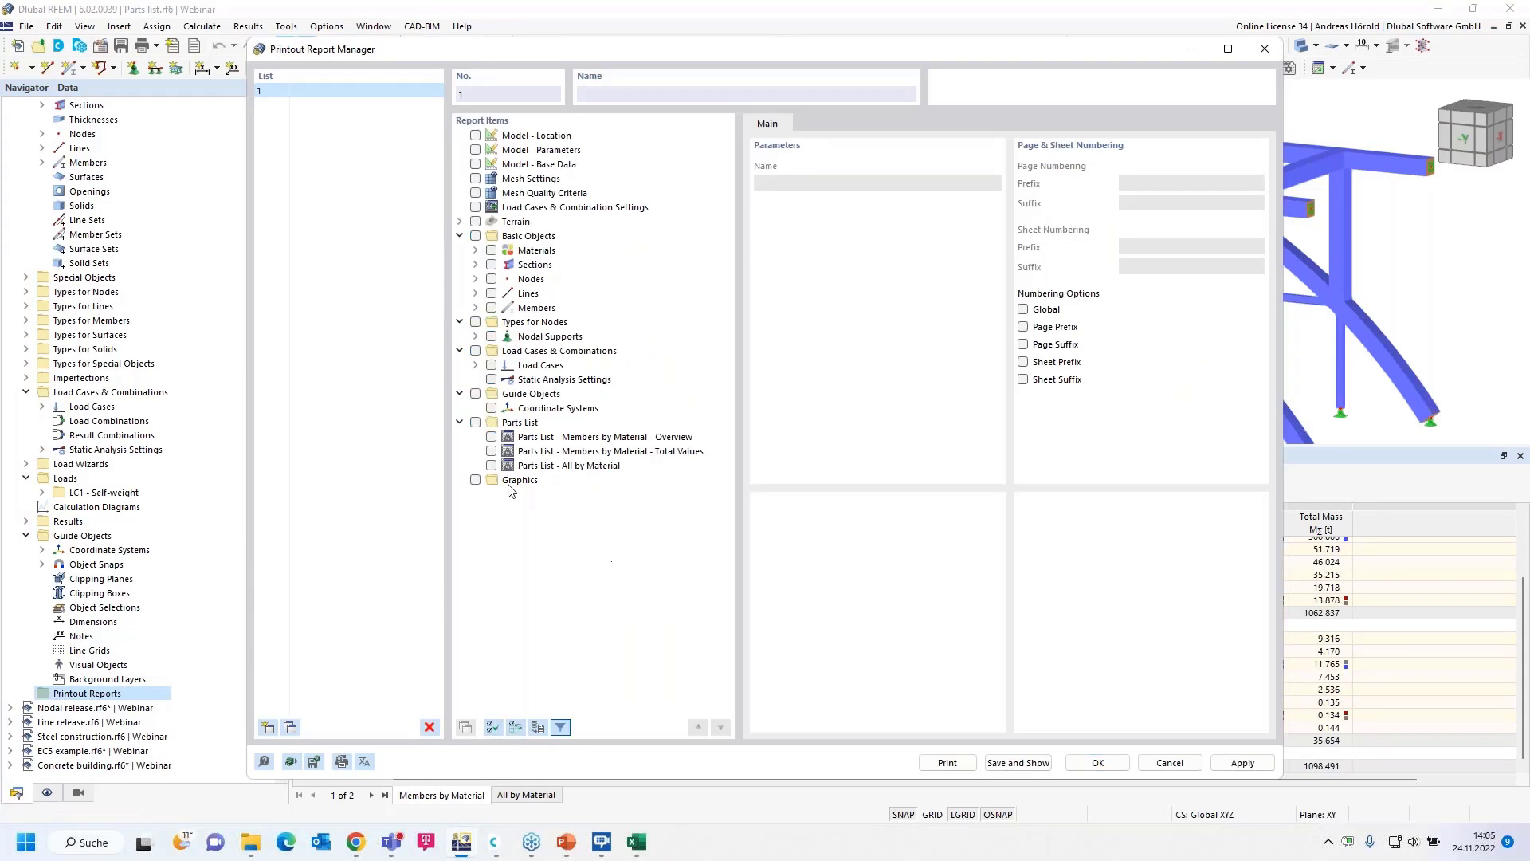
click(475, 423)
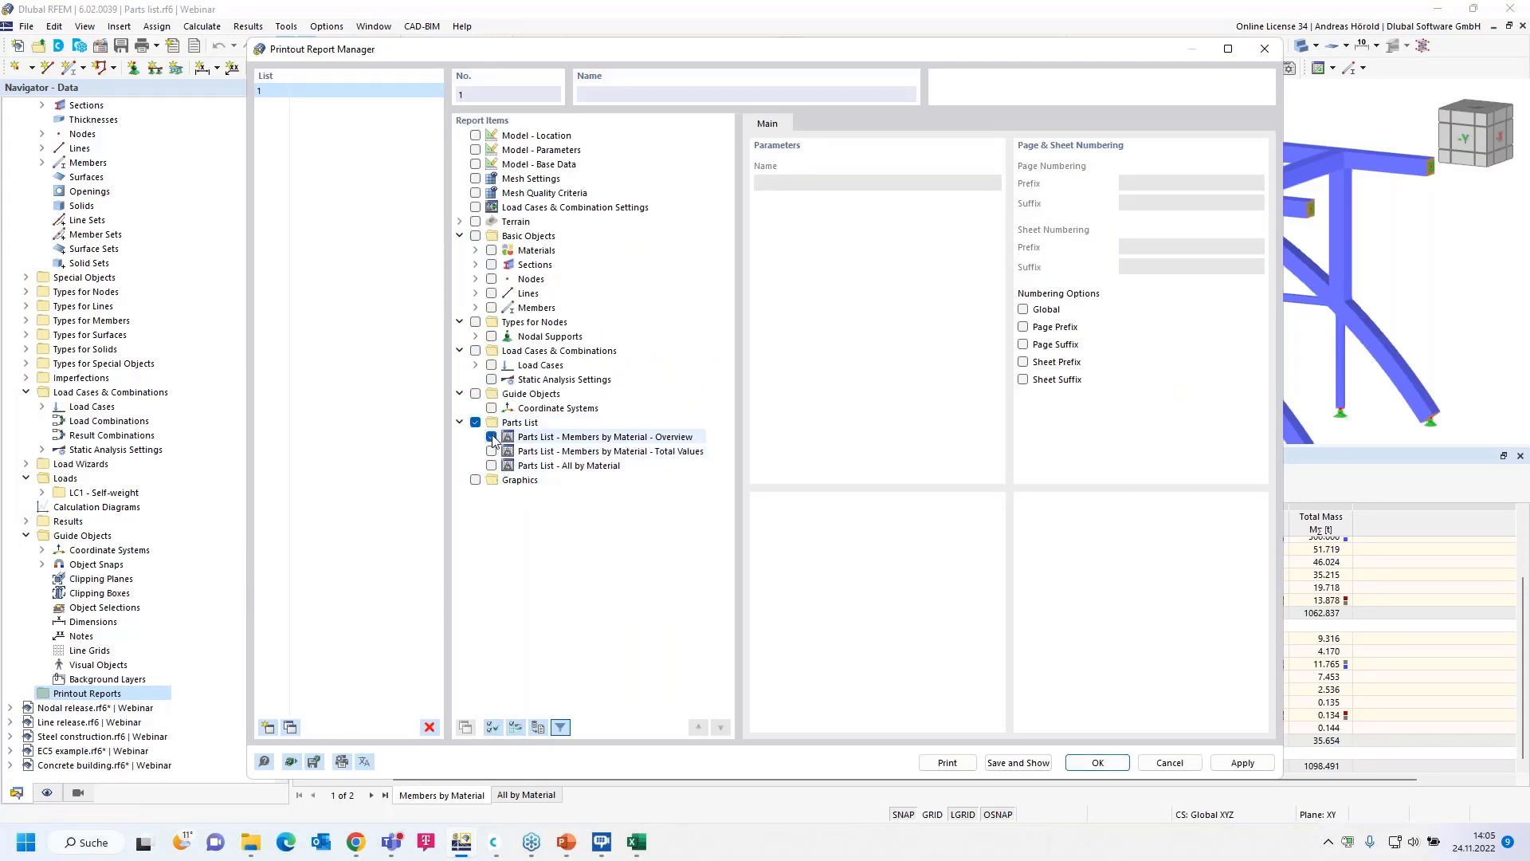
click(492, 451)
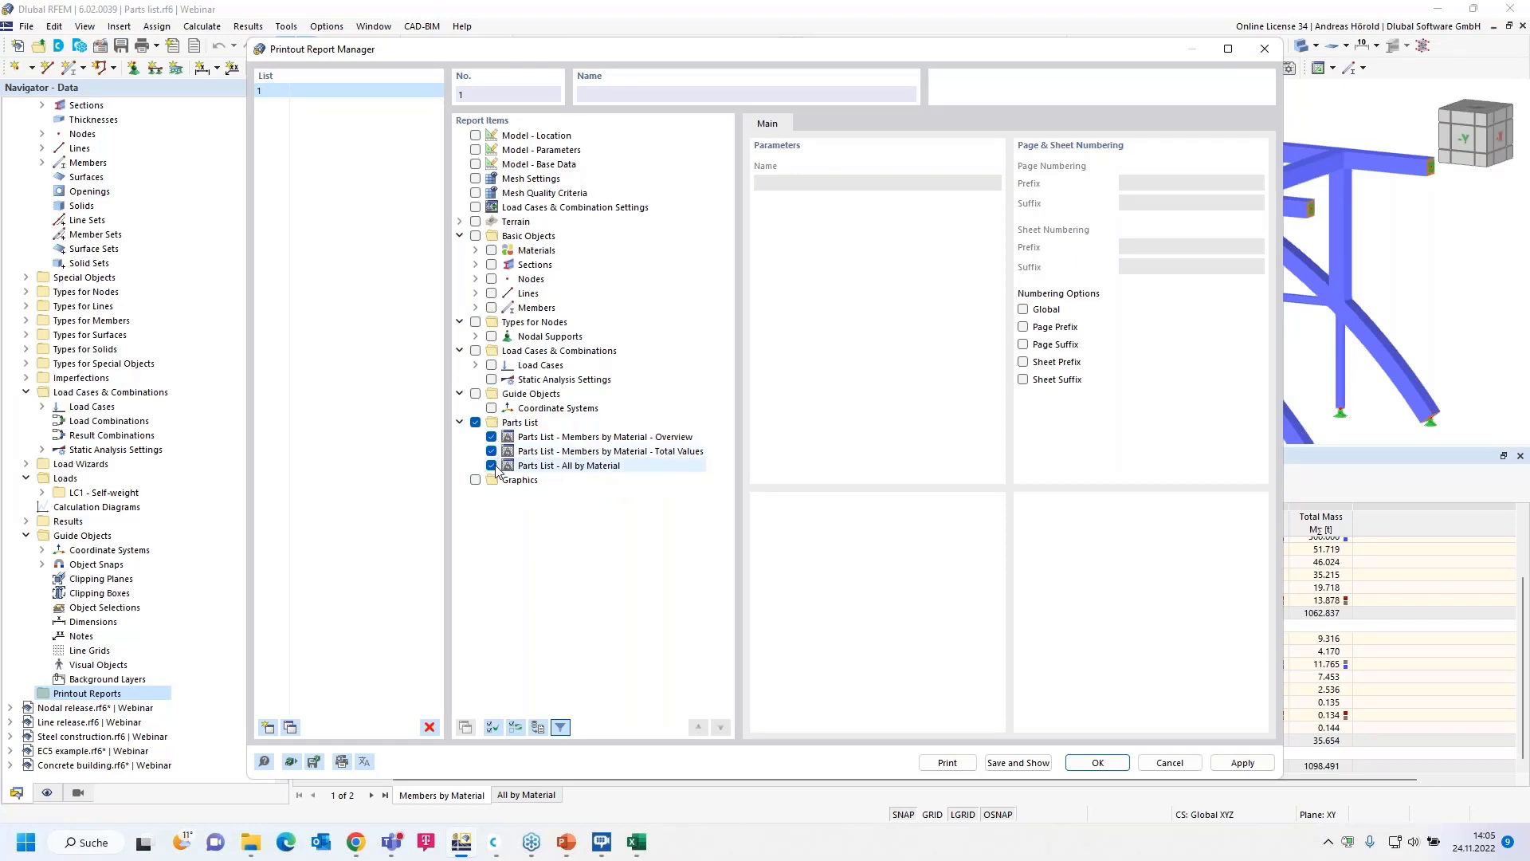
click(1016, 763)
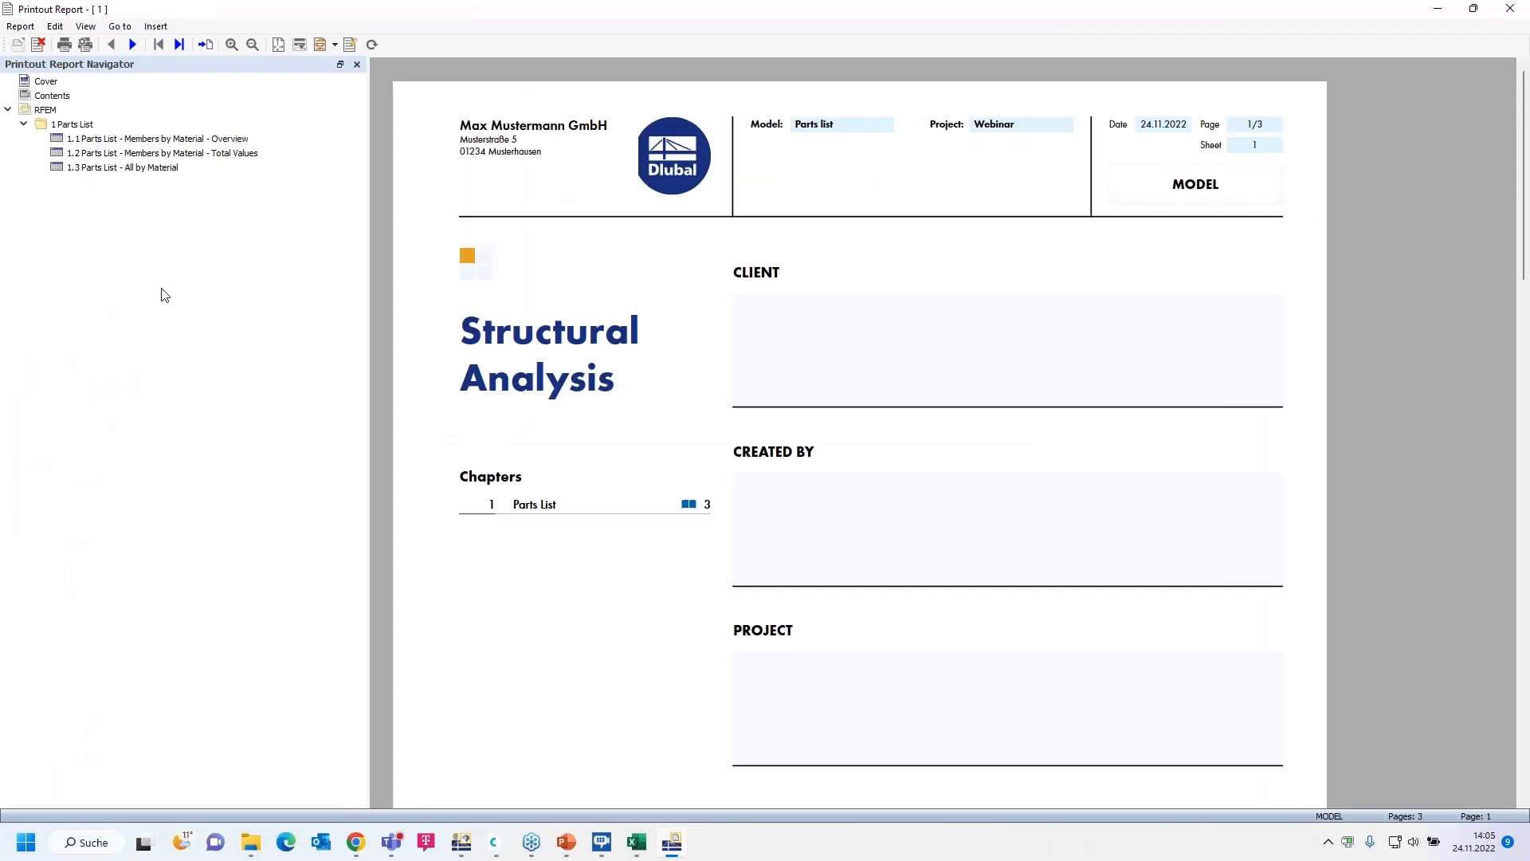
- Scroll through the report from section 1.1, close it, and open the Nodal release.rf6 model
click(143, 139)
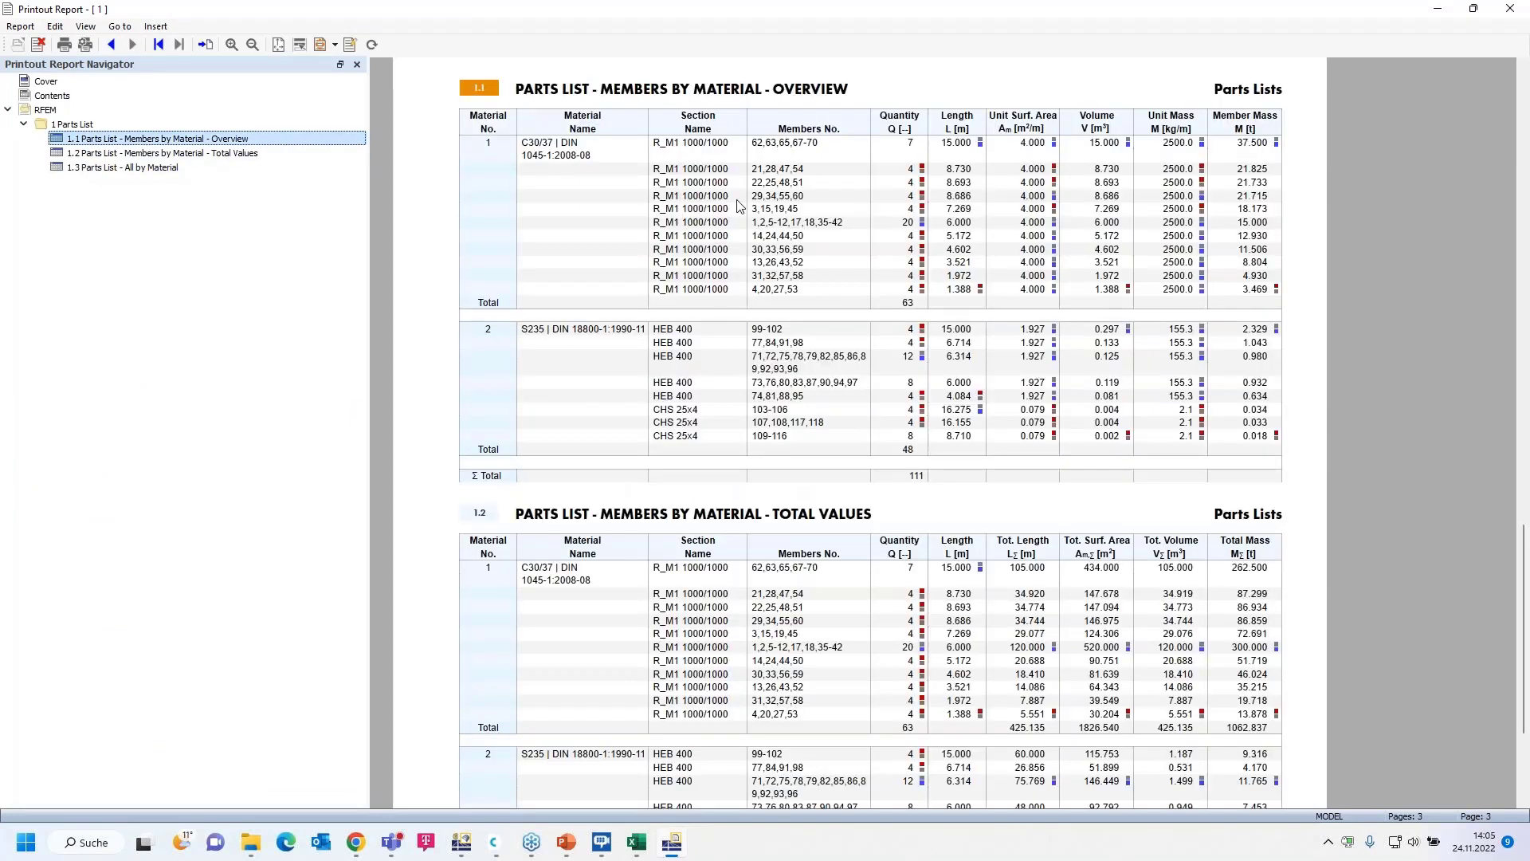
scroll(907, 183, down, 3)
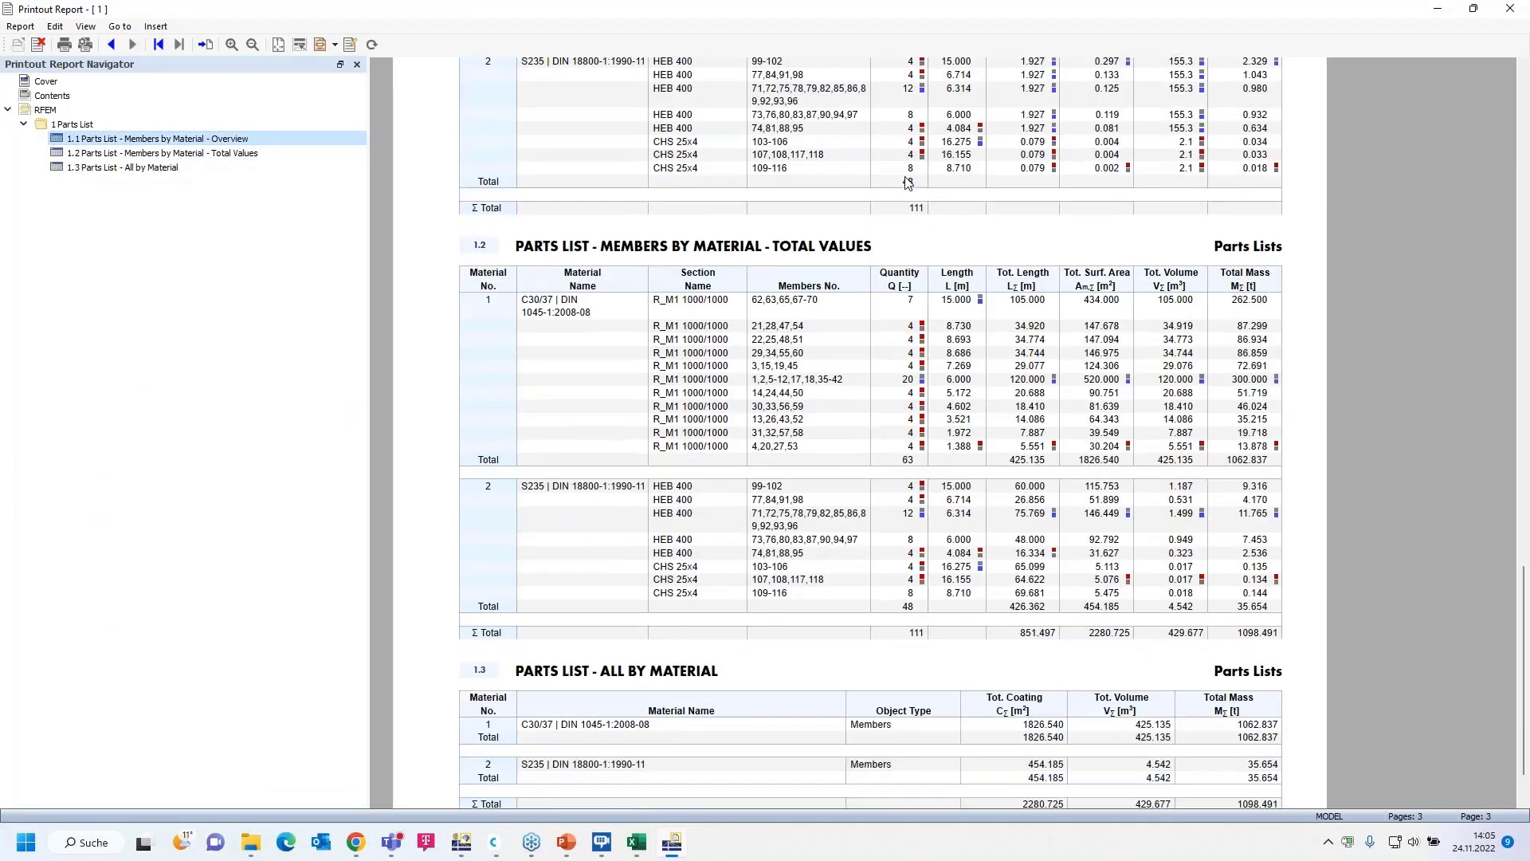
scroll(907, 183, down, 2)
scroll(907, 239, up, 10)
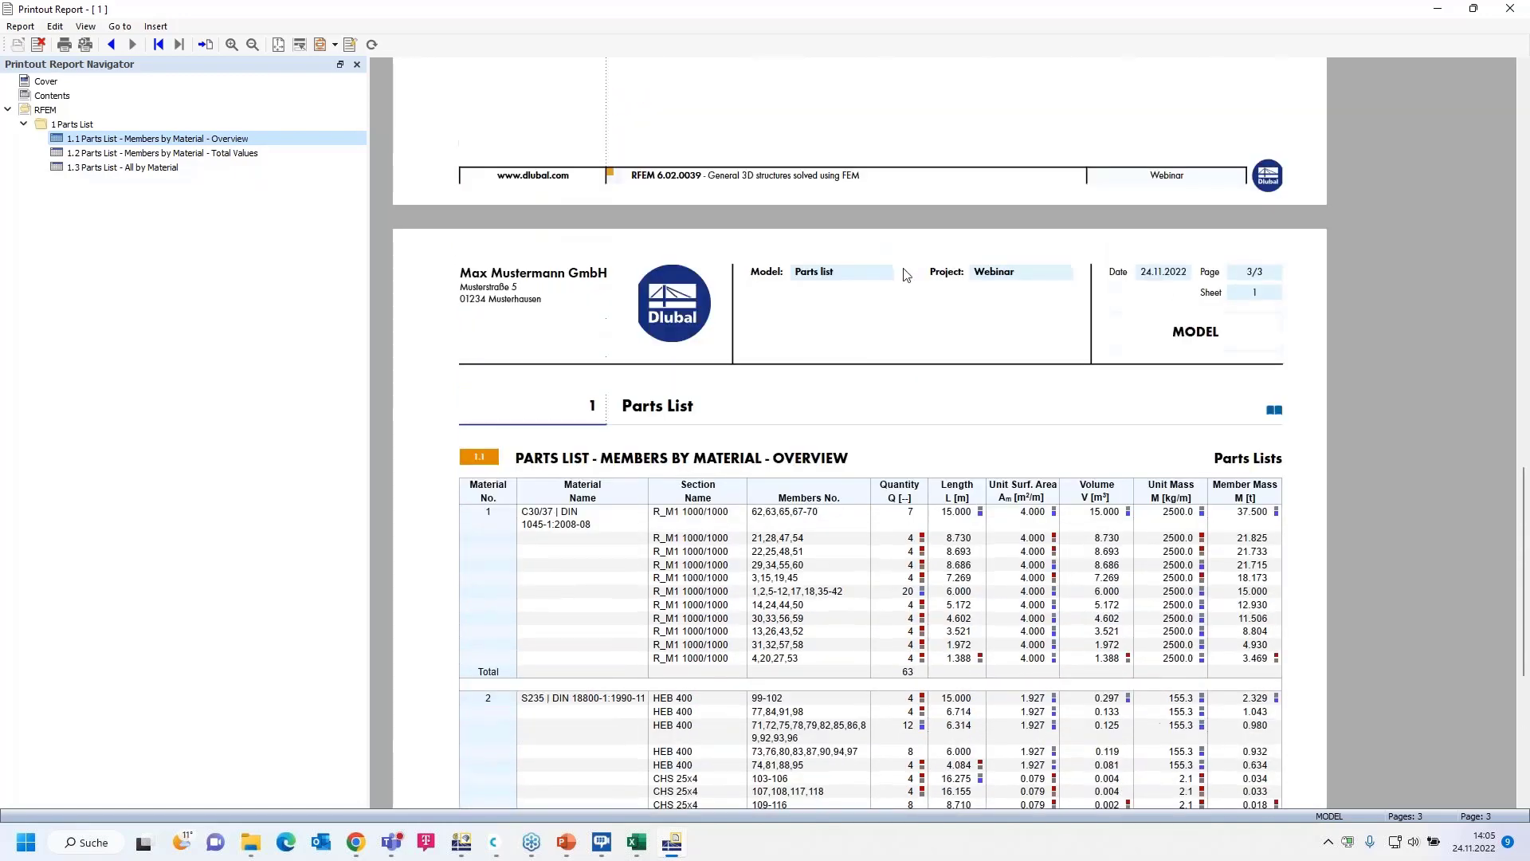
scroll(843, 253, up, 15)
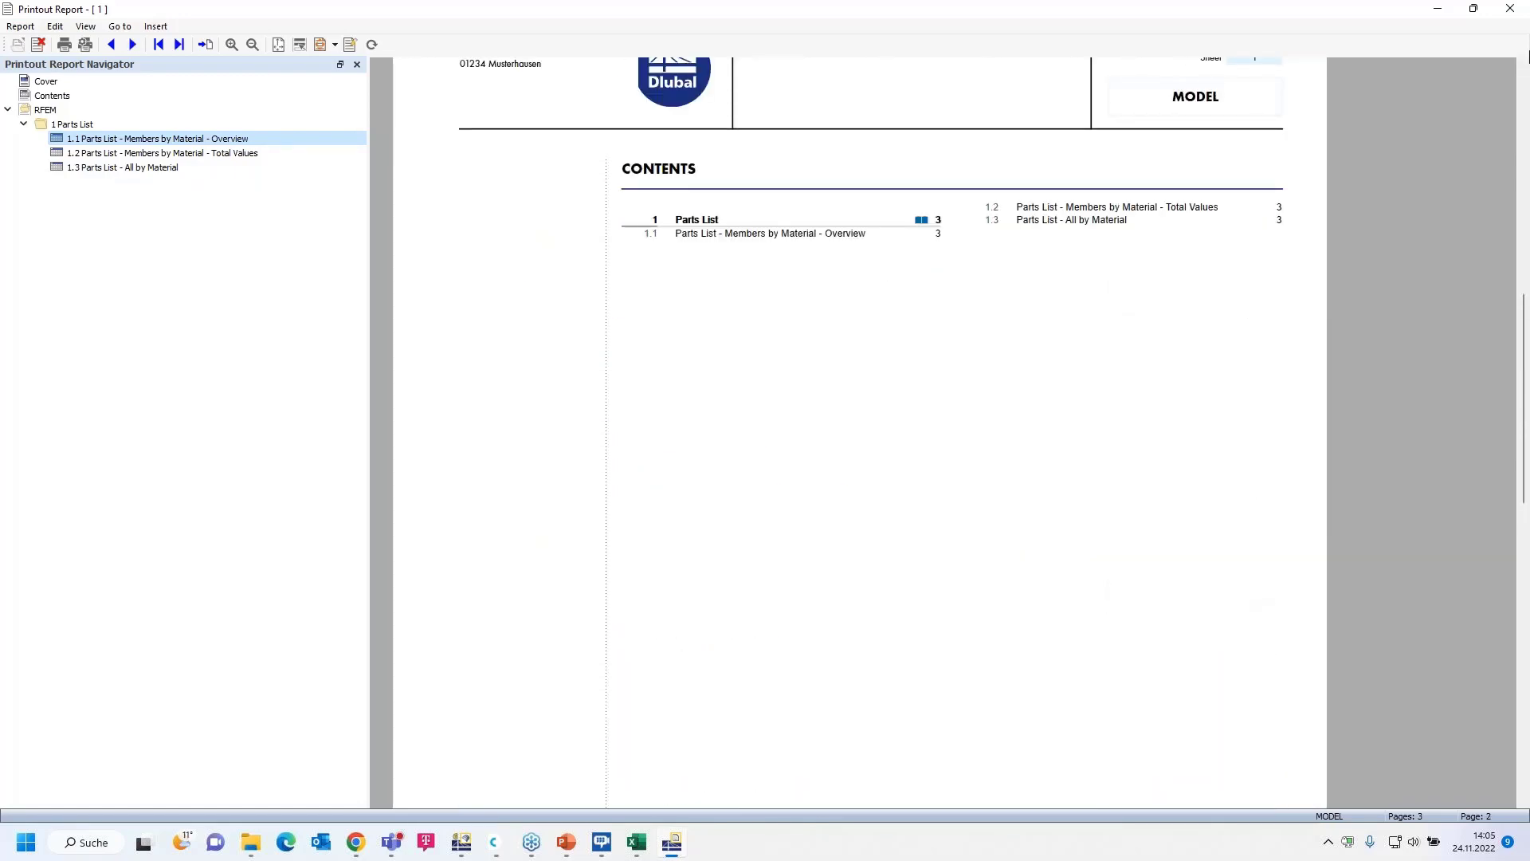
click(1509, 8)
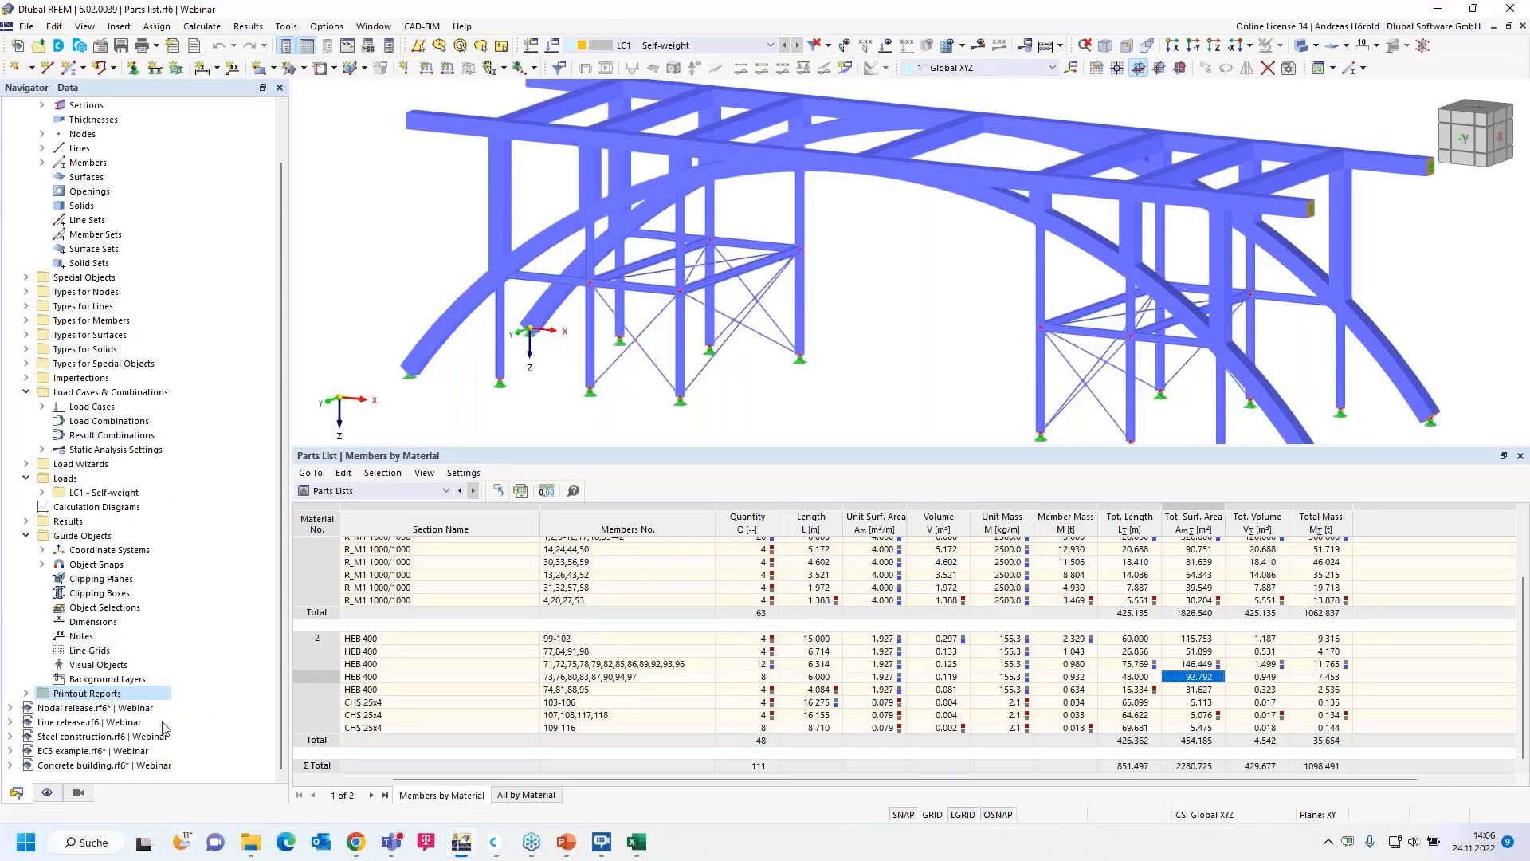
click(93, 712)
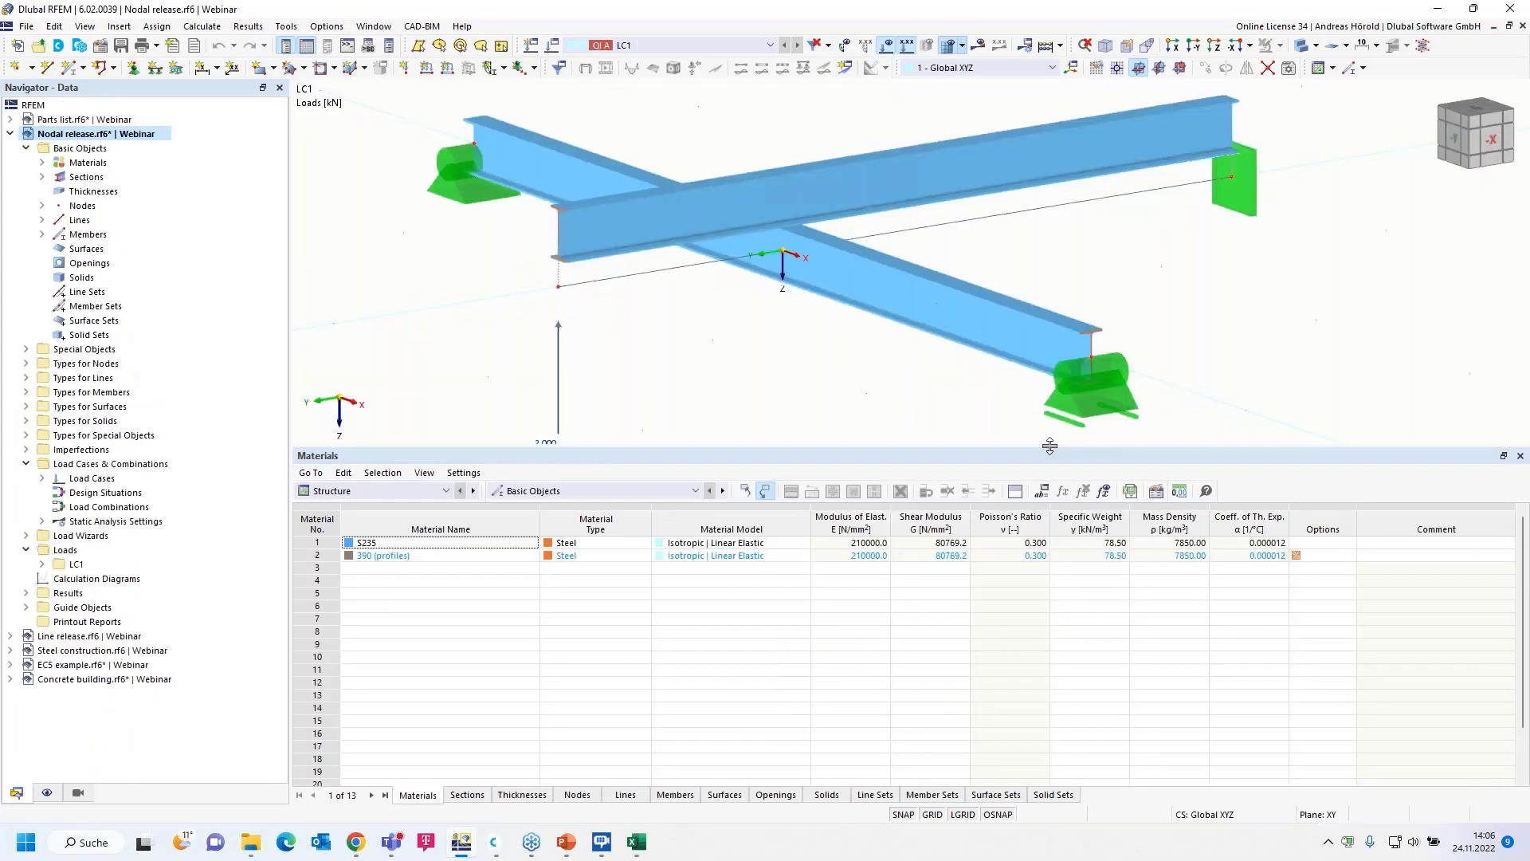
- Enlarge the 3D view of the two crossing beams above the Materials table
drag(1051, 448, 1049, 608)
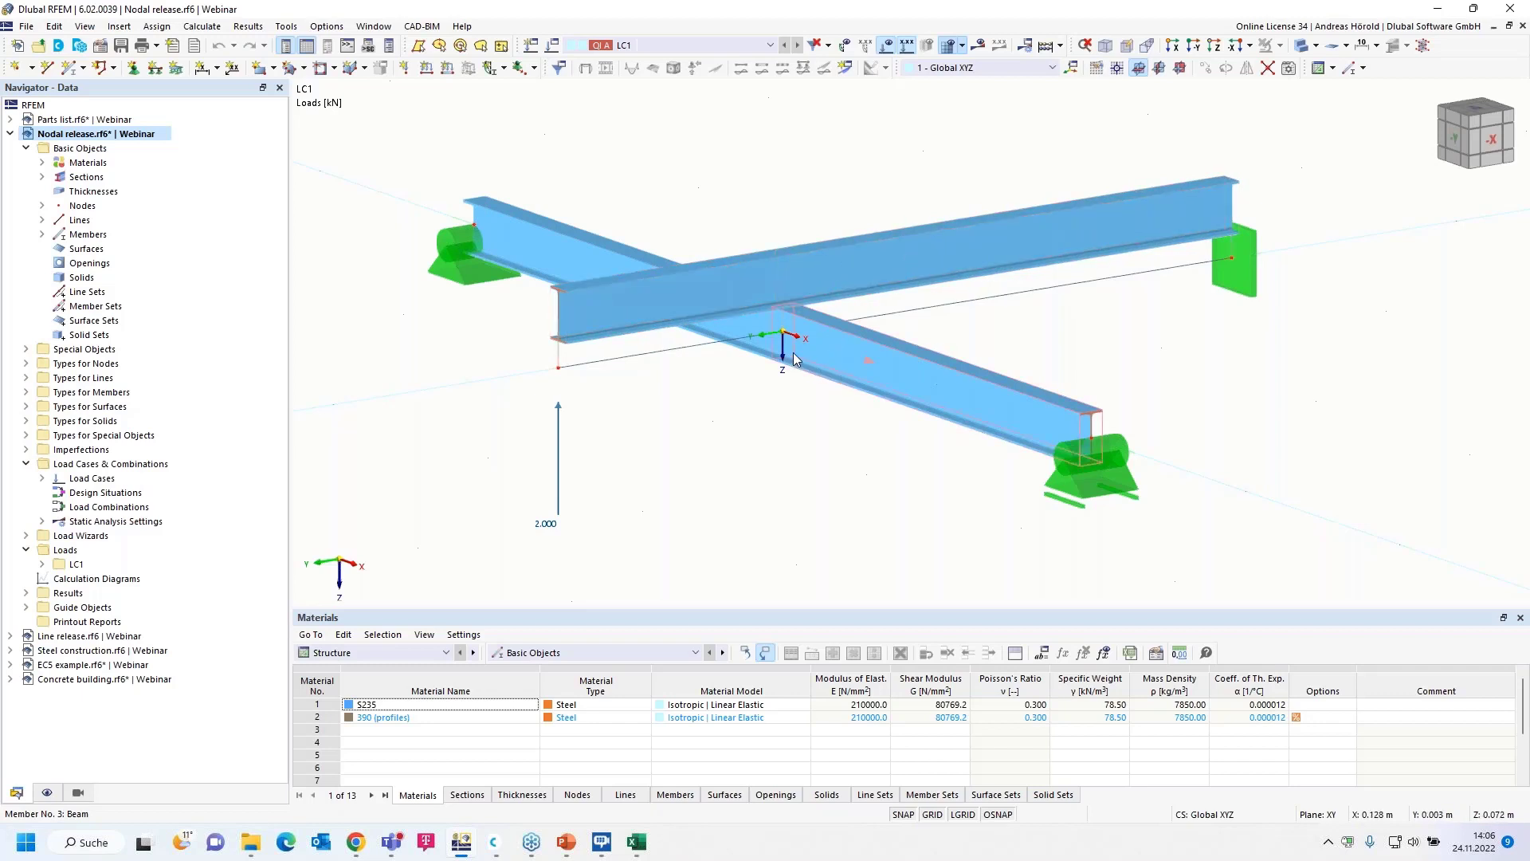
mouse_move(812, 354)
- Show the deformation results, orbit the crossed beams to inspect them, then hide the results again
click(980, 46)
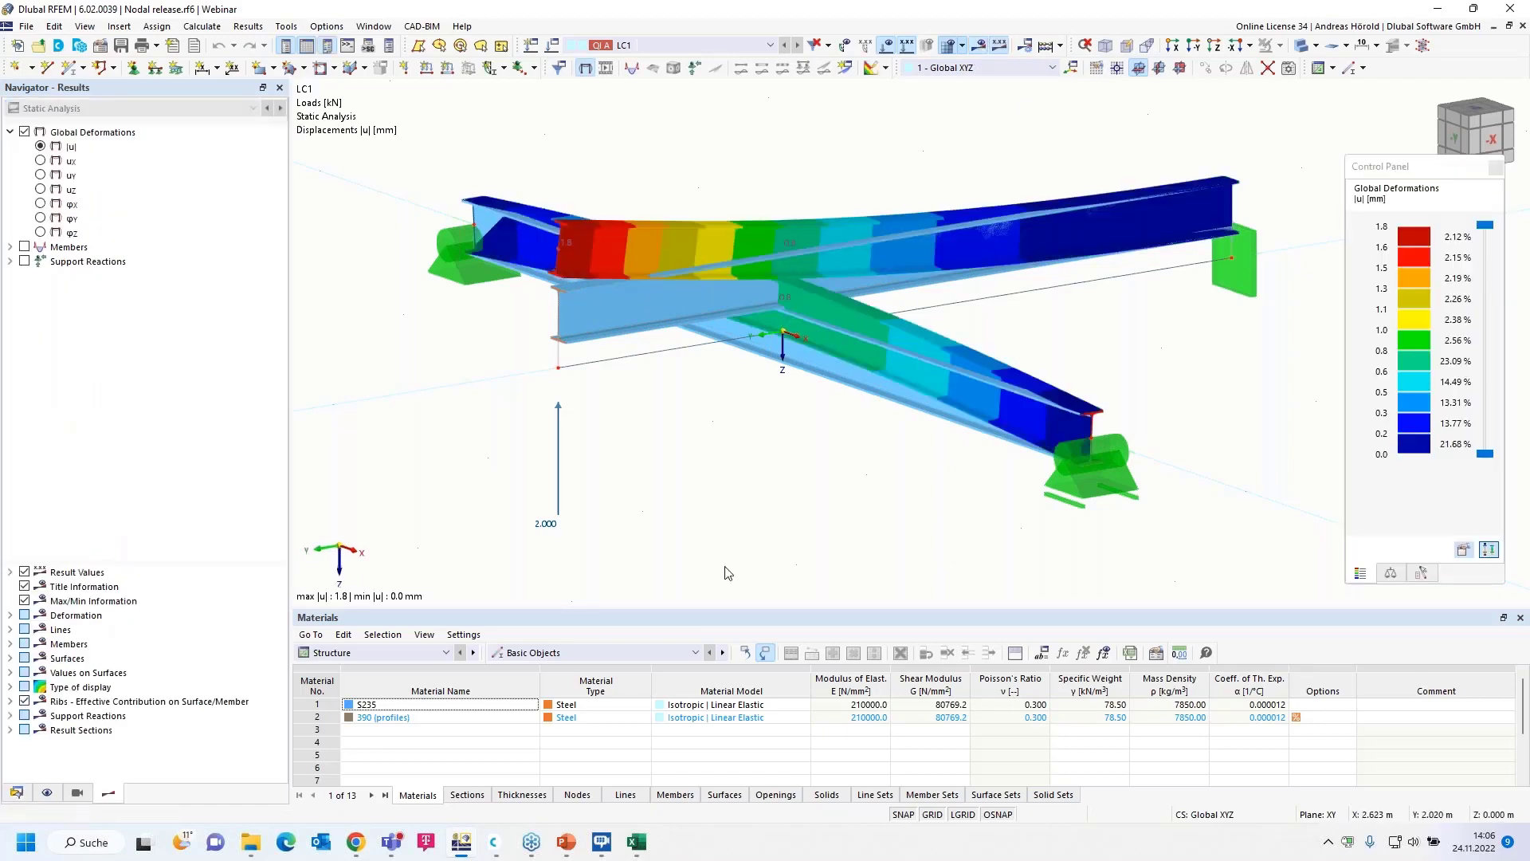
middle_drag(811, 472, 785, 431)
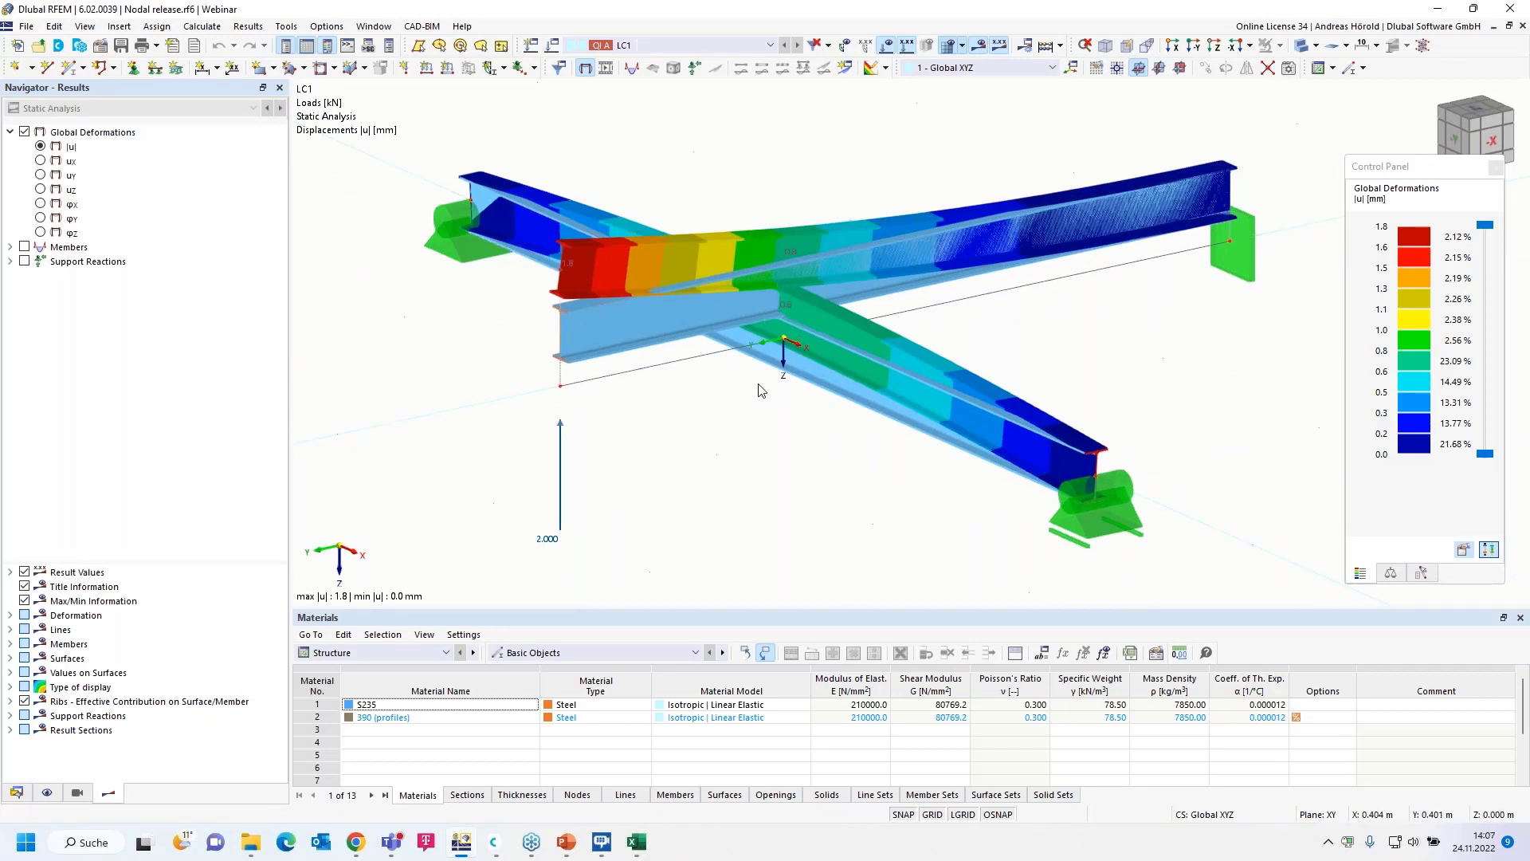
click(980, 49)
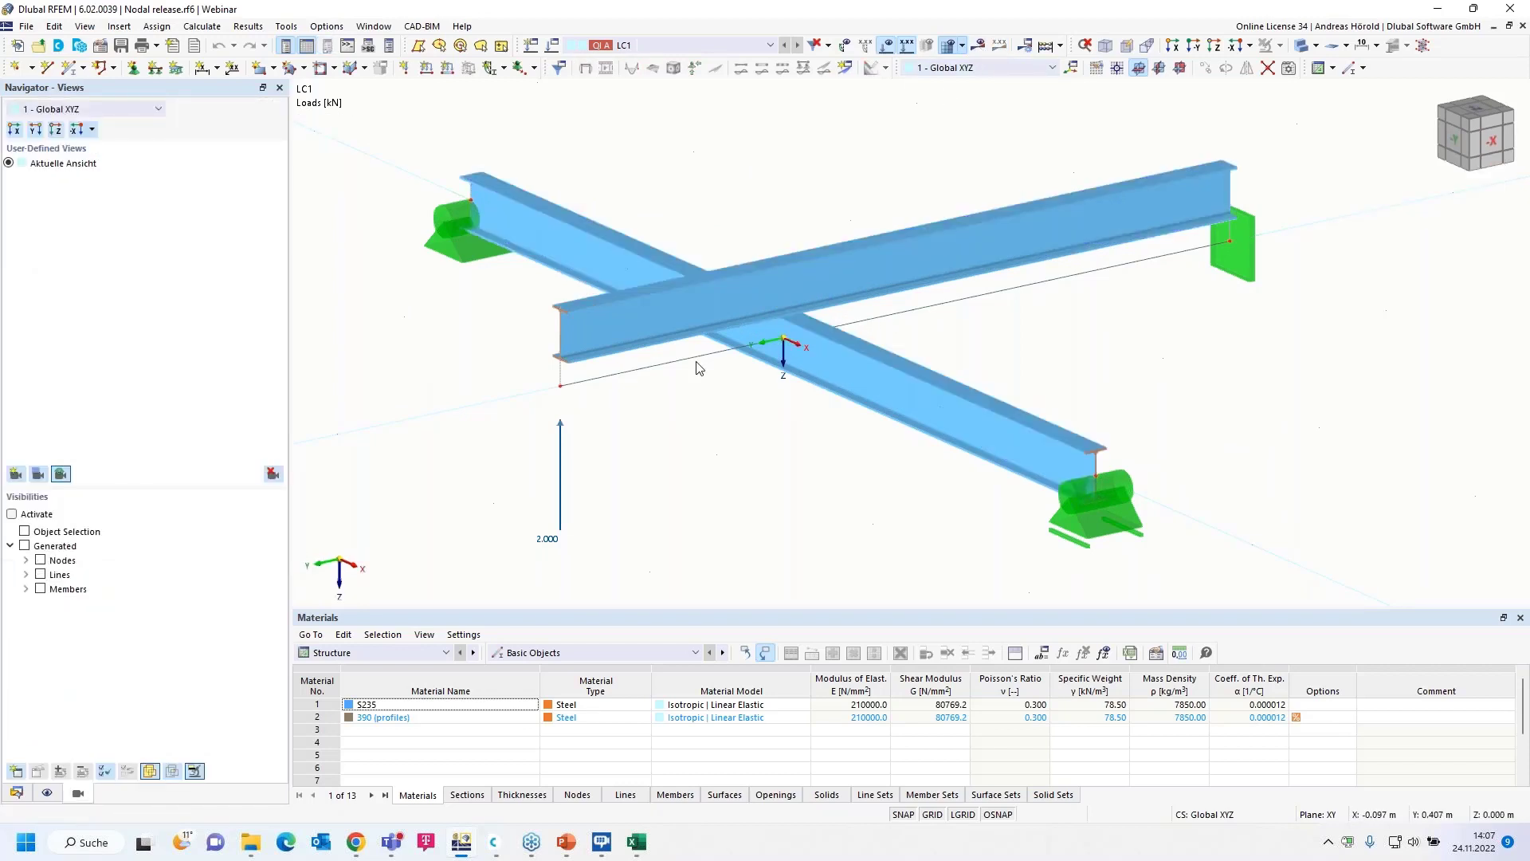
double_click(623, 318)
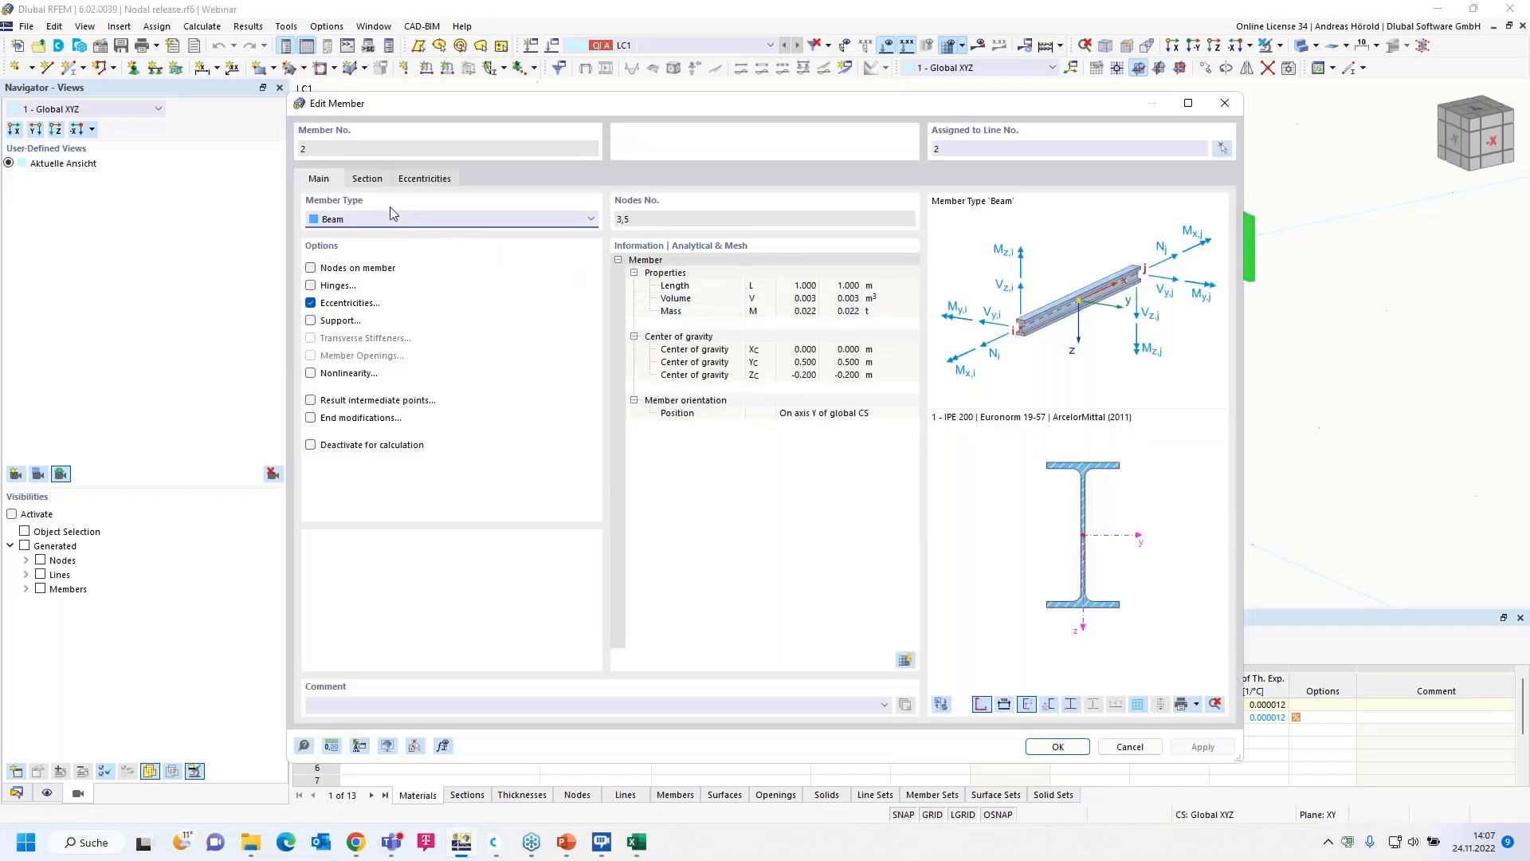
click(363, 178)
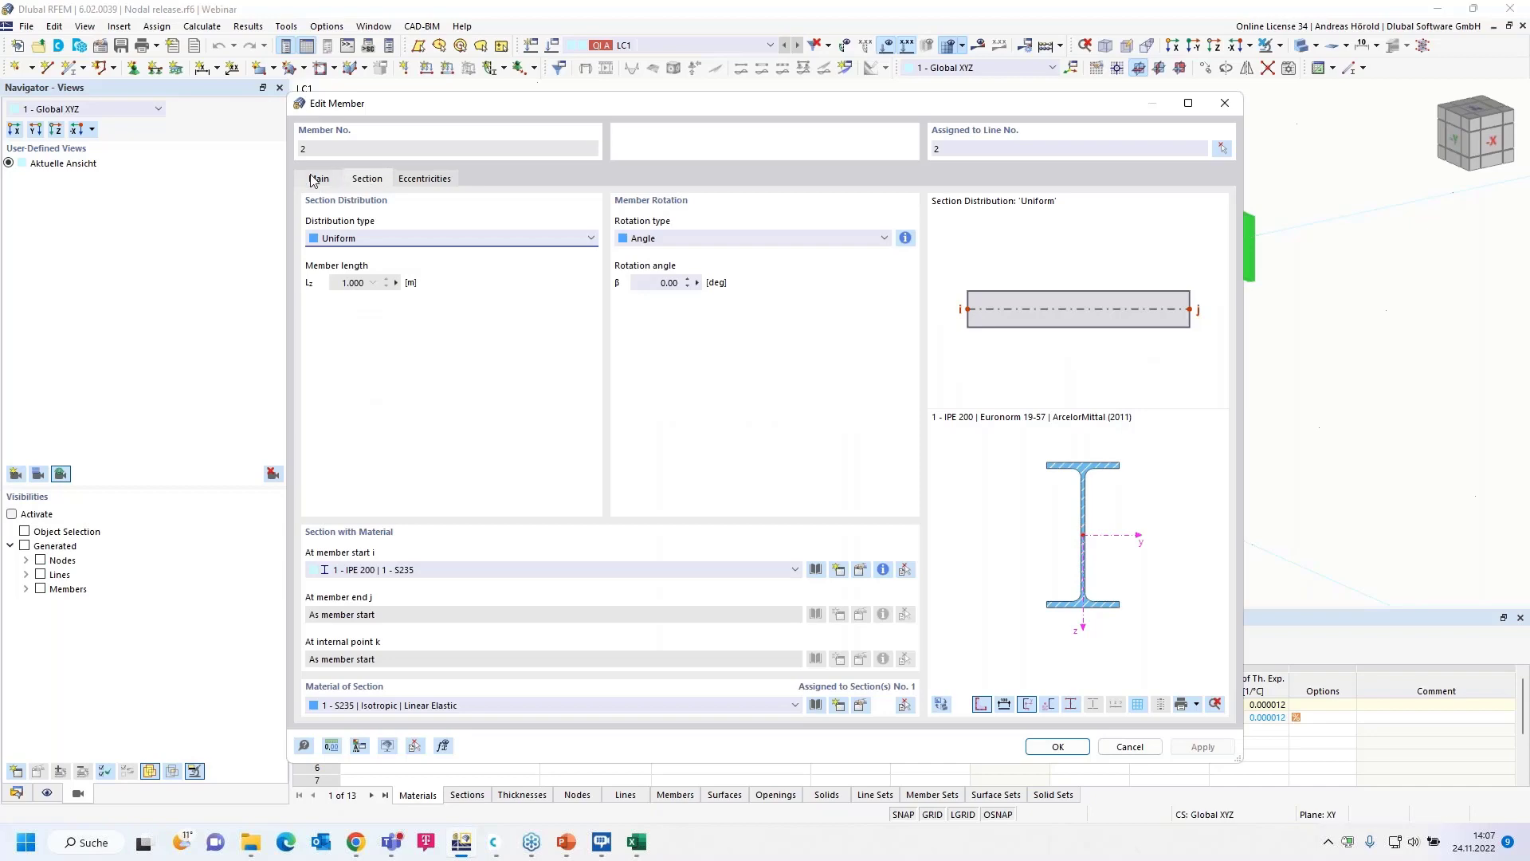
click(315, 178)
click(401, 179)
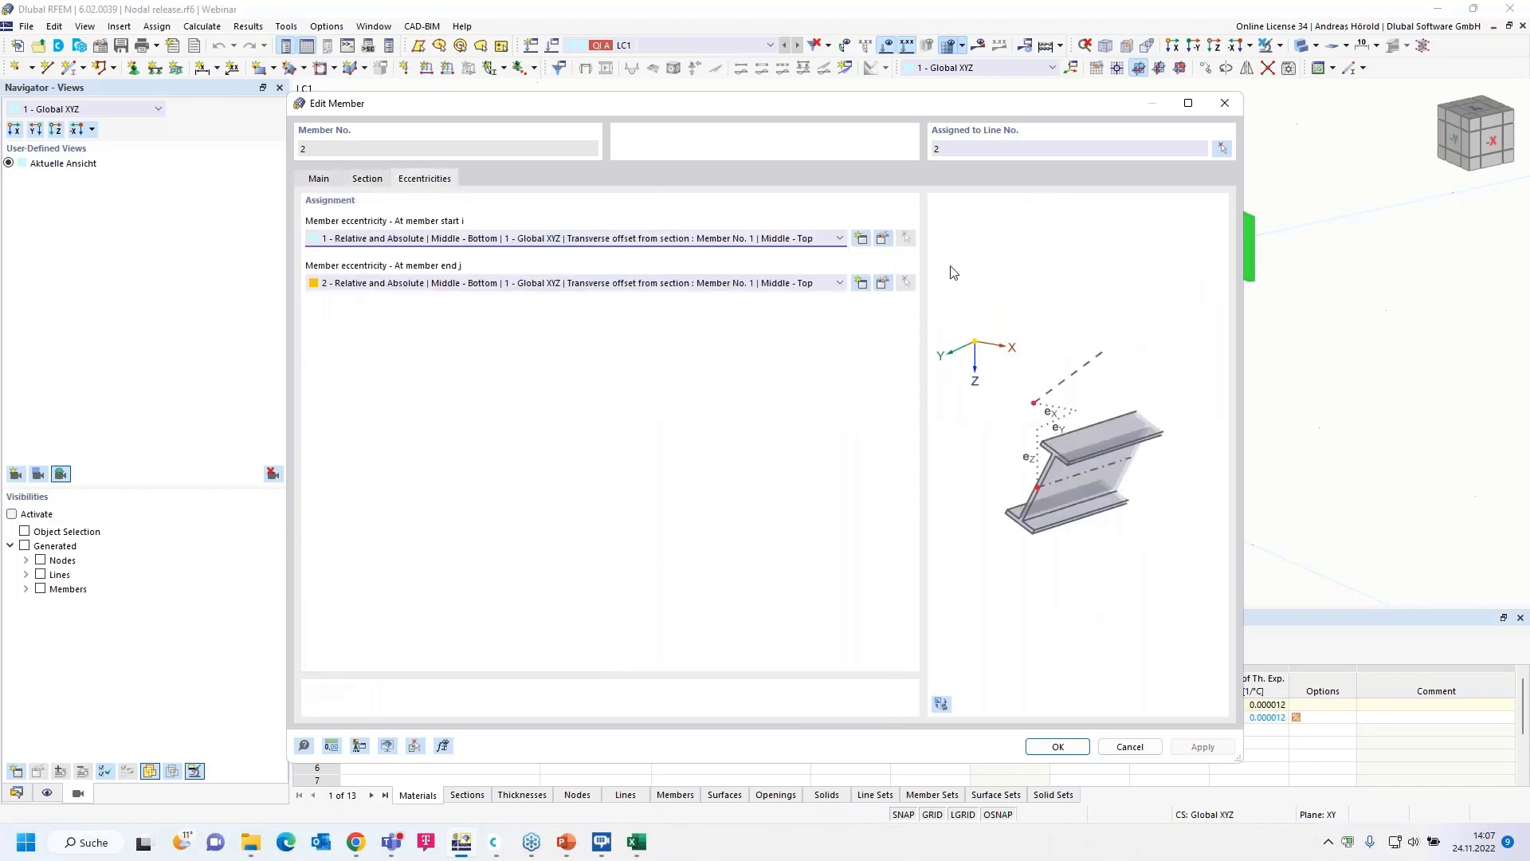
click(883, 239)
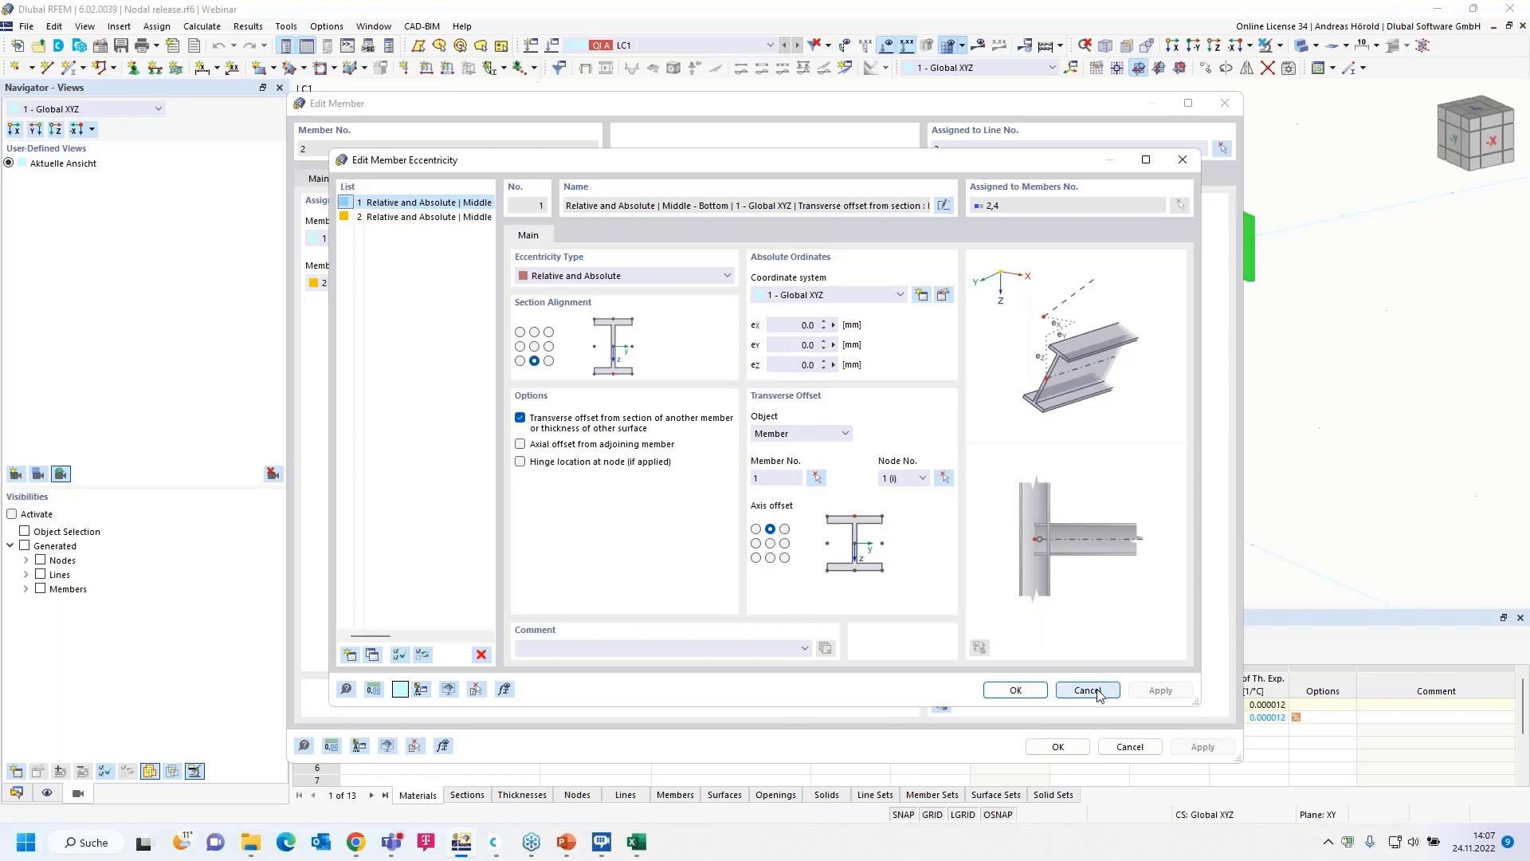
click(1060, 690)
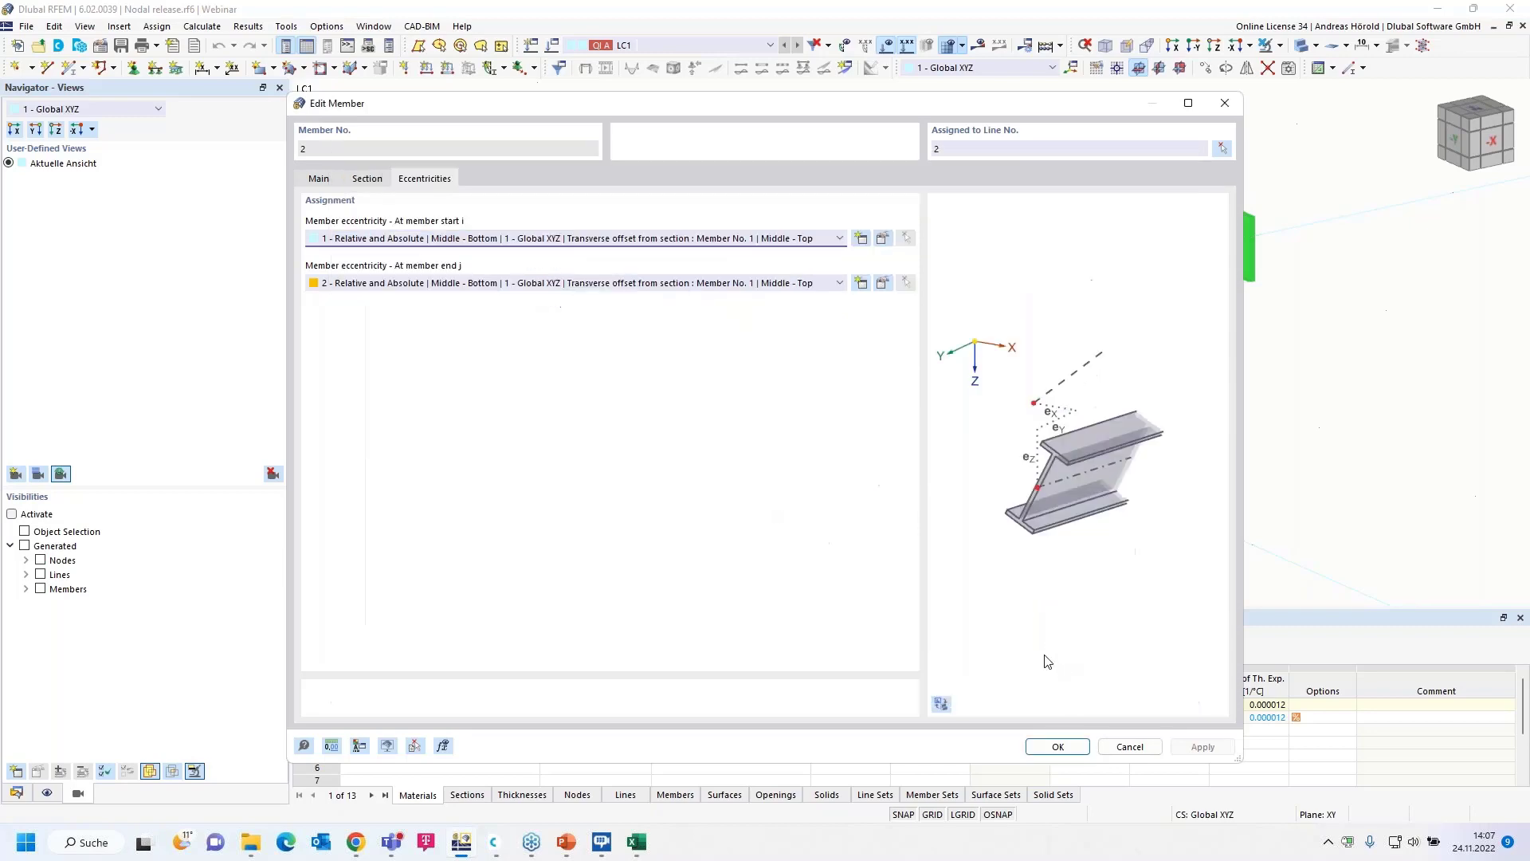
click(1129, 747)
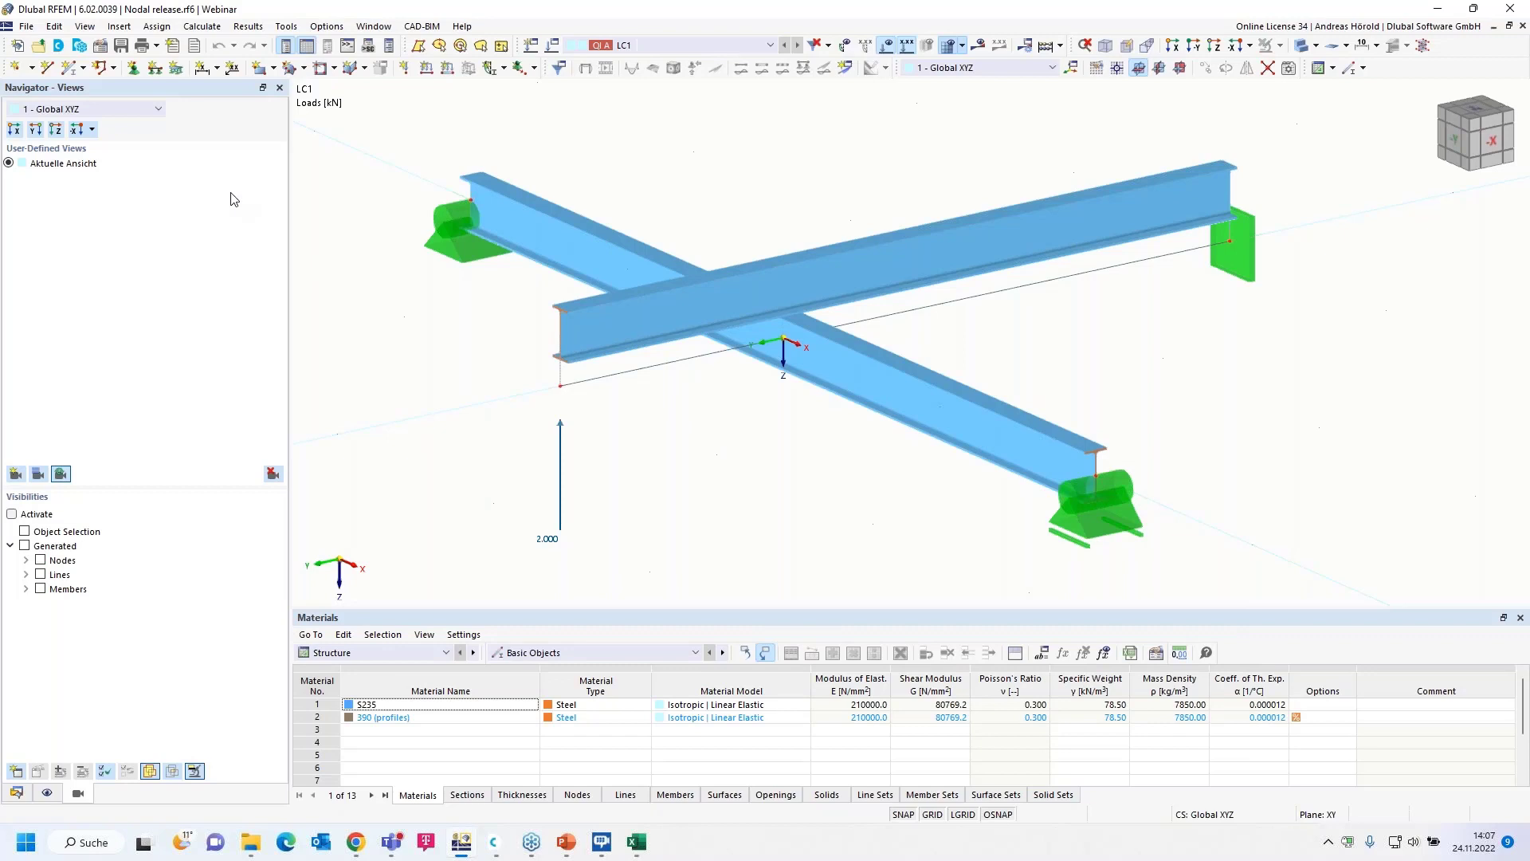
- Insert a new nodal release from Special Objects and assign it to node 5 at the beam crossing
click(120, 29)
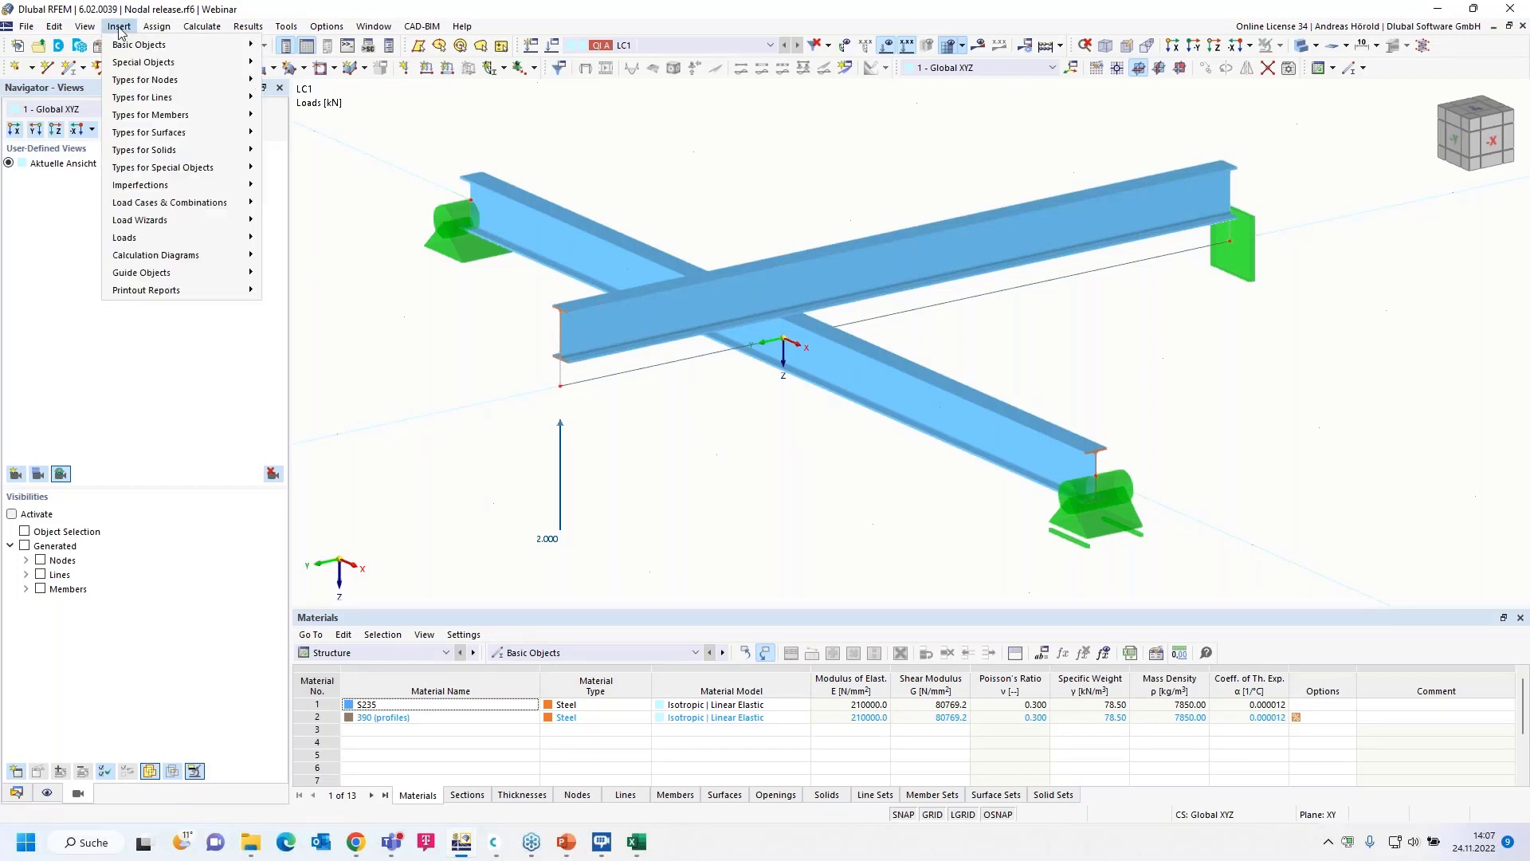
mouse_move(148, 67)
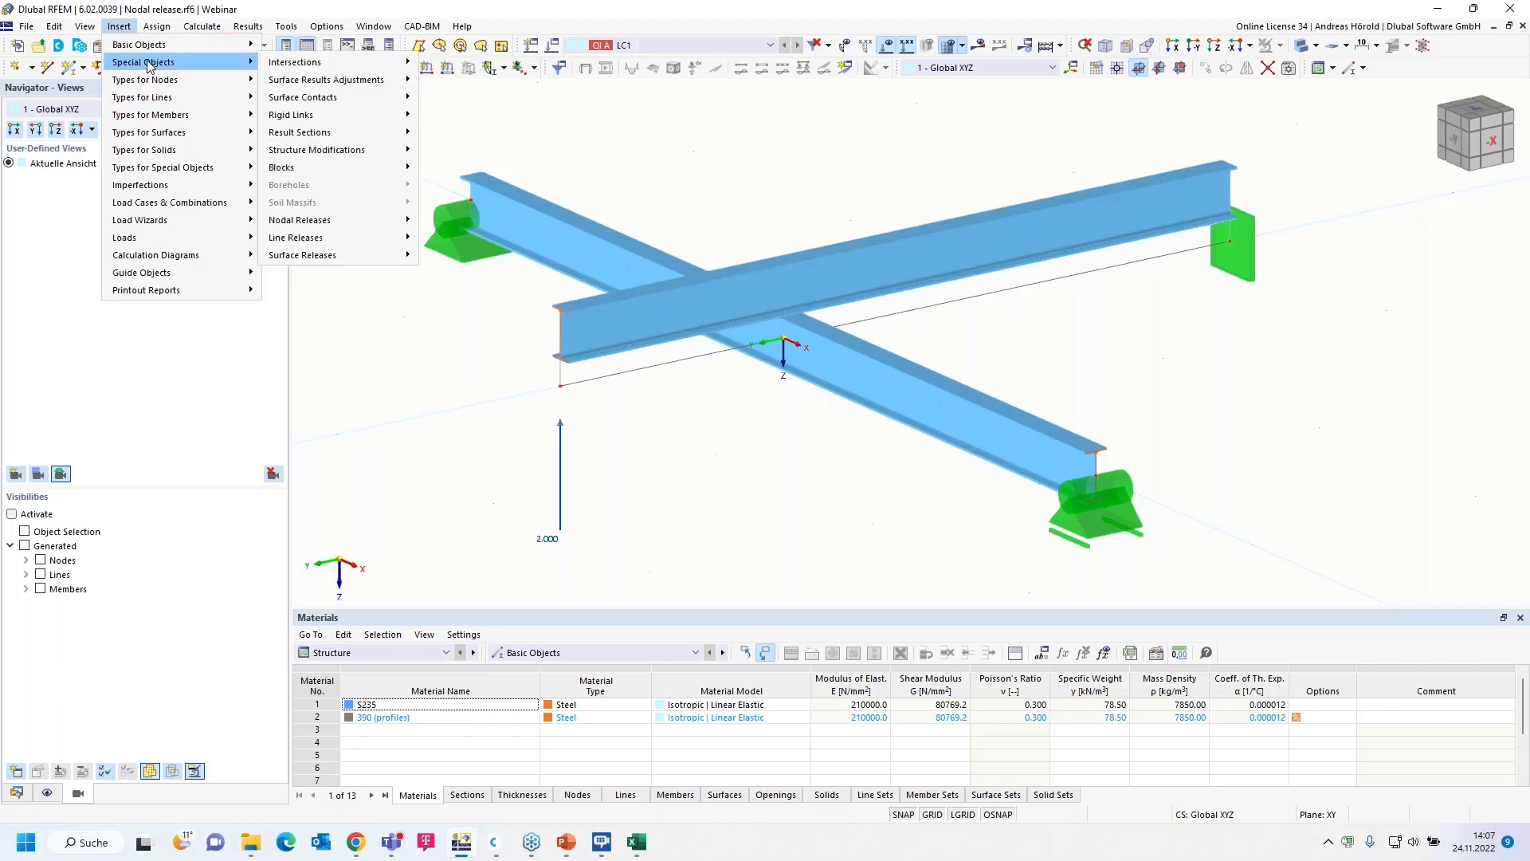
mouse_move(334, 223)
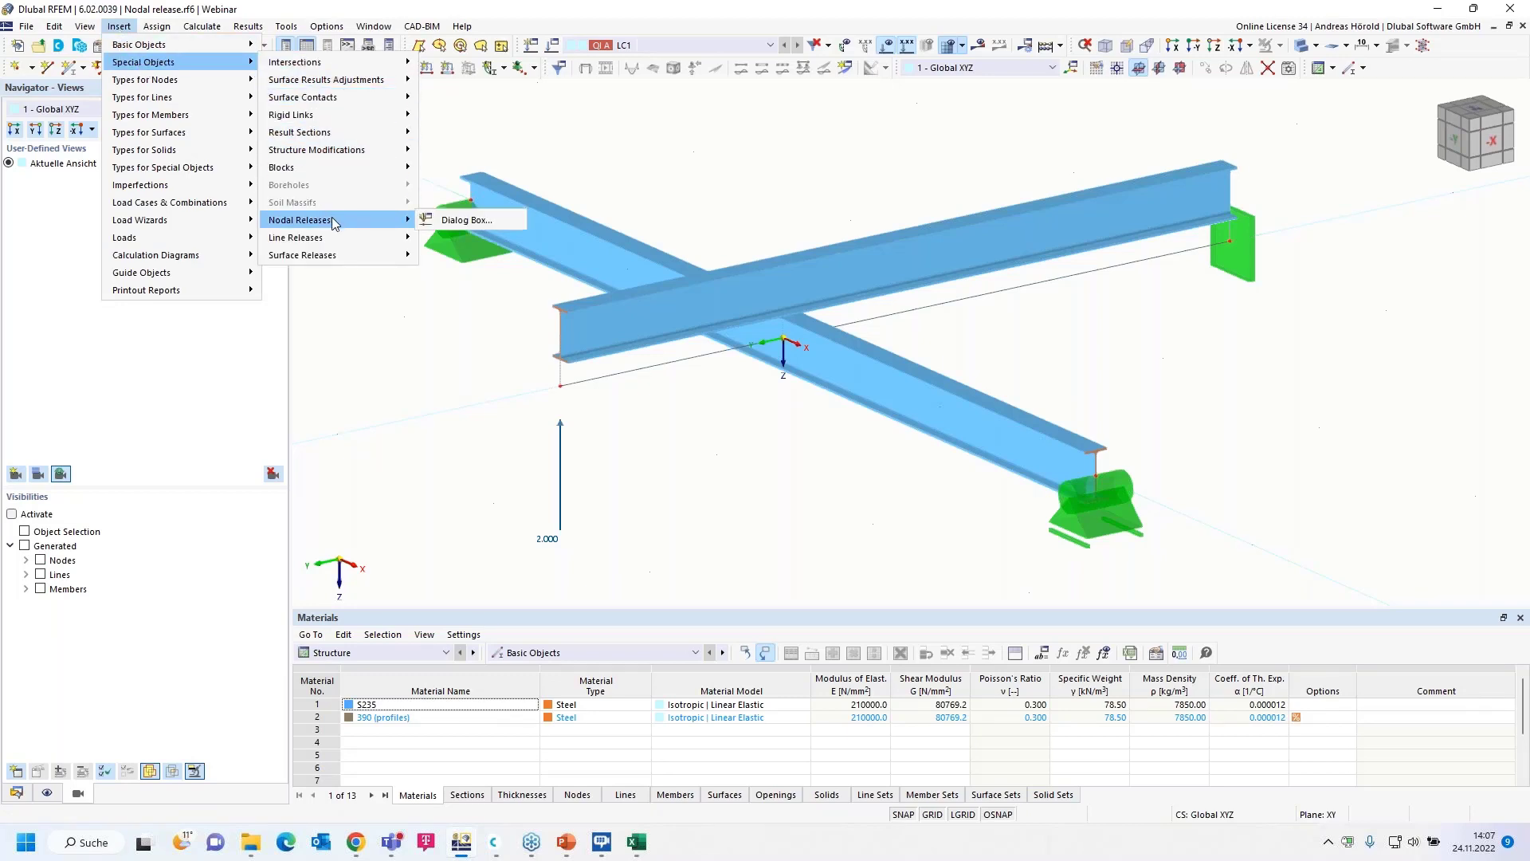
click(459, 222)
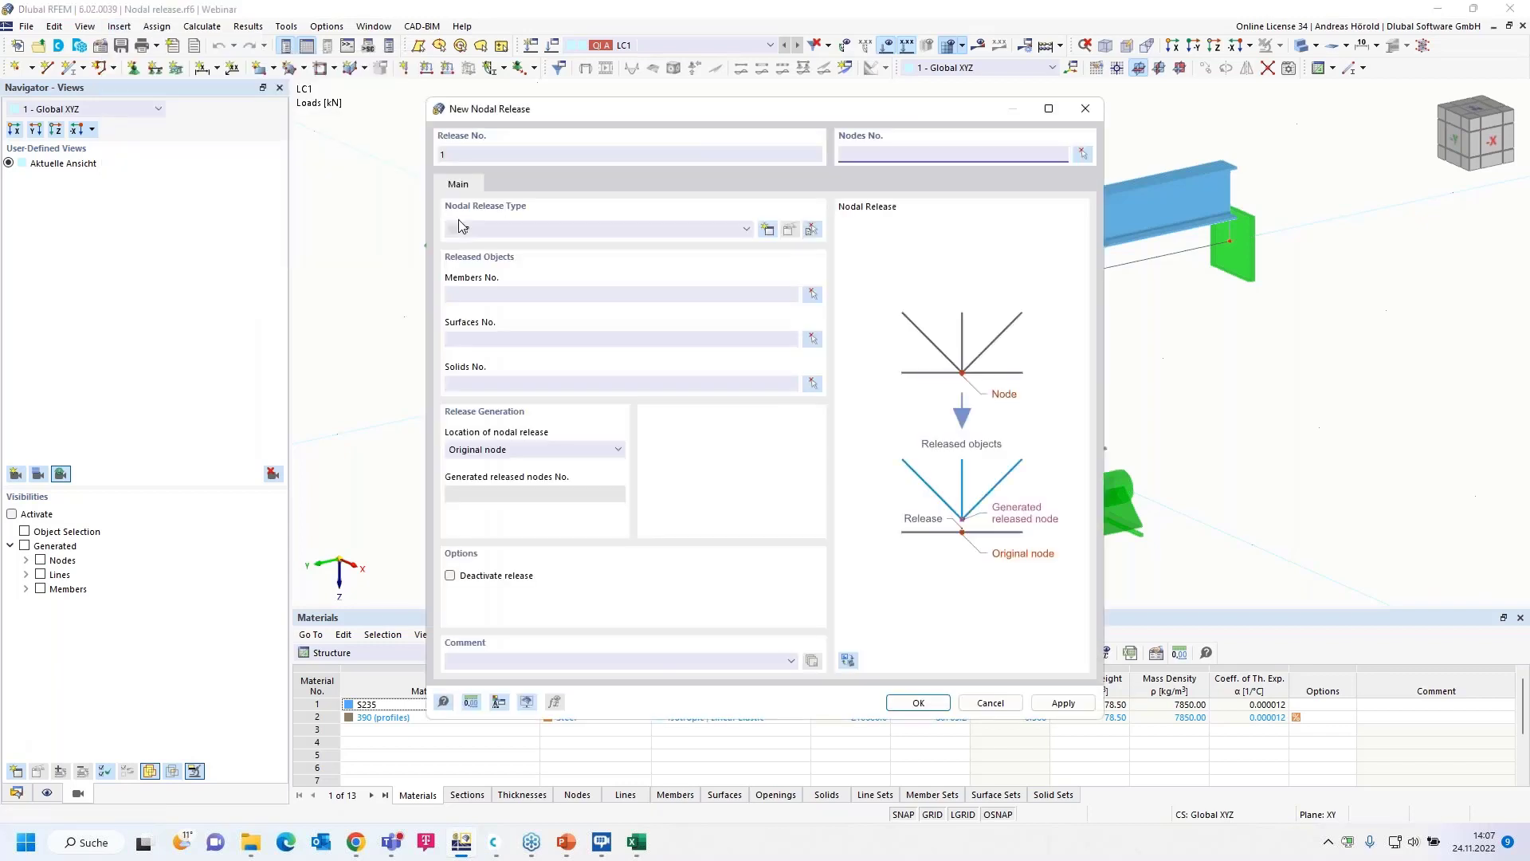
click(1084, 155)
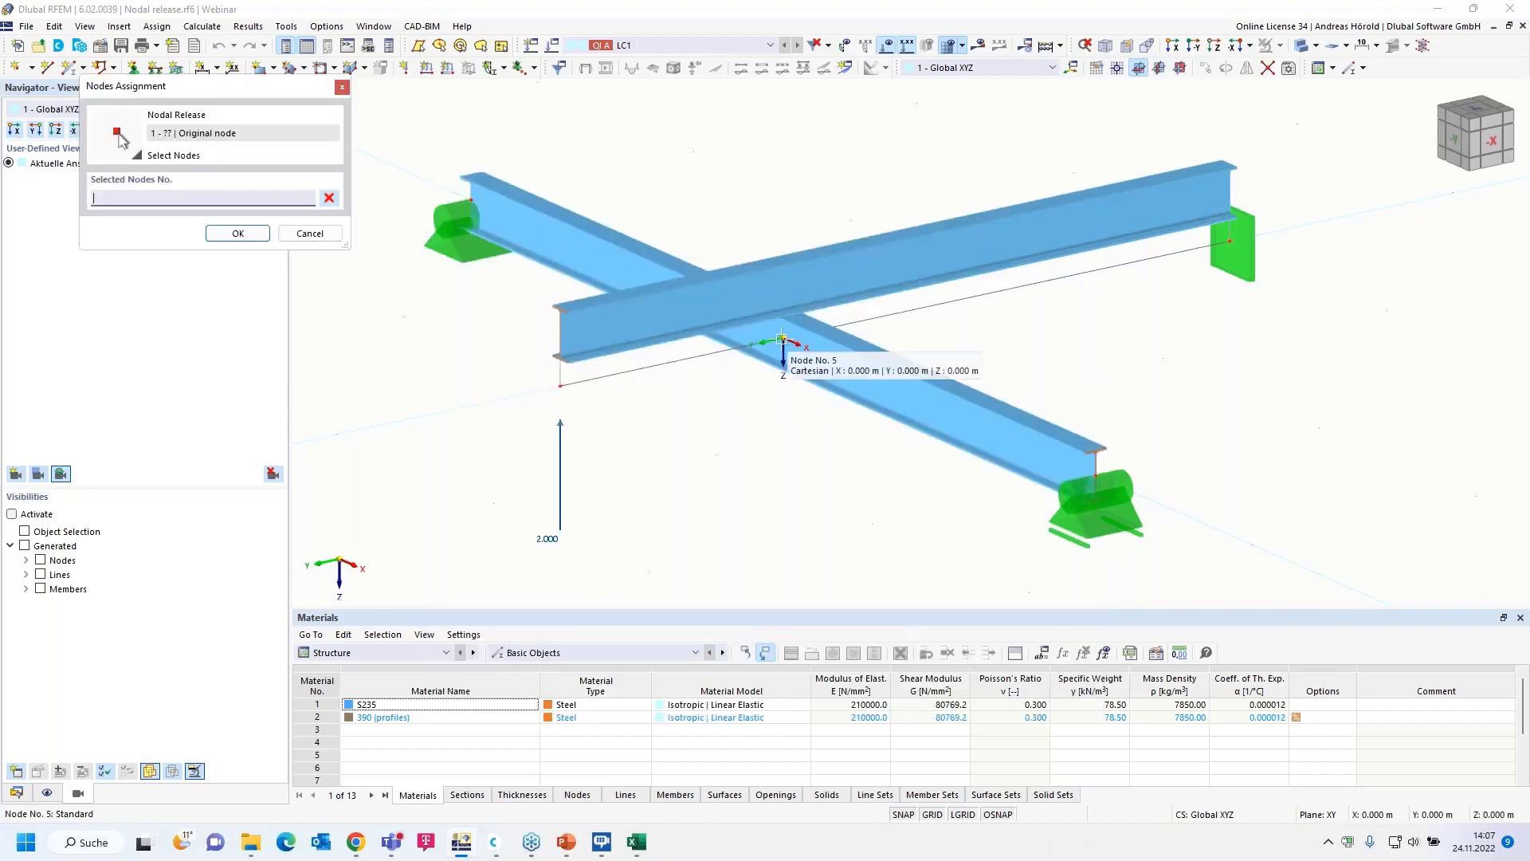
click(781, 339)
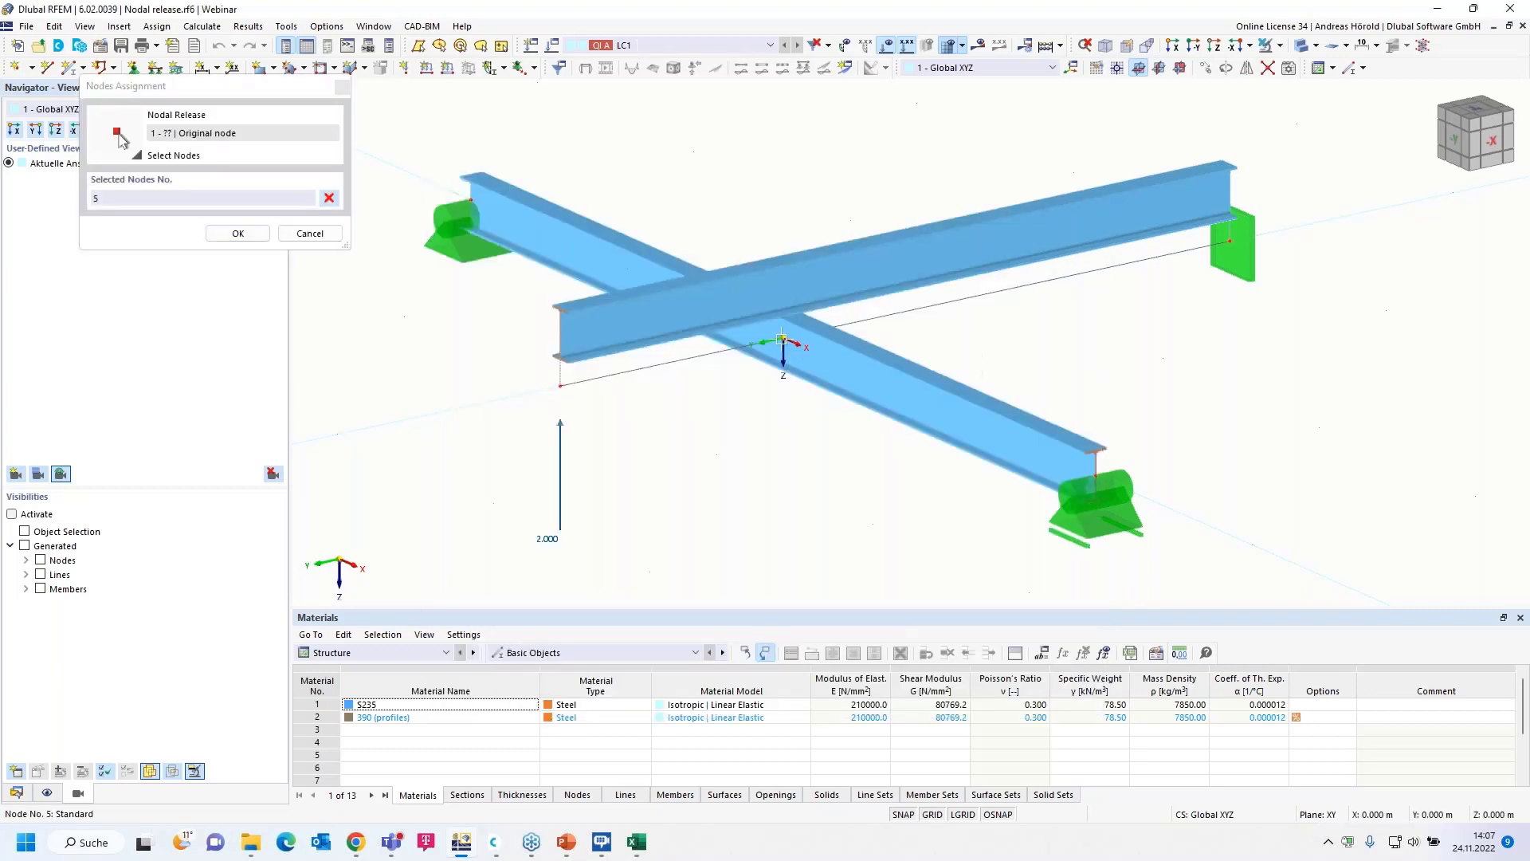
click(236, 235)
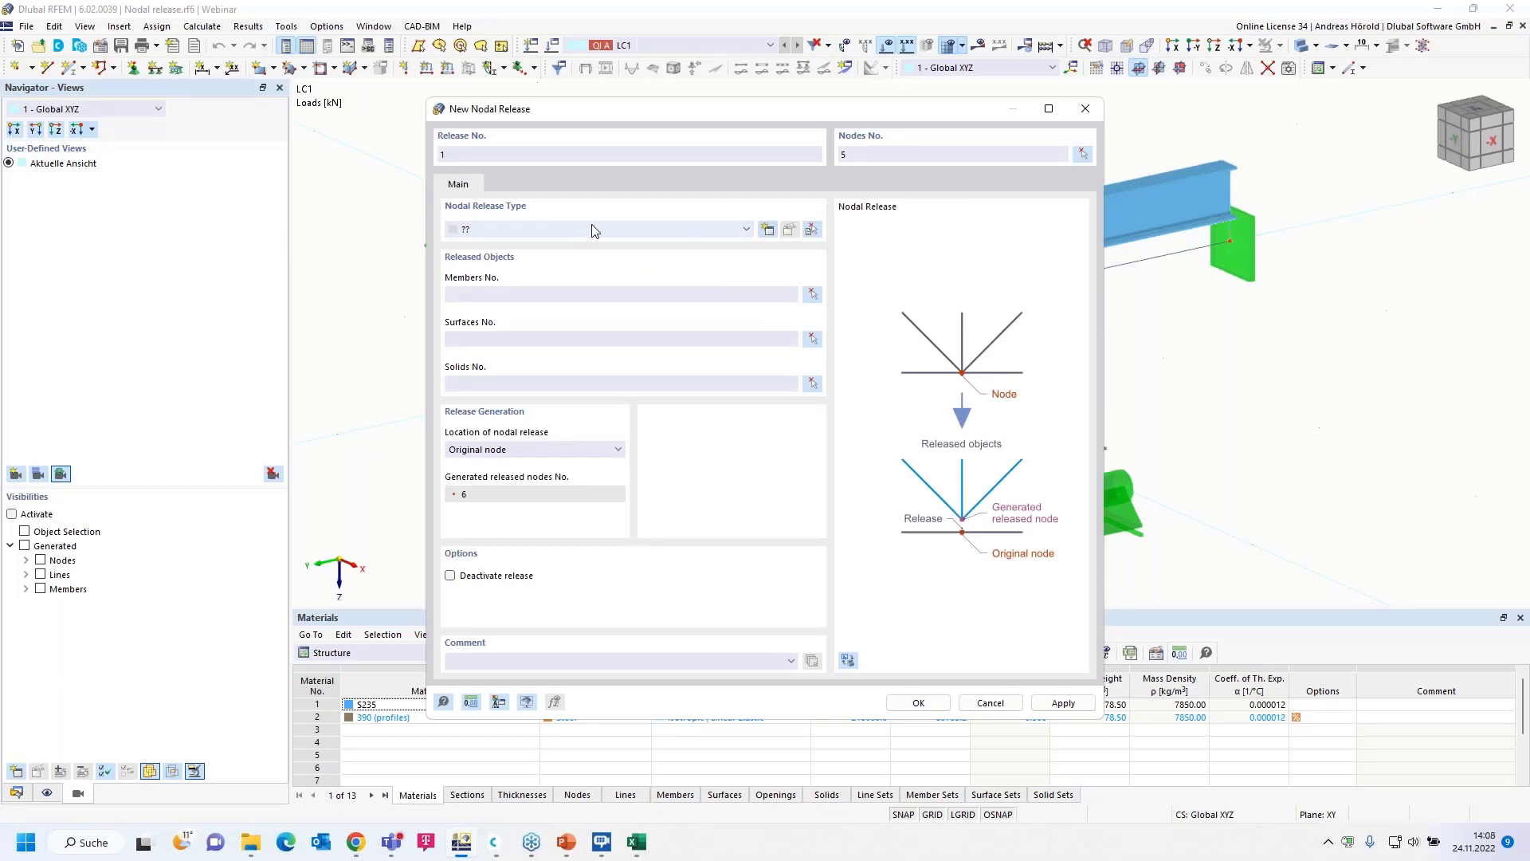
- Define a new nodal release type releasing only uz, fixed if positive Vz, with local axes from member 3
click(768, 230)
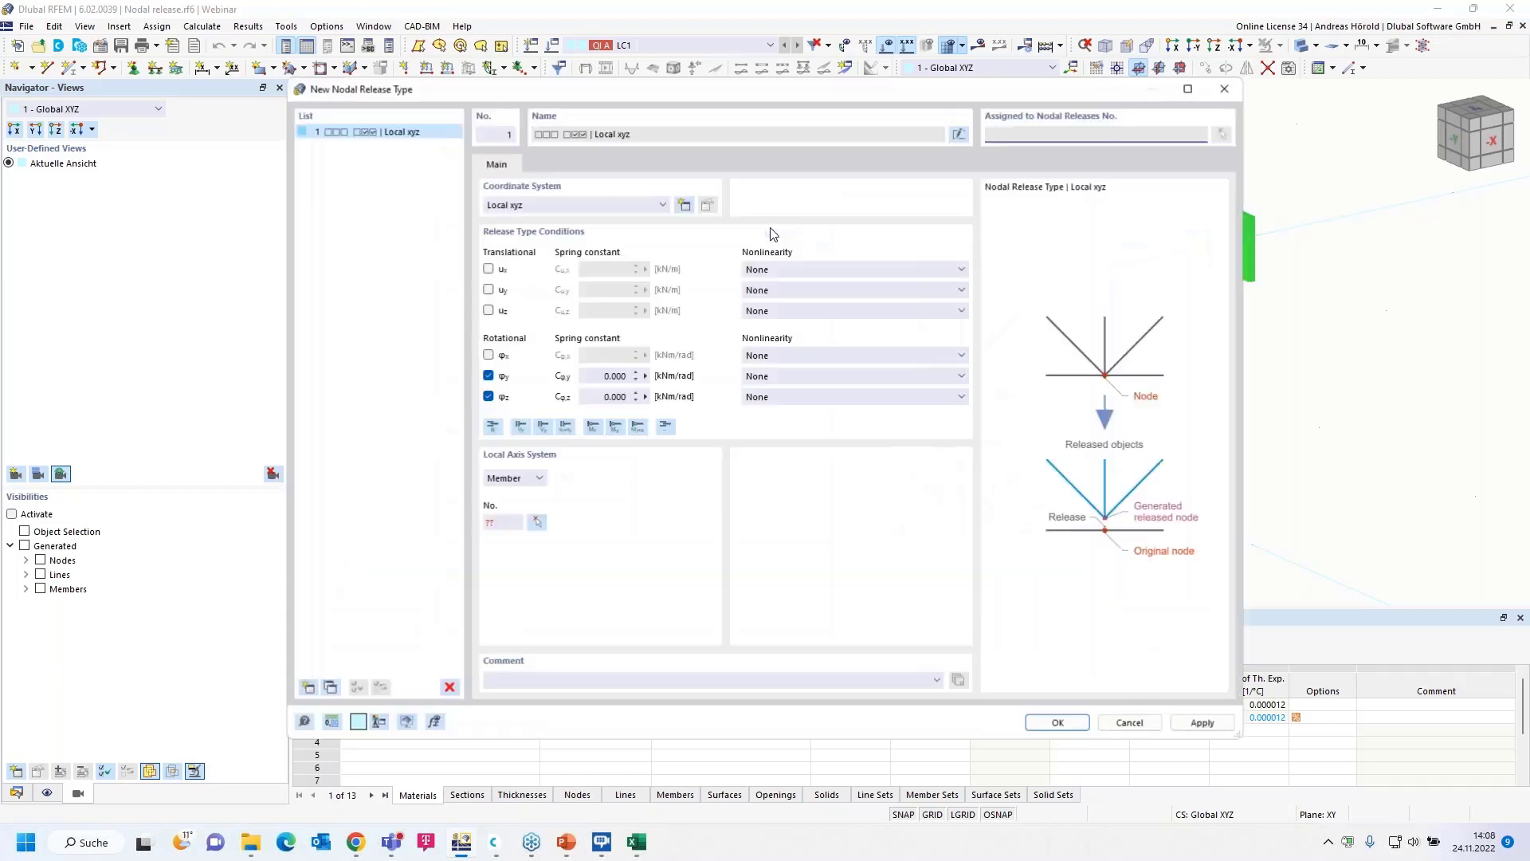
click(489, 397)
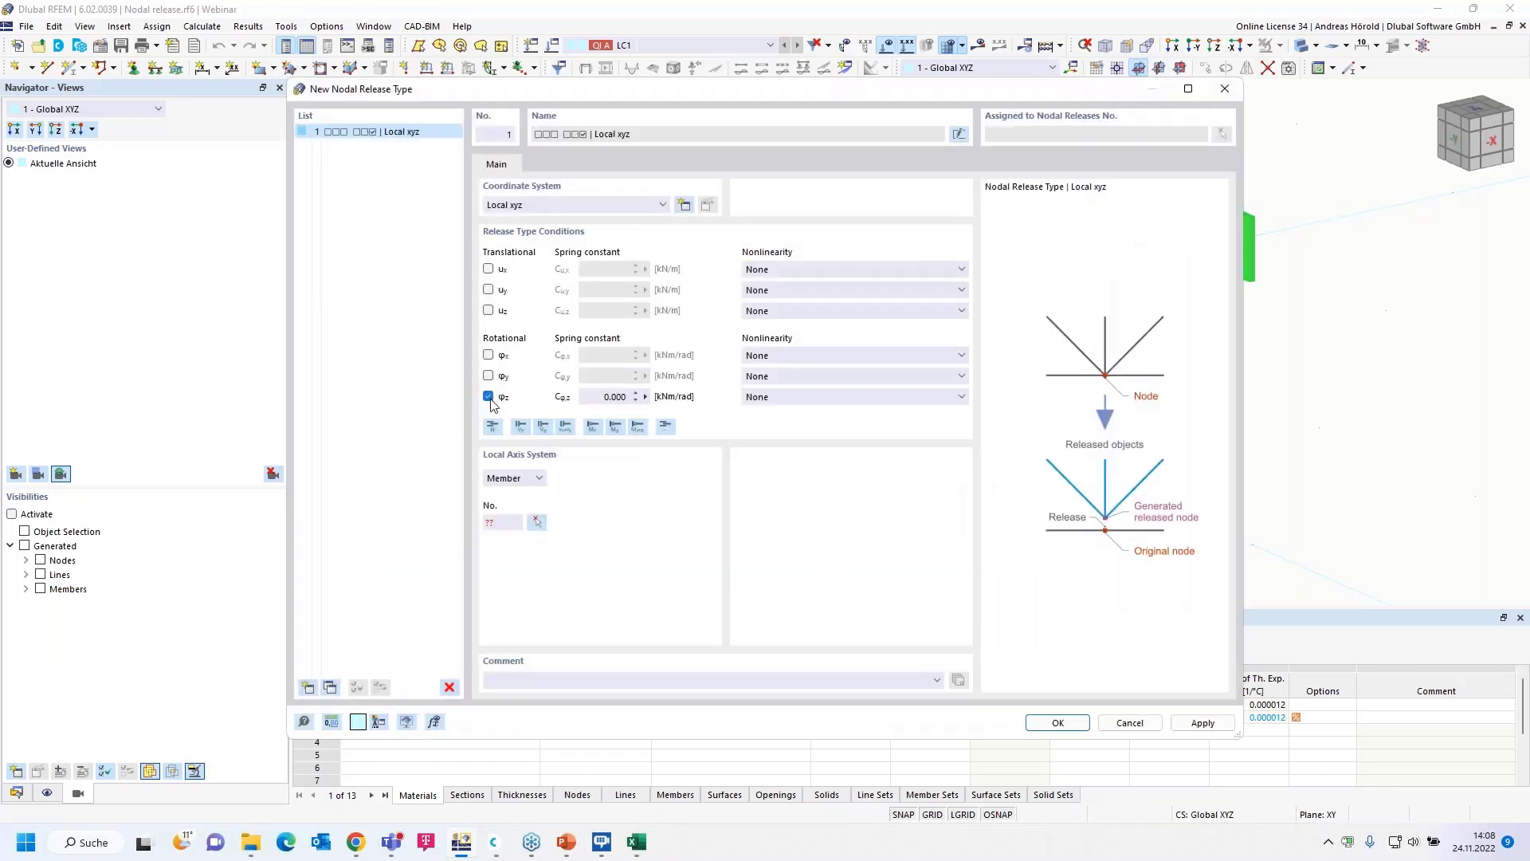
click(489, 397)
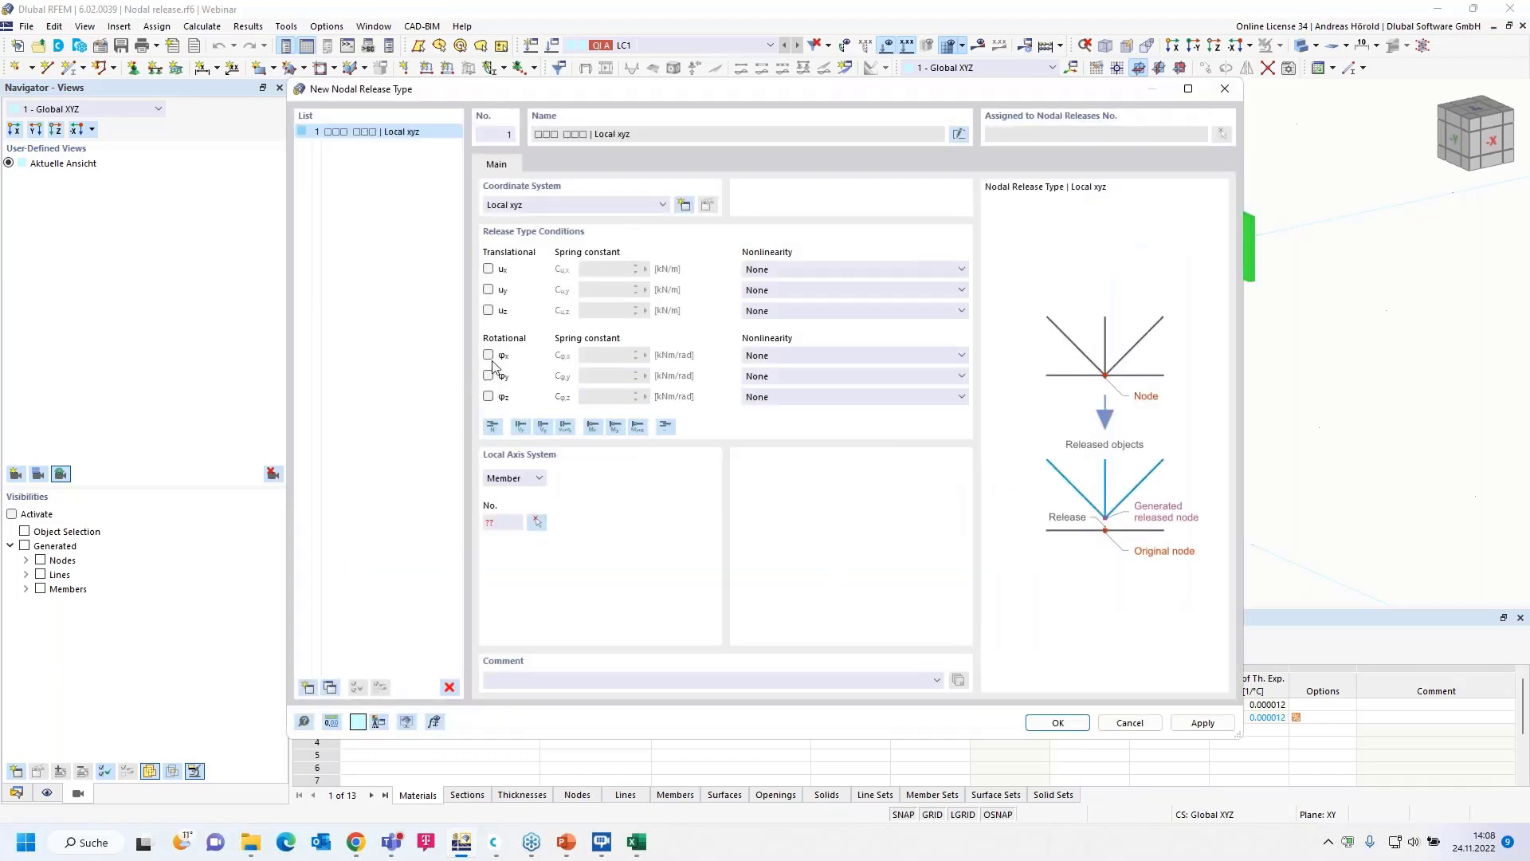
click(488, 311)
click(825, 313)
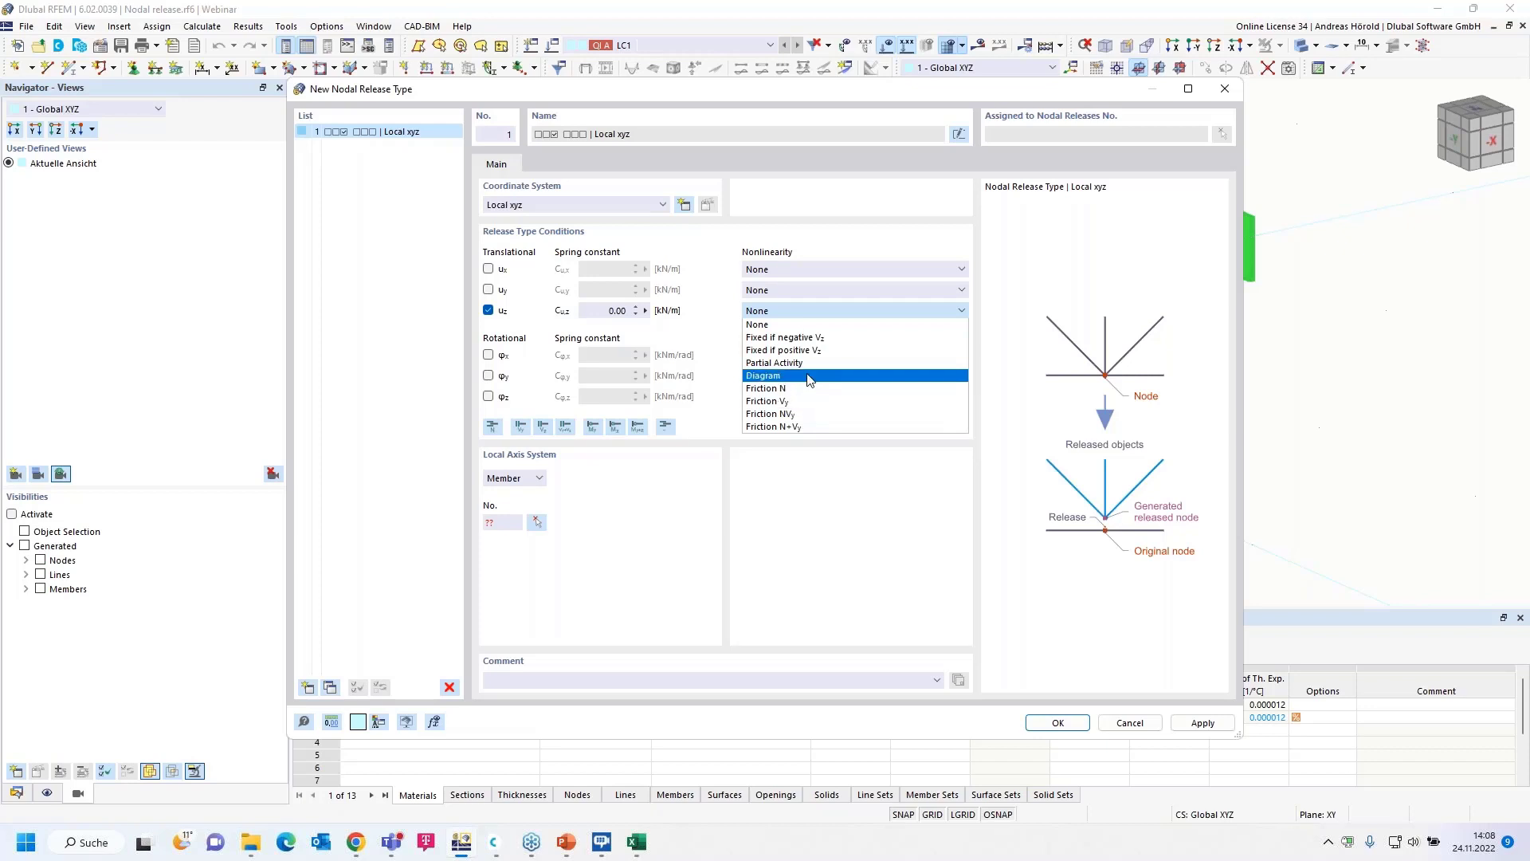
click(852, 356)
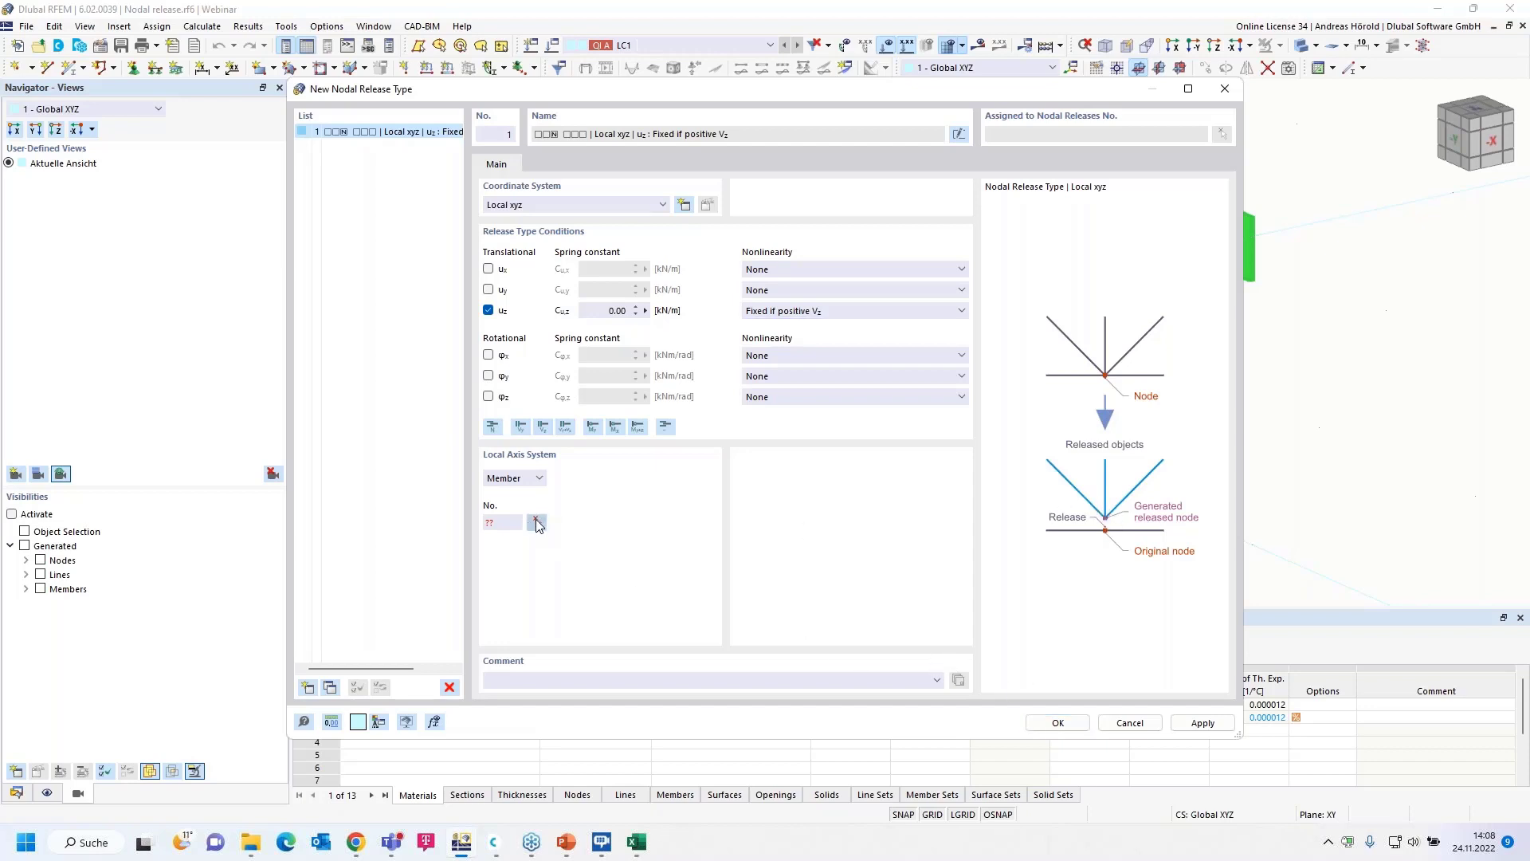
click(536, 524)
click(837, 370)
click(1058, 723)
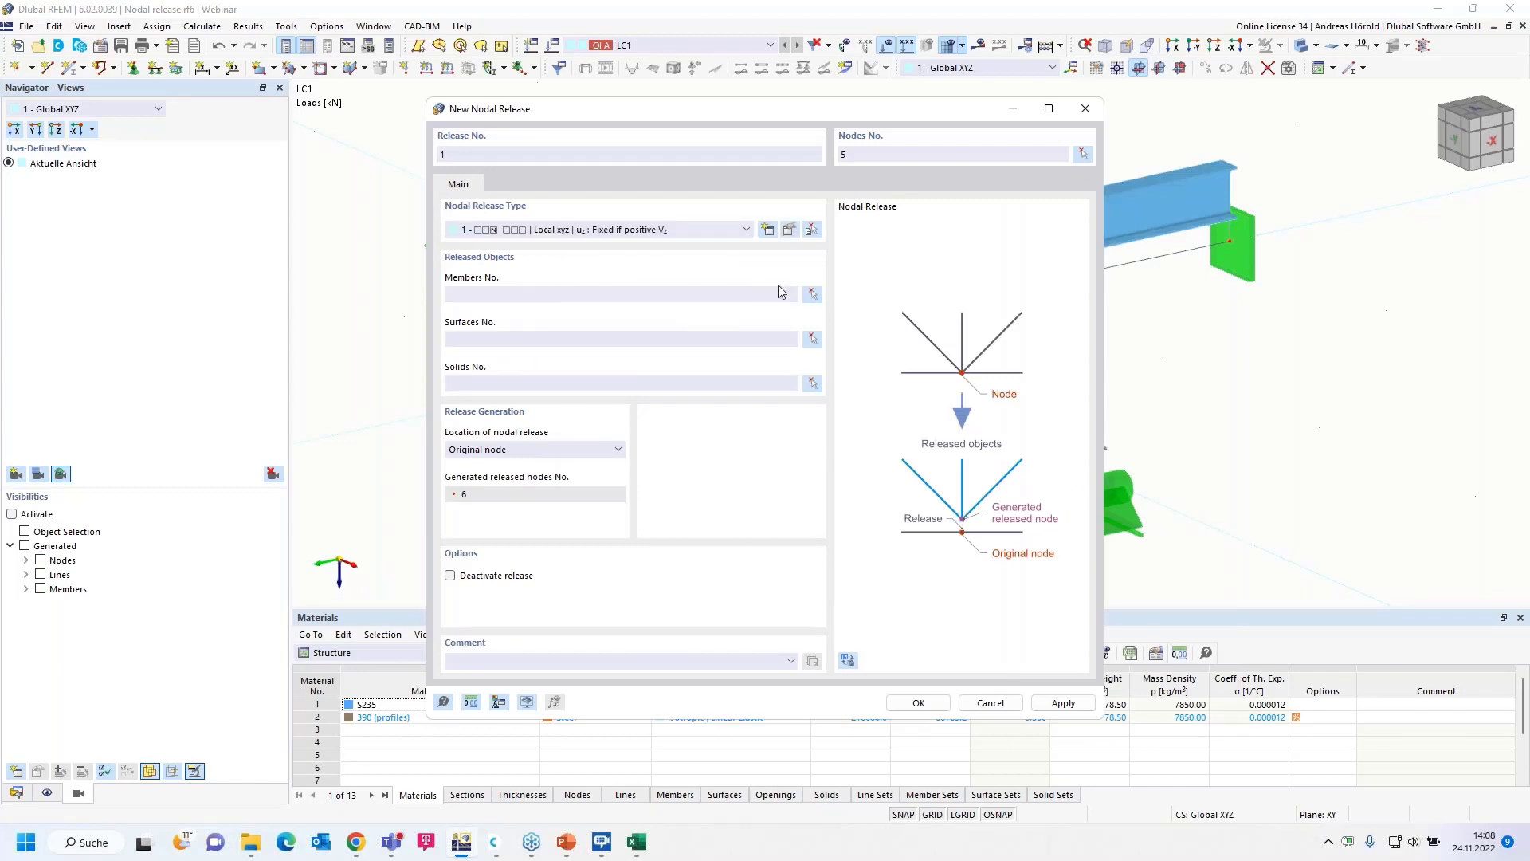
- Set members 2 and 4 as the released members and save nodal release 1
click(812, 294)
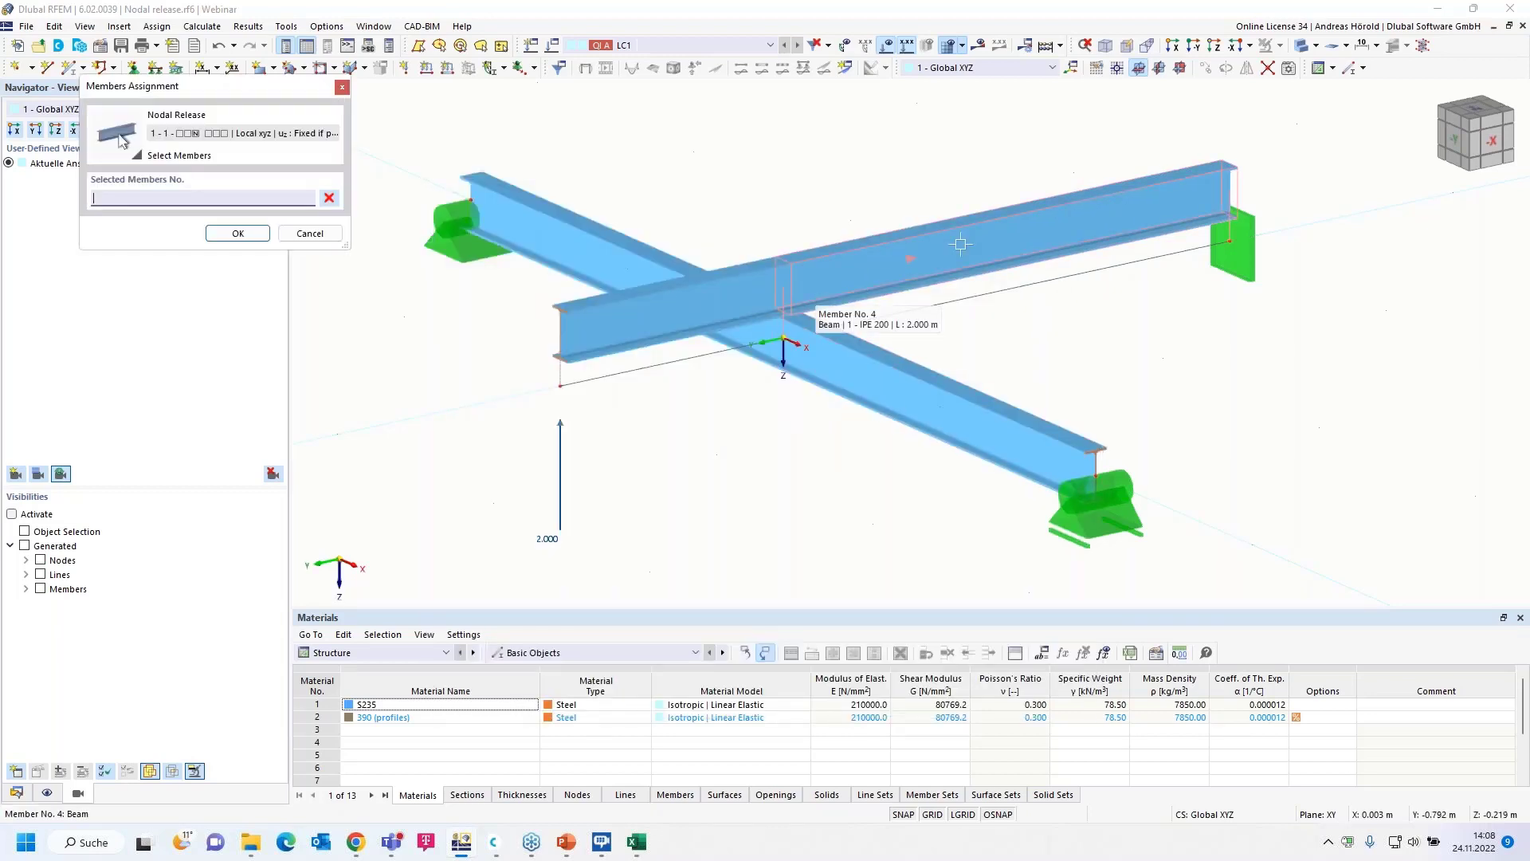
click(799, 263)
click(629, 307)
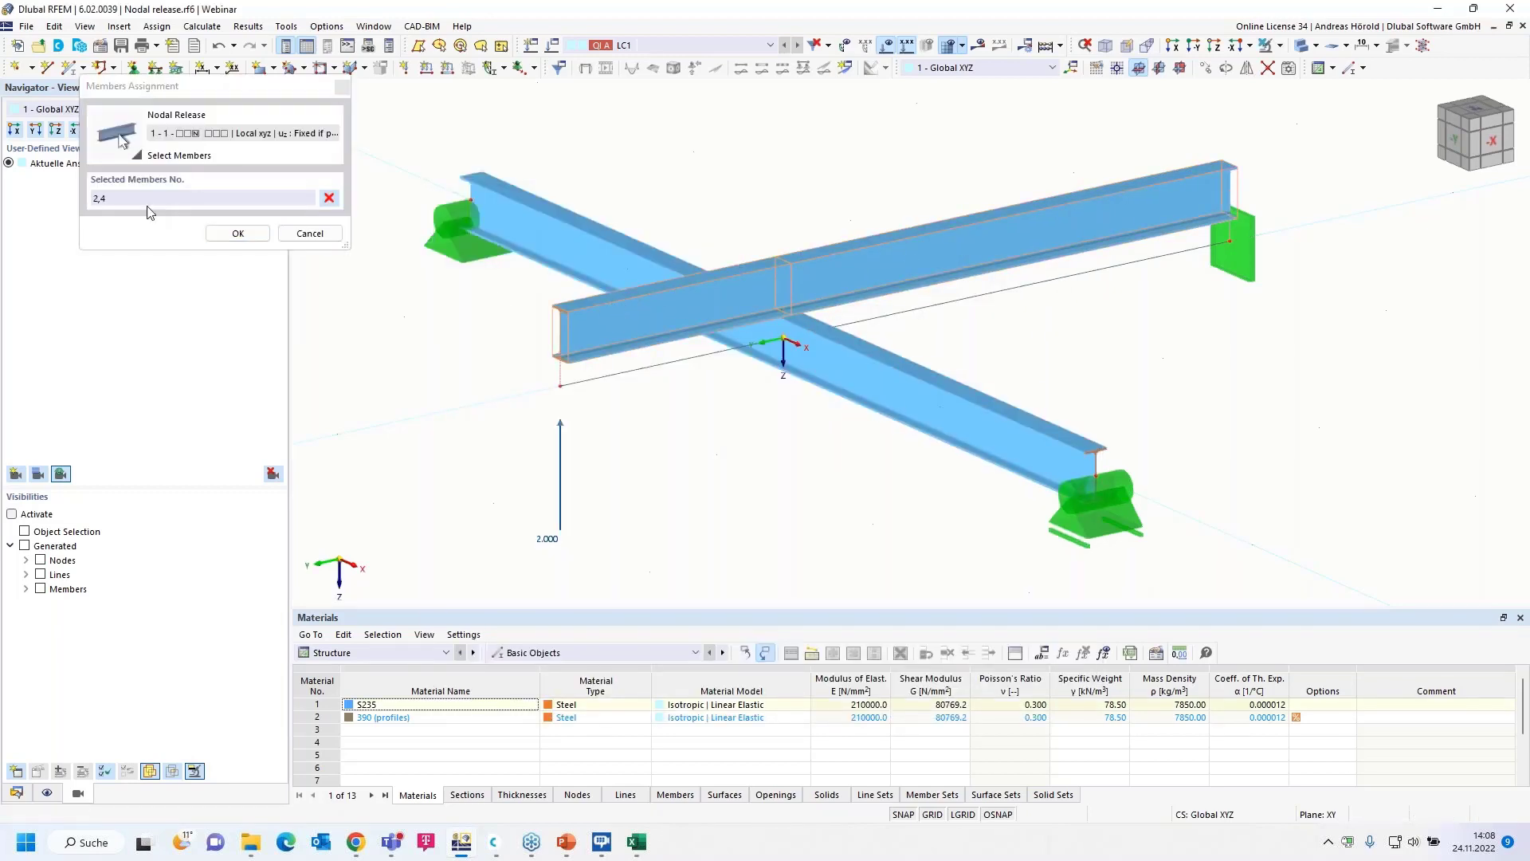
click(237, 234)
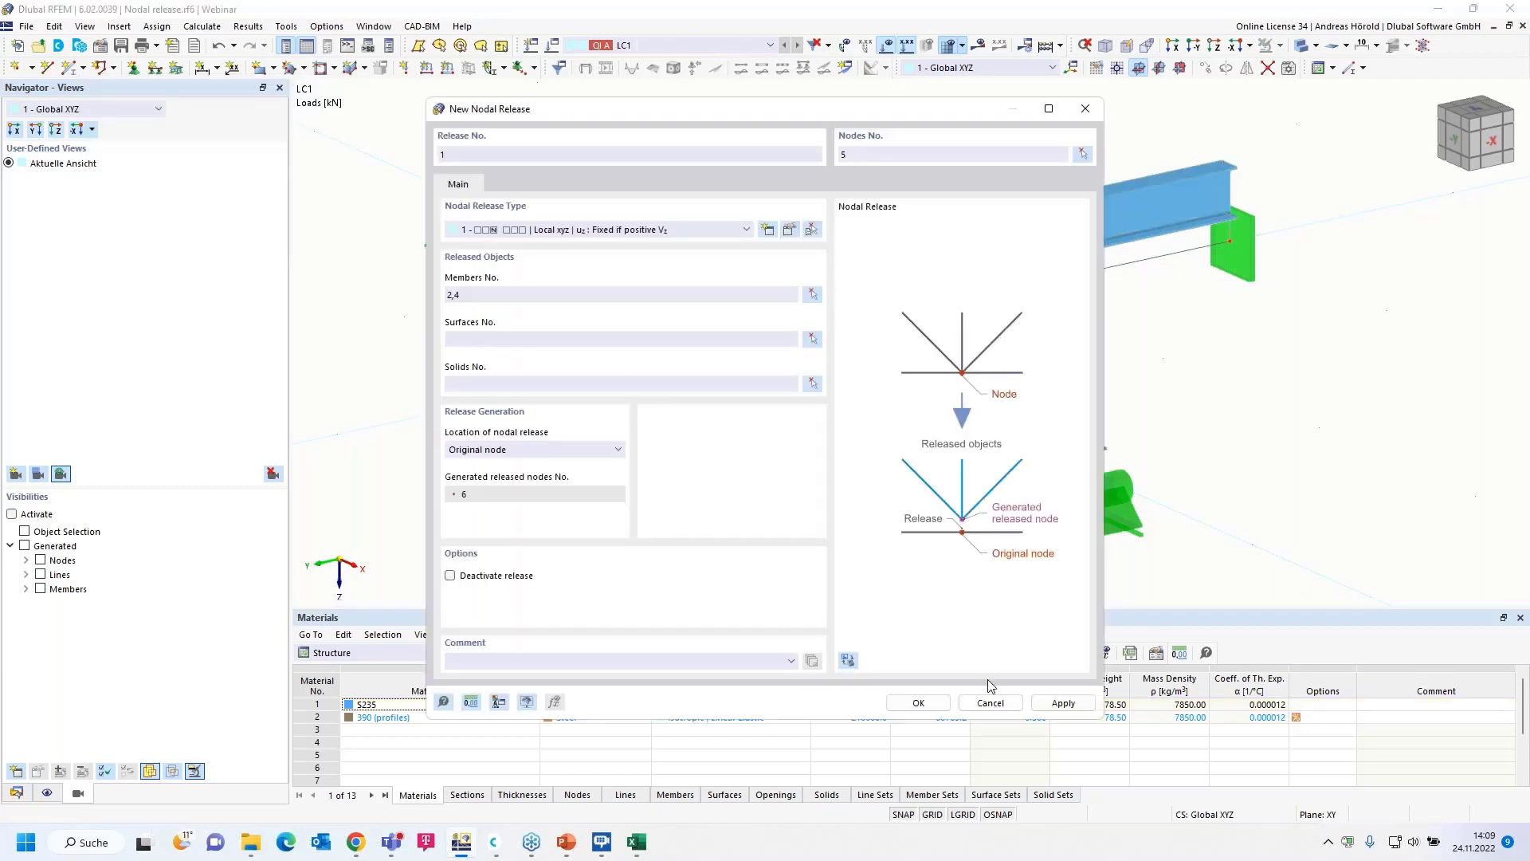
click(918, 703)
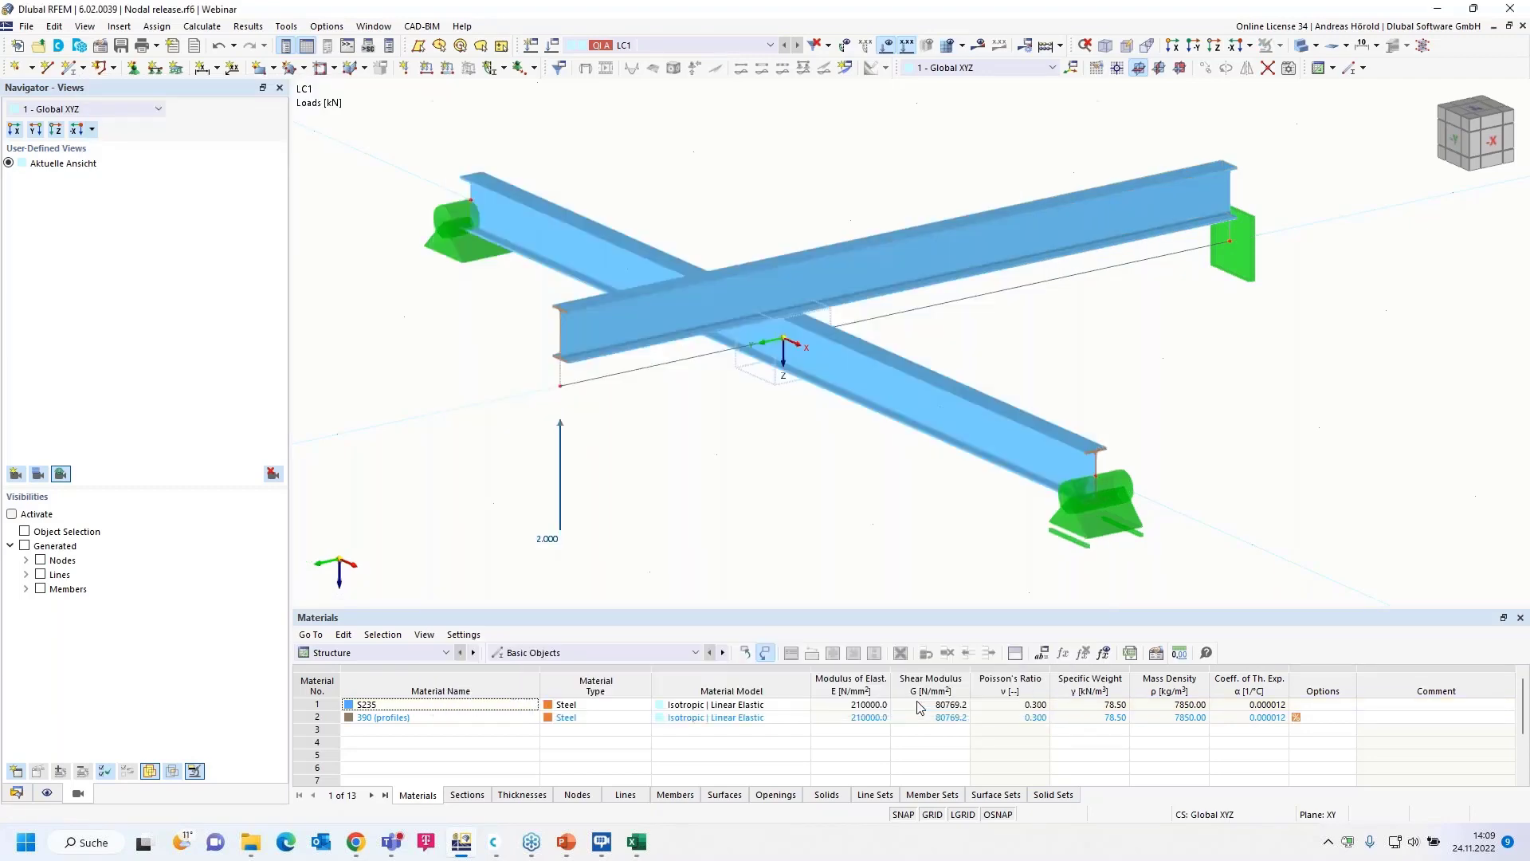
- Calculate LC1 and view global deformations, up to 4.4 mm, on a wireframe model
click(978, 47)
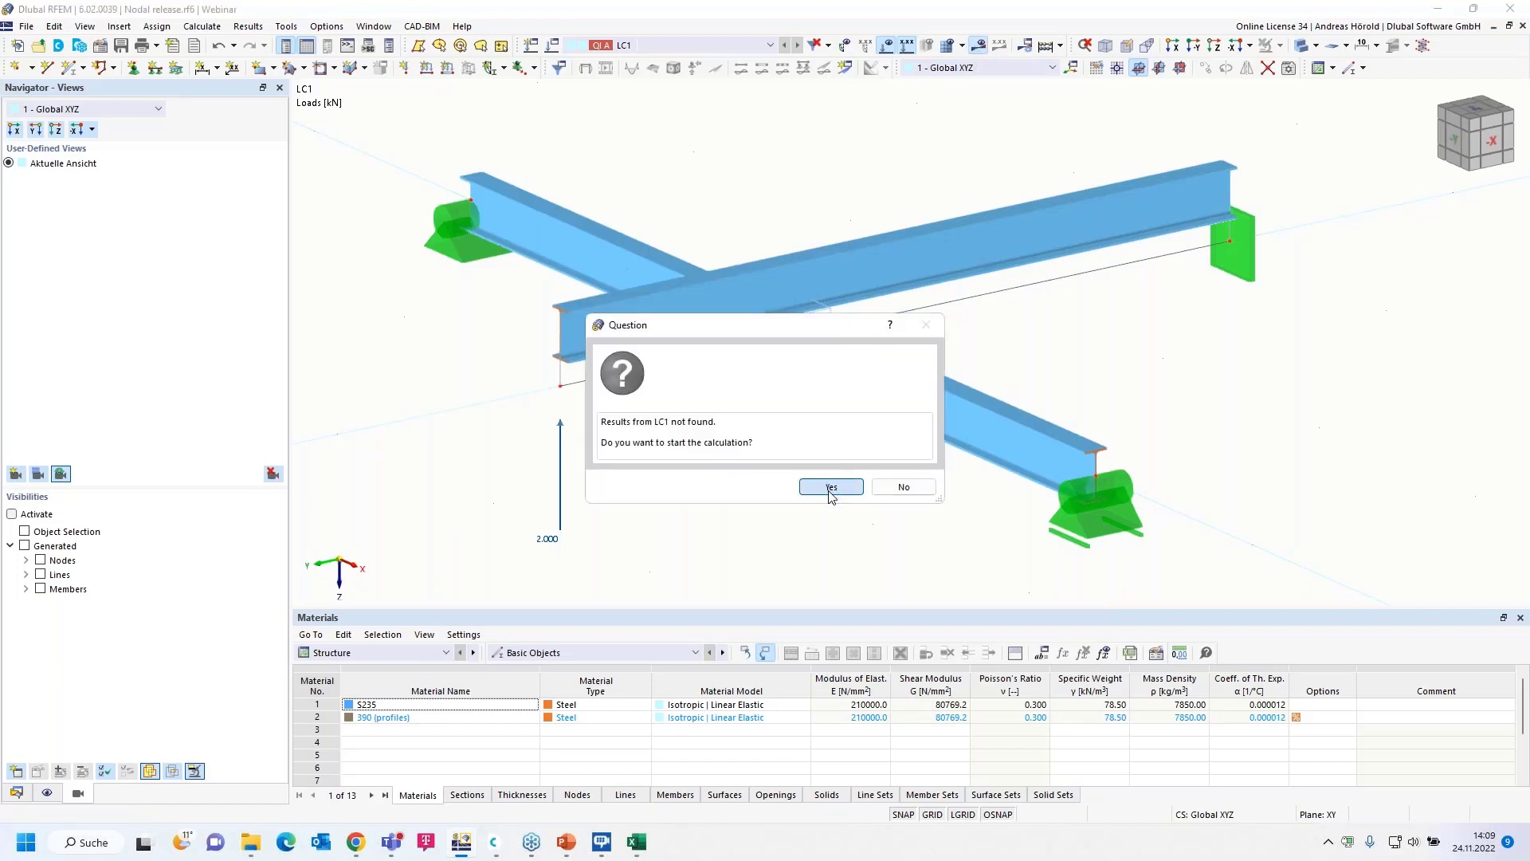
click(830, 487)
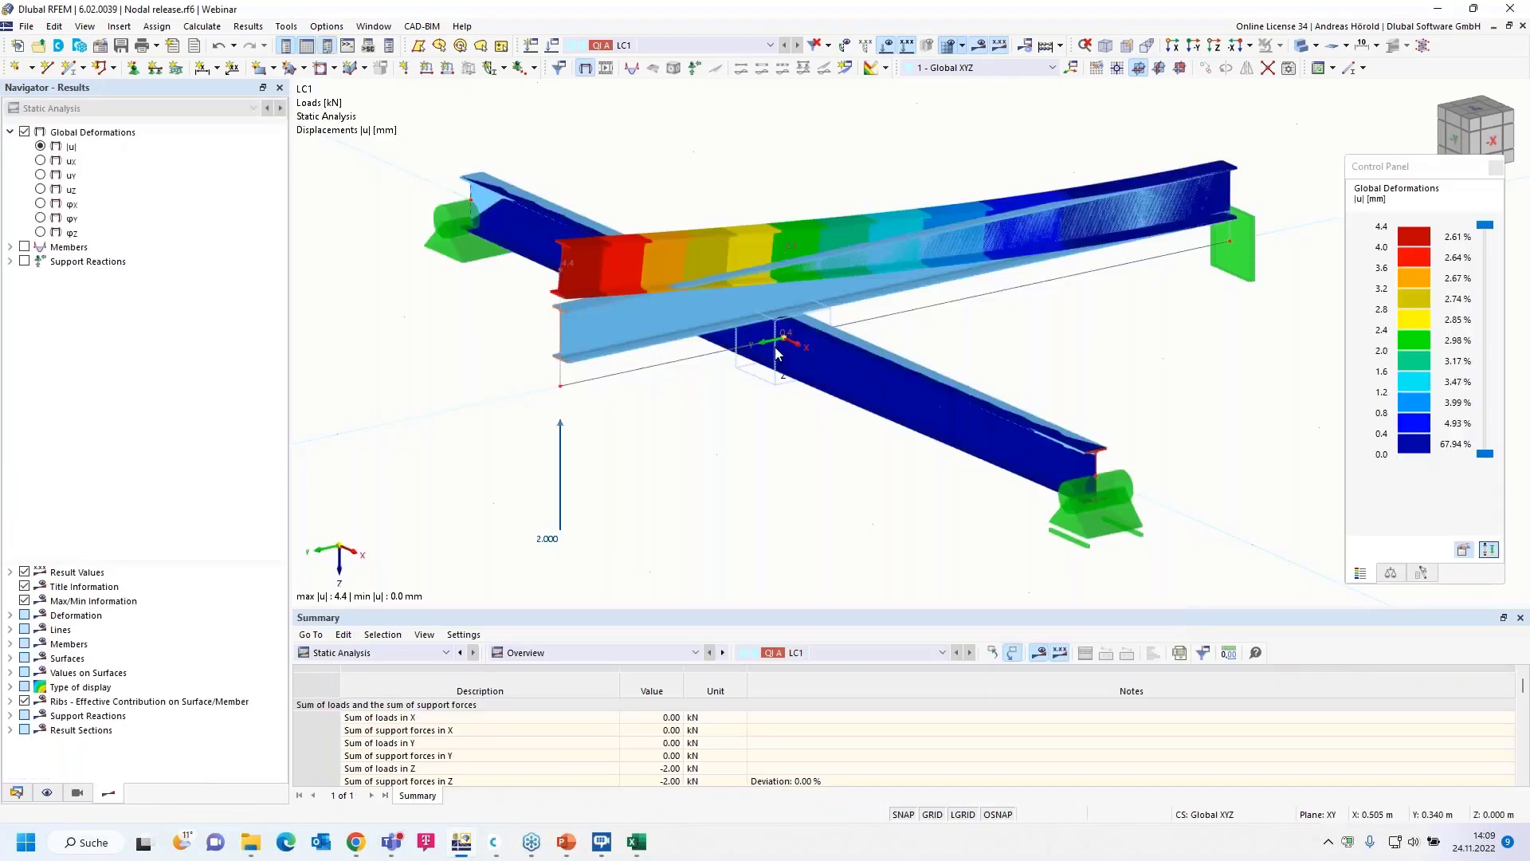
click(1315, 46)
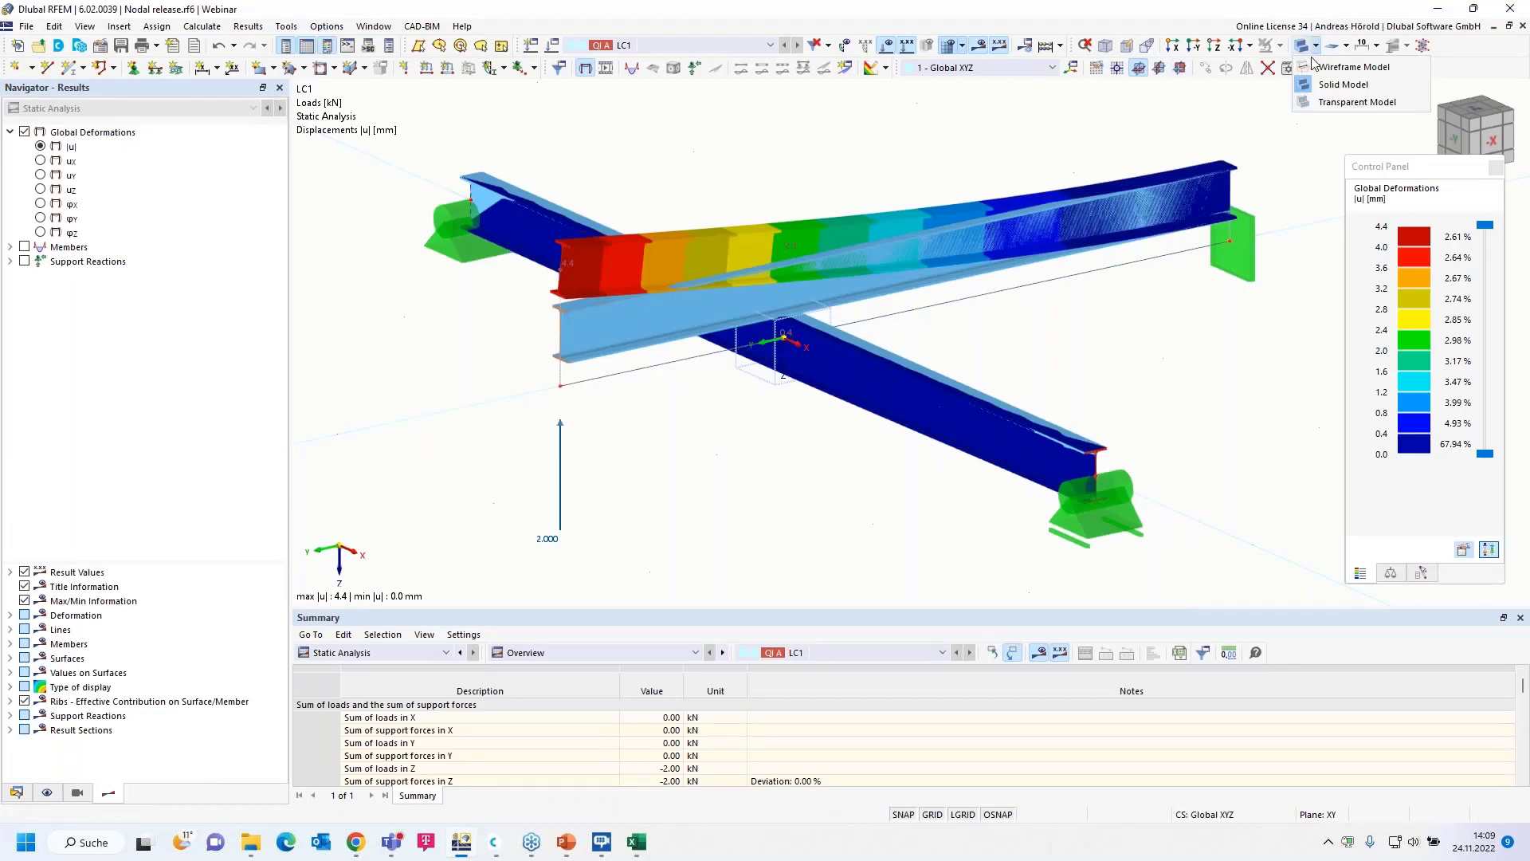
click(1355, 67)
ctrl+middle_drag(728, 496, 760, 475)
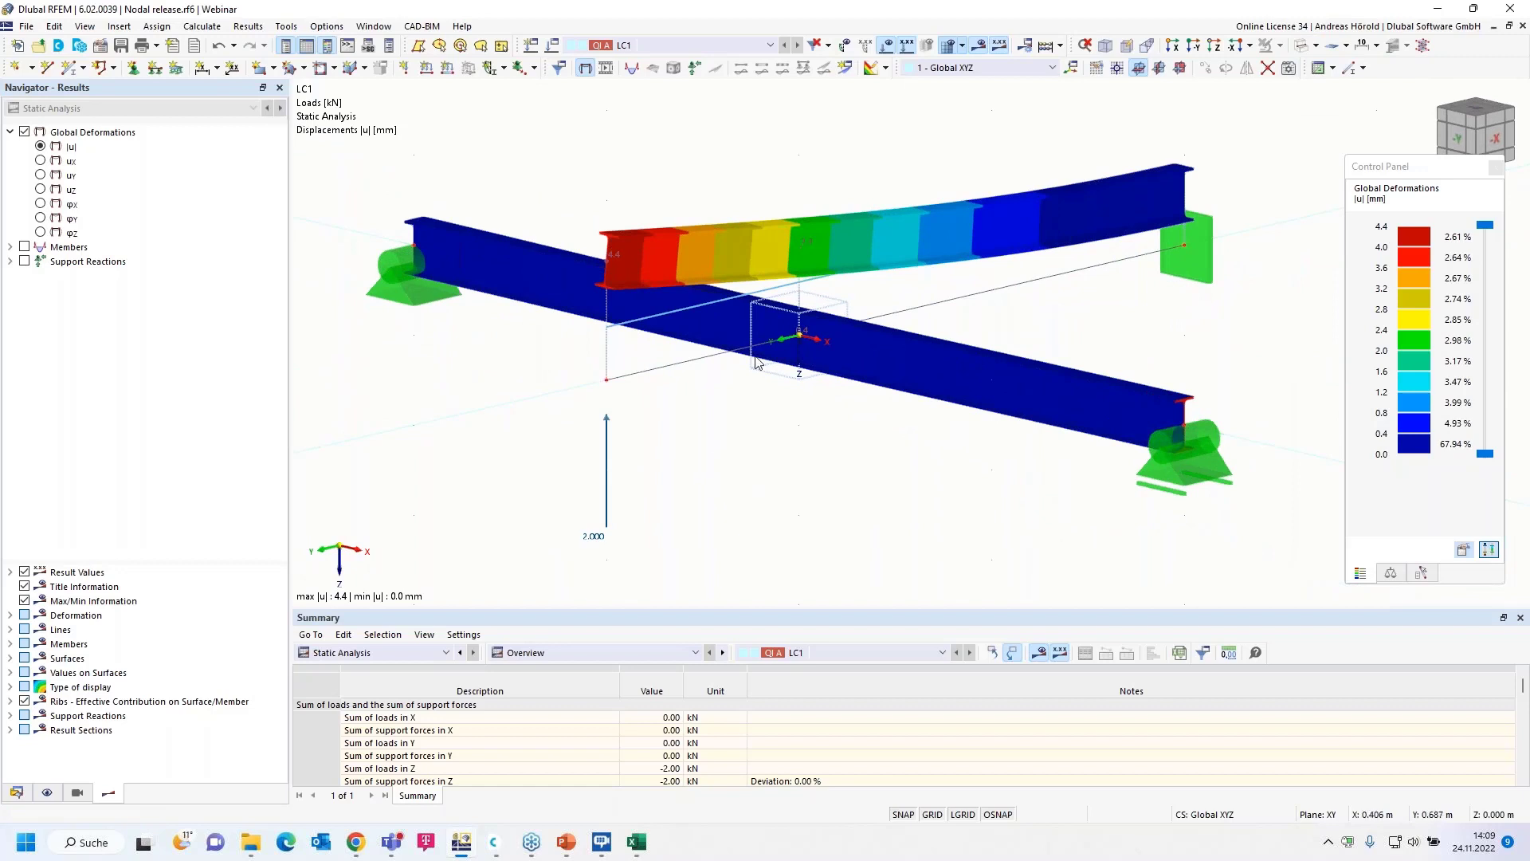
- Change the nodal load's Fz to 2.000 kN
click(607, 466)
double_click(608, 465)
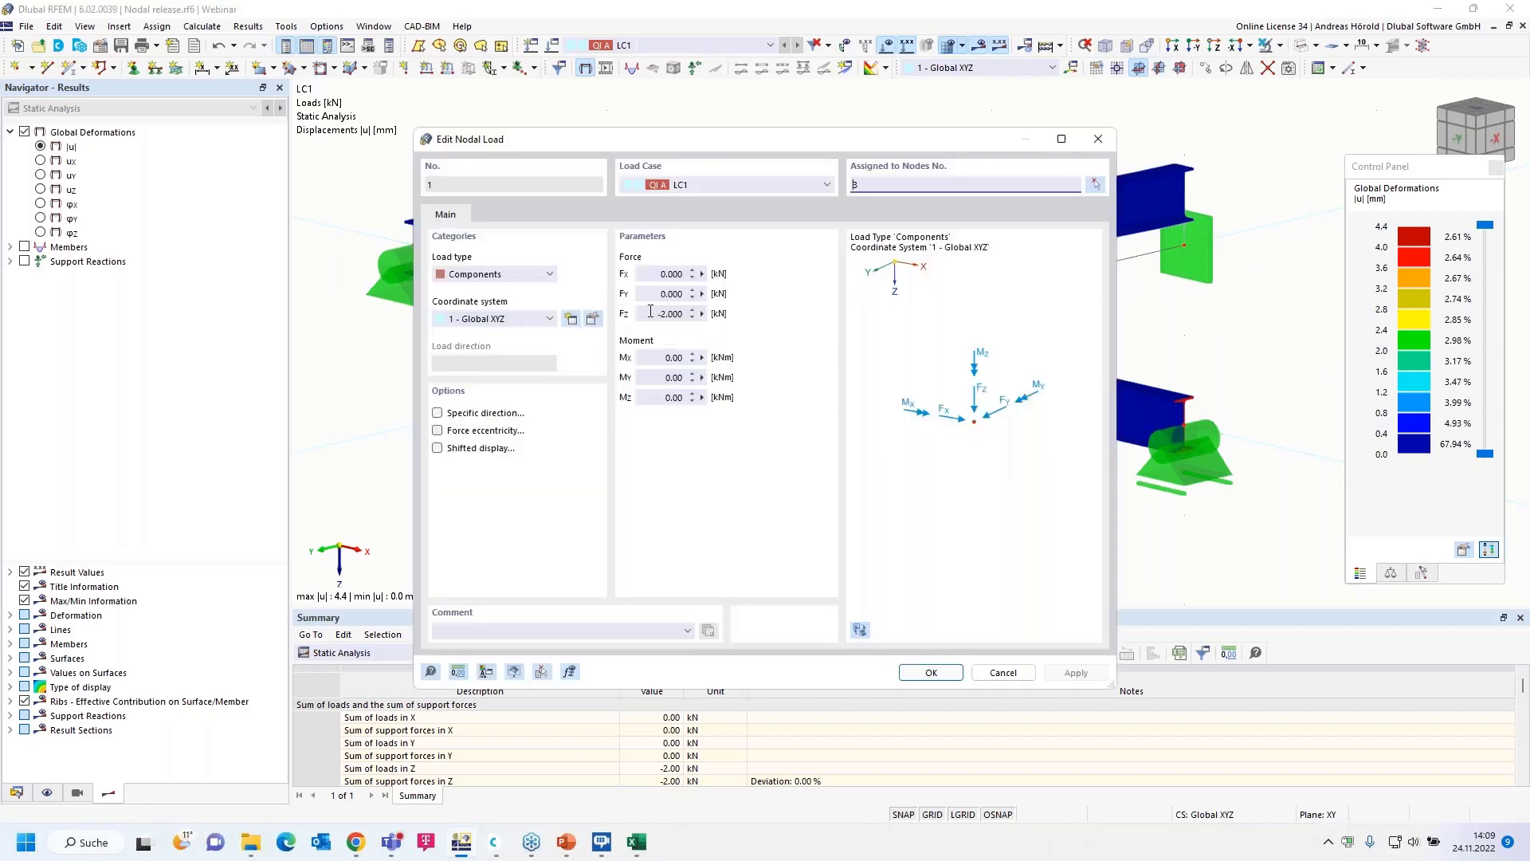
click(650, 312)
click(929, 672)
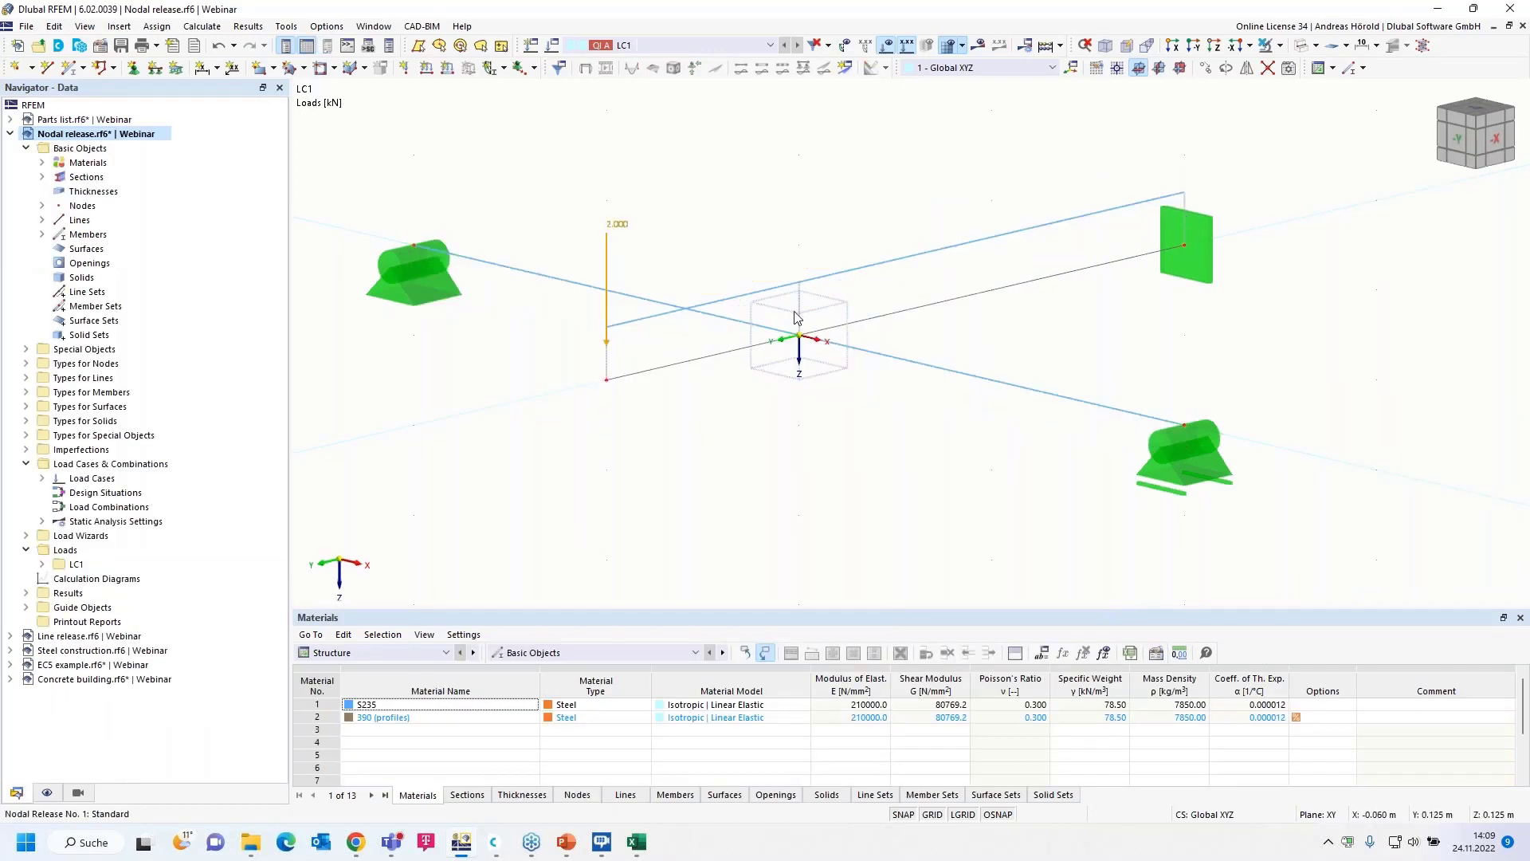
- Recalculate LC1 so both beams deflect to a maximum of 1.8 mm
click(979, 45)
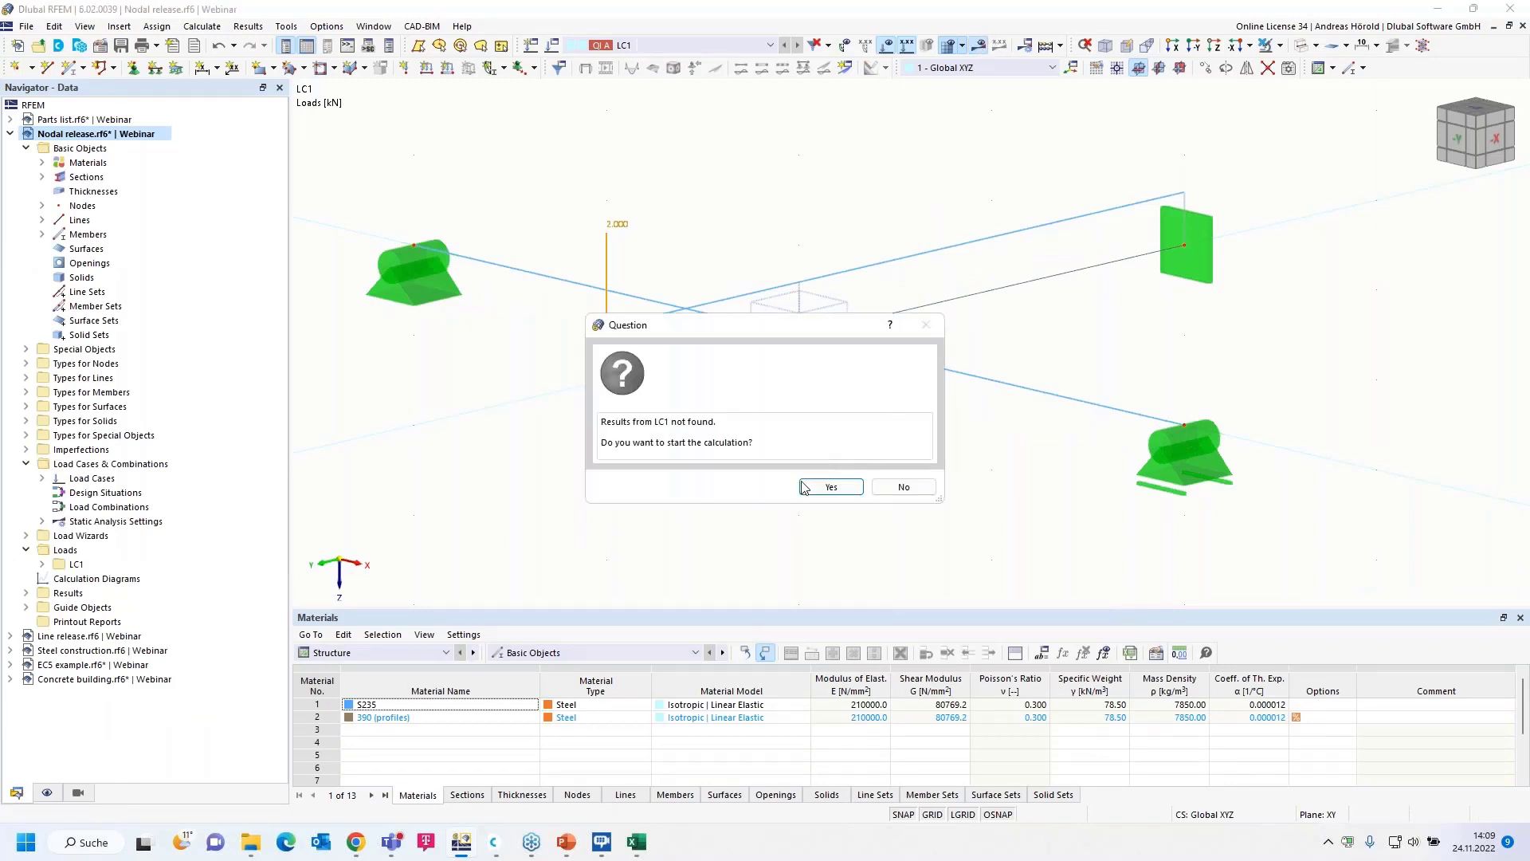
click(805, 487)
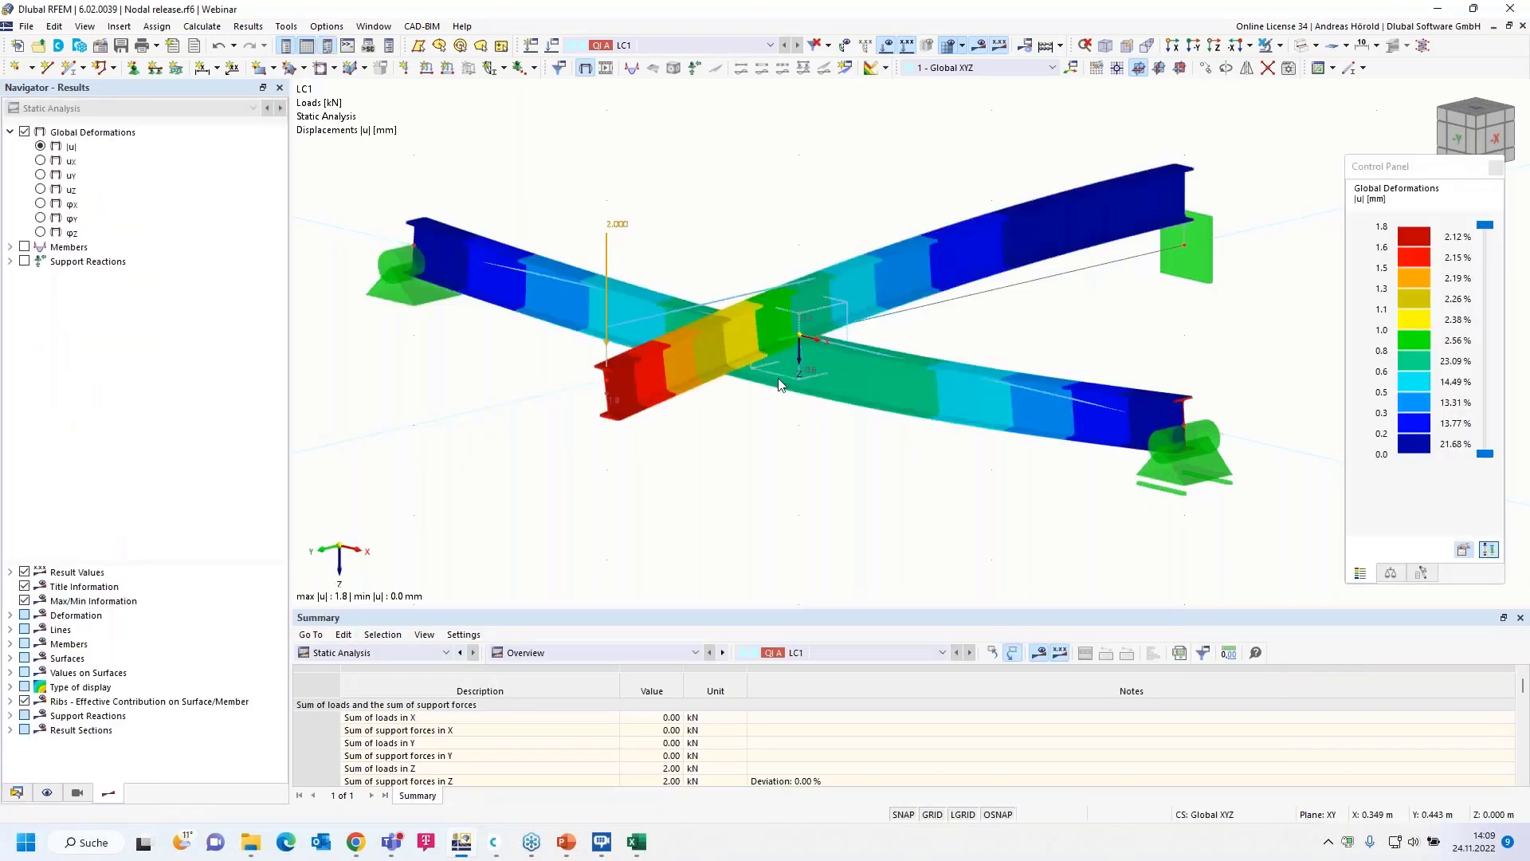
click(16, 793)
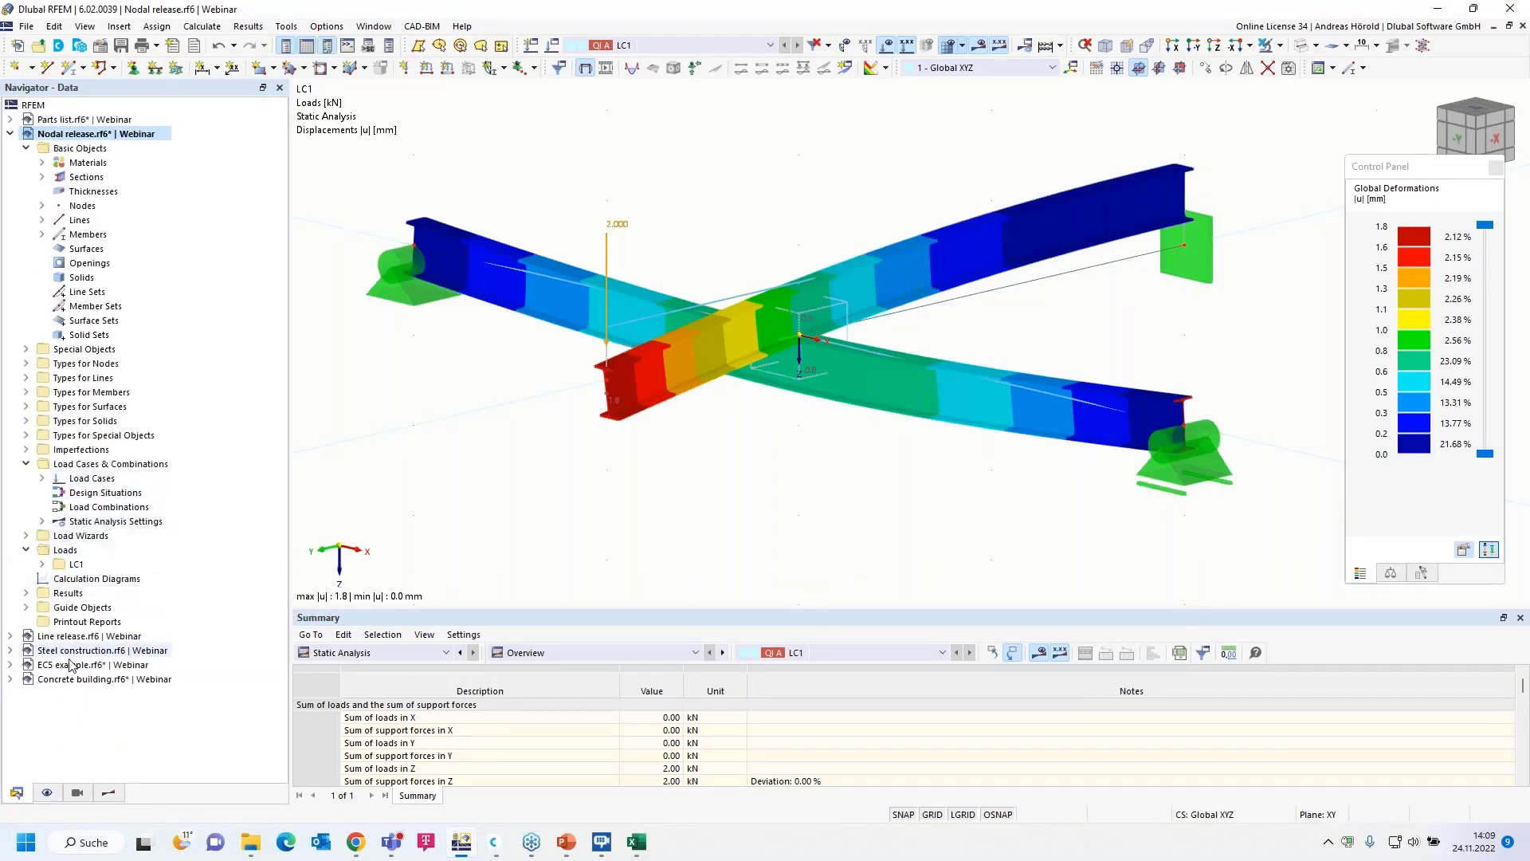
- Switch to Line release.rf6 and zoom to inspect the plate, IPE 200 beams and supports
click(87, 637)
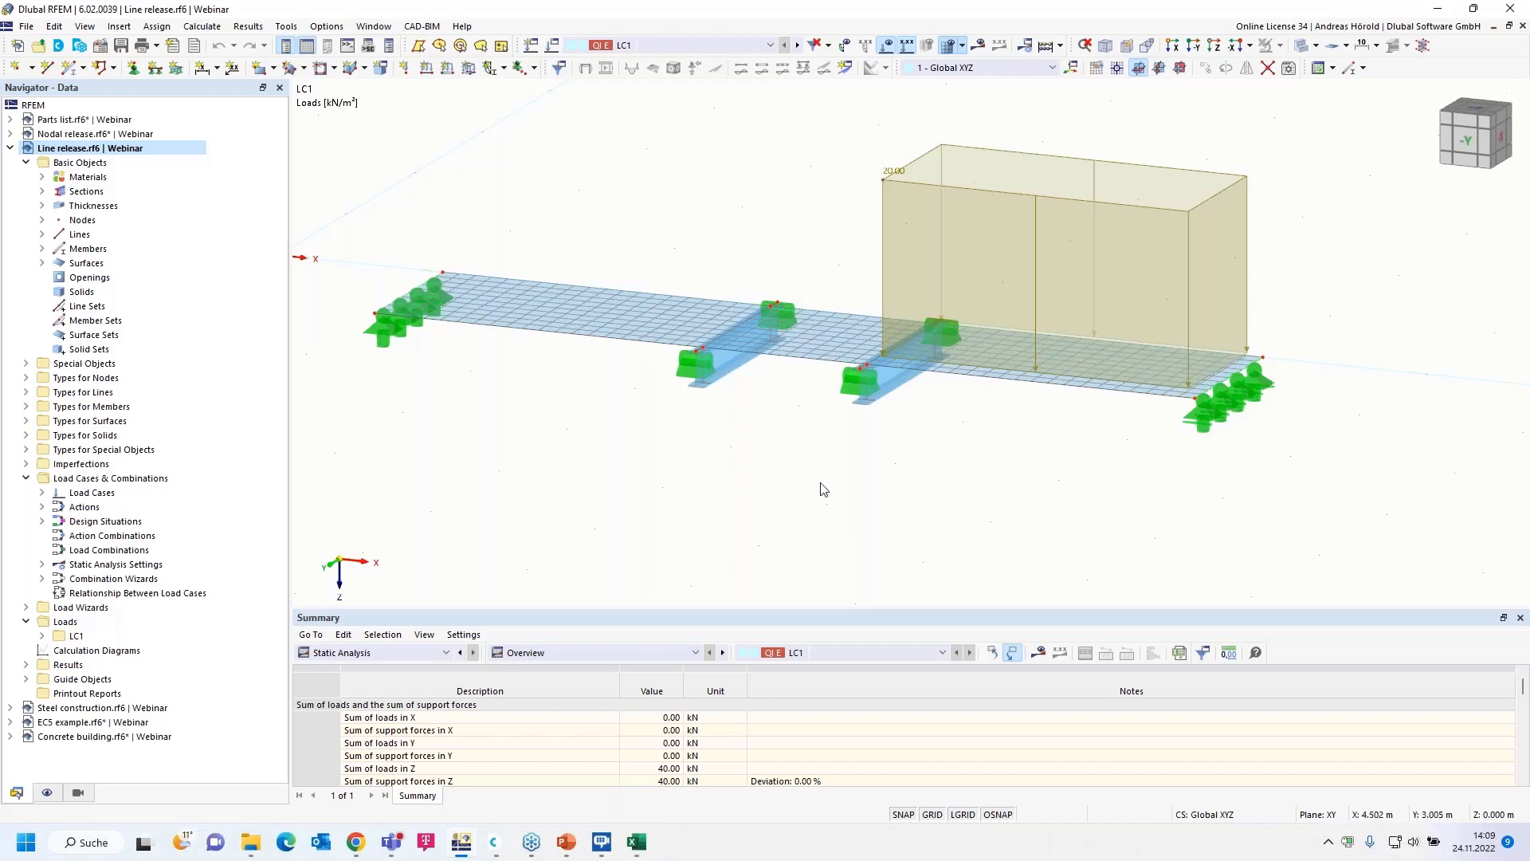
scroll(809, 468, up, 3)
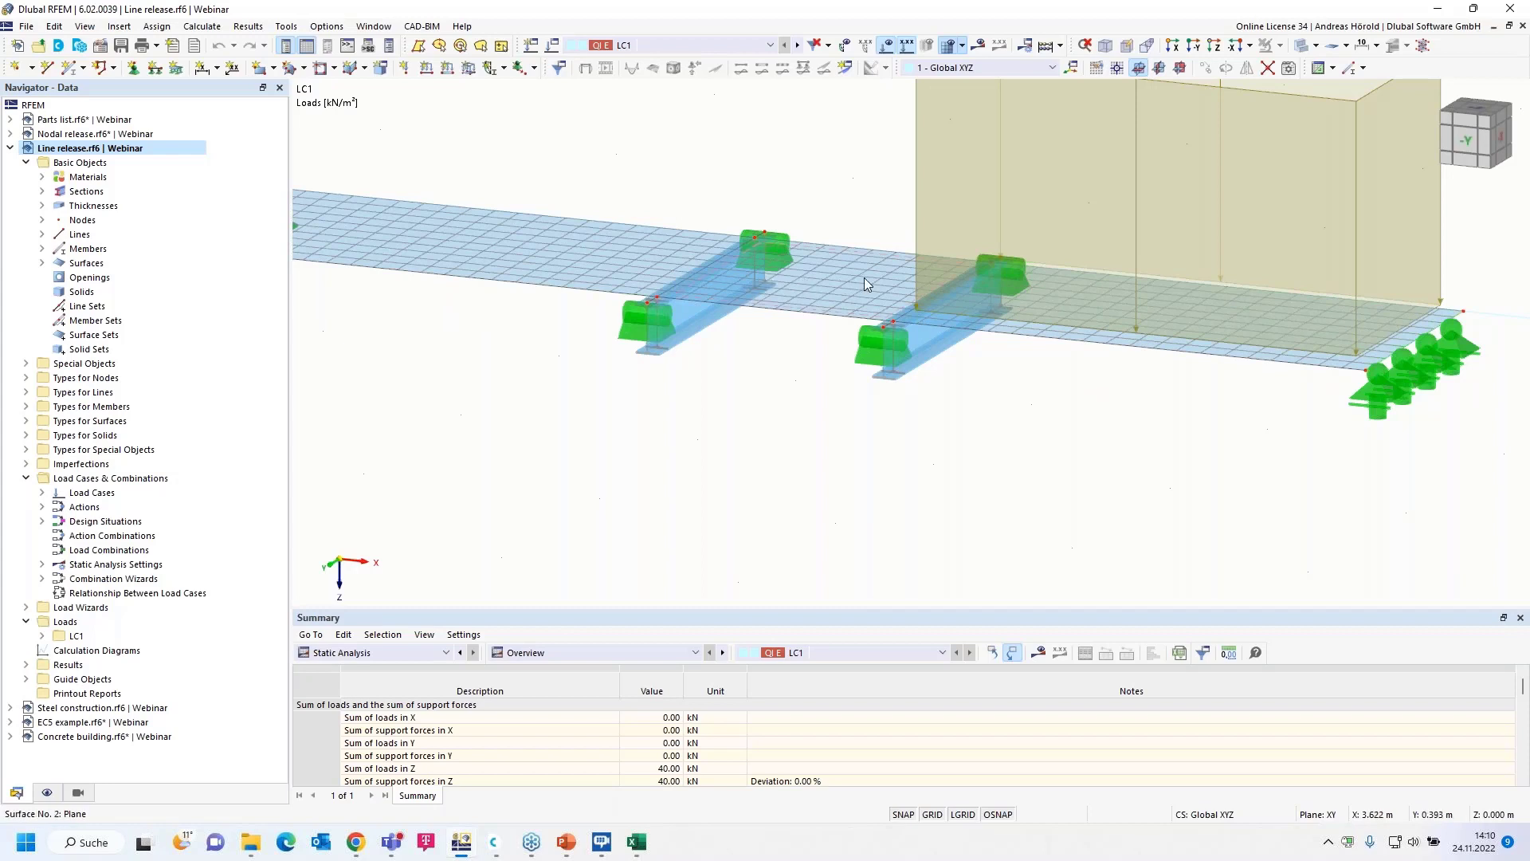
mouse_move(864, 277)
mouse_move(764, 295)
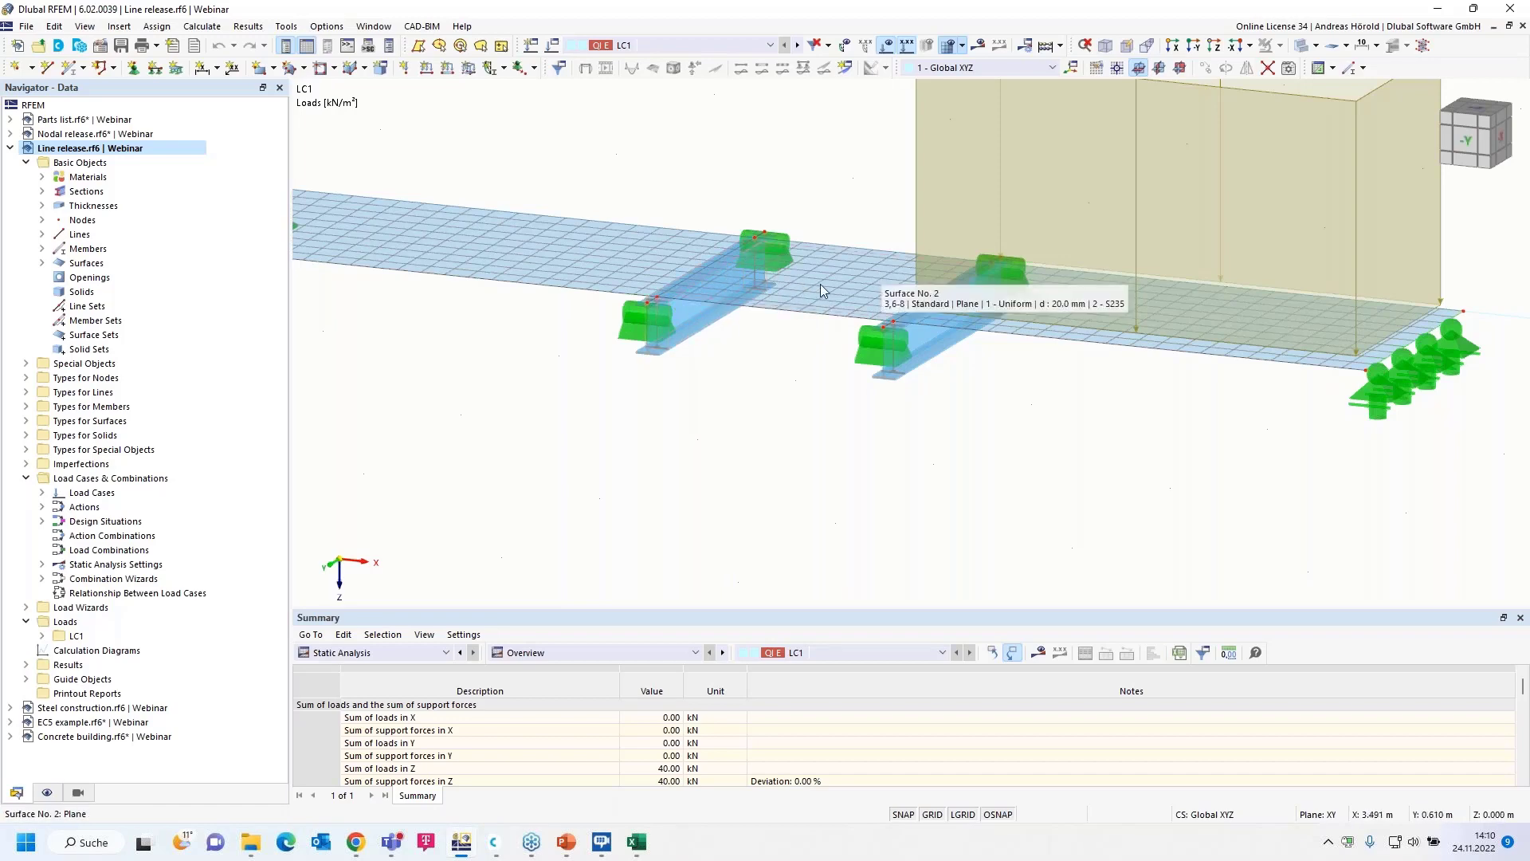
scroll(1076, 389, down, 1)
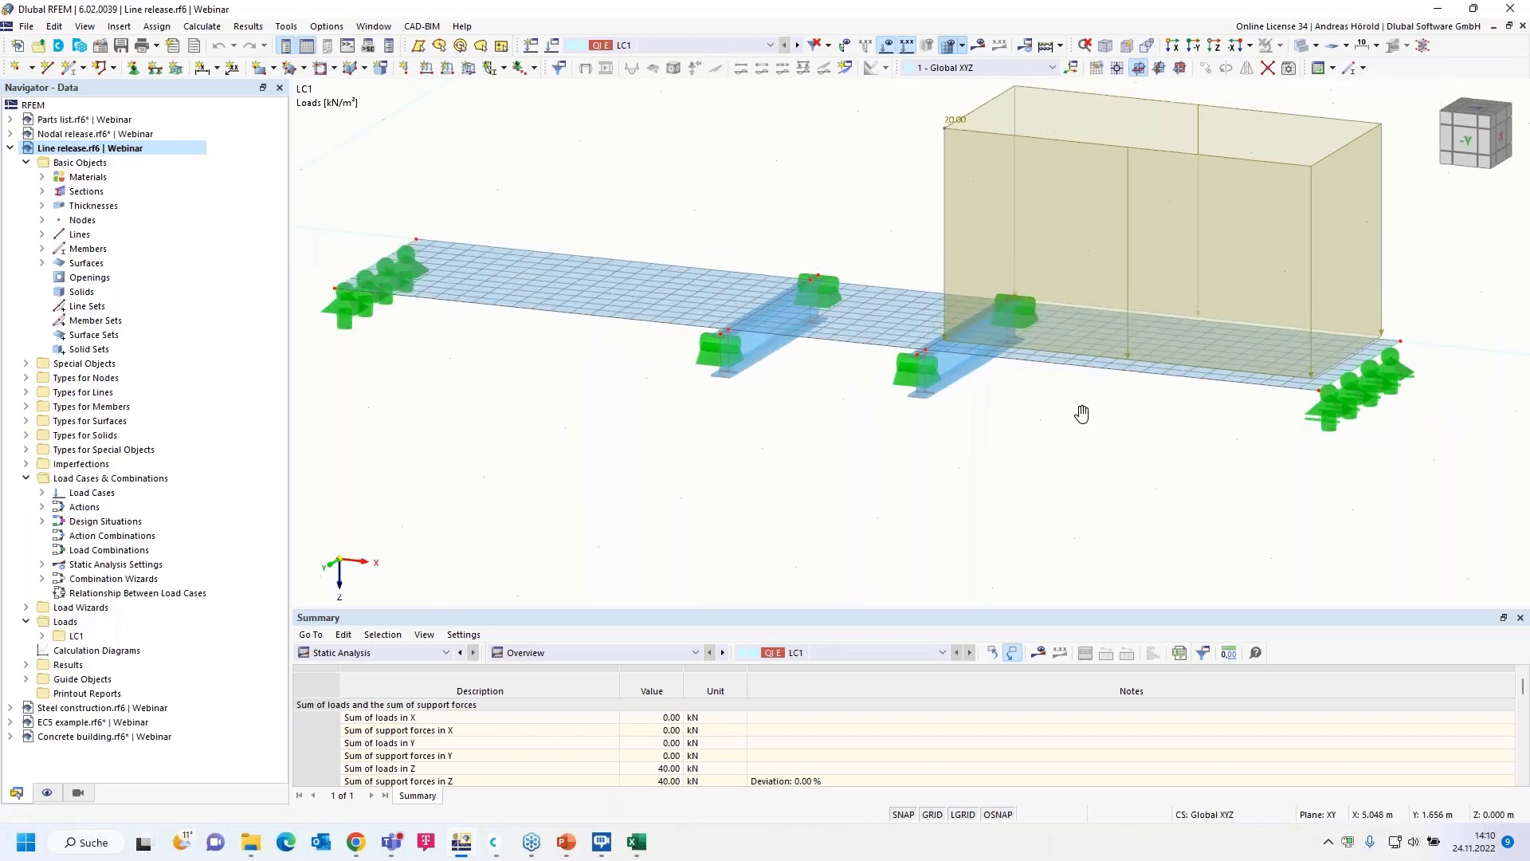
scroll(1080, 414, up, 2)
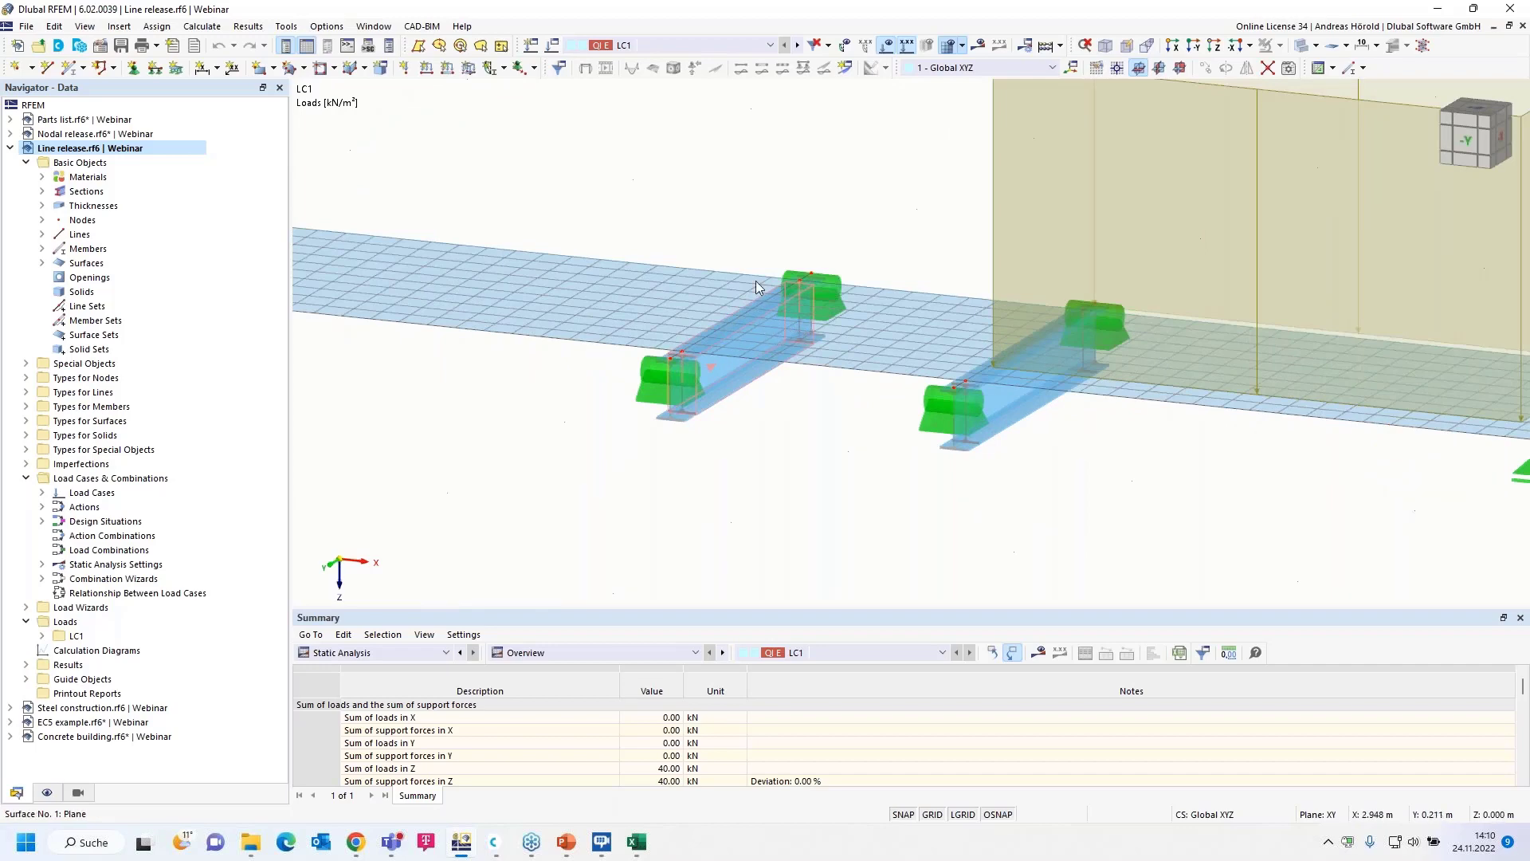
- Open the New Line Release dialog for release 1 via Insert > Special Objects > Line Releases
scroll(879, 379, down, 2)
scroll(879, 378, up, 1)
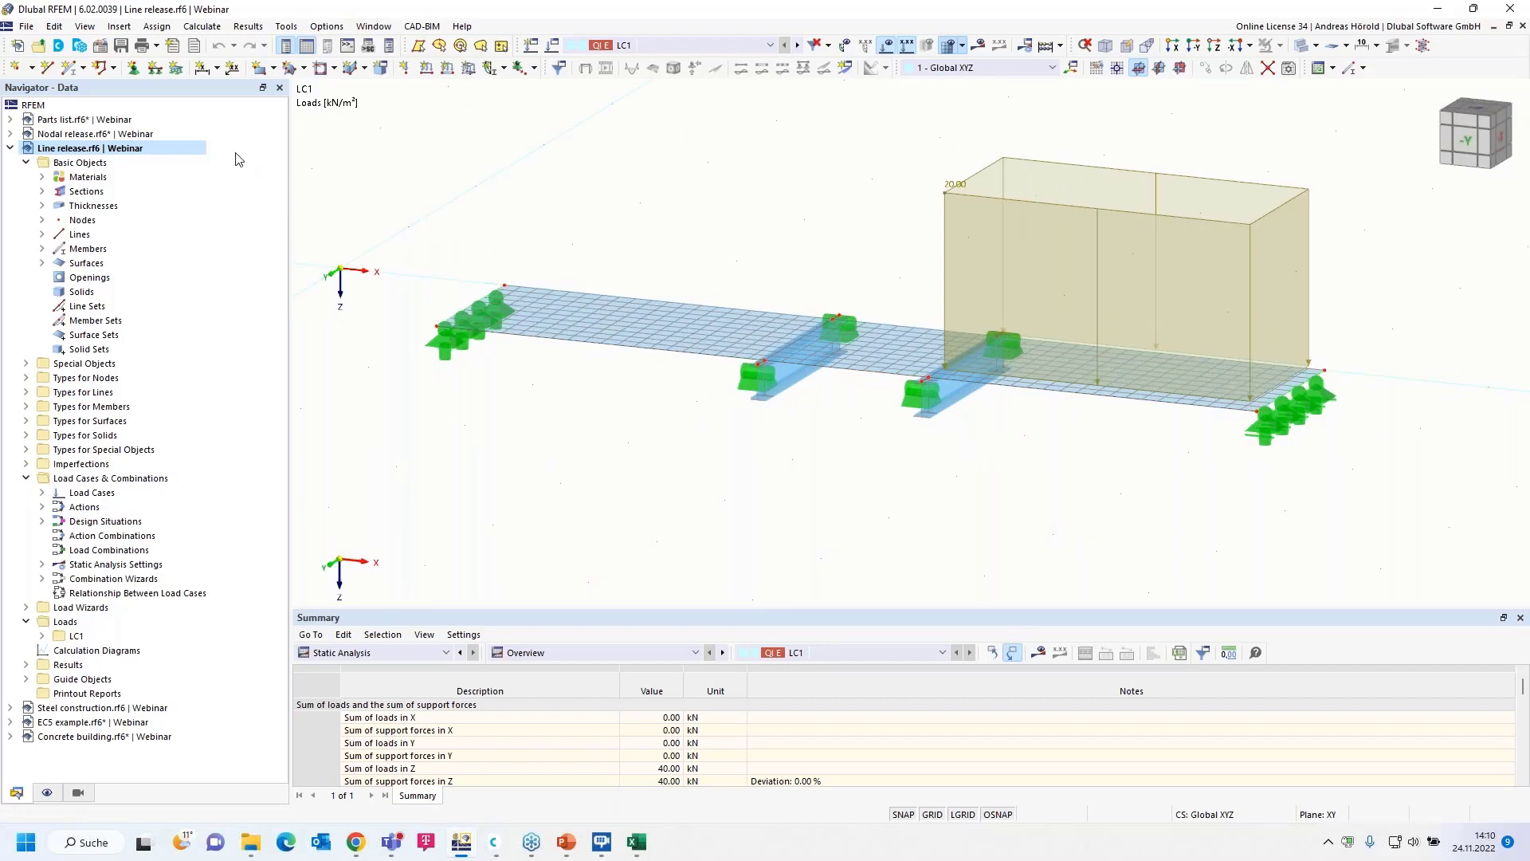
click(118, 27)
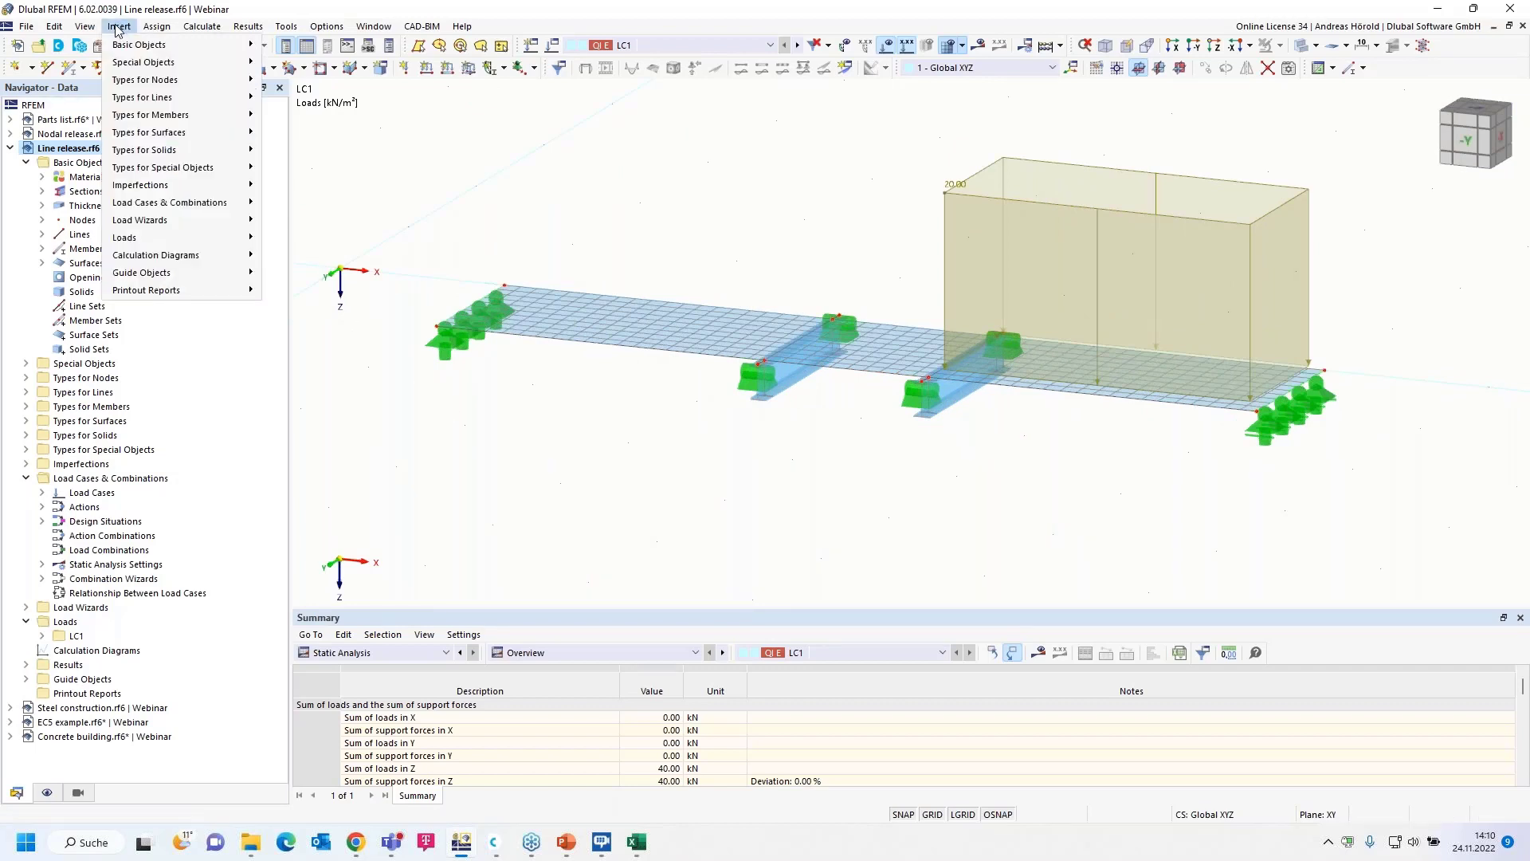
mouse_move(152, 63)
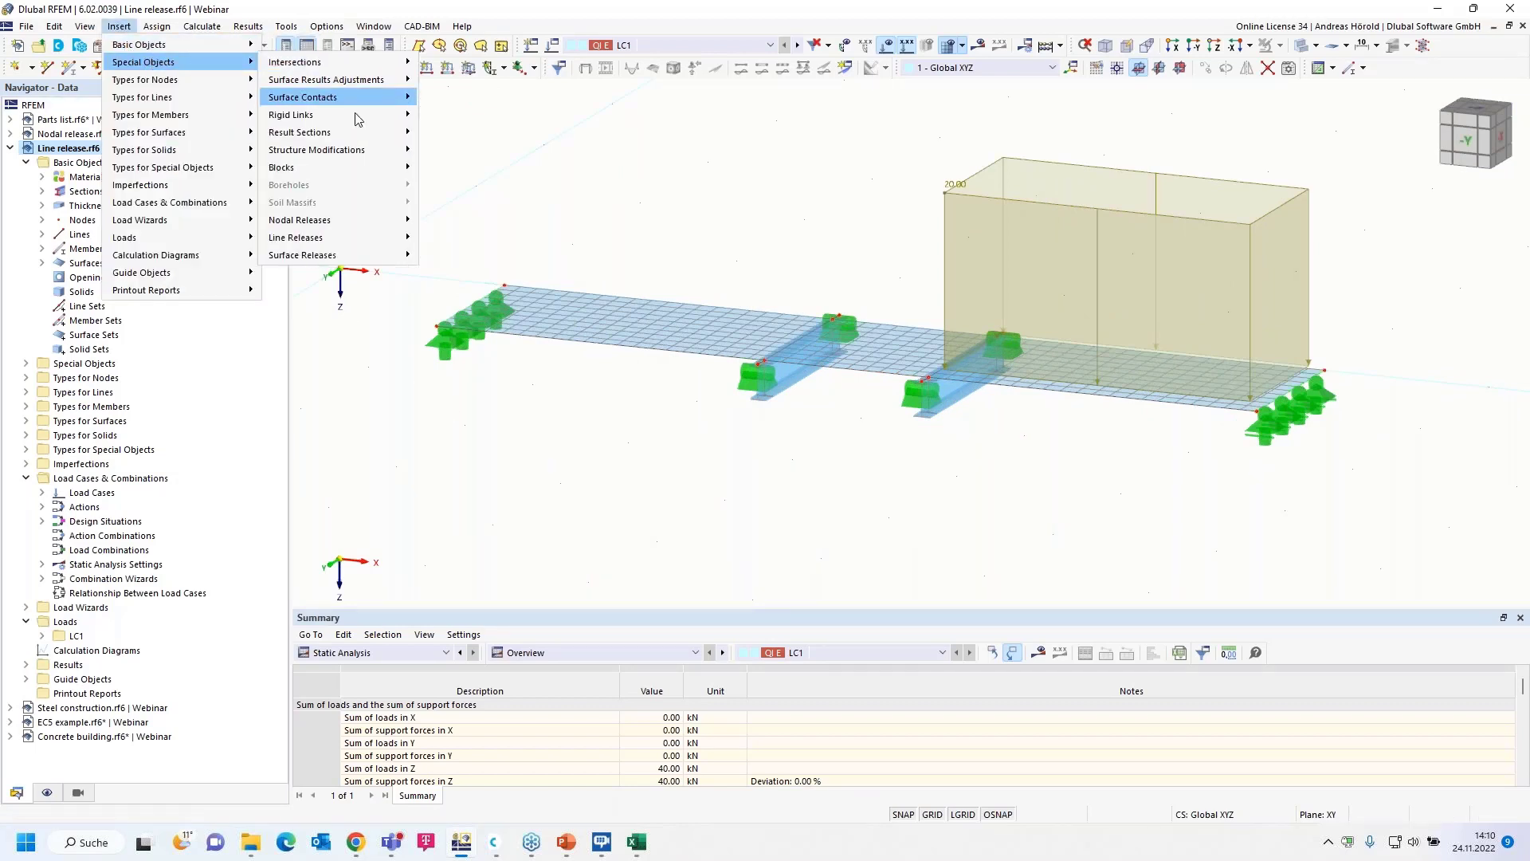
mouse_move(352, 238)
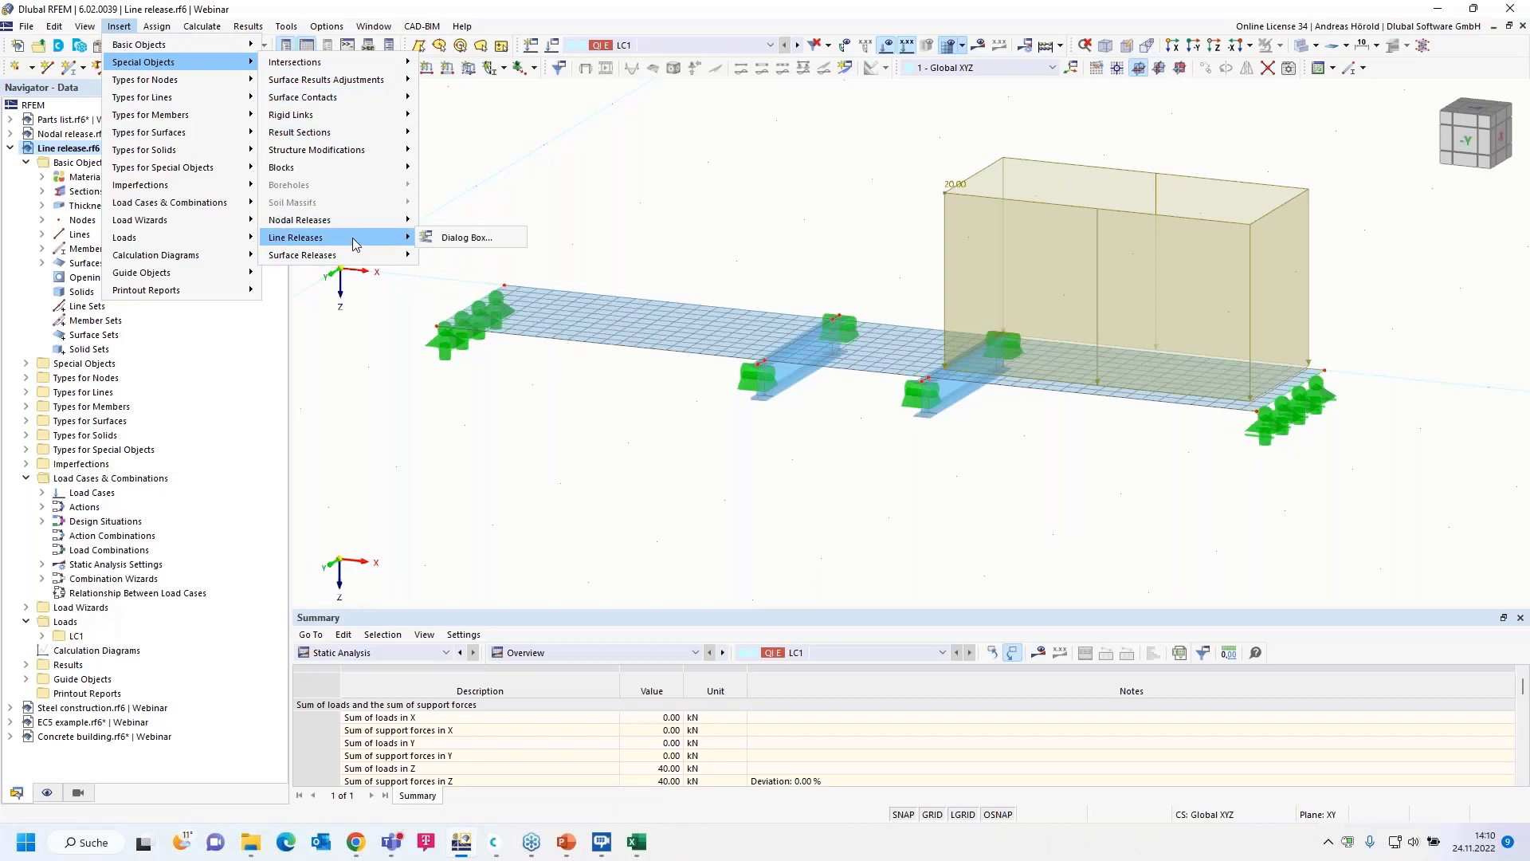
click(478, 239)
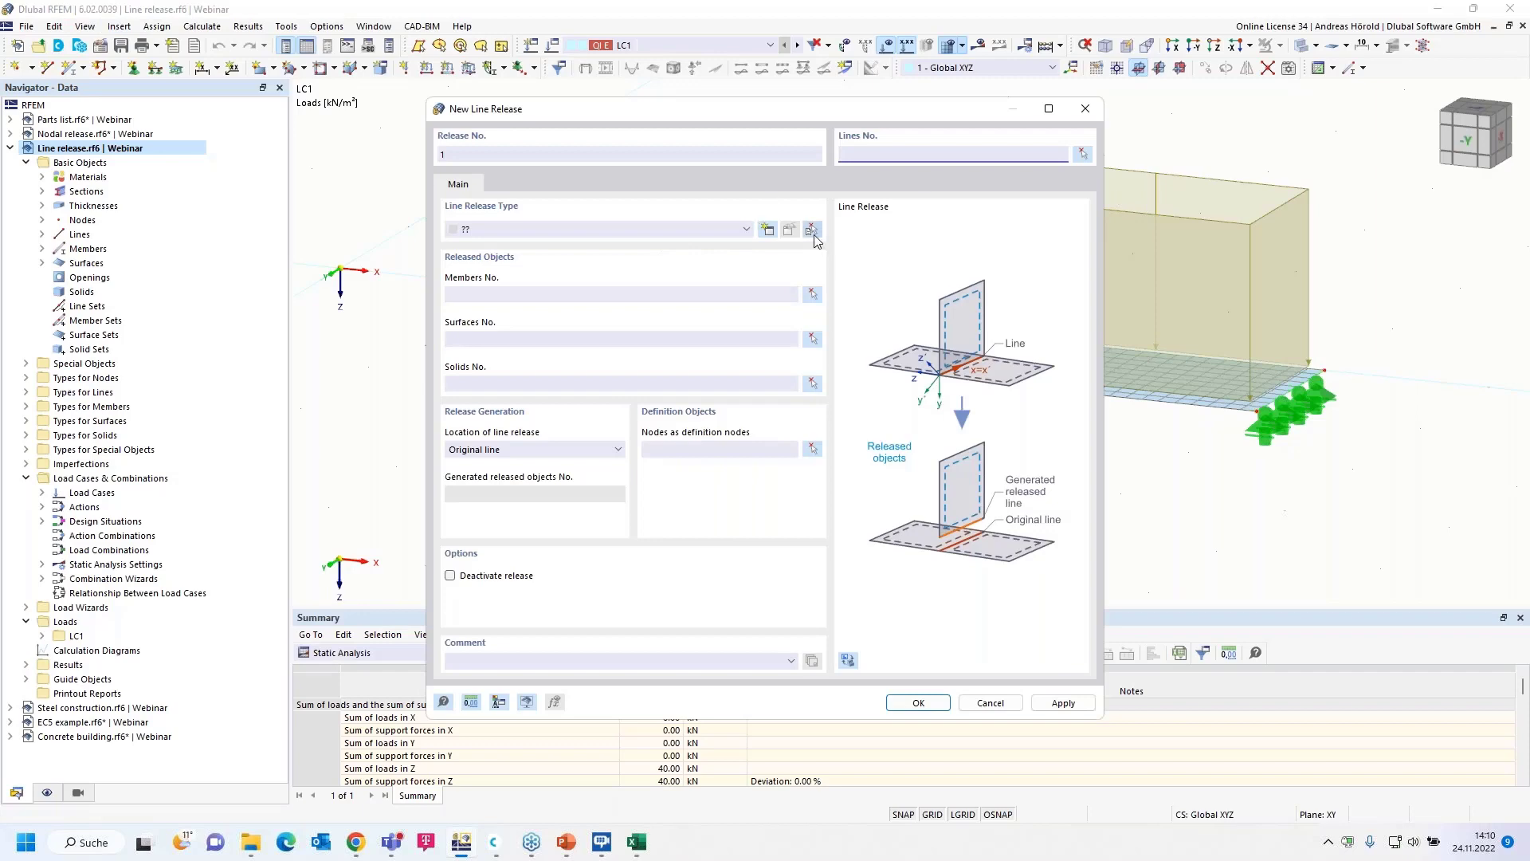
- Create release type 1 that frees only uz, with nonlinearity 'Fixed if positive vz'
click(768, 231)
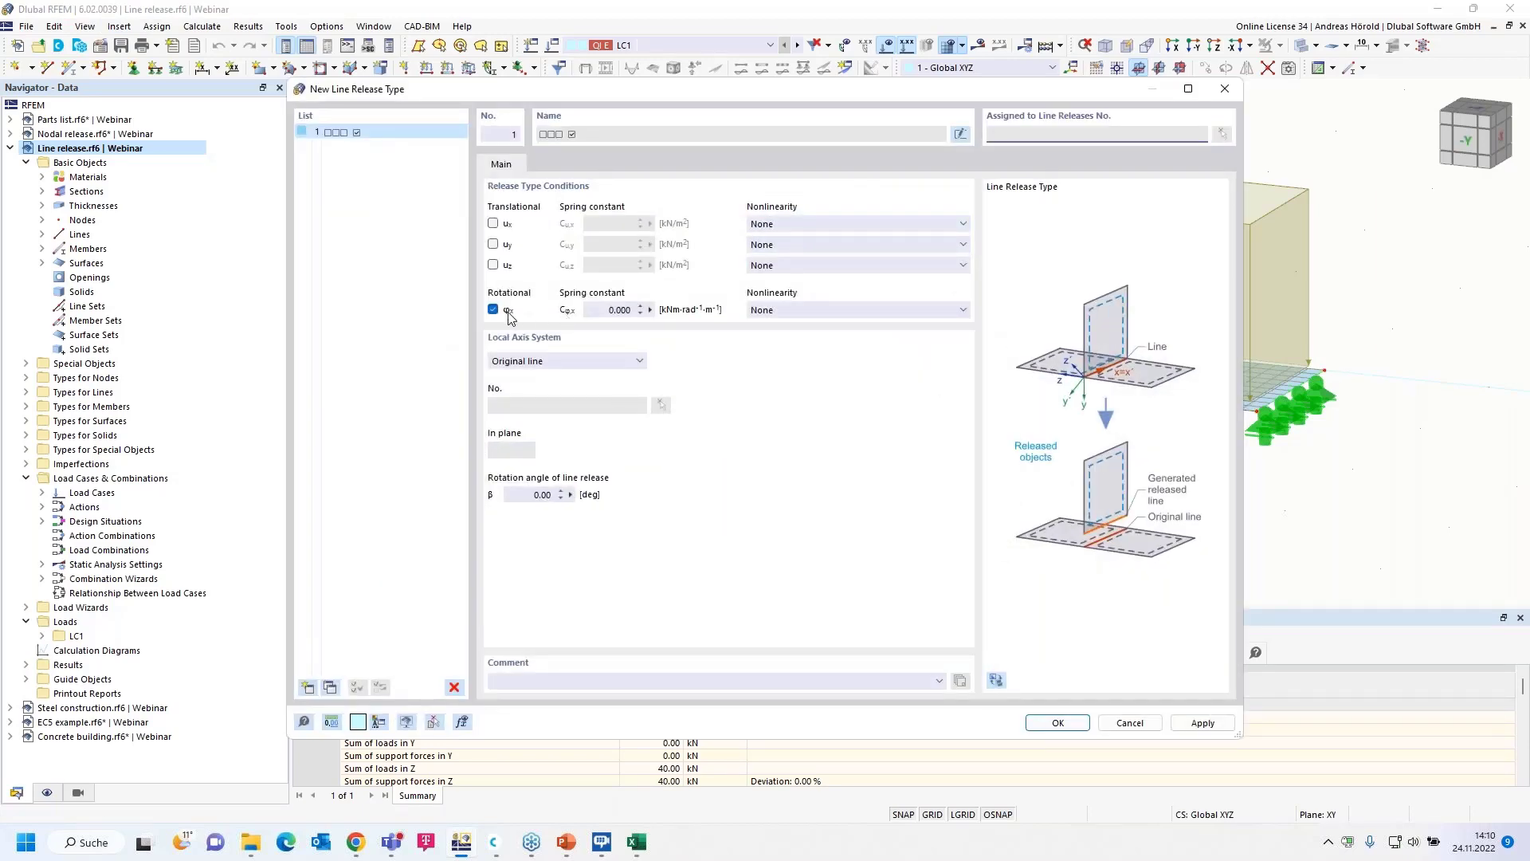
click(493, 310)
click(492, 264)
click(823, 266)
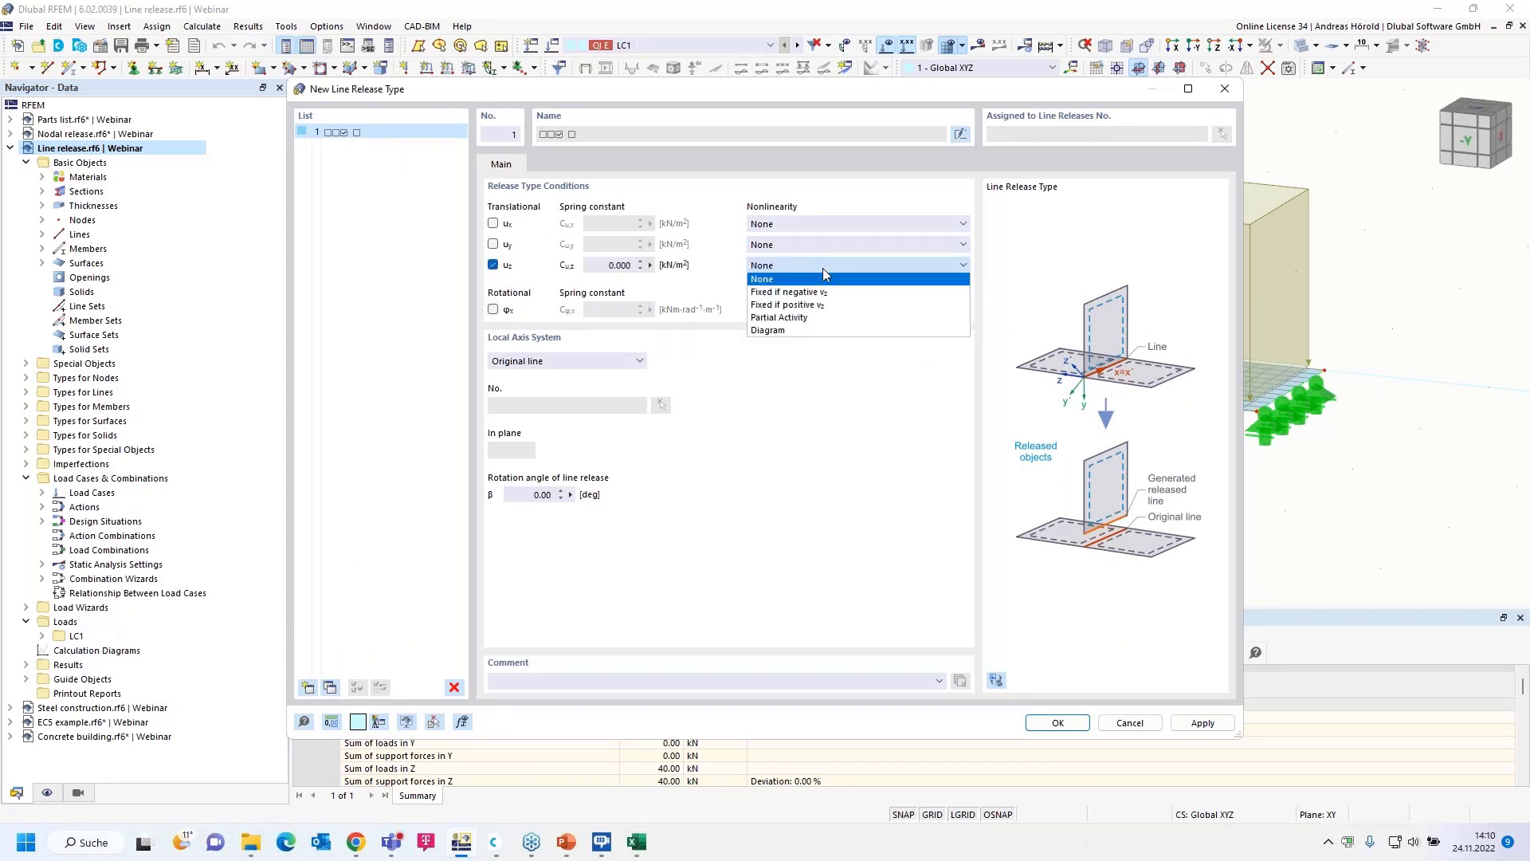
click(842, 307)
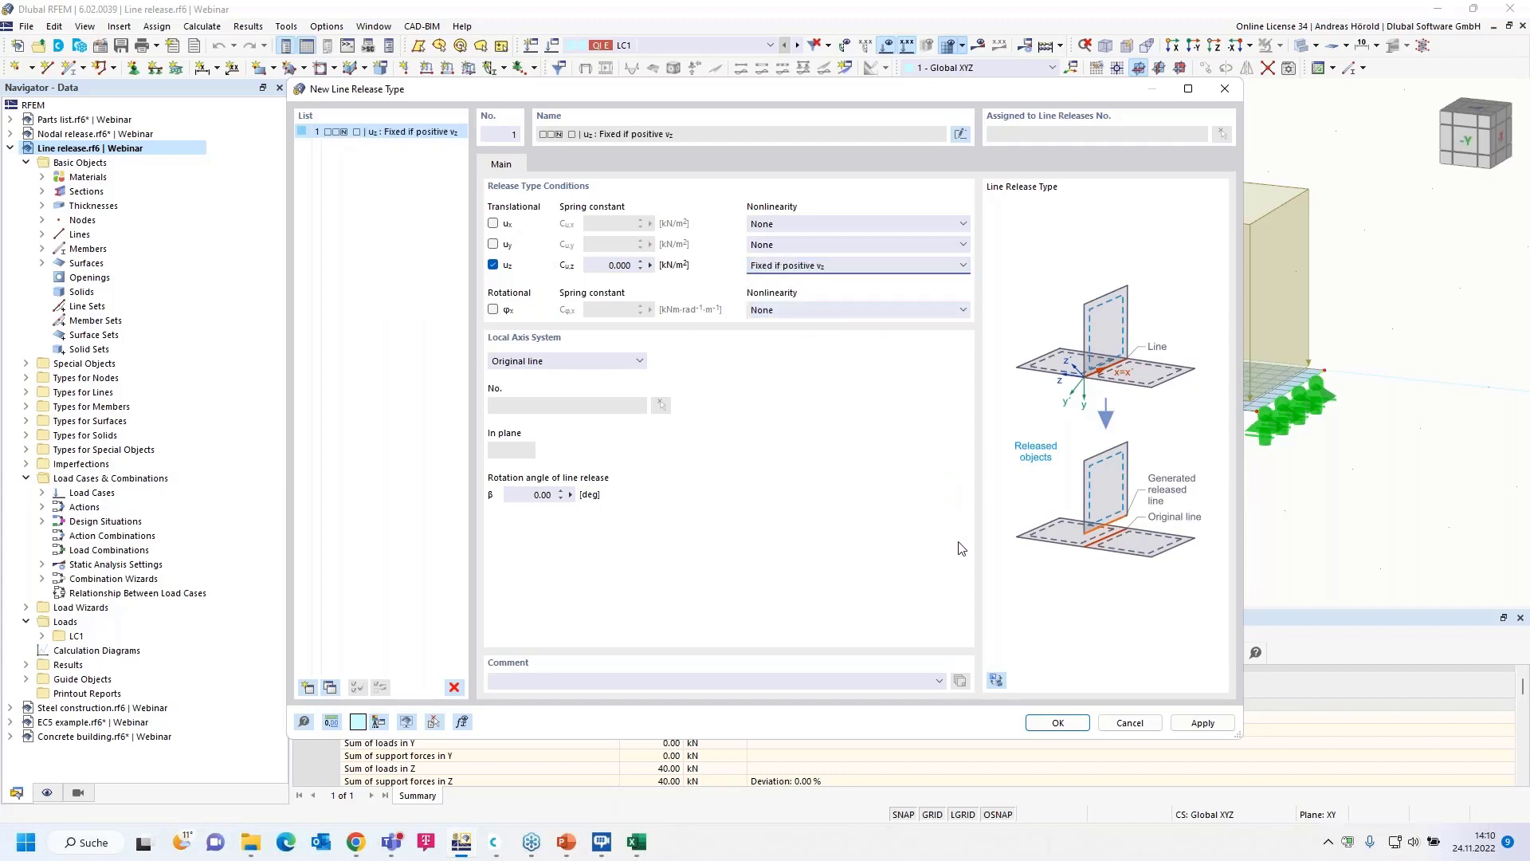
click(1058, 723)
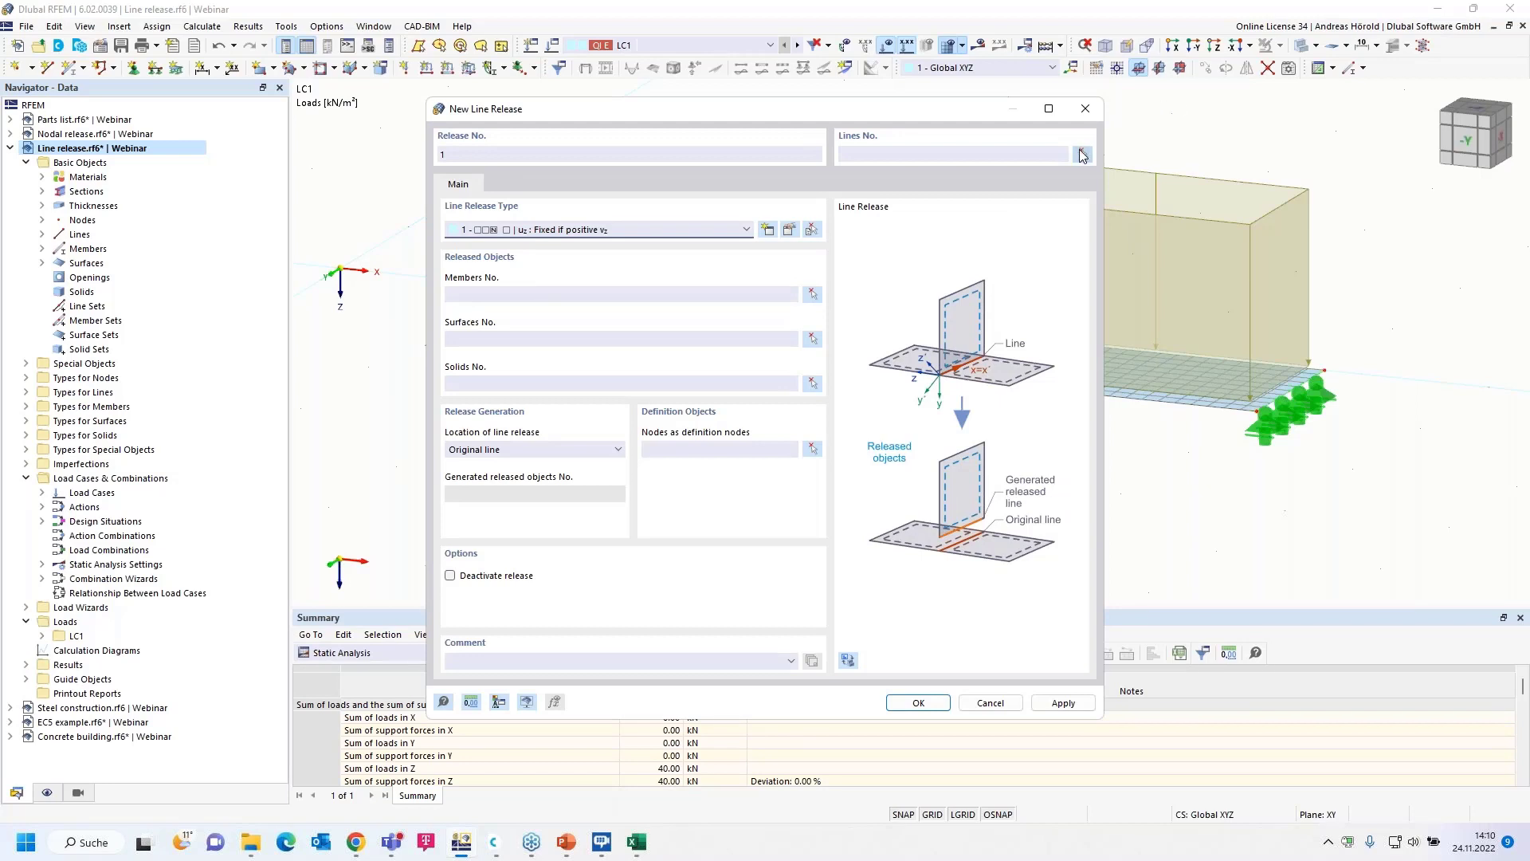
- Assign lines 3 and 7 as the line release's lines
click(1082, 155)
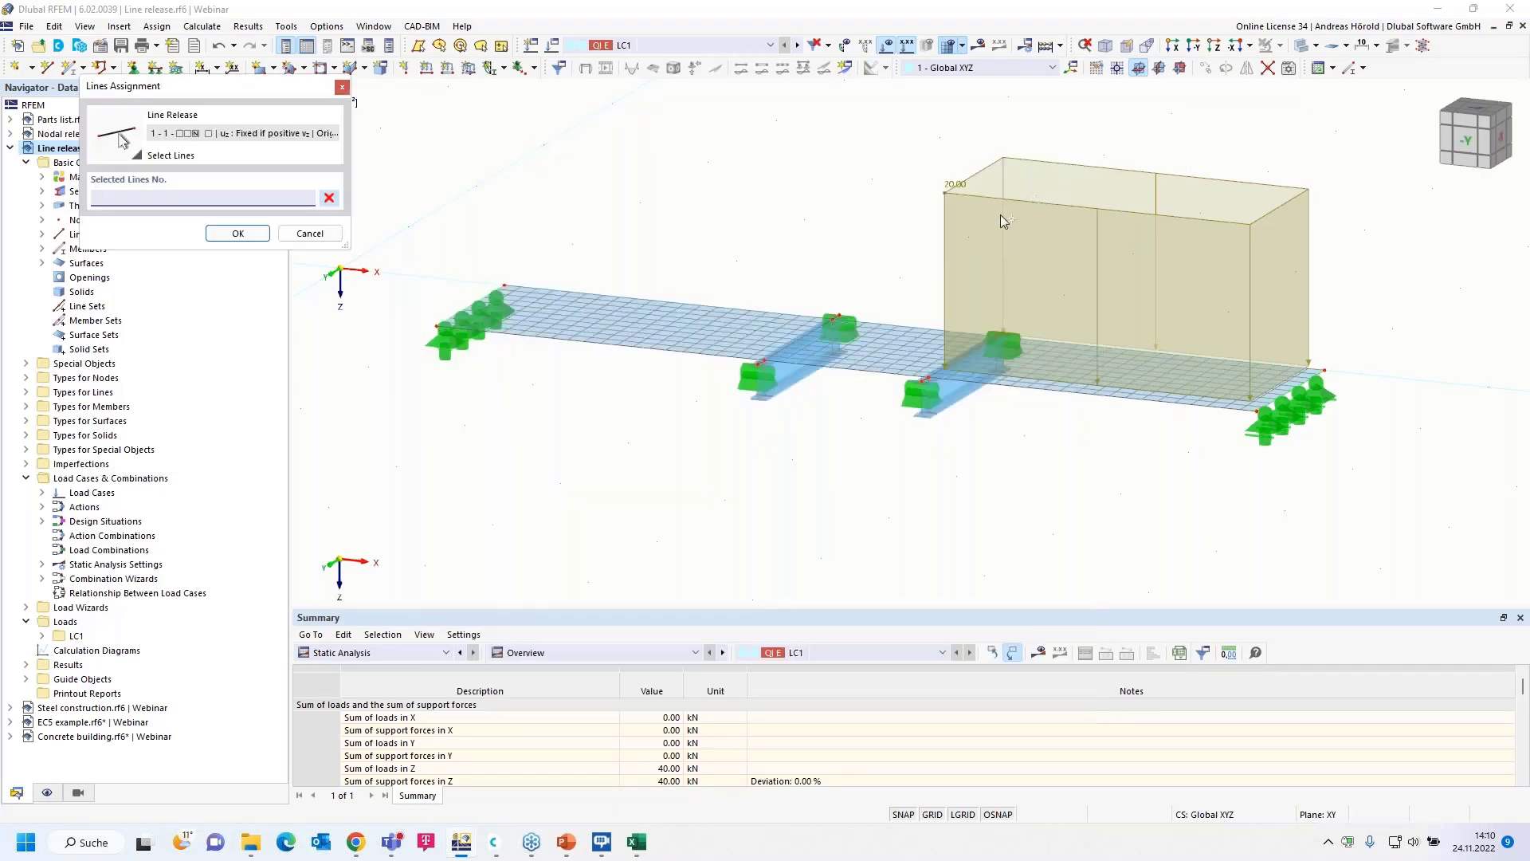
click(949, 363)
click(958, 352)
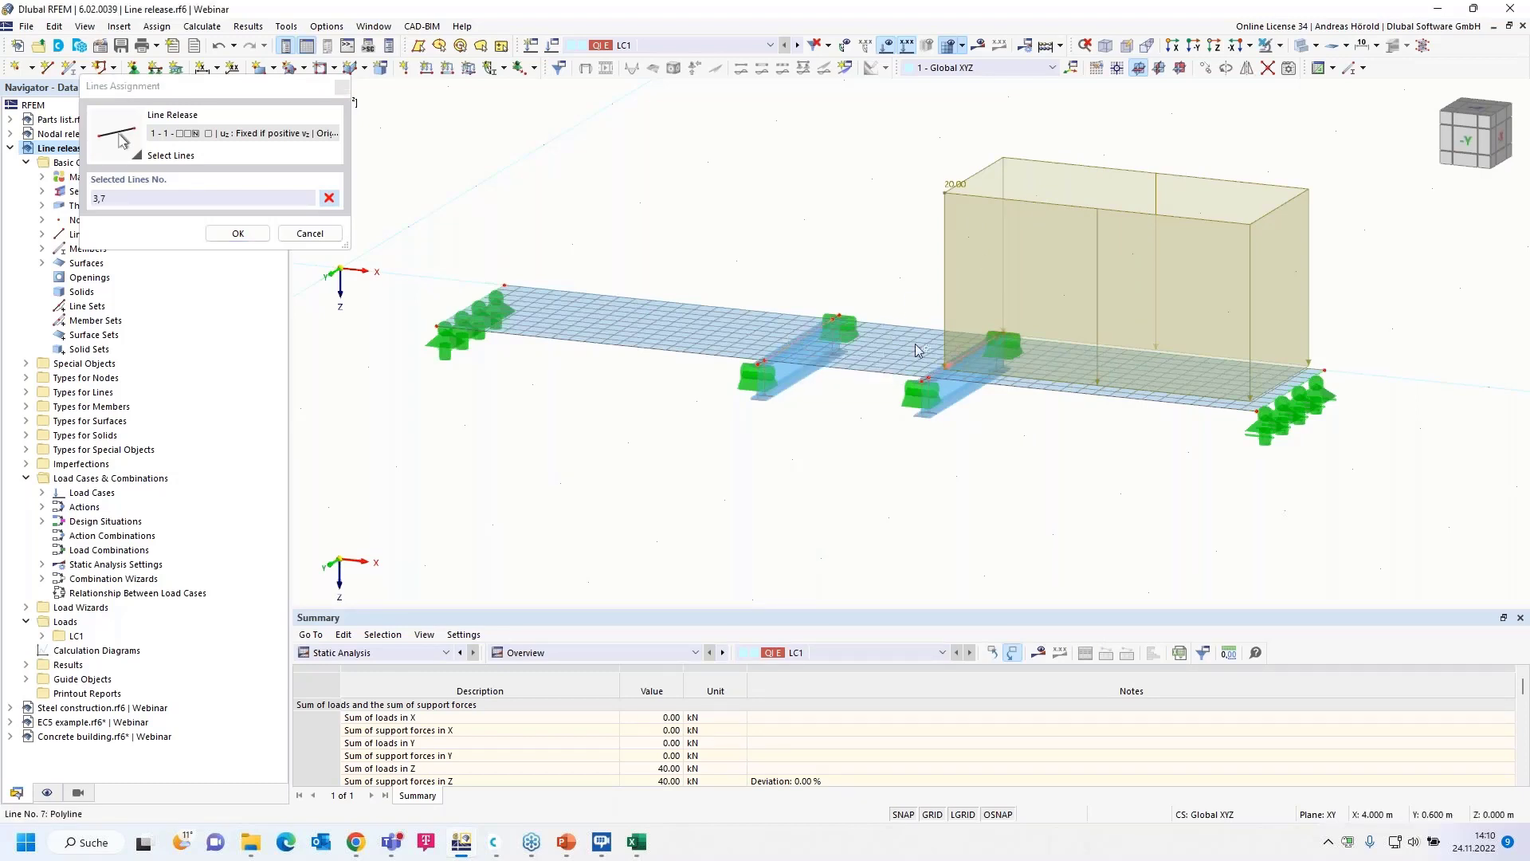
click(238, 234)
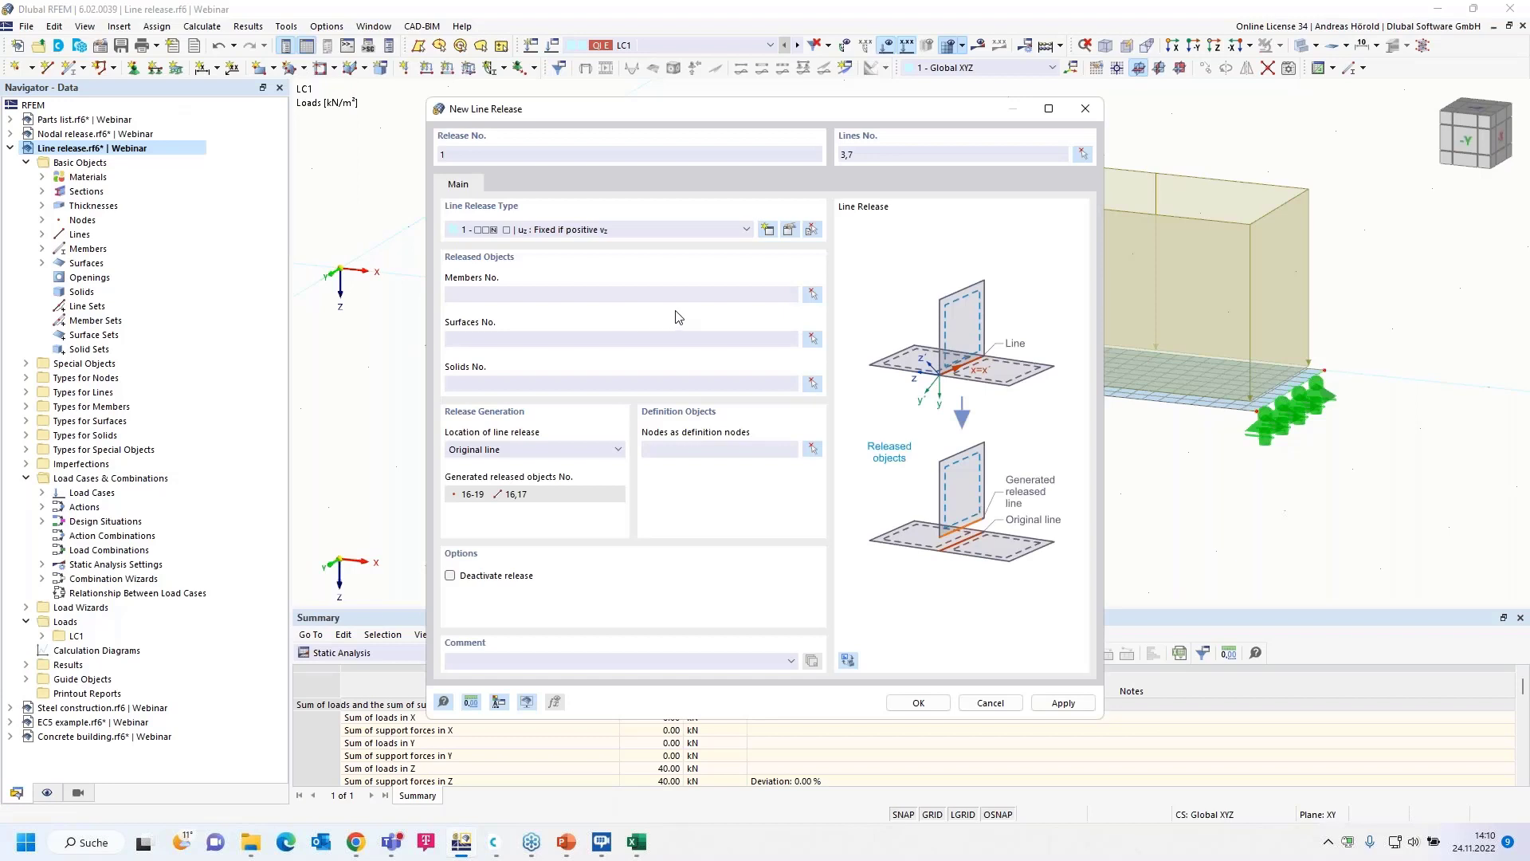
- Select slab surfaces 1–3 as the released objects and save line release 1
click(814, 345)
click(824, 345)
click(871, 353)
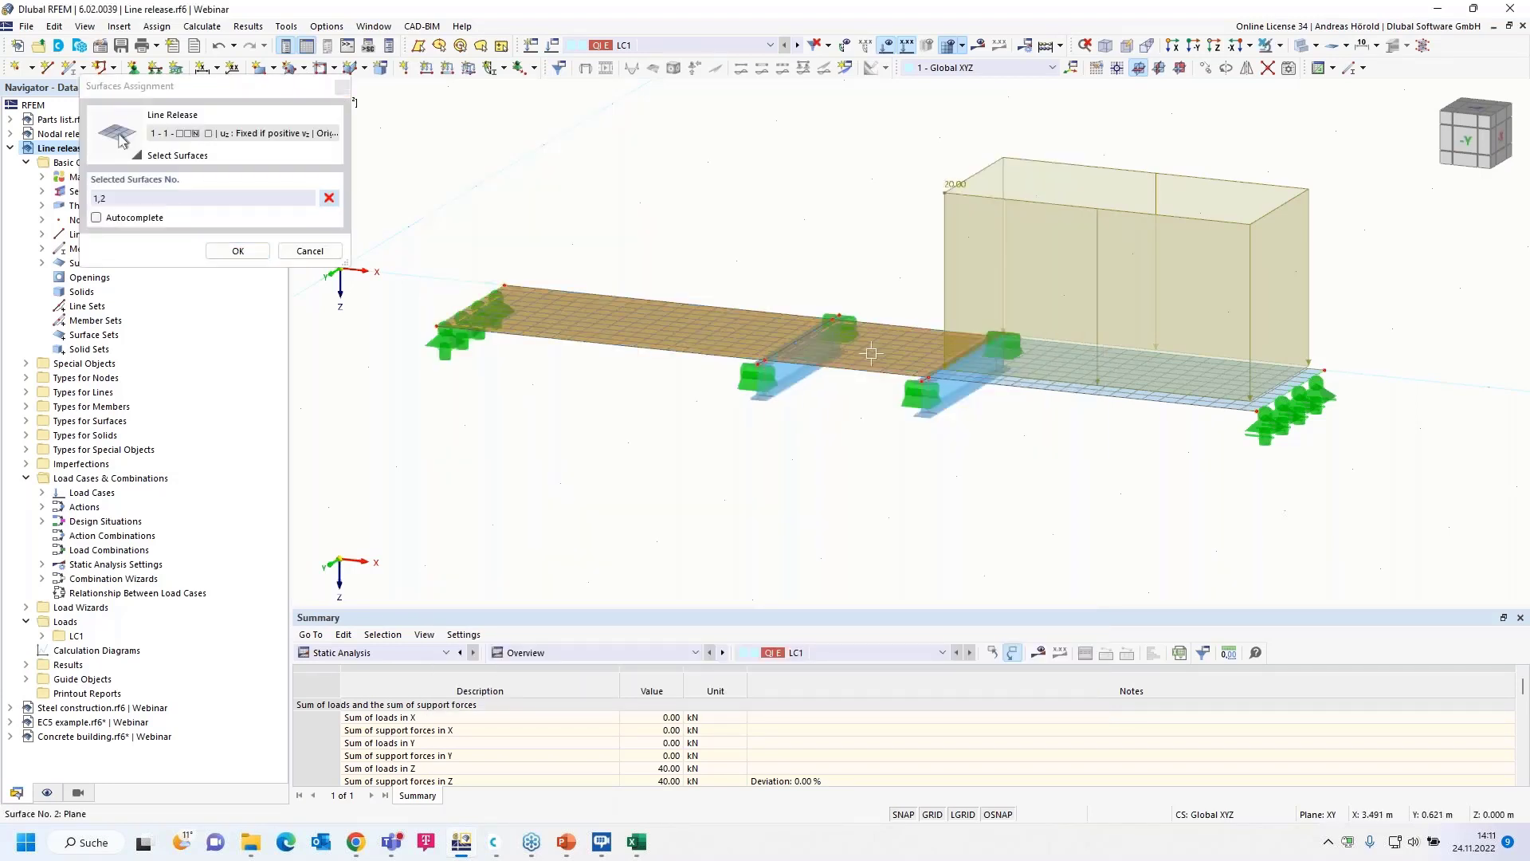
click(1004, 371)
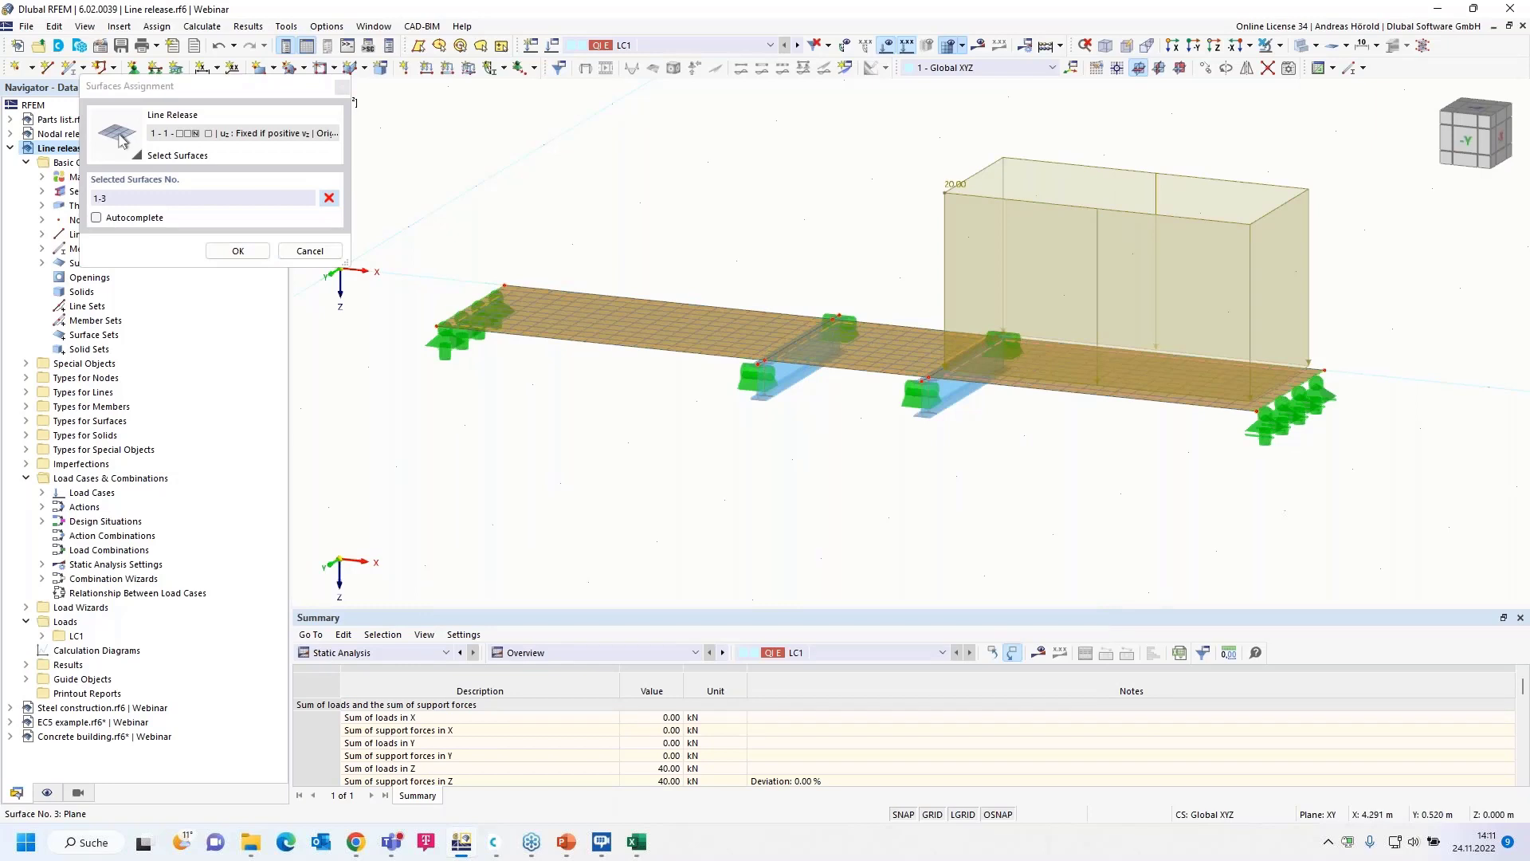
click(237, 252)
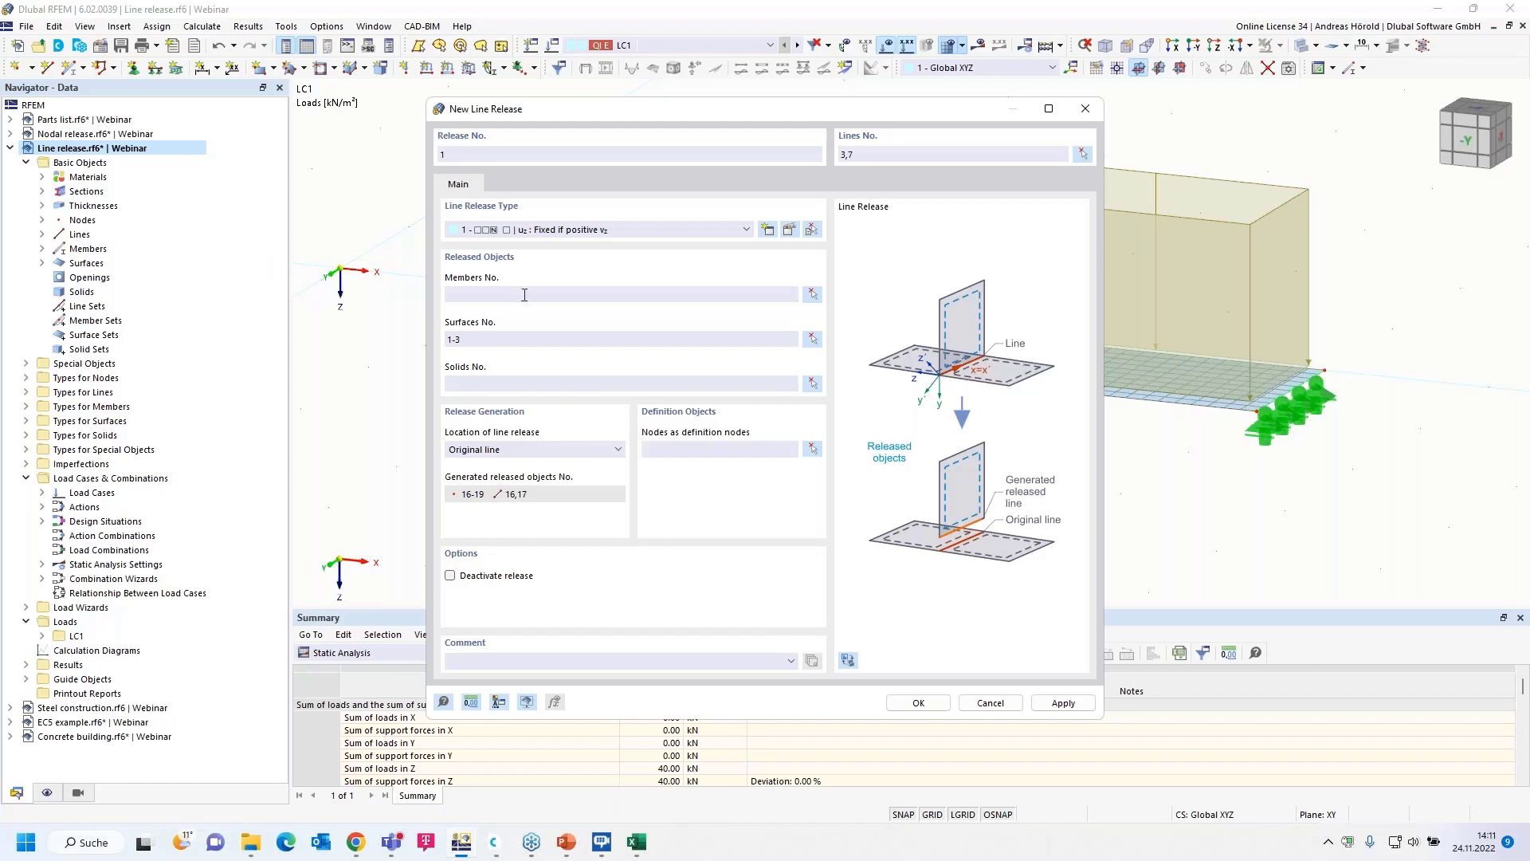
click(915, 703)
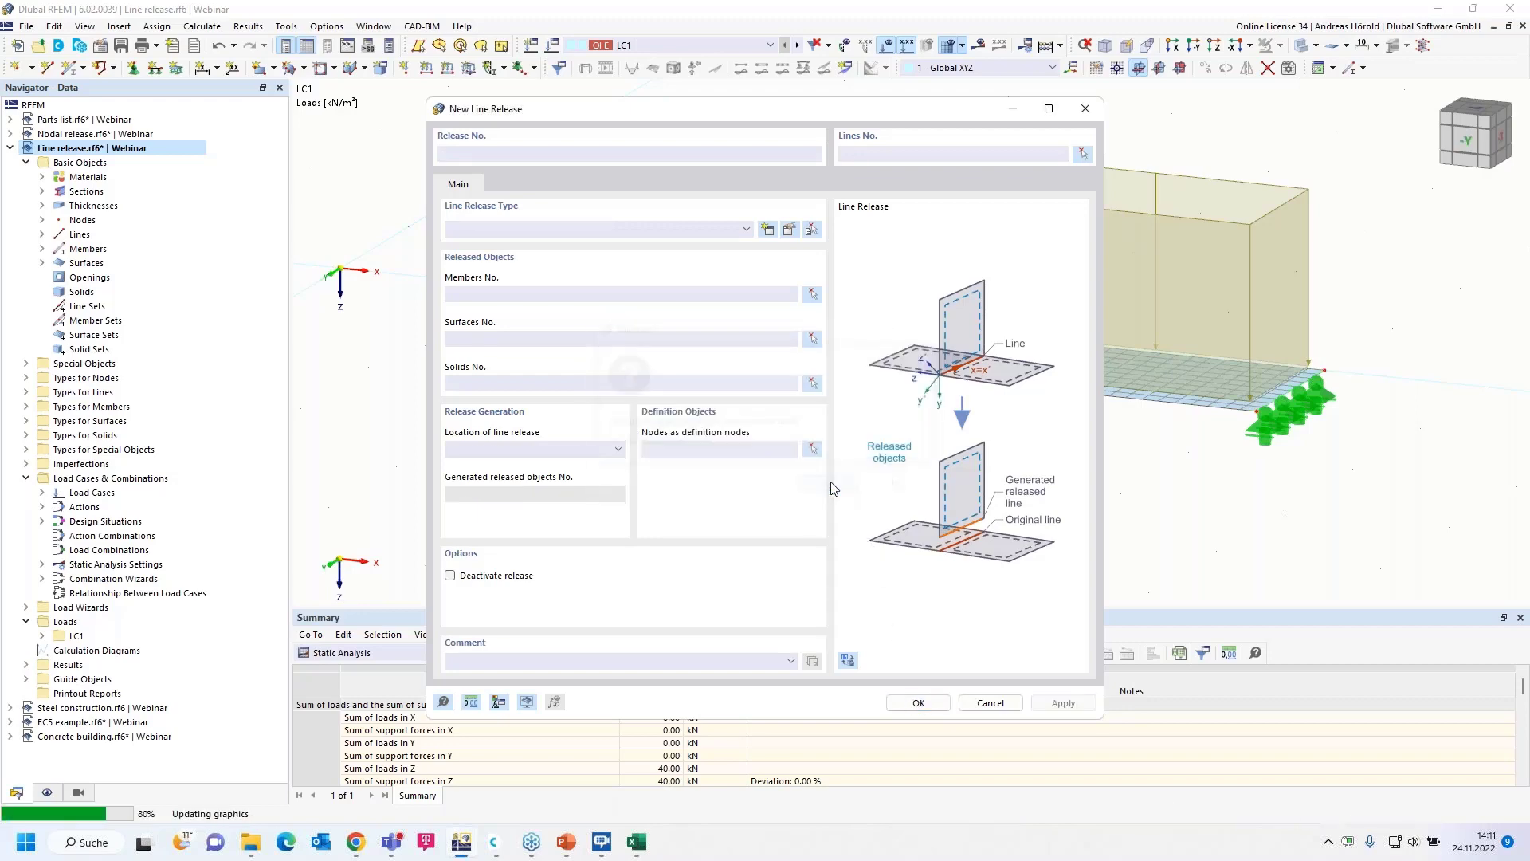
- Calculate LC1 and inspect the slab's uz deformation, from 14.01 mm to -2.32 mm, in 3D
click(832, 487)
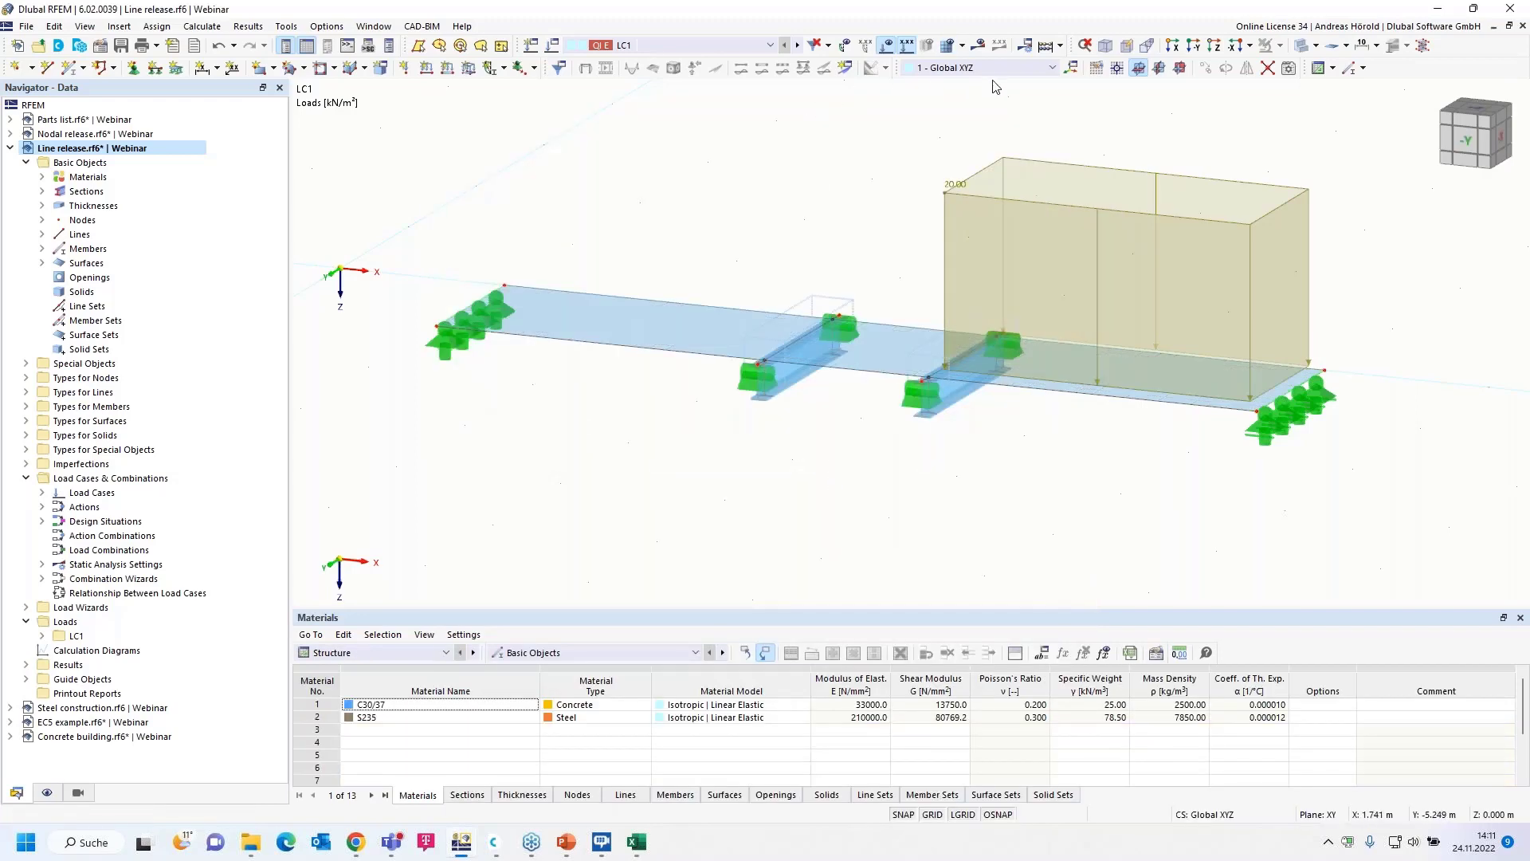
click(979, 45)
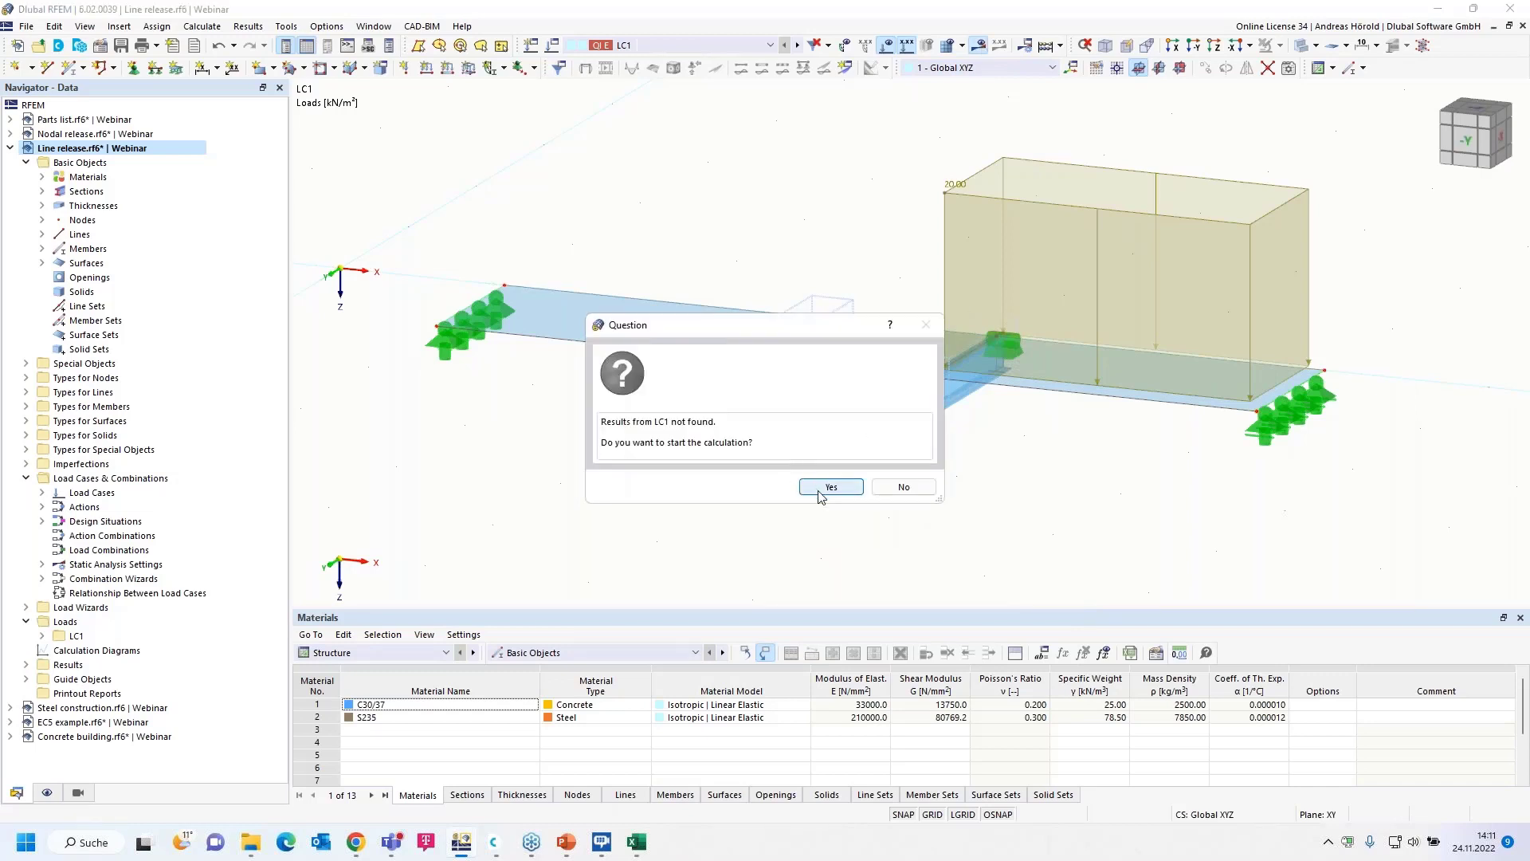
click(829, 488)
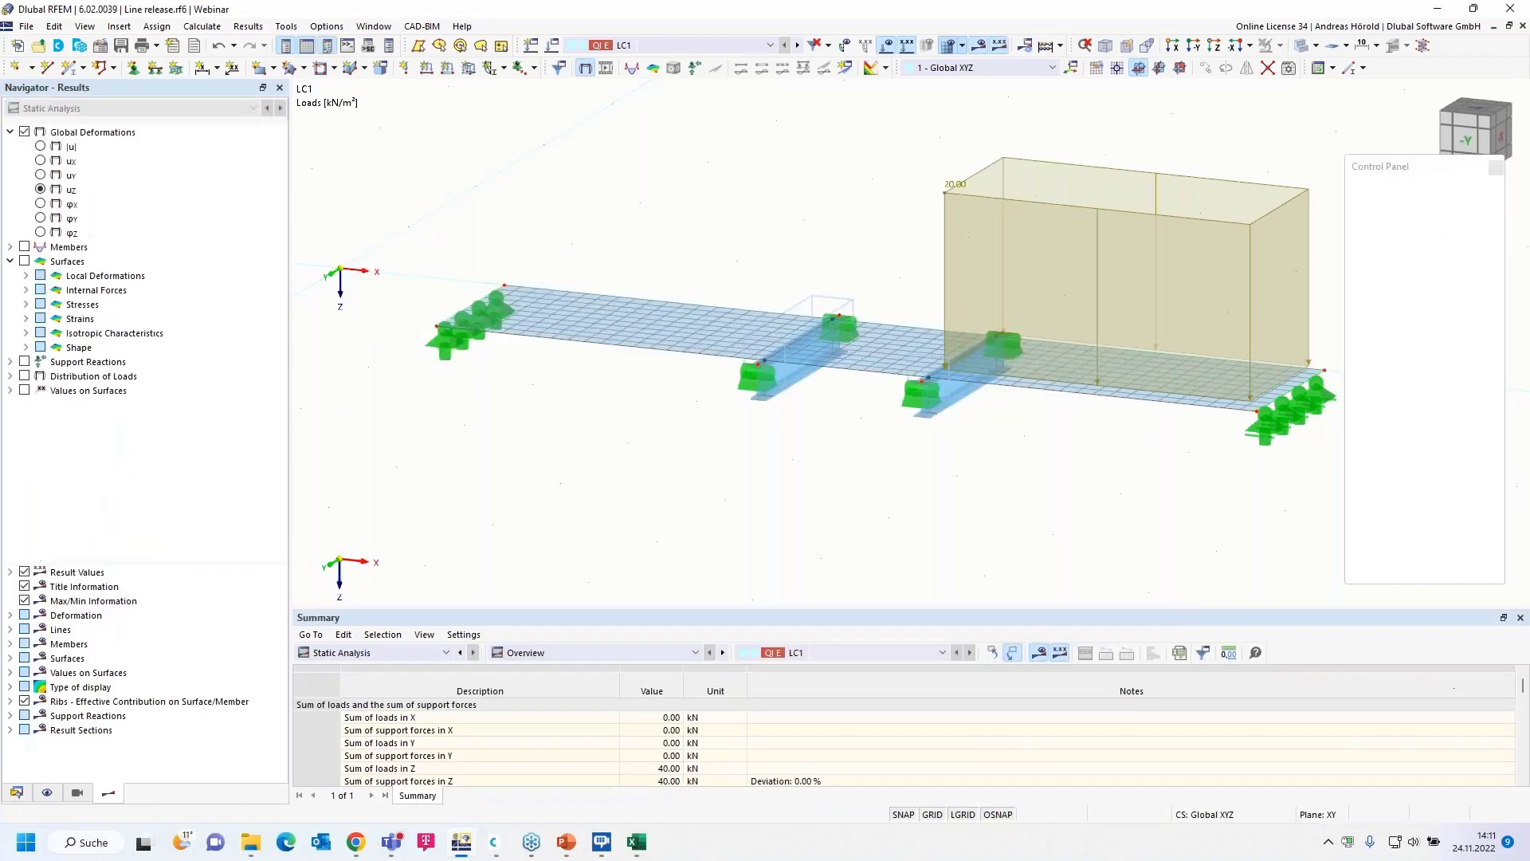
ctrl+middle_drag(789, 506, 862, 429)
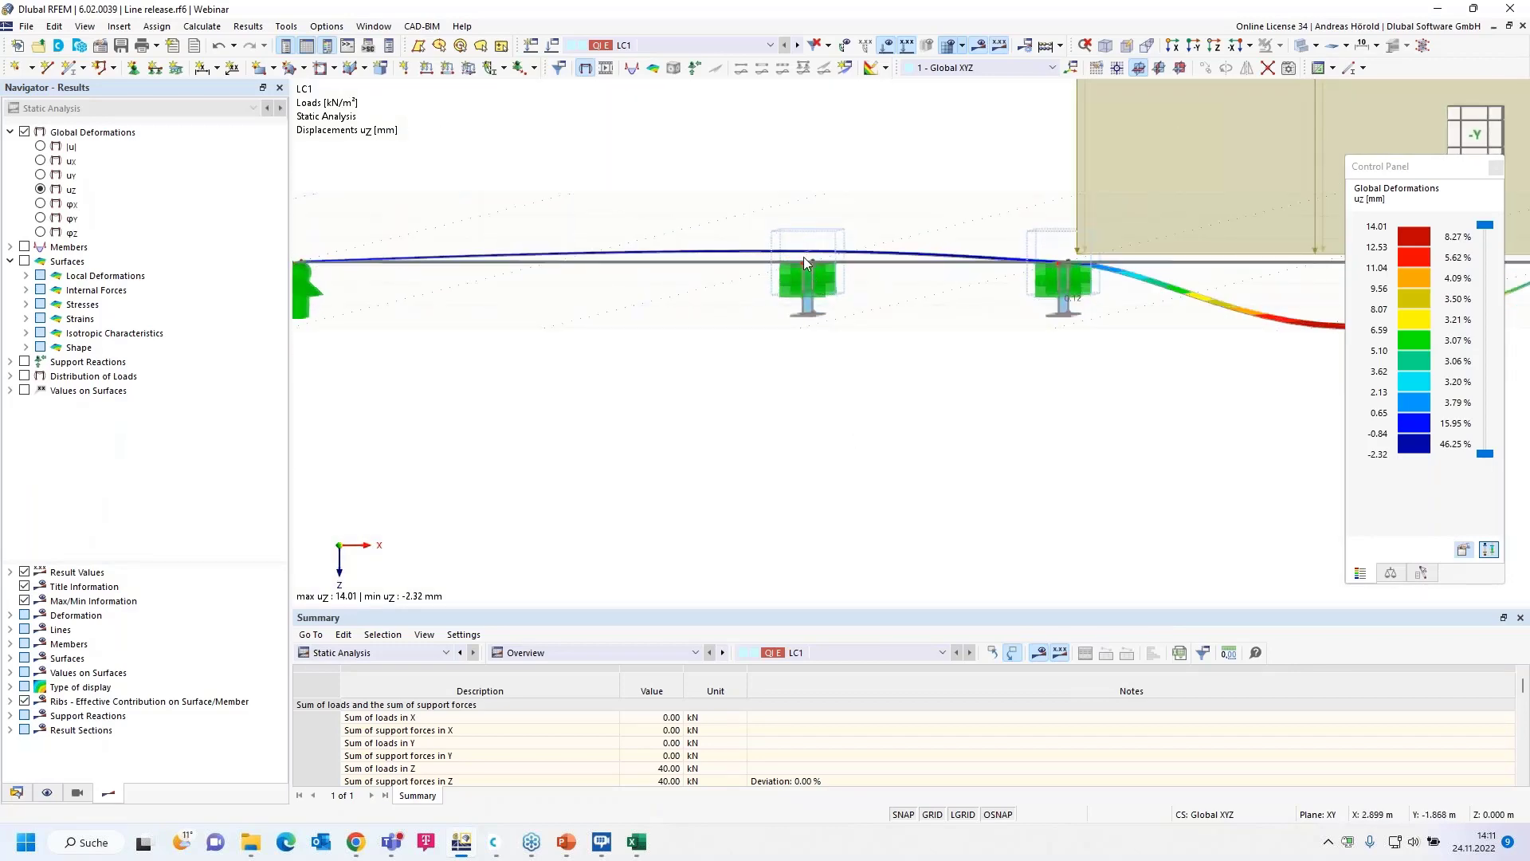
scroll(804, 257, up, 5)
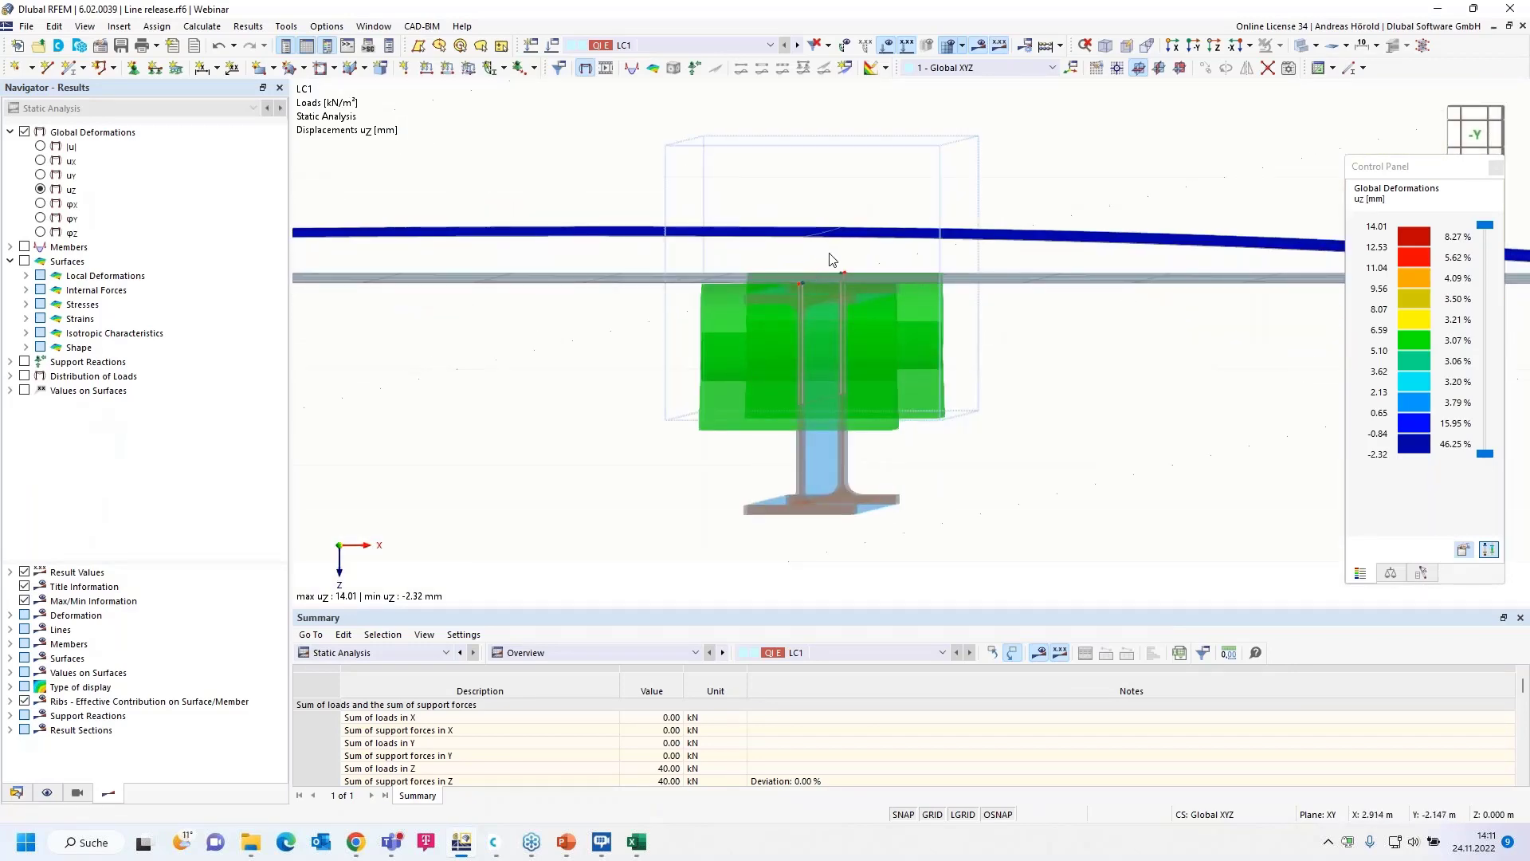
ctrl+middle_drag(1066, 468, 1015, 511)
scroll(835, 429, down, 5)
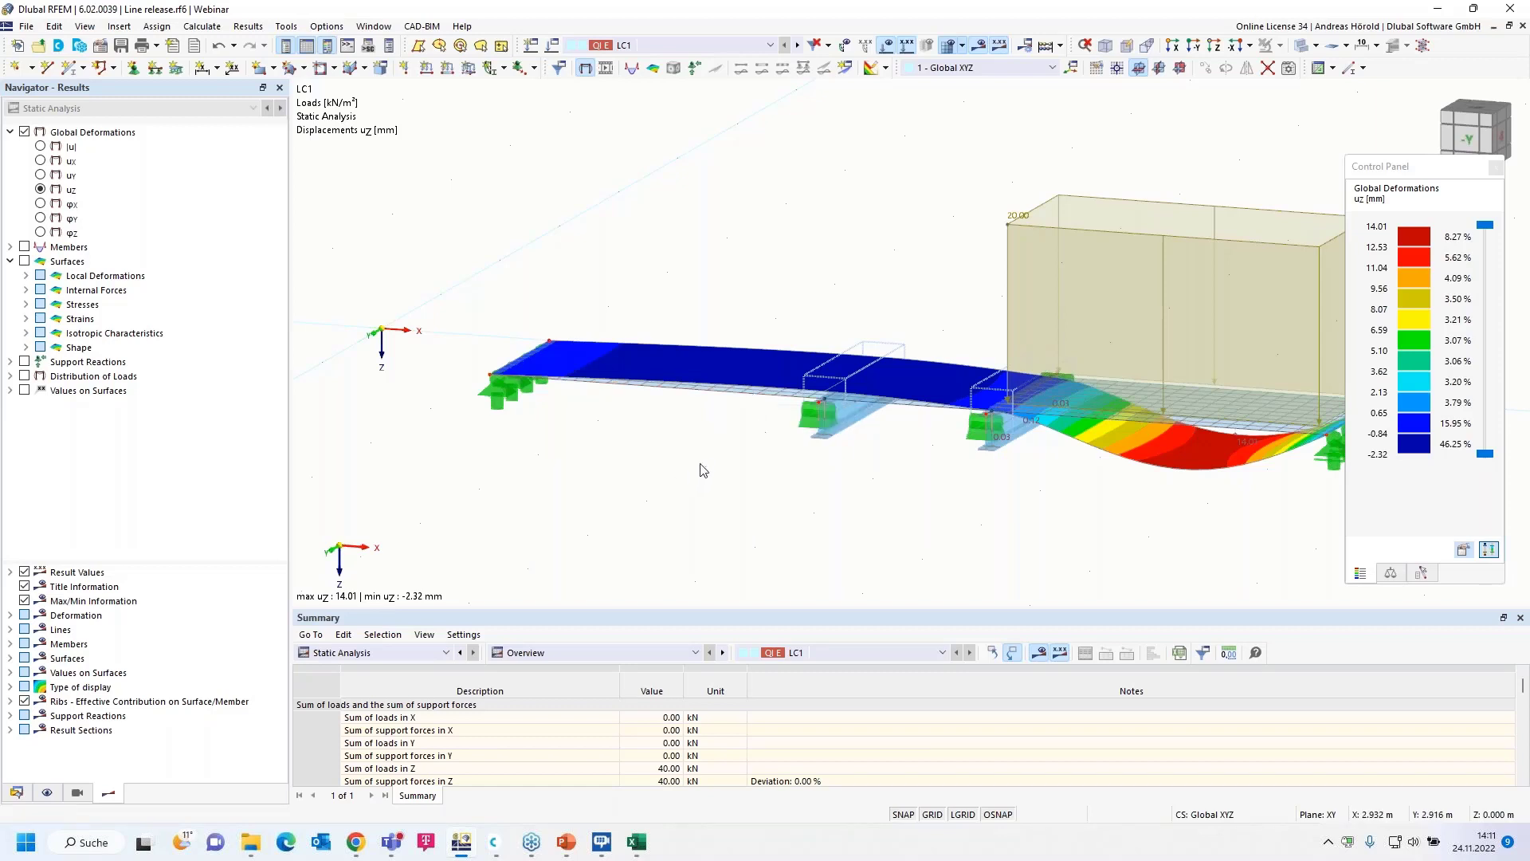
ctrl+middle_drag(700, 470, 610, 461)
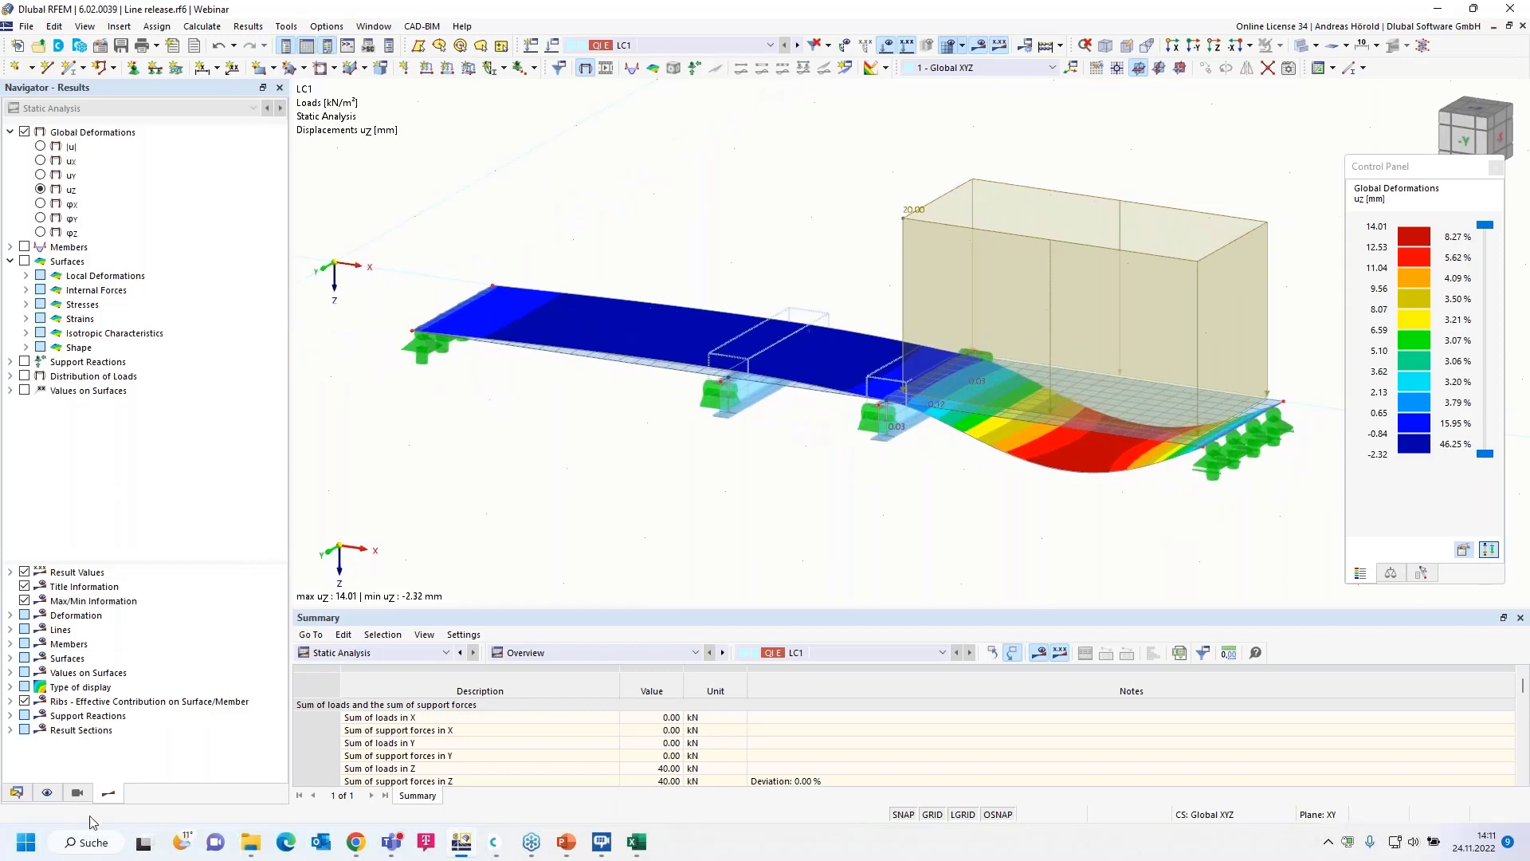
- Return the Navigator to Data and make Parts list.rf6 the active model
click(17, 792)
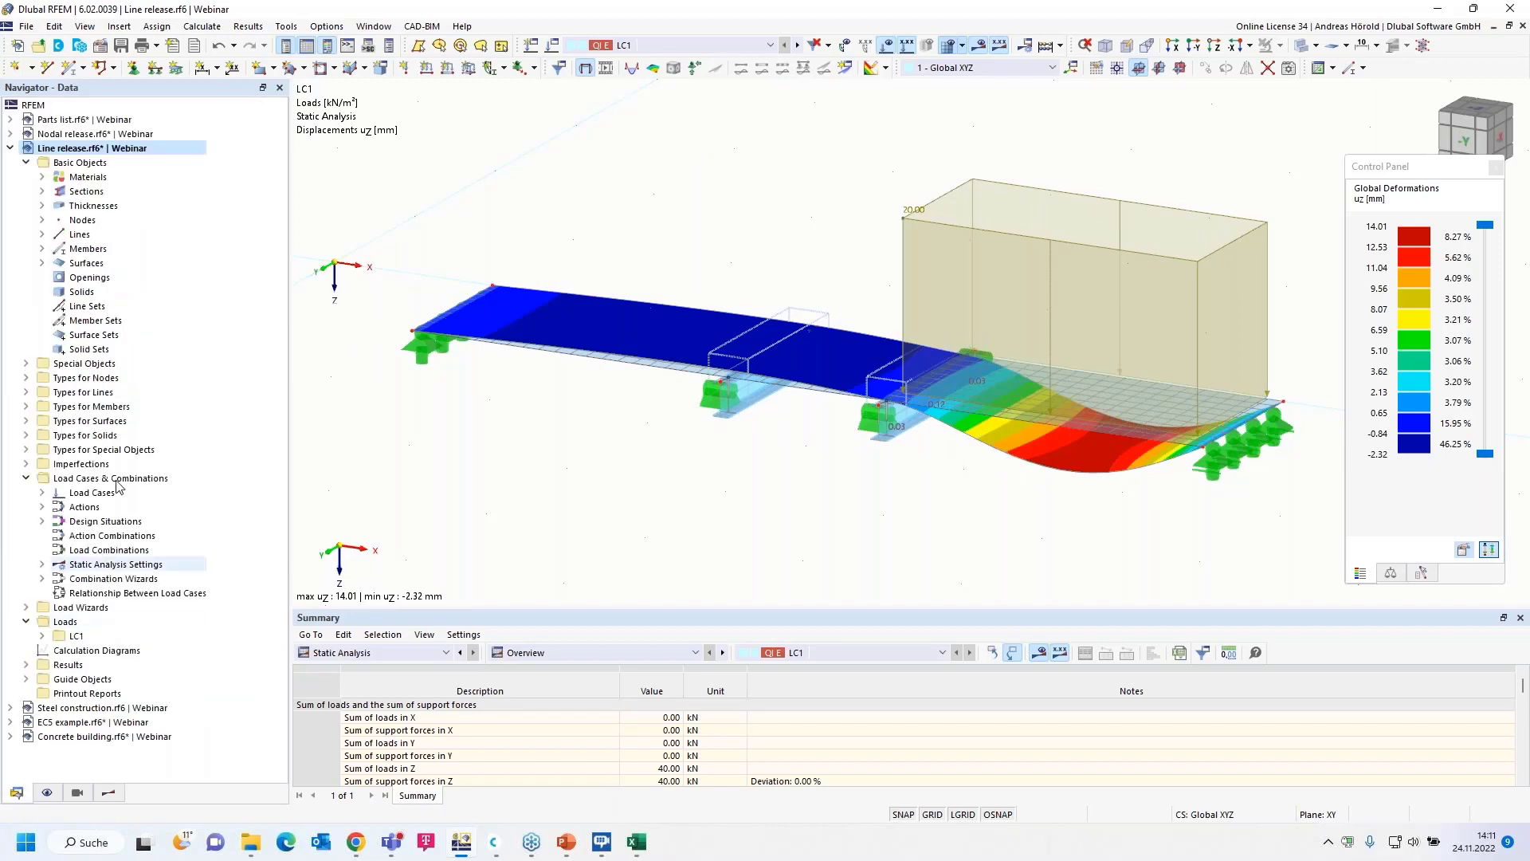
click(97, 124)
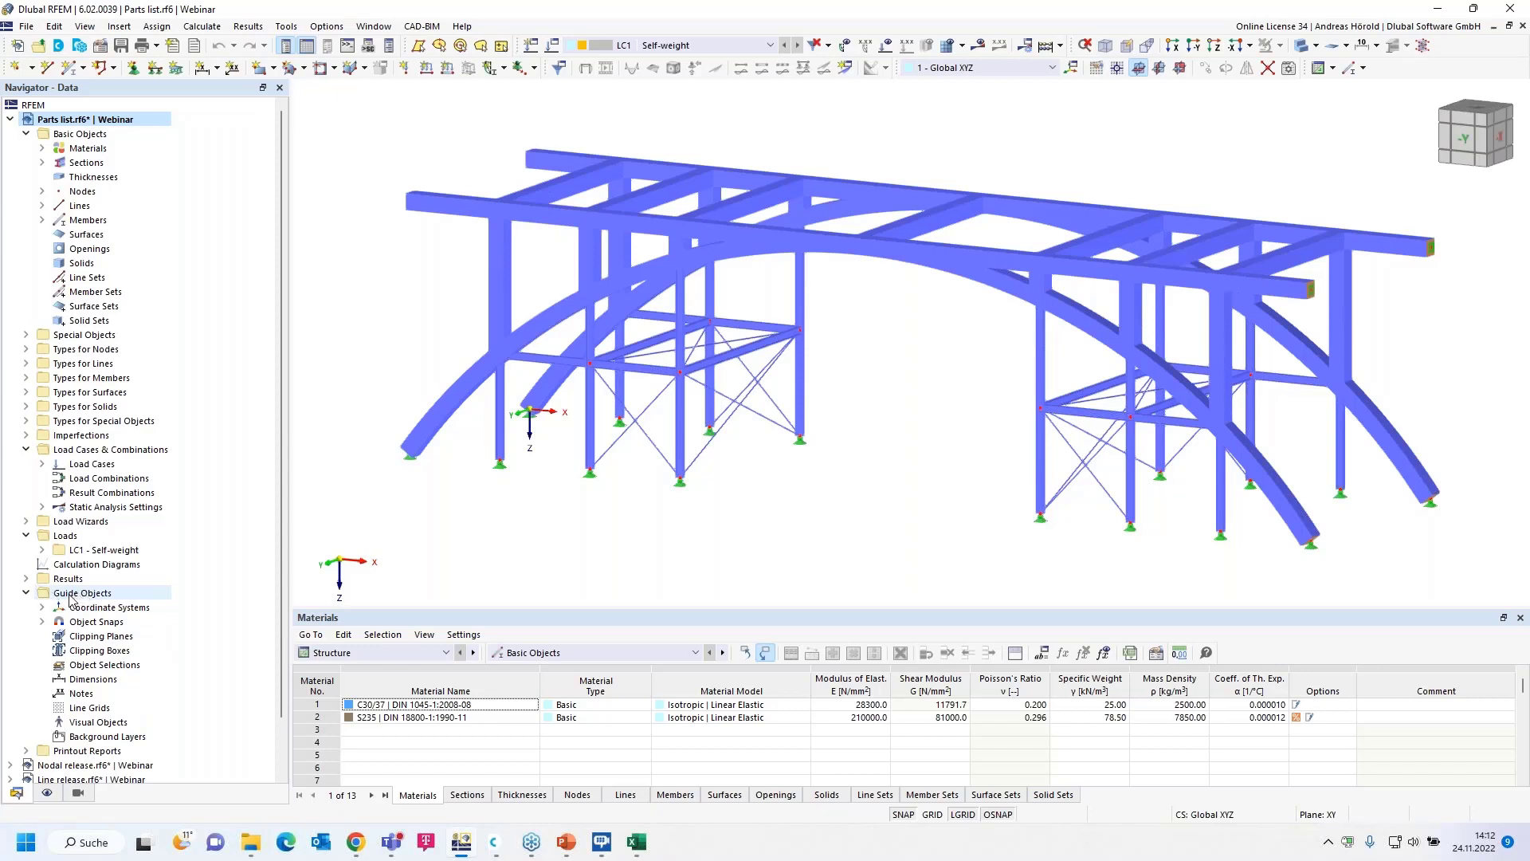
- Start a new object selection that filters Members
right_click(86, 666)
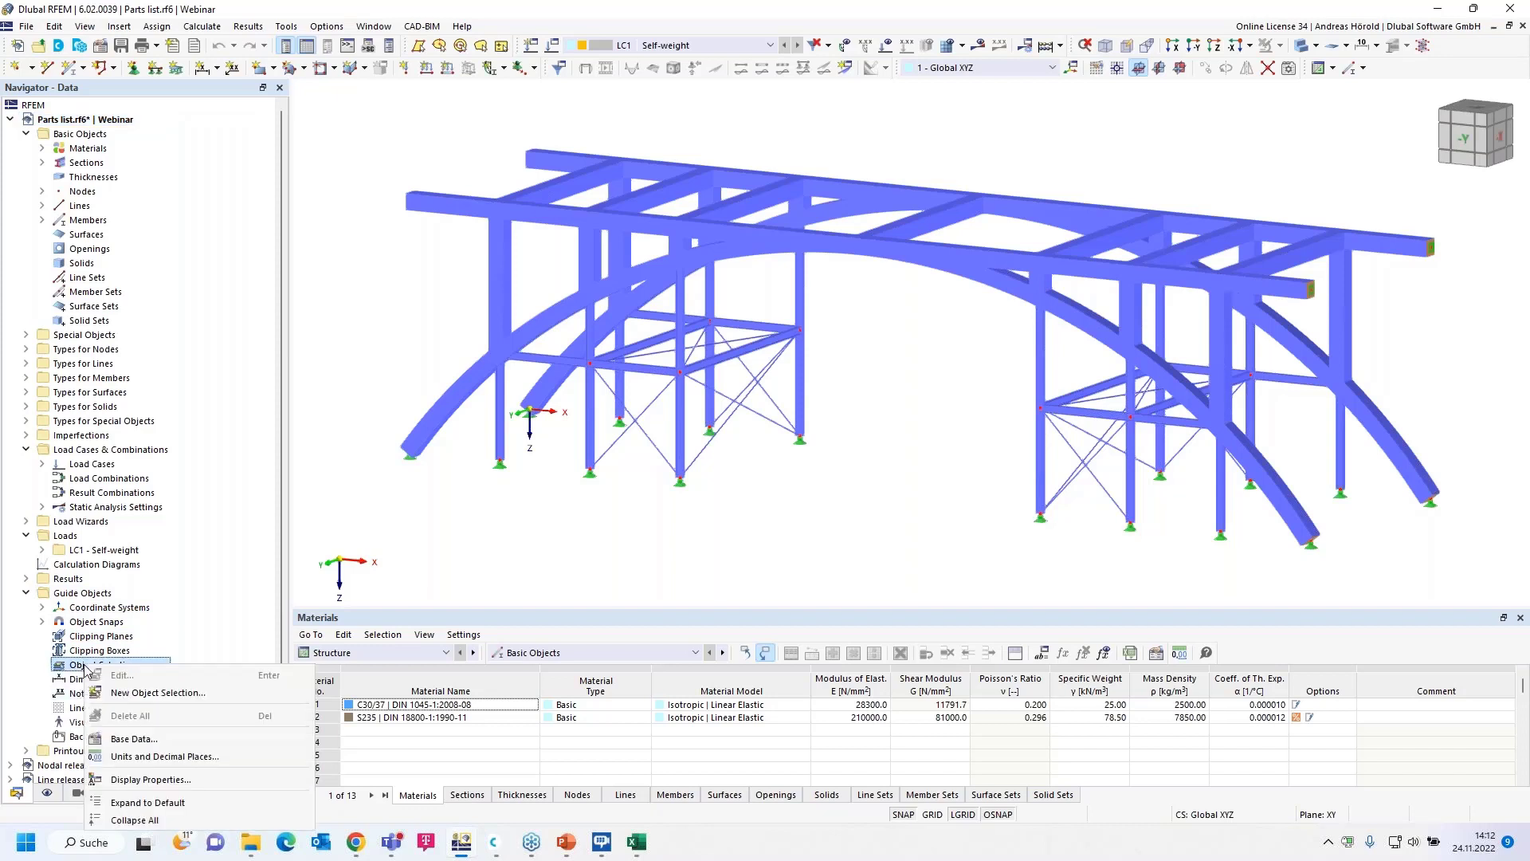
click(156, 694)
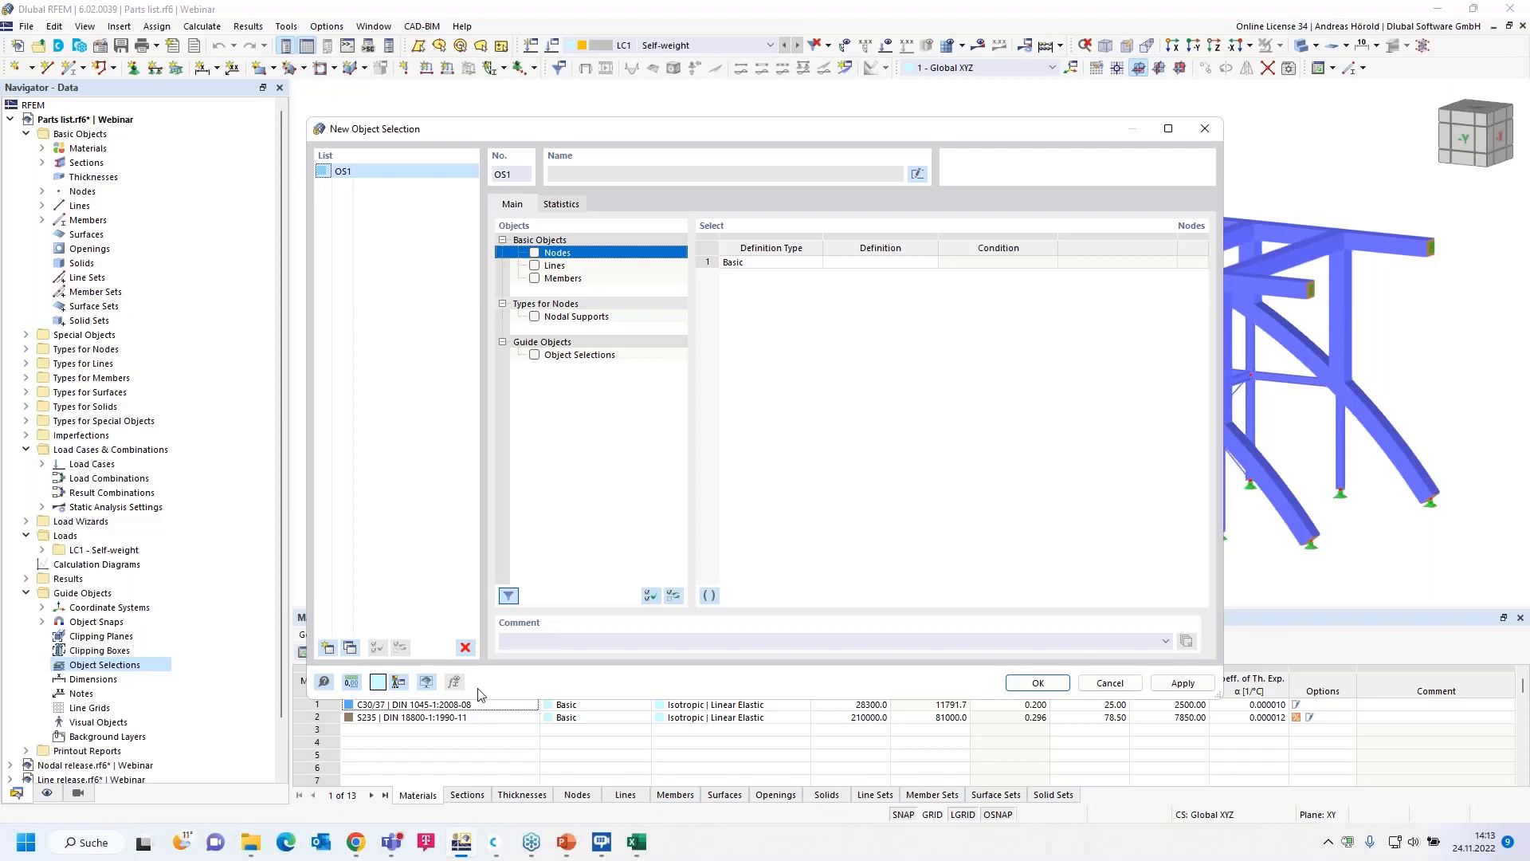
click(535, 279)
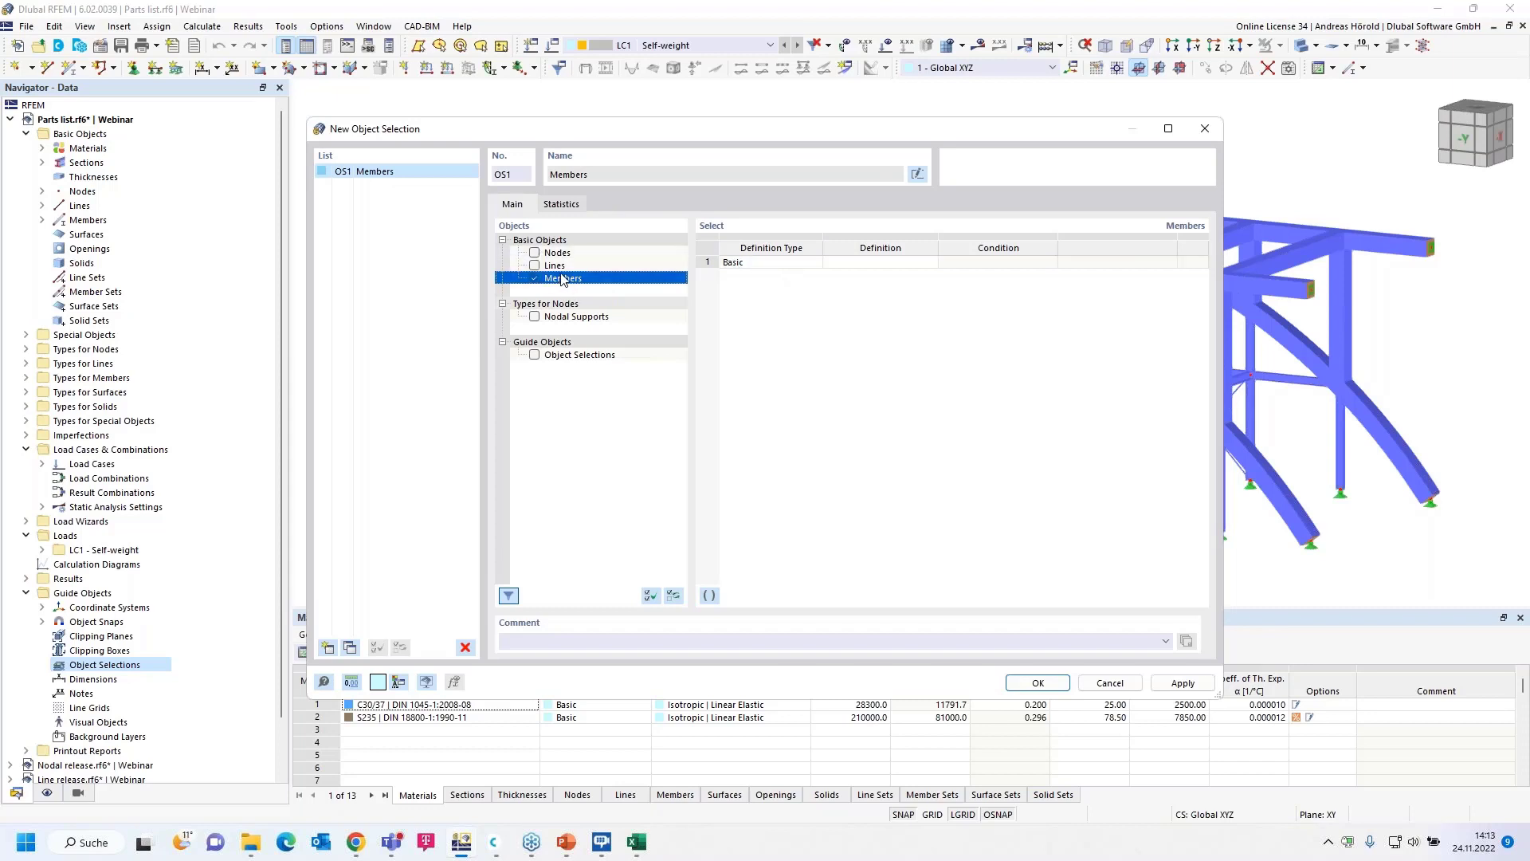
click(731, 262)
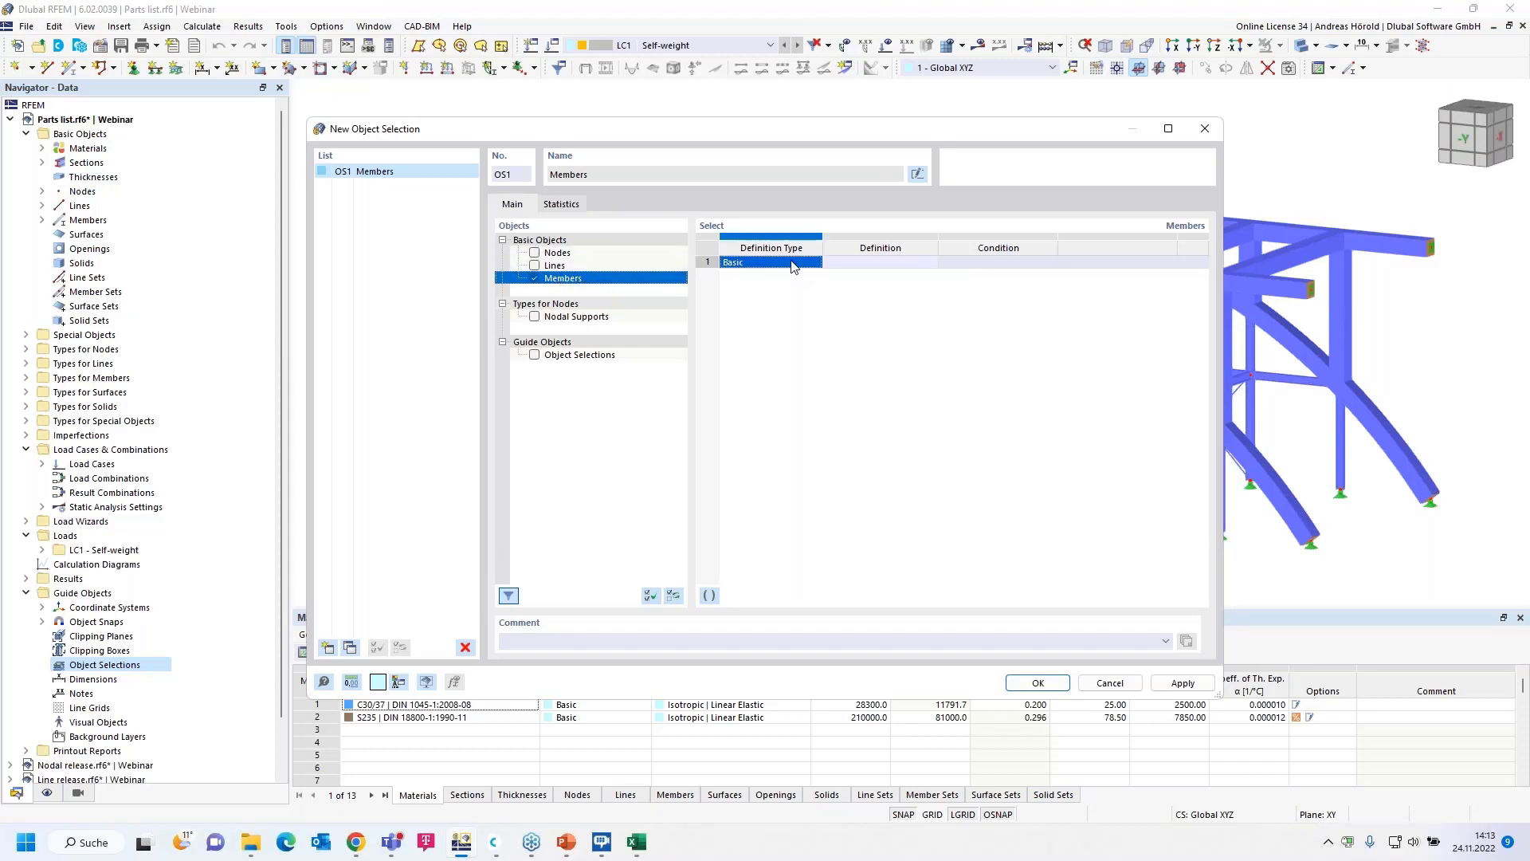
click(814, 264)
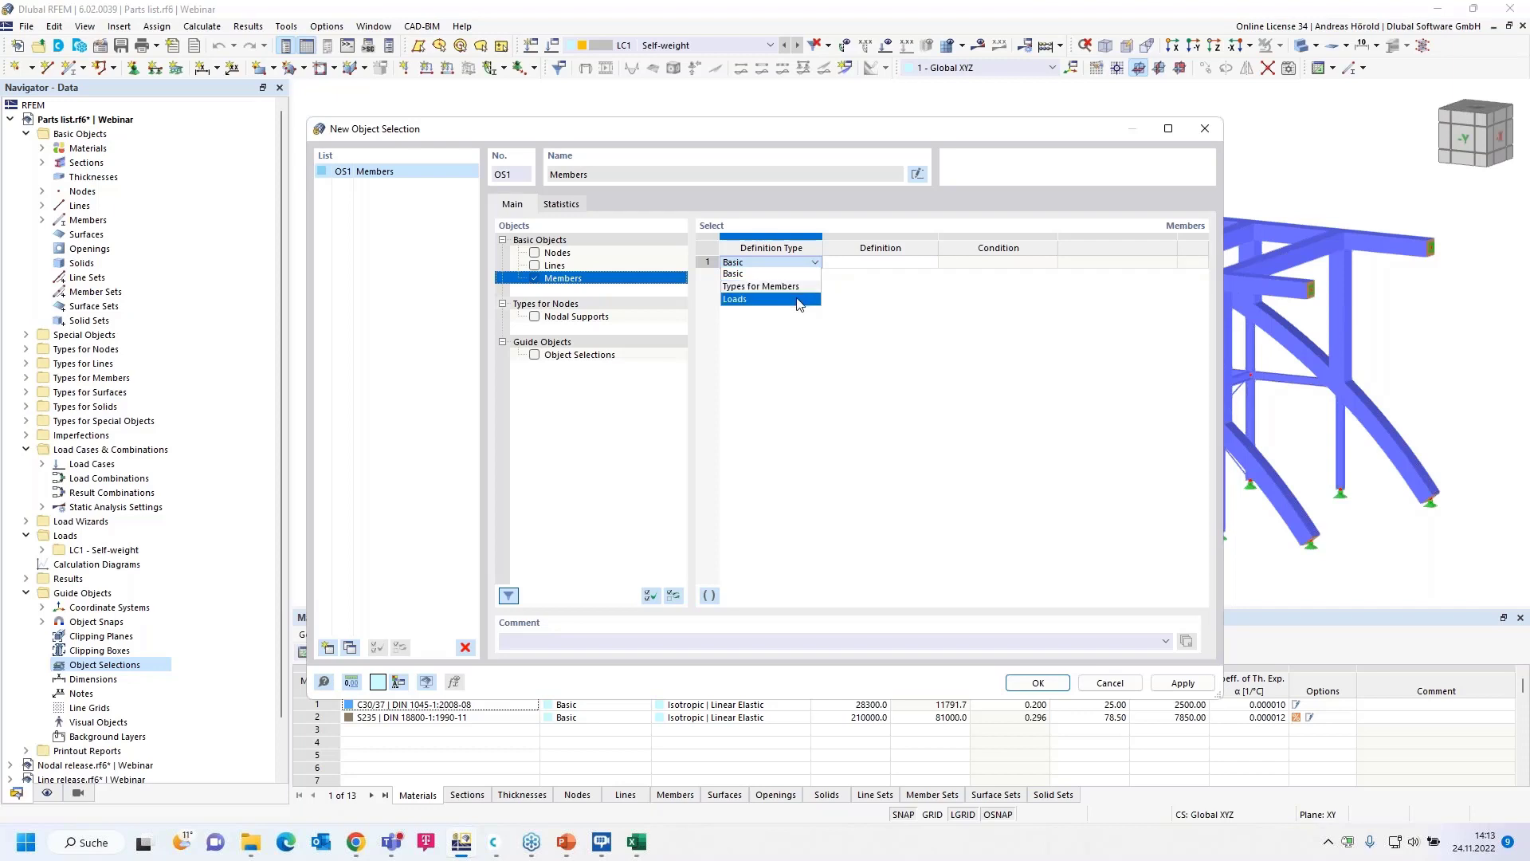
- Set the first rule to Section Equals 2 - HEB 400
click(875, 266)
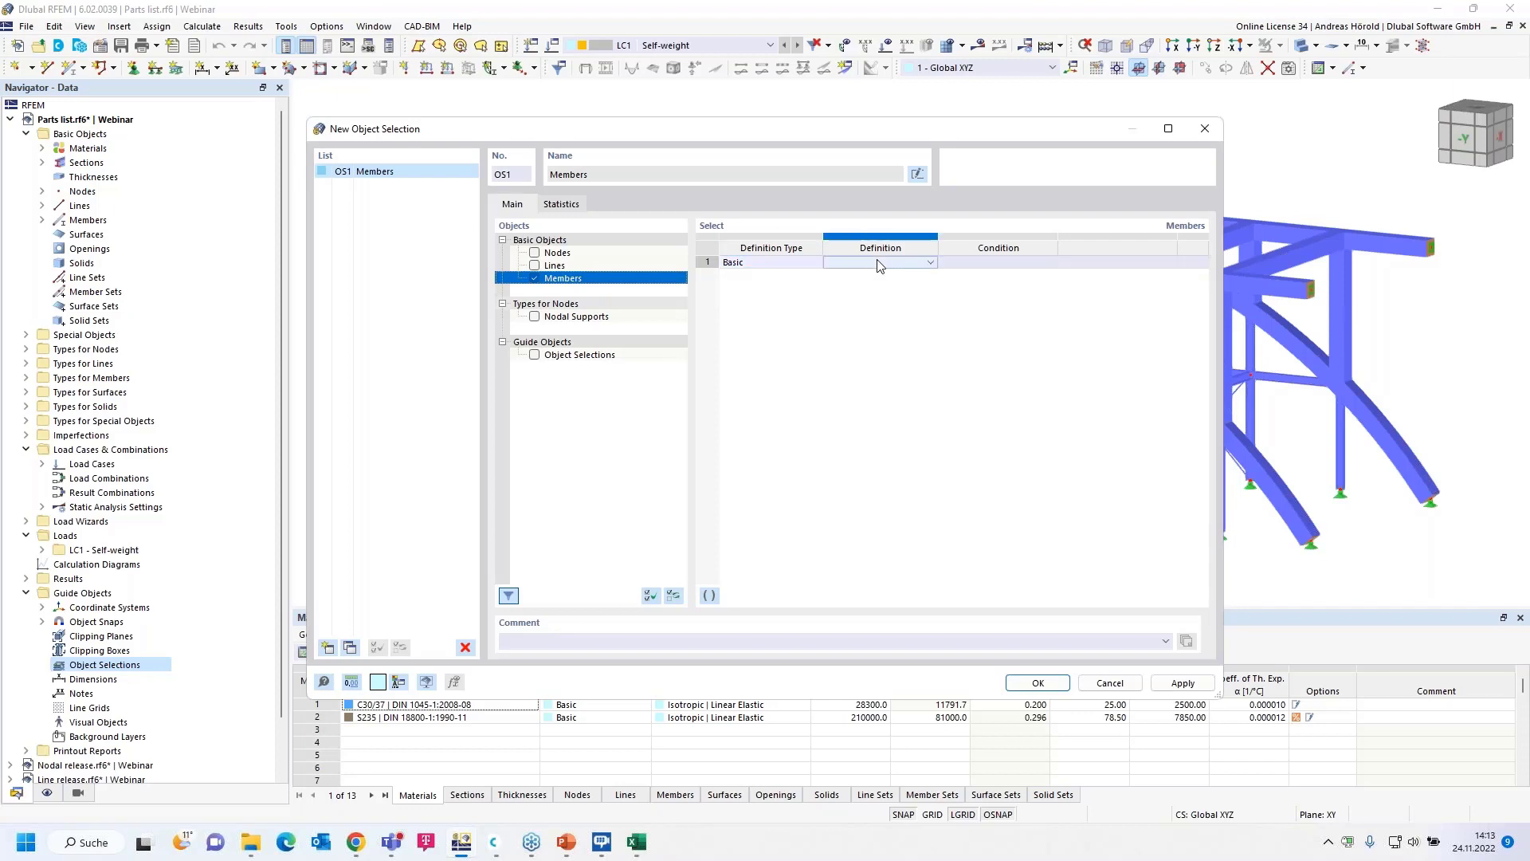
click(931, 264)
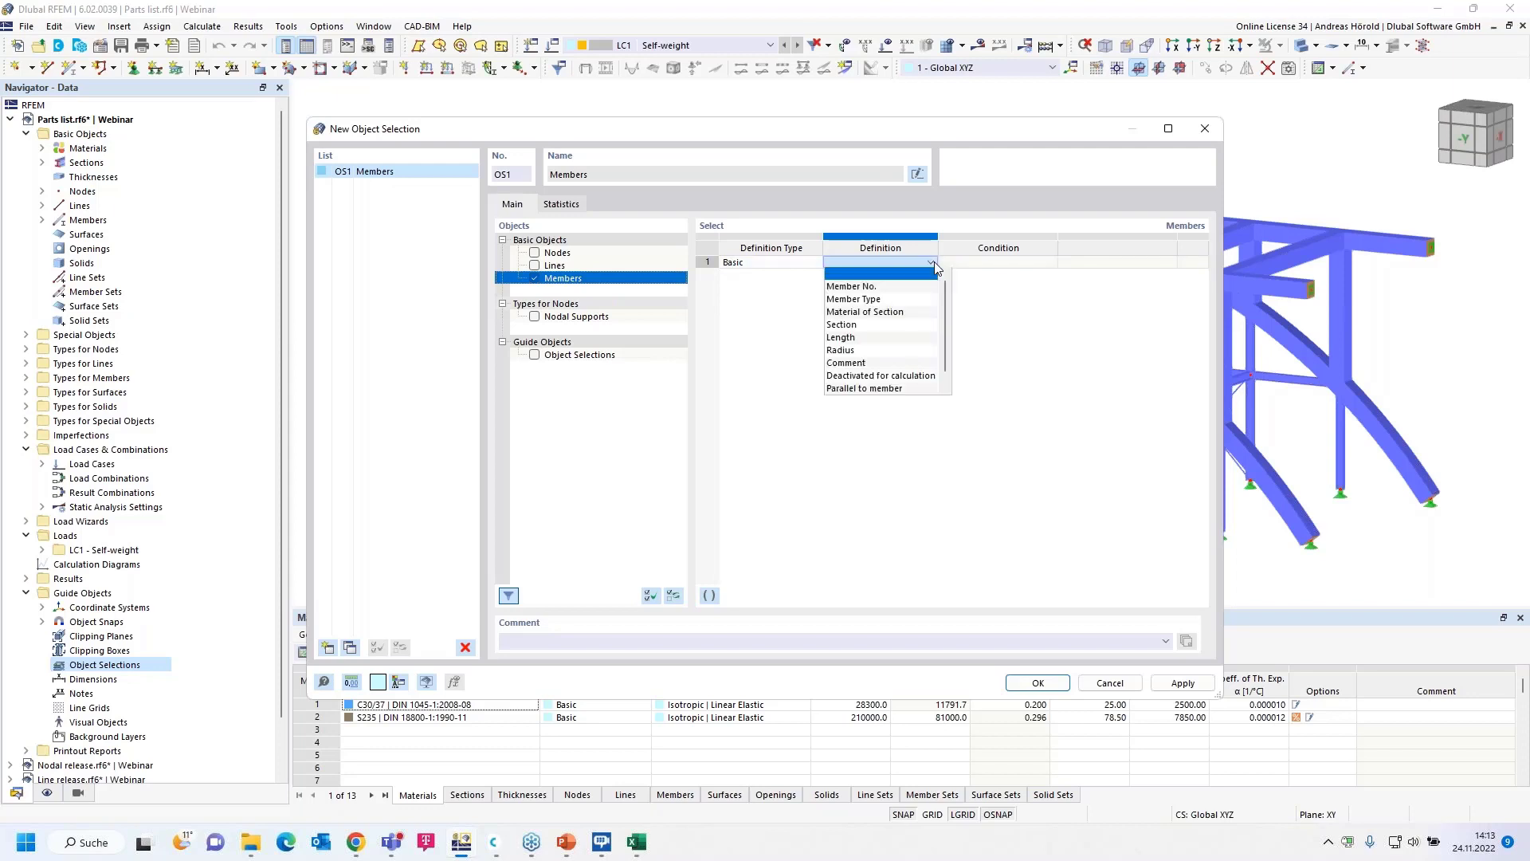
click(872, 325)
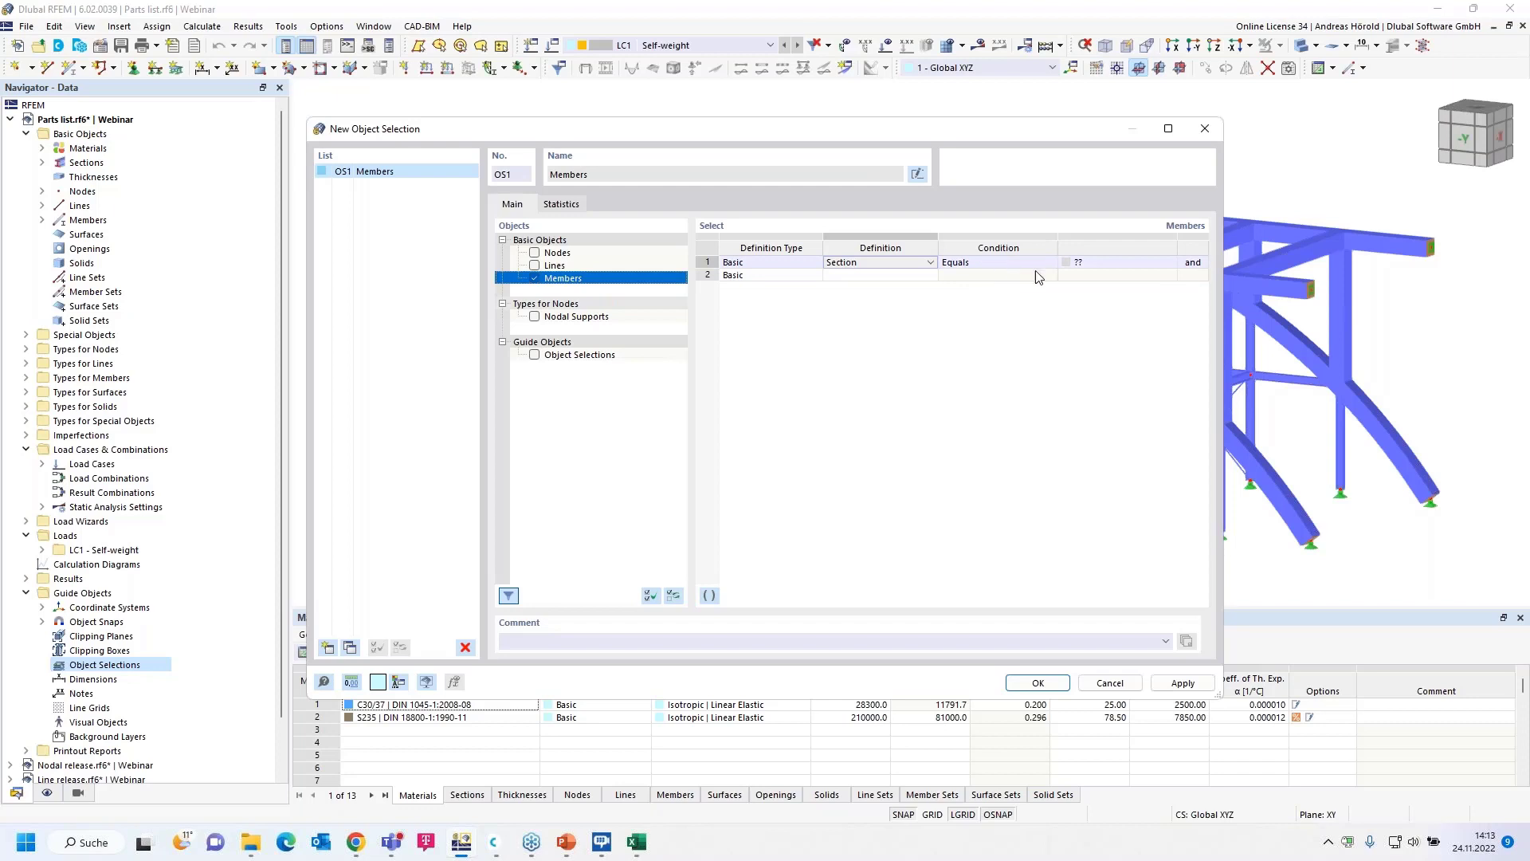
click(1165, 266)
click(1165, 266)
click(1157, 263)
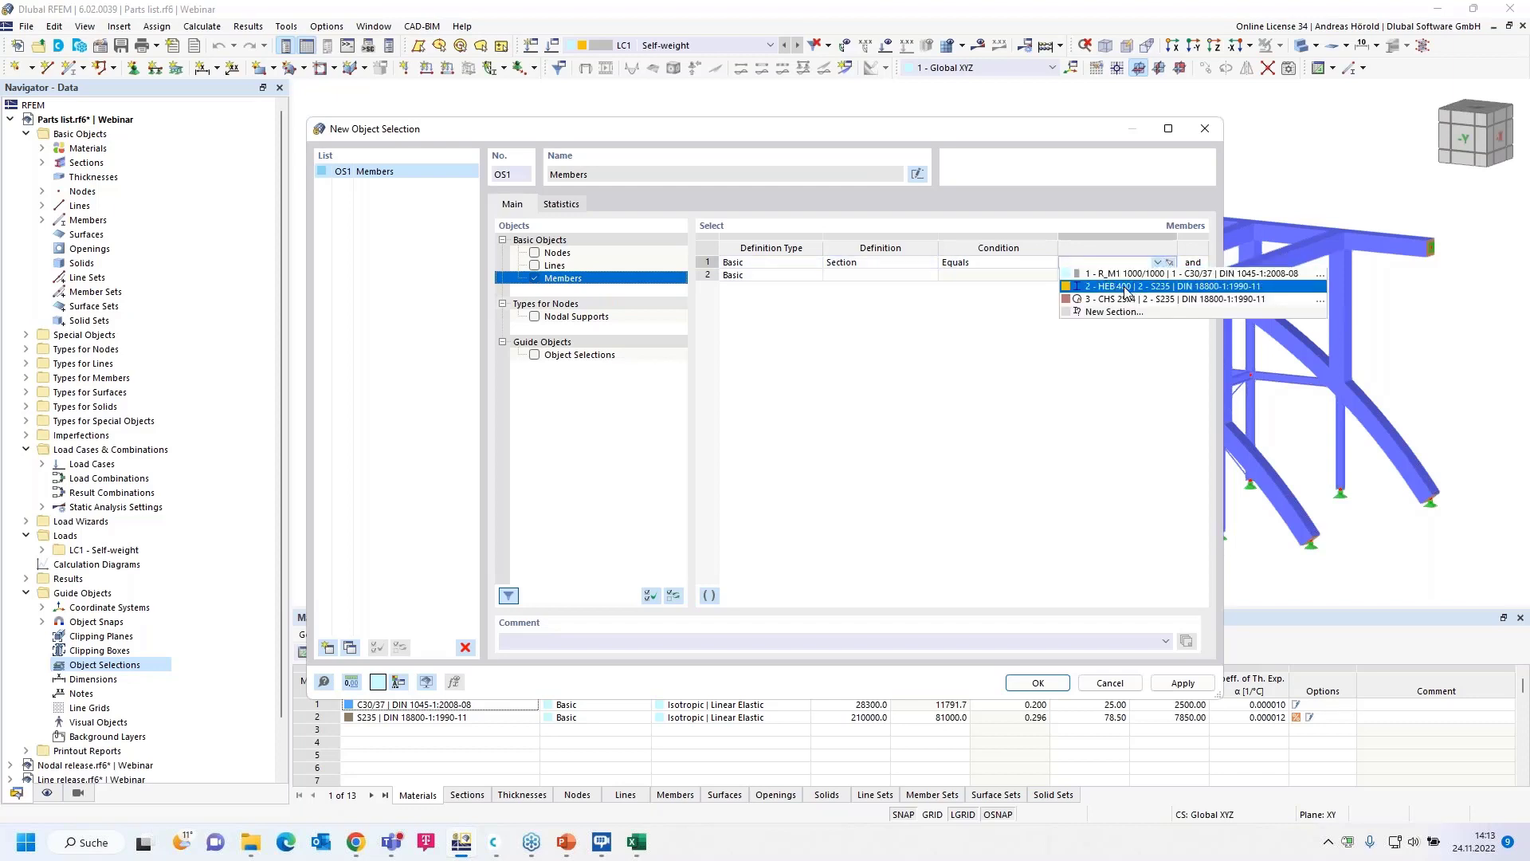
click(1126, 288)
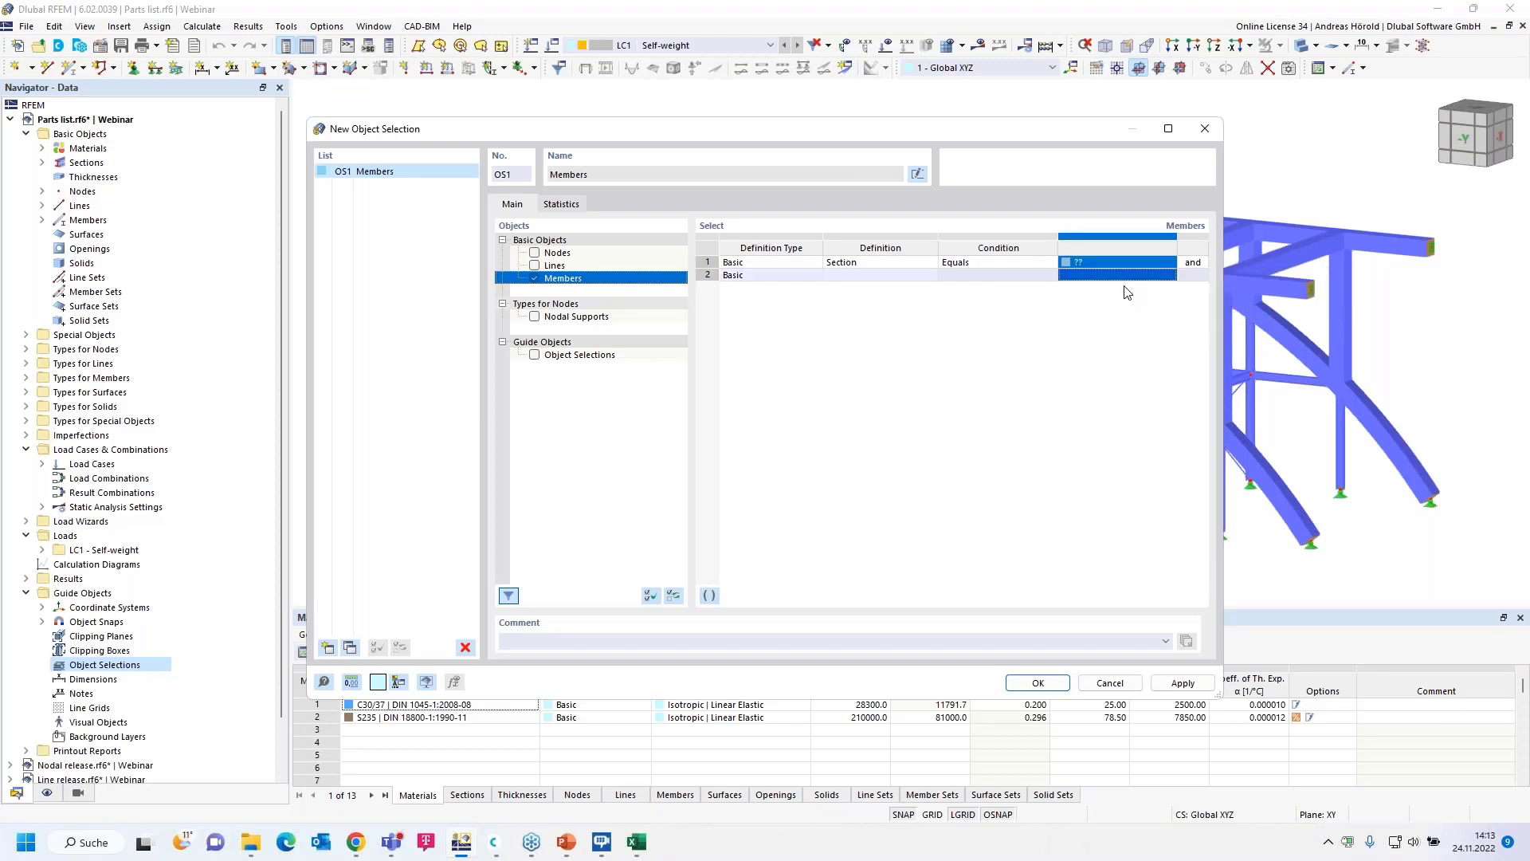
click(1127, 263)
click(1127, 263)
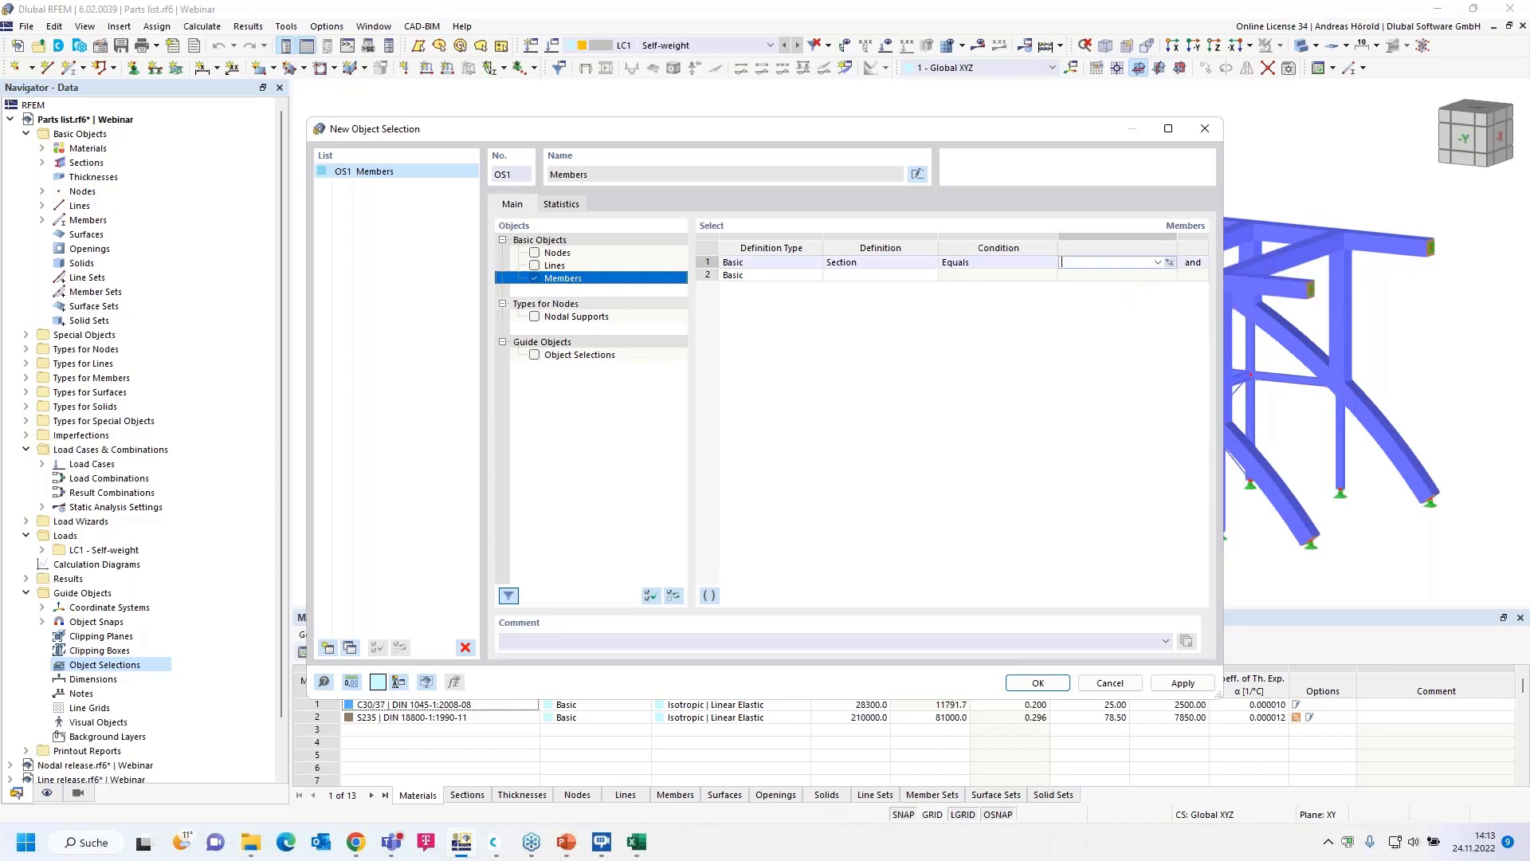
click(1157, 262)
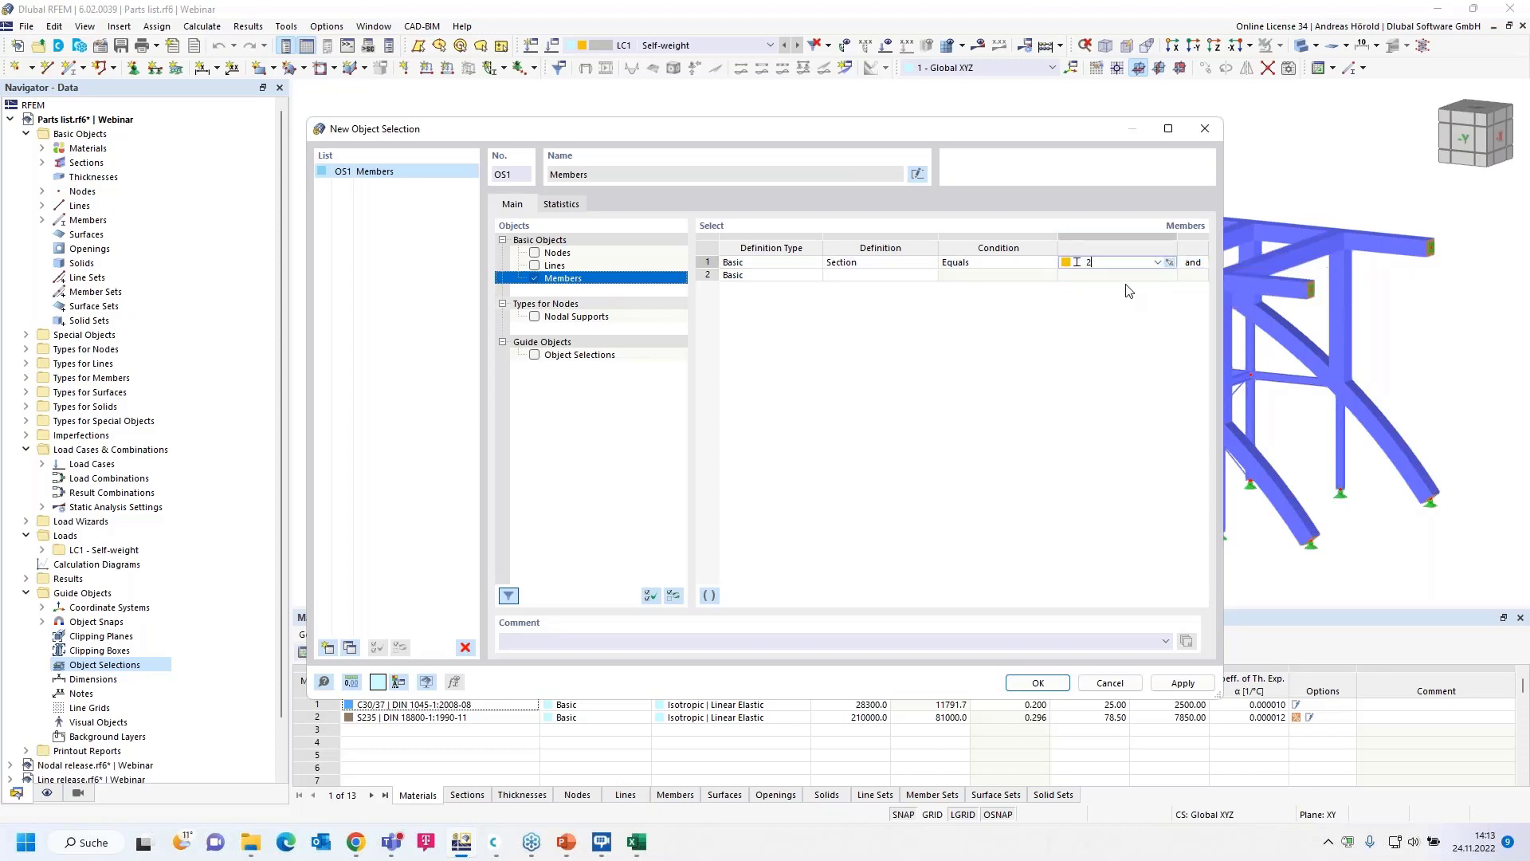
click(855, 275)
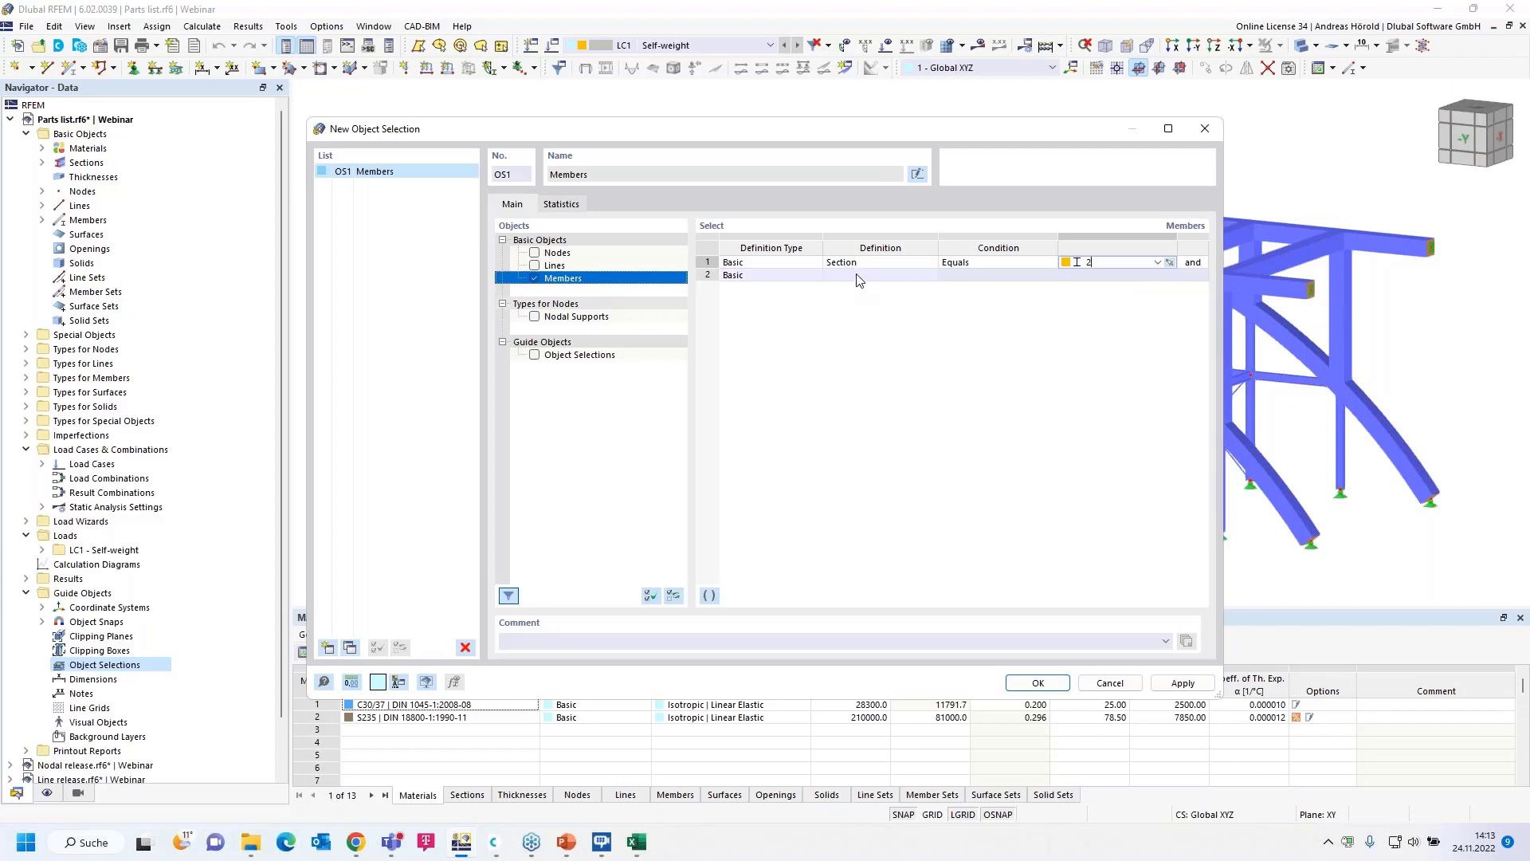
click(858, 276)
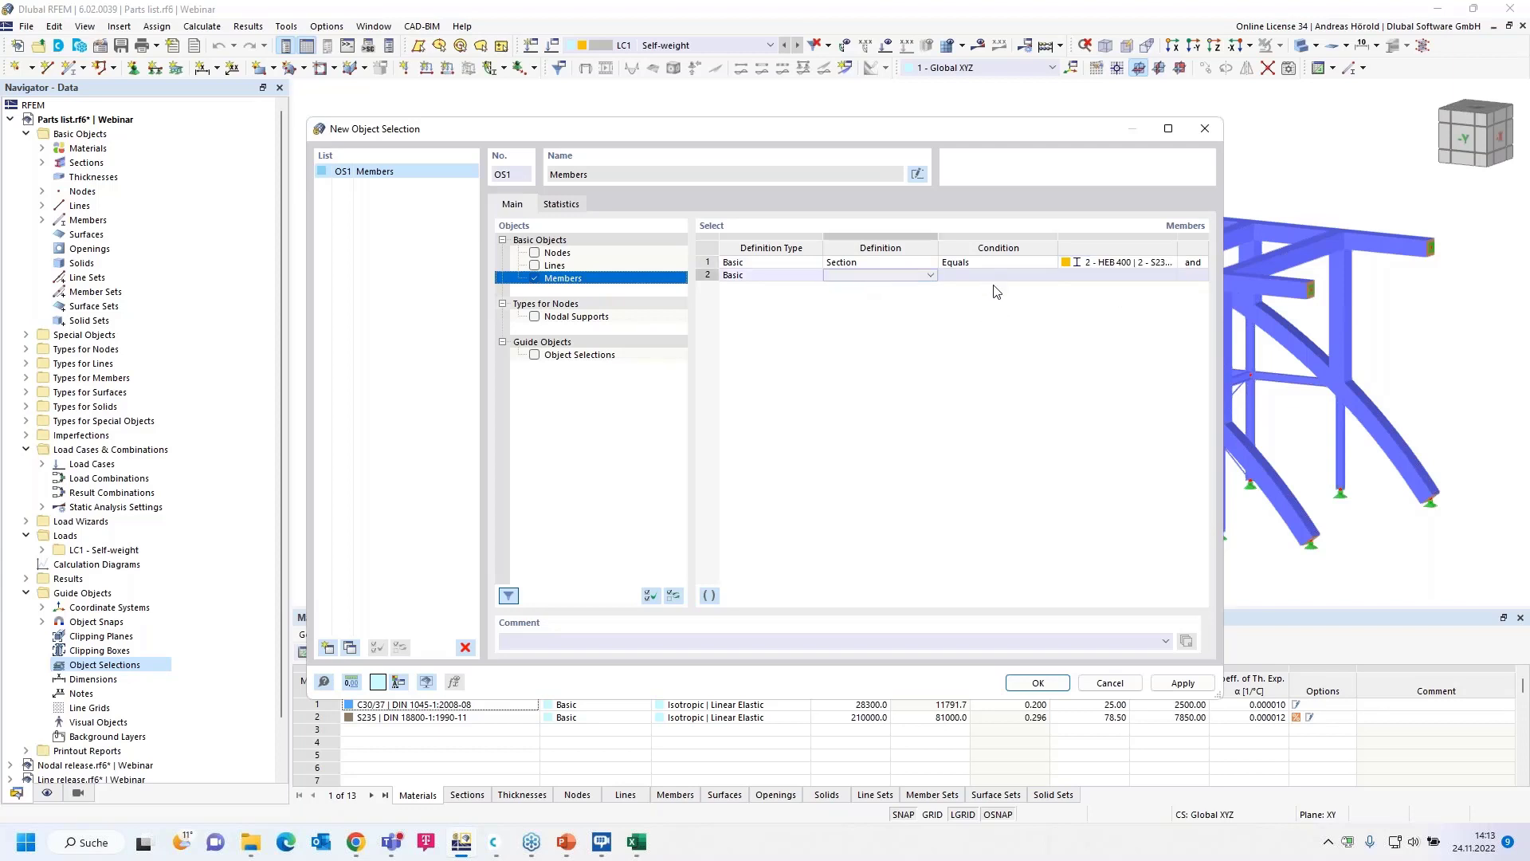
- Save OS1, then reopen OS1 - Members from the Navigator for editing
click(1038, 683)
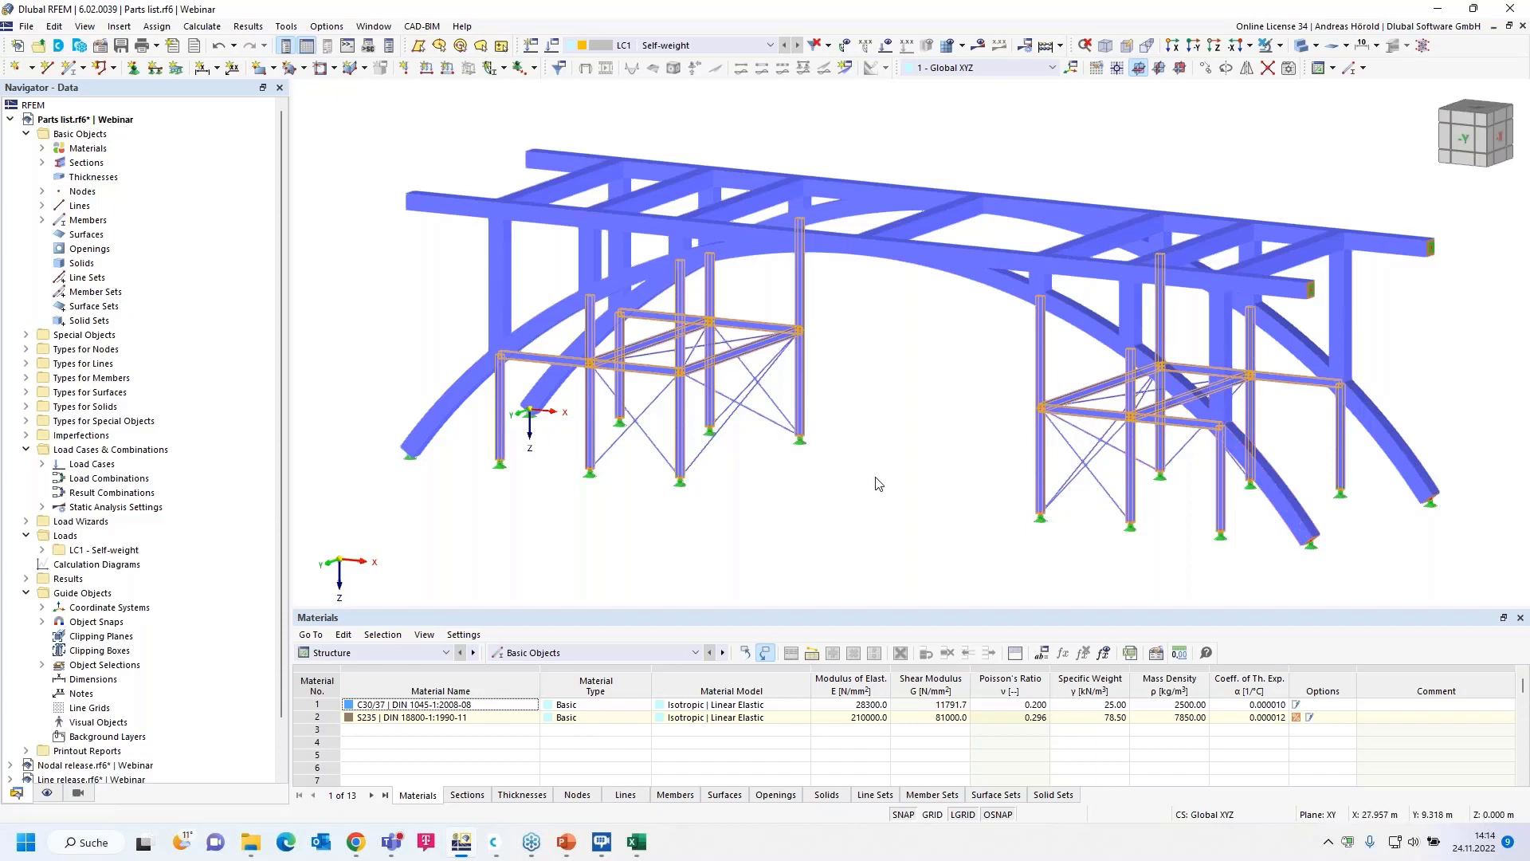
click(41, 664)
double_click(128, 679)
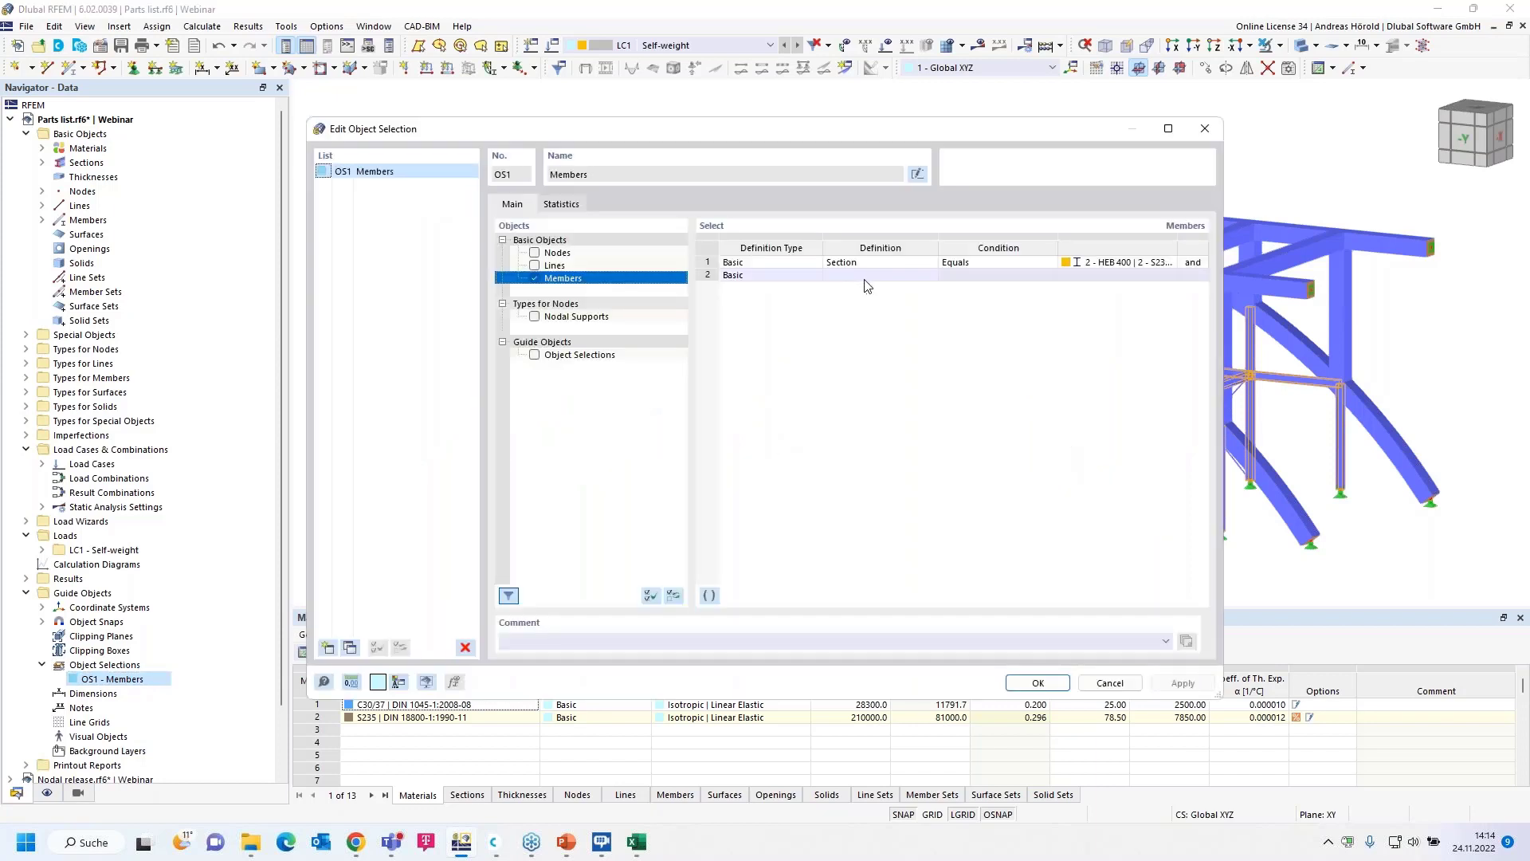
- Add a second rule, Length Is Greater Than 6 m, and save OS1
click(870, 276)
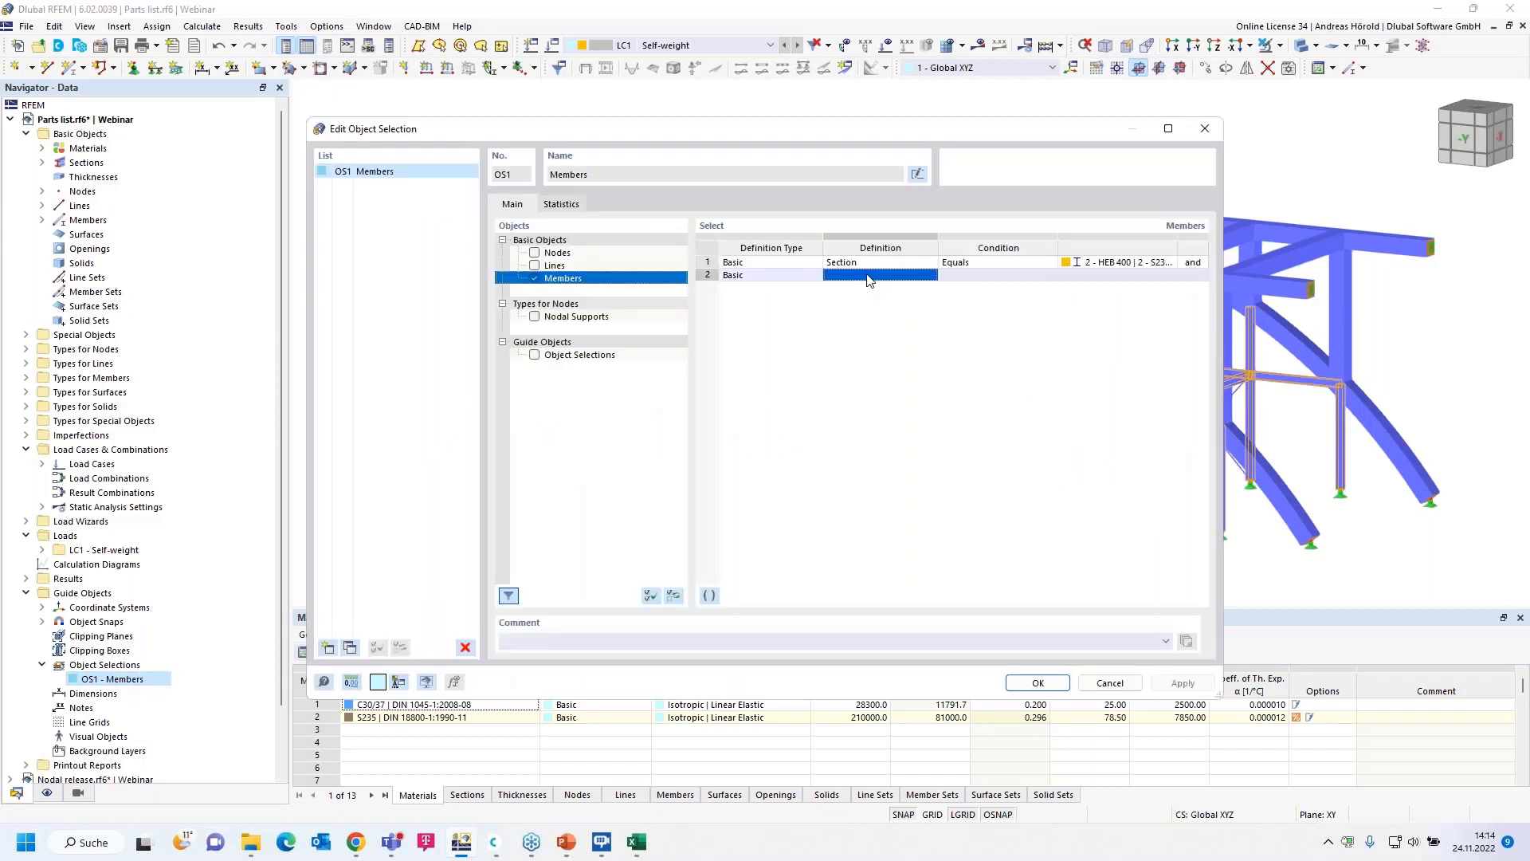
click(927, 278)
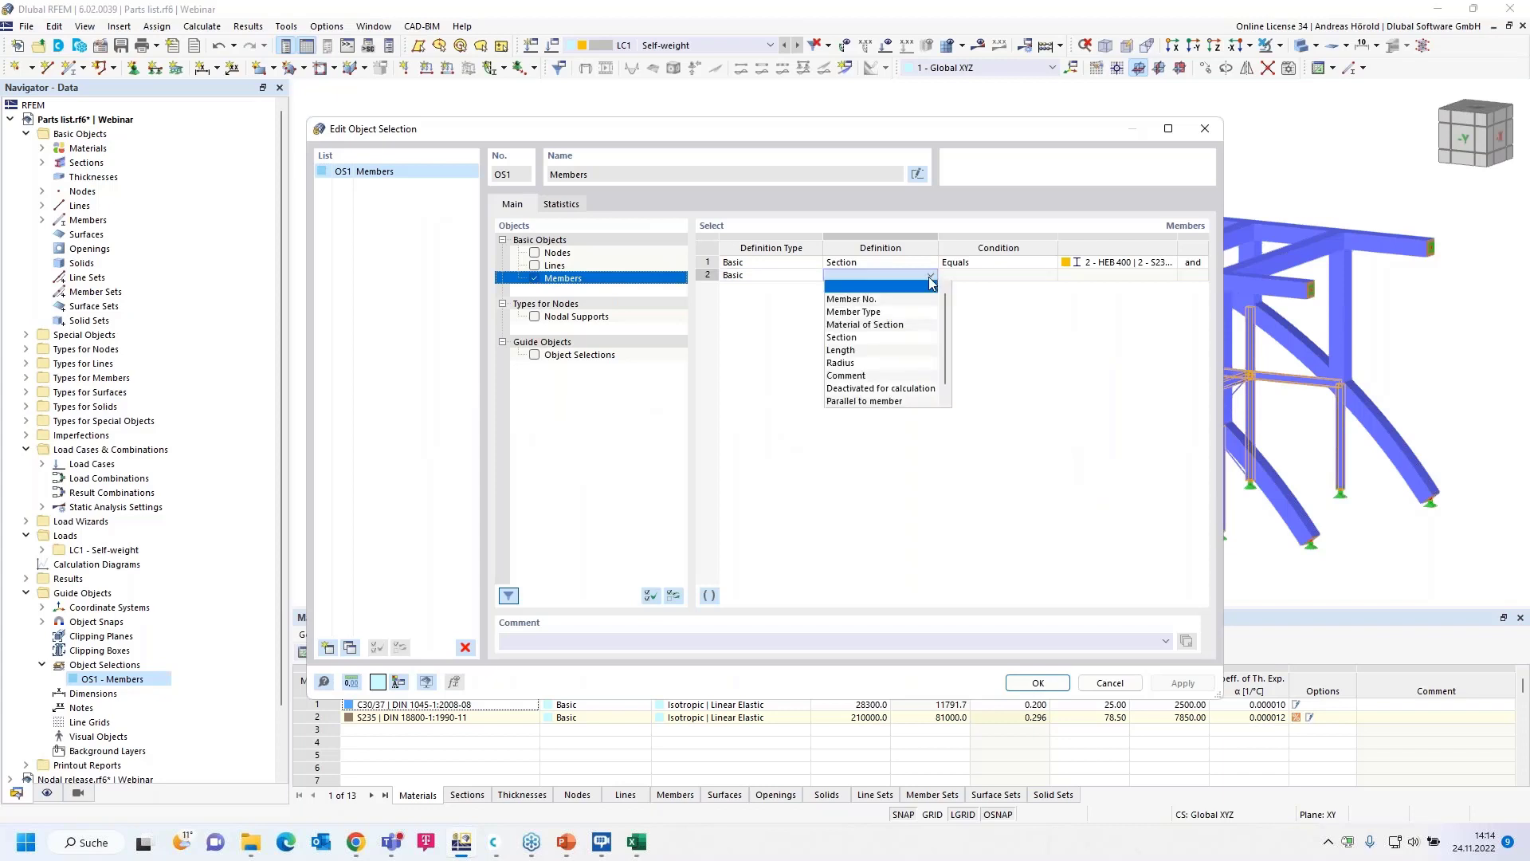
click(889, 351)
click(981, 277)
click(981, 279)
click(1049, 276)
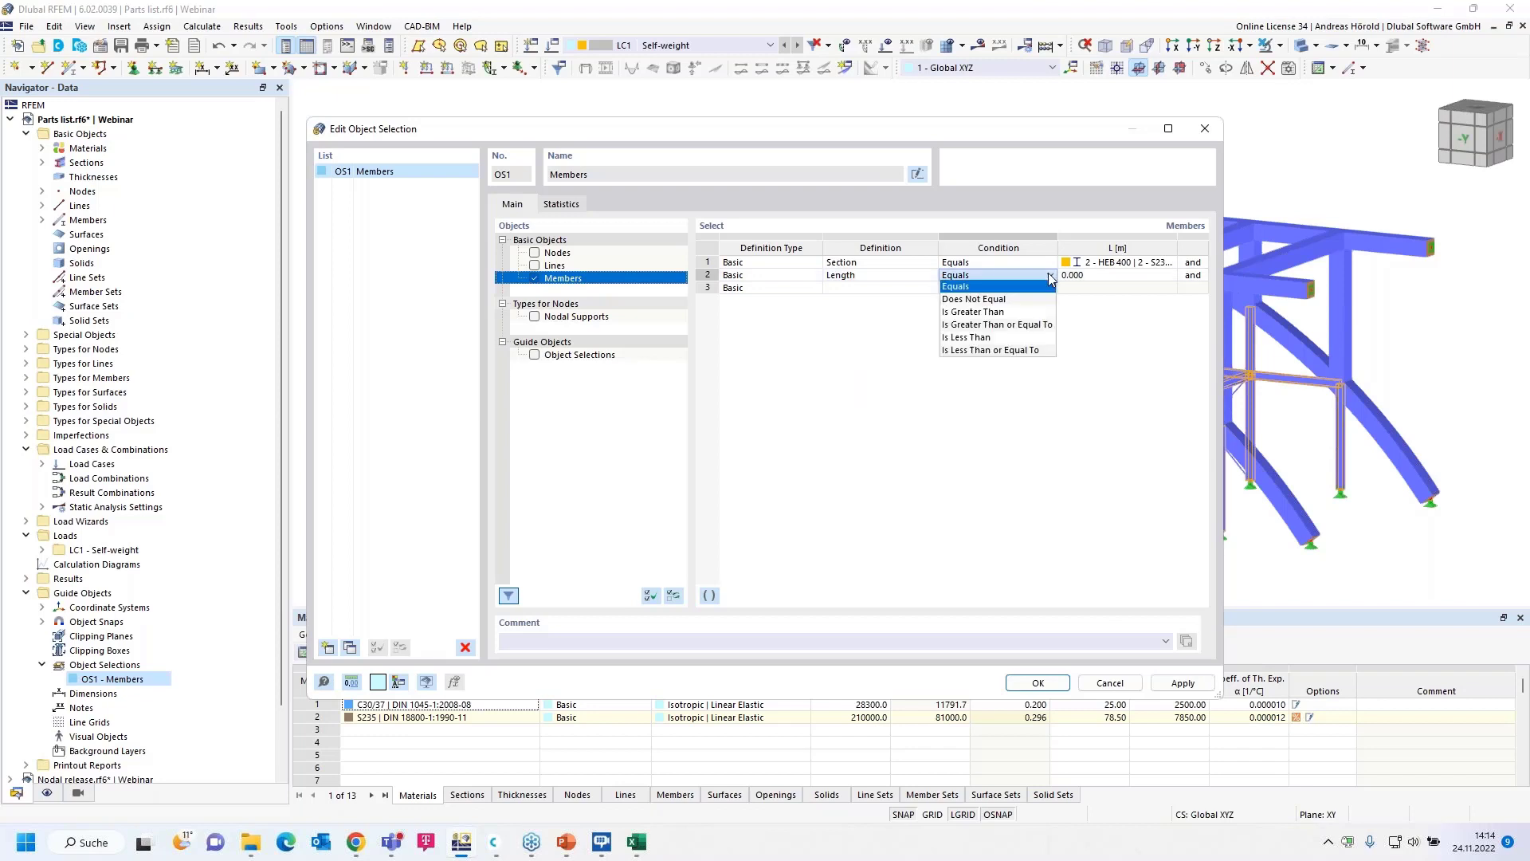
click(1017, 317)
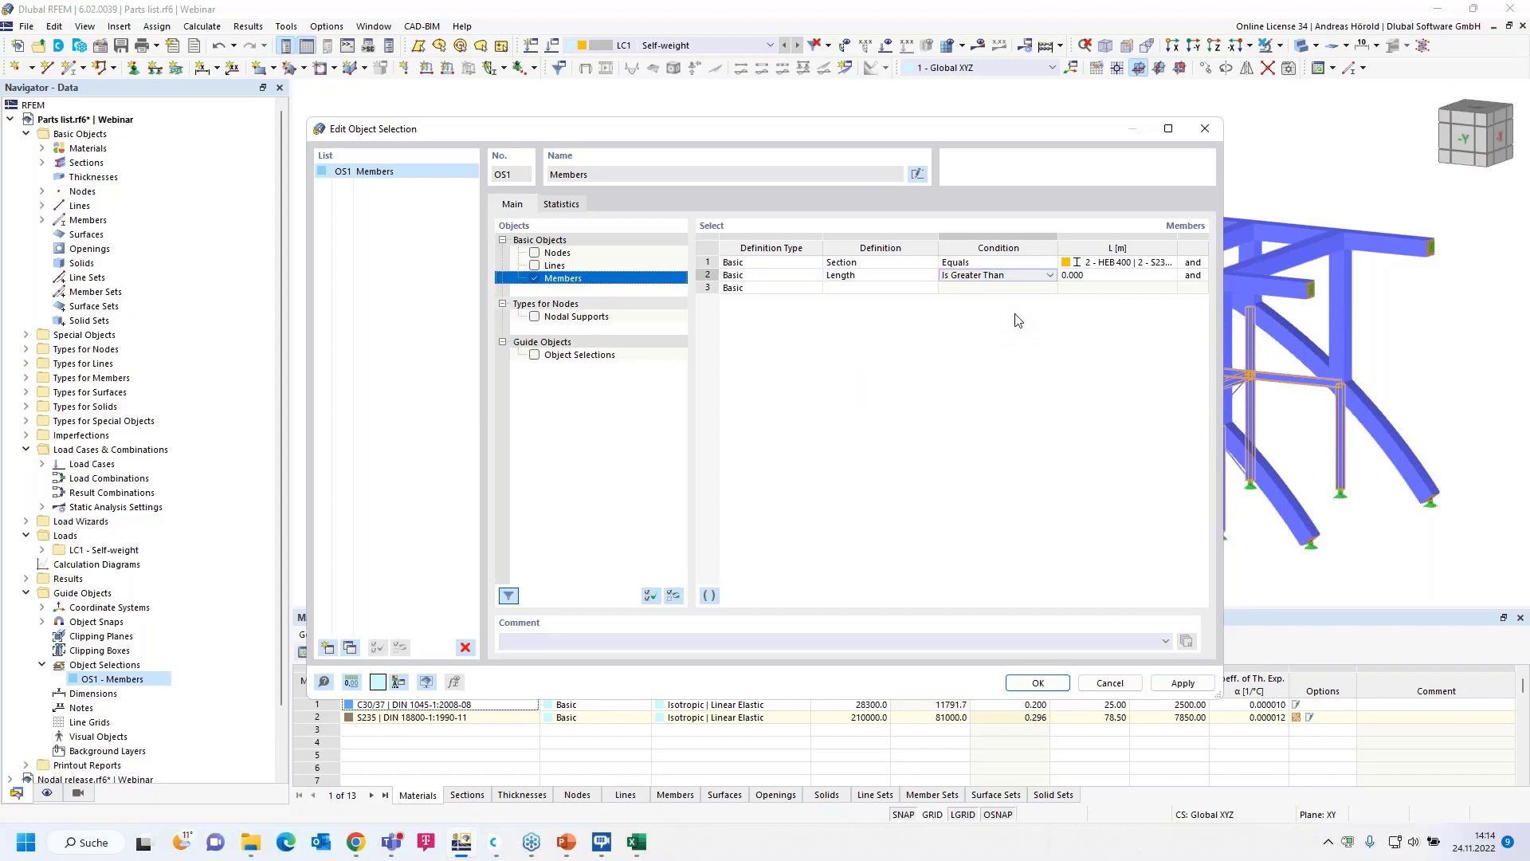
click(1103, 278)
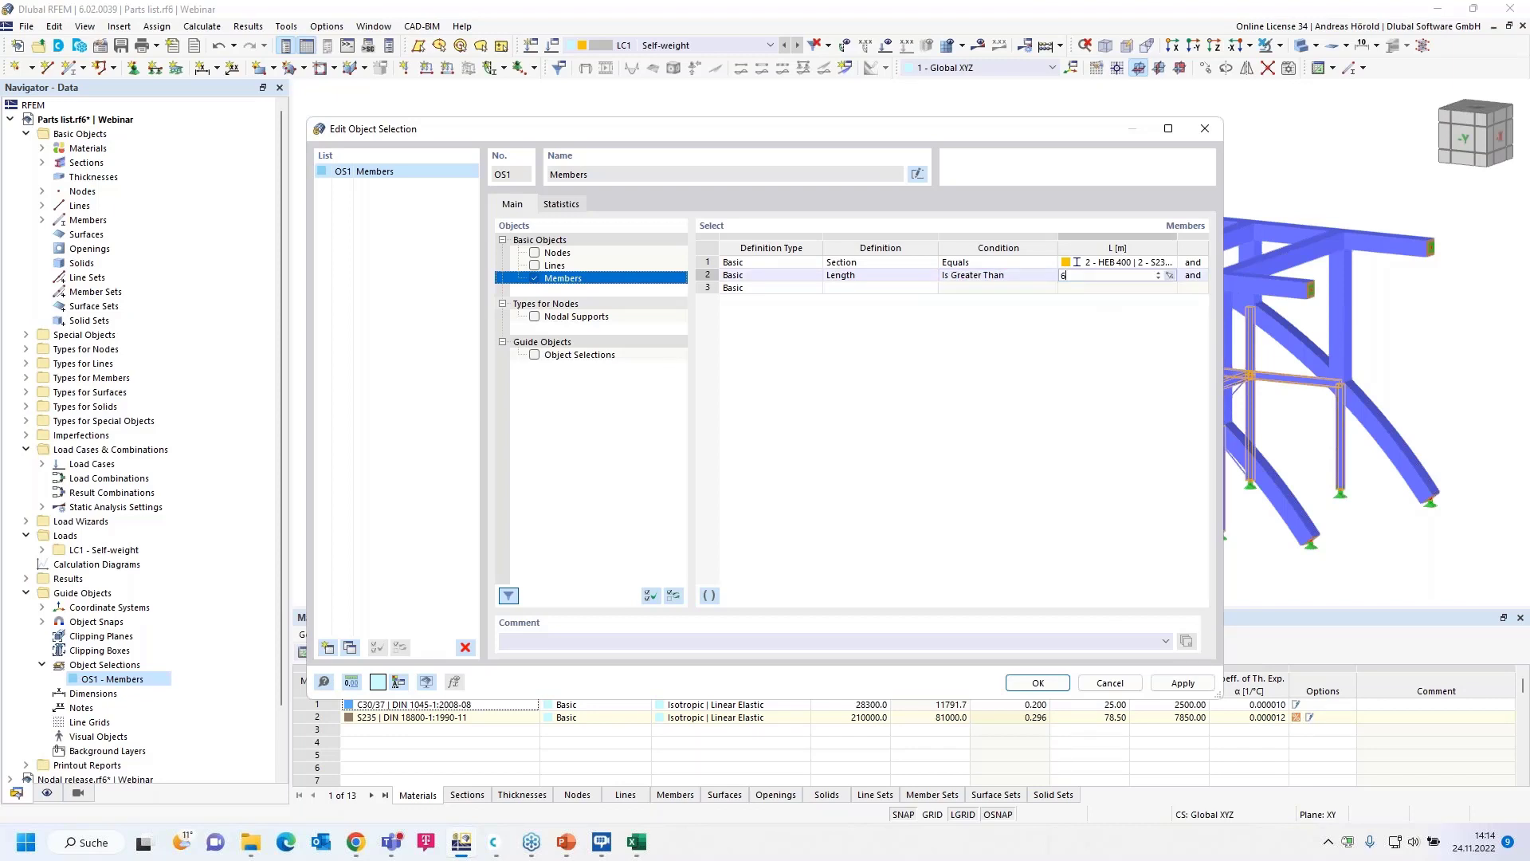
click(998, 287)
click(1038, 684)
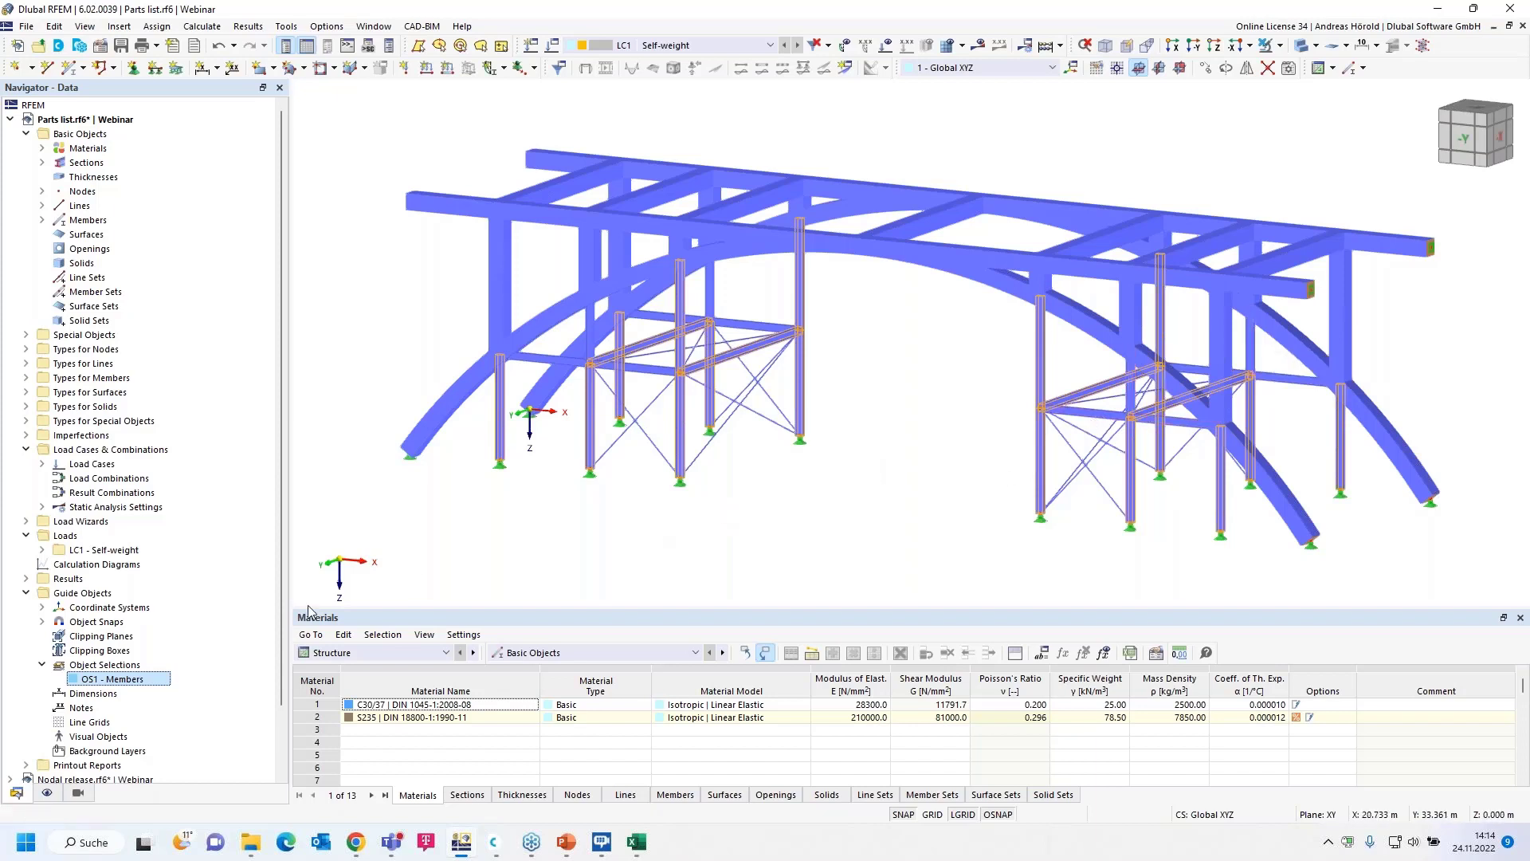
- Create a new Members selection with the rule Section Equals 1 (R_M1 1000/1000)
right_click(123, 669)
click(187, 692)
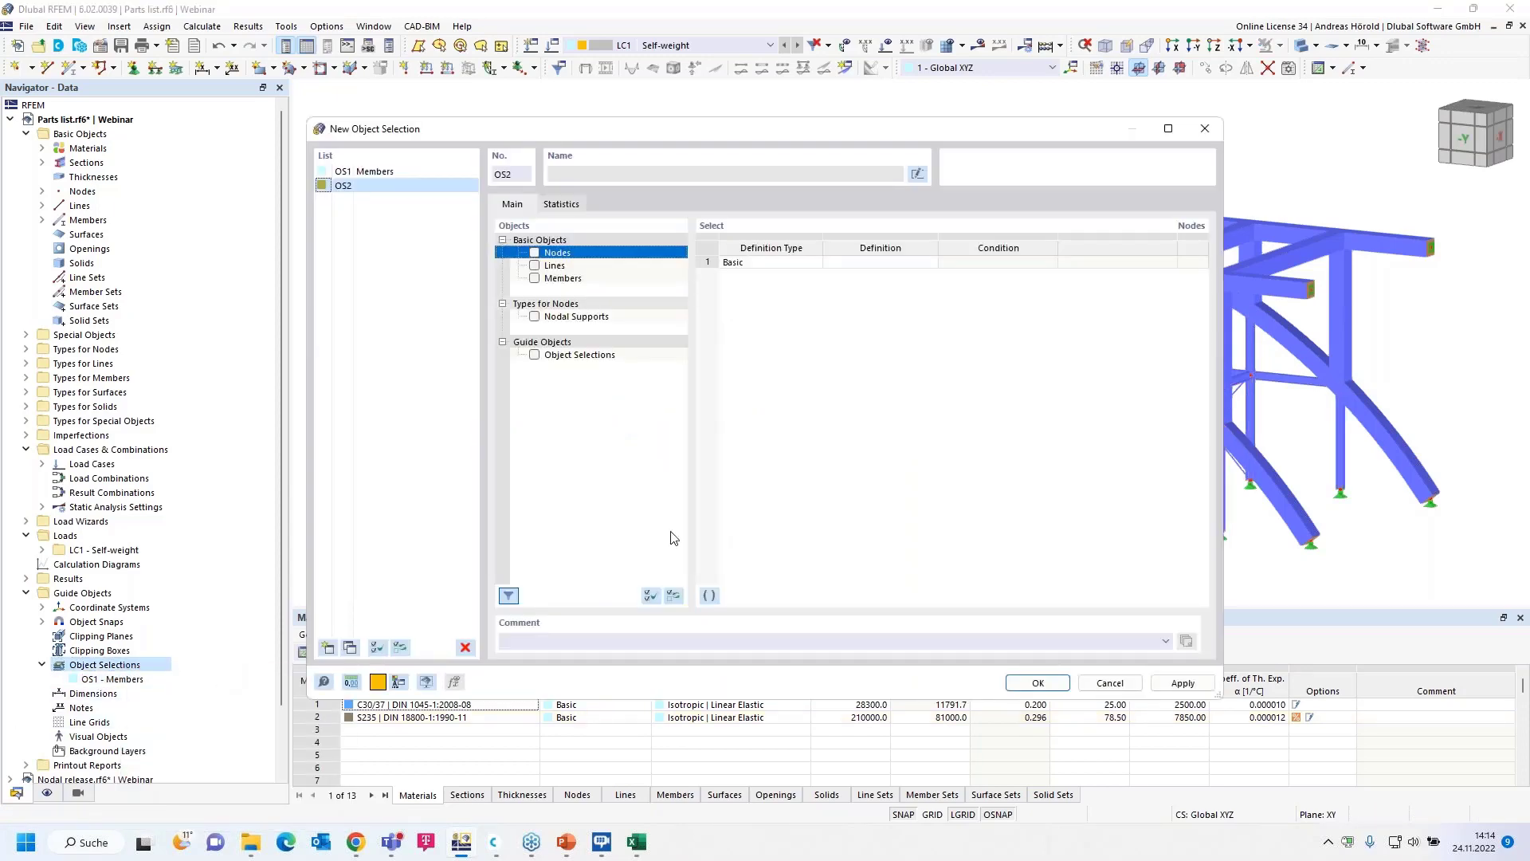
click(536, 279)
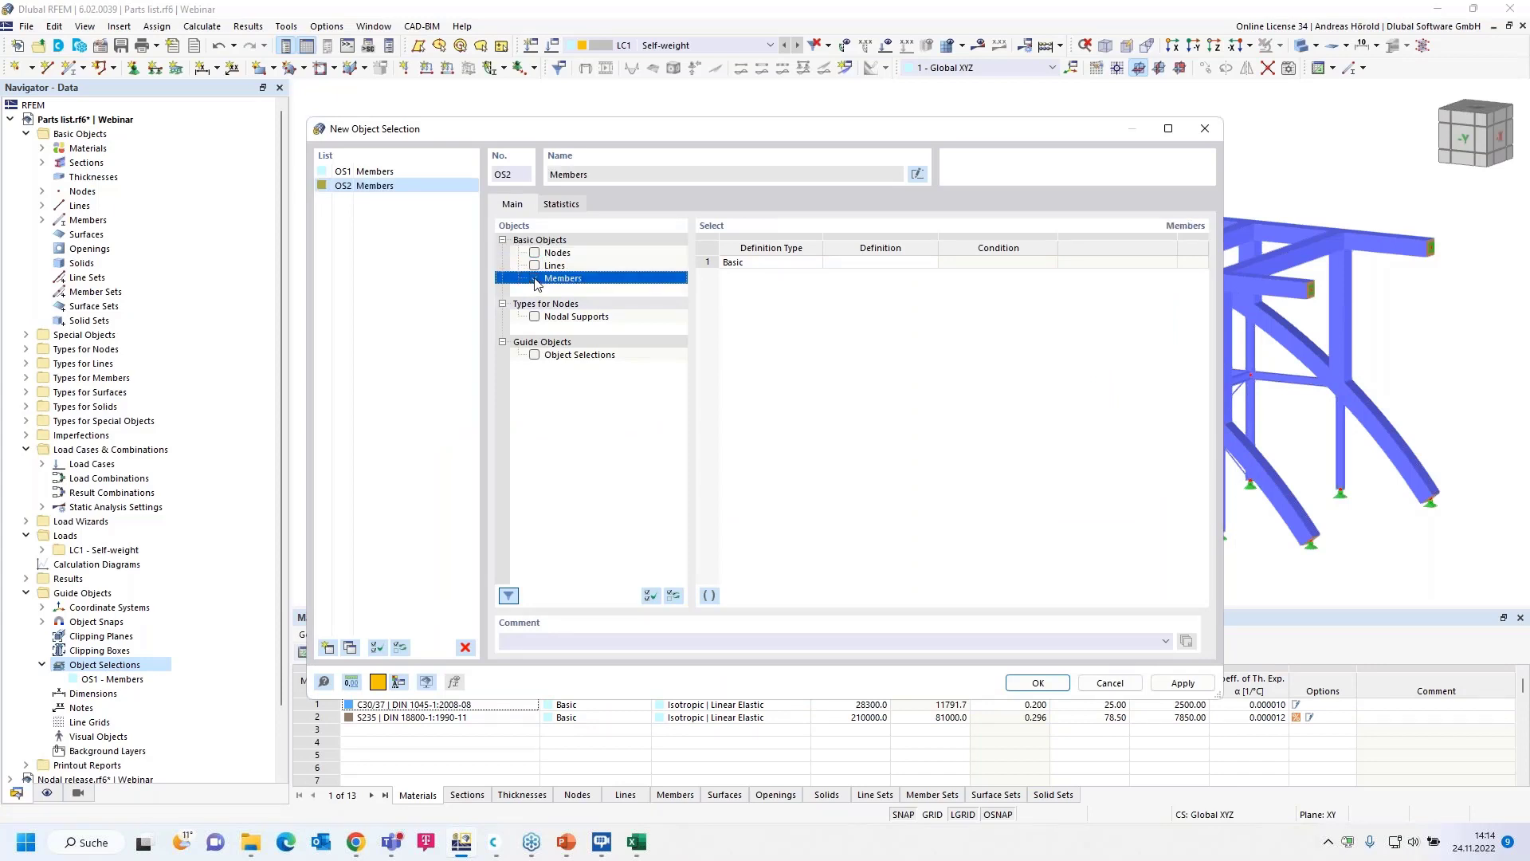
click(875, 263)
click(929, 265)
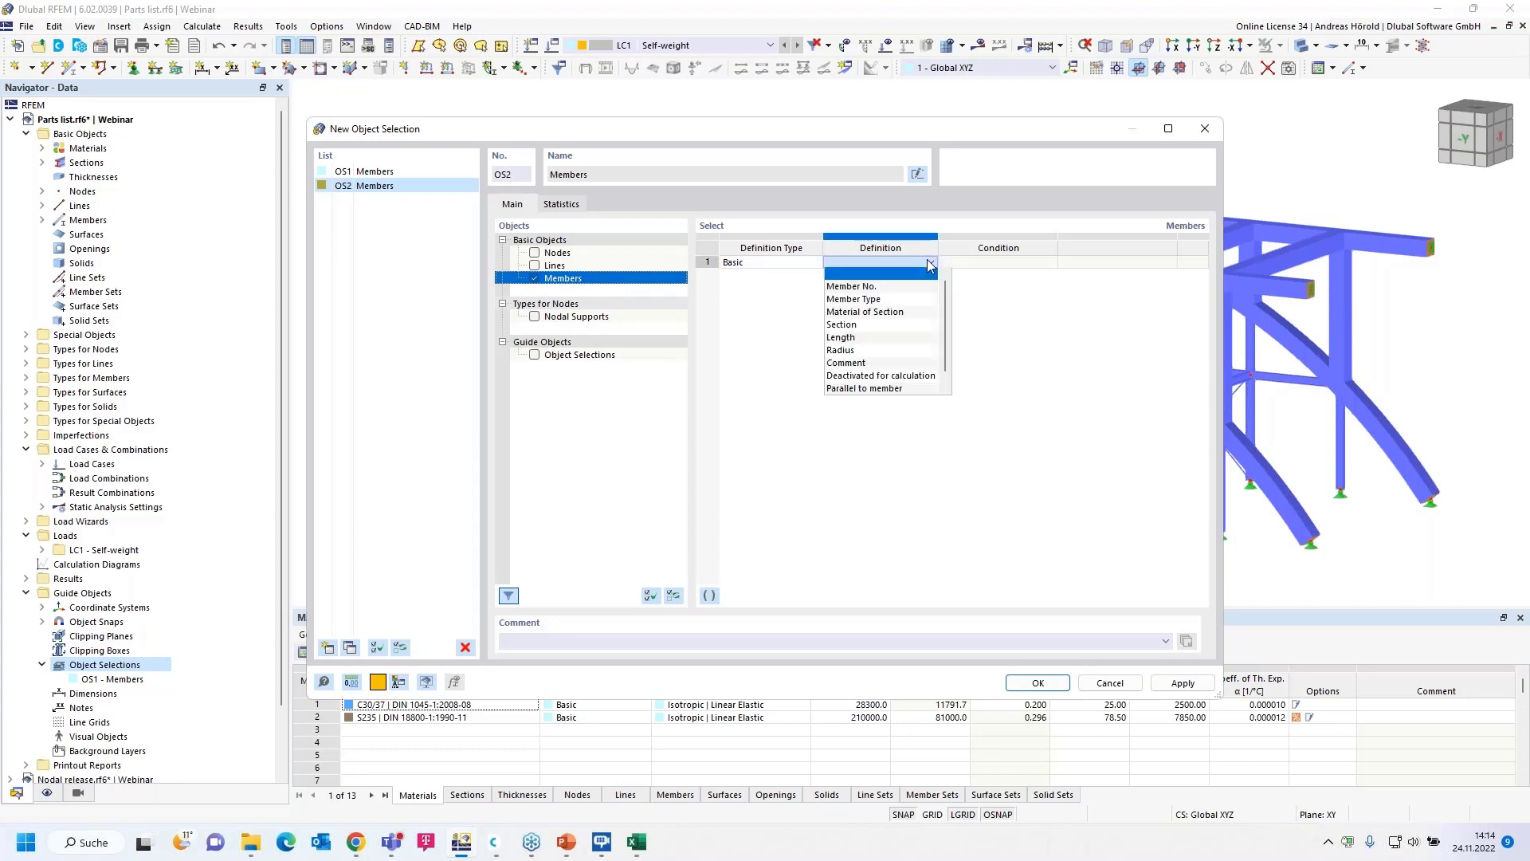
click(887, 329)
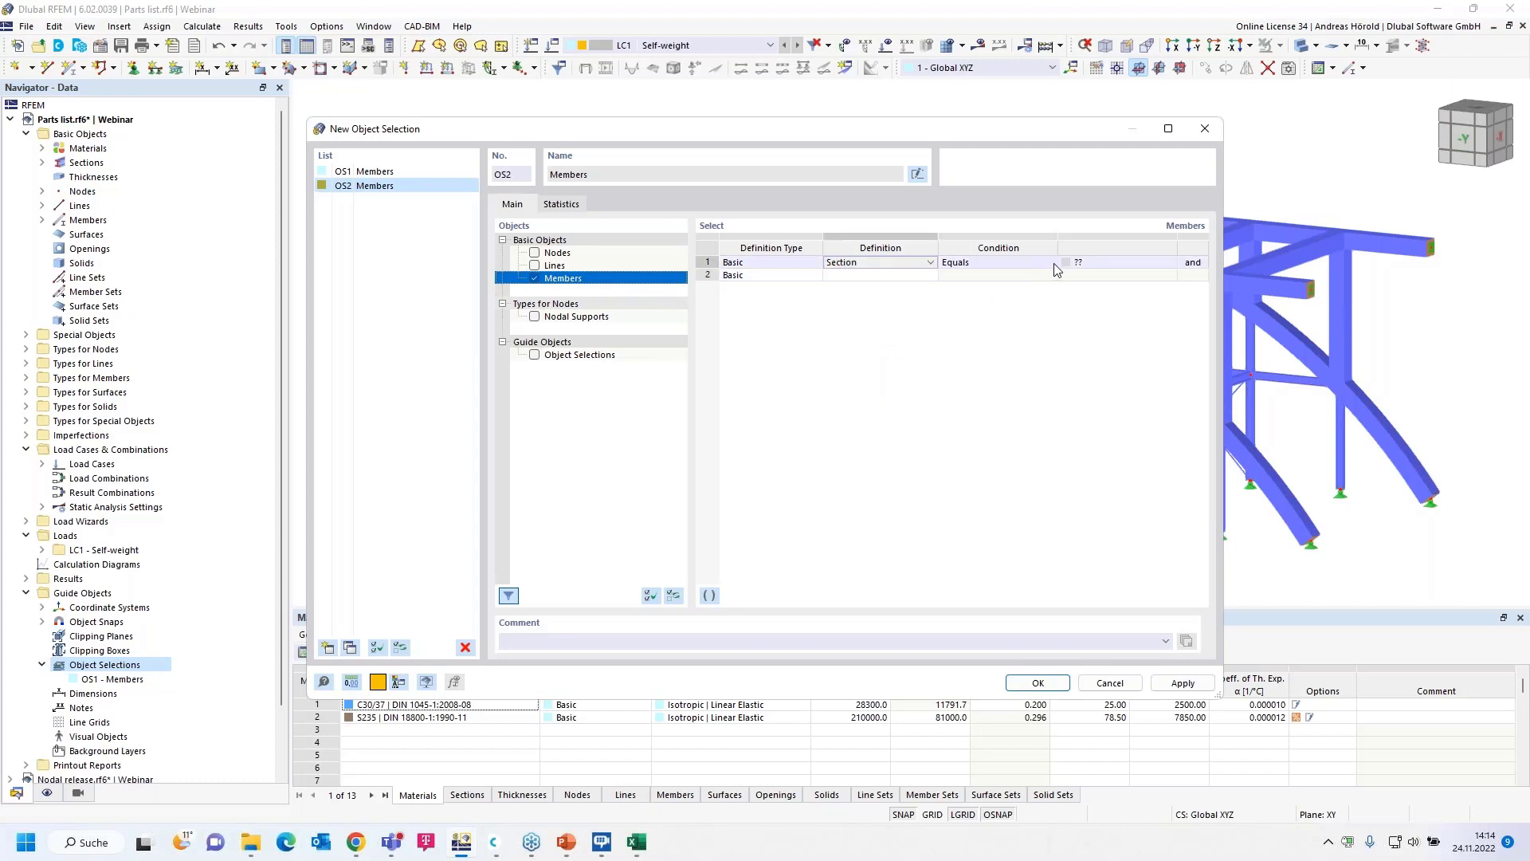
click(1156, 265)
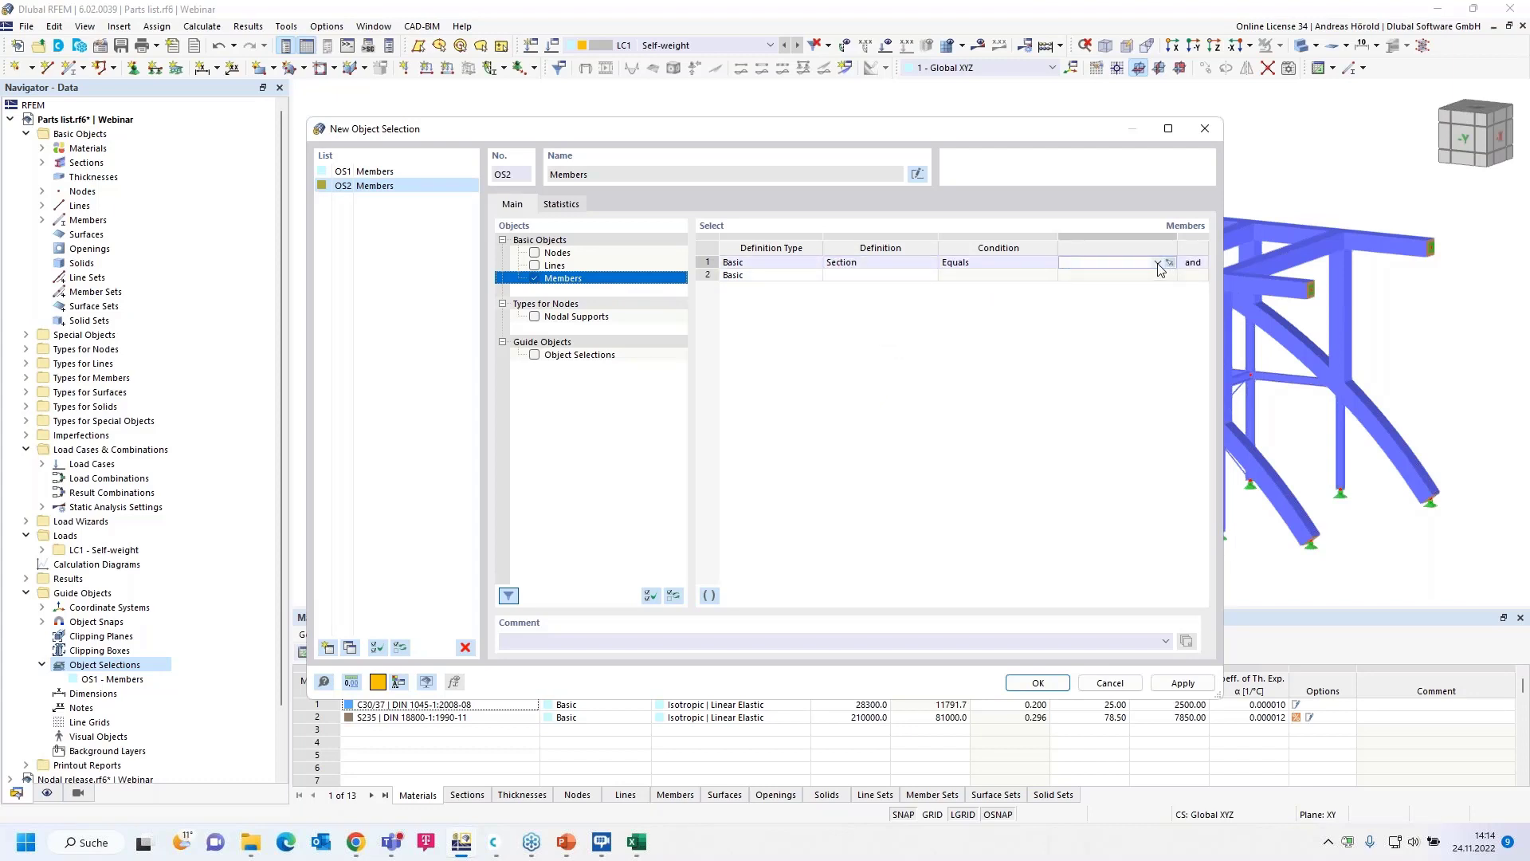
click(1157, 264)
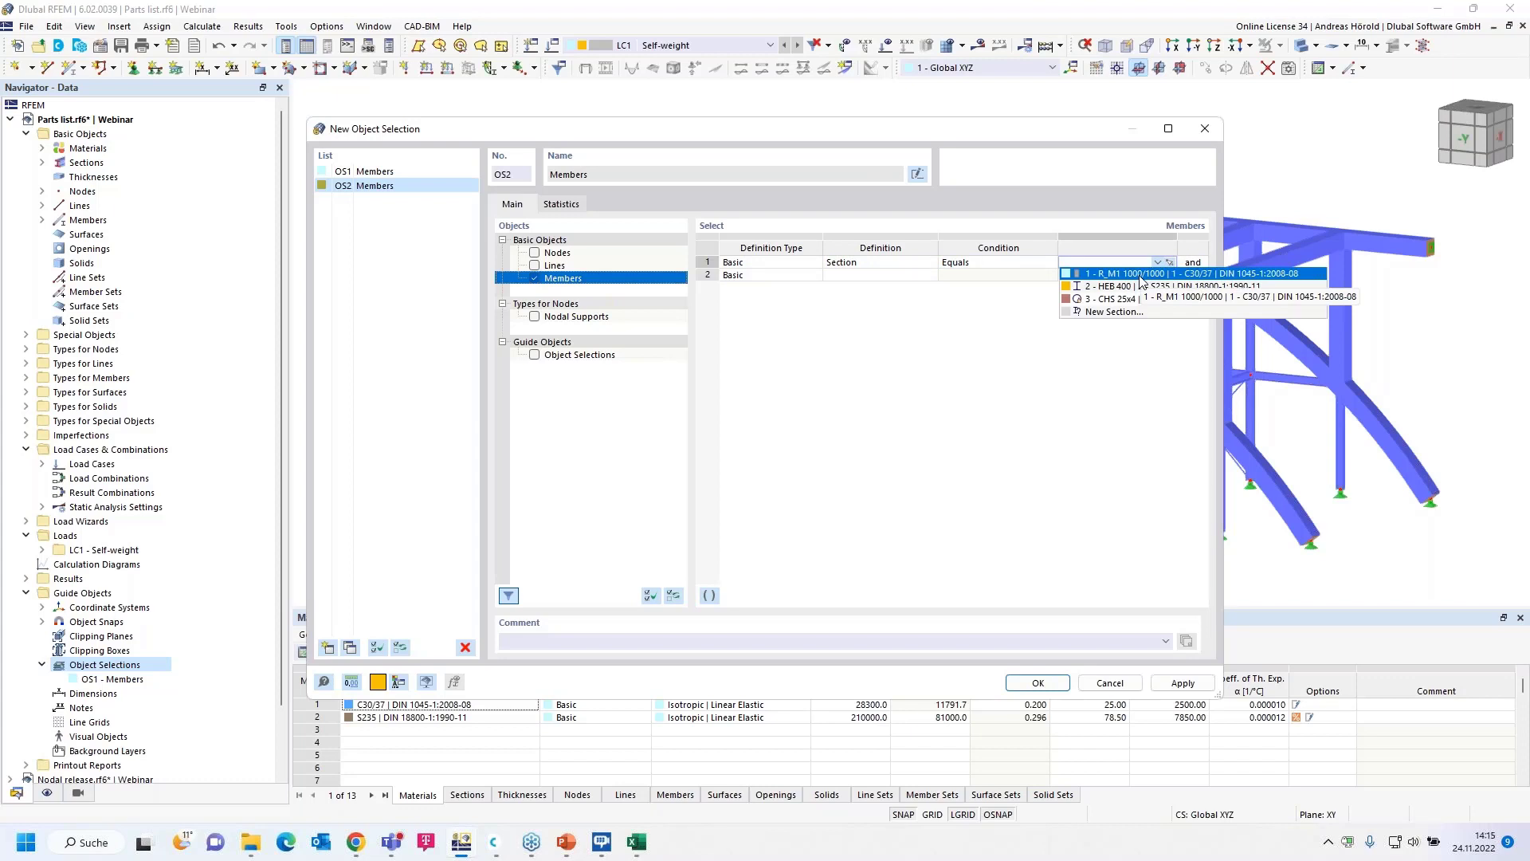
click(1142, 274)
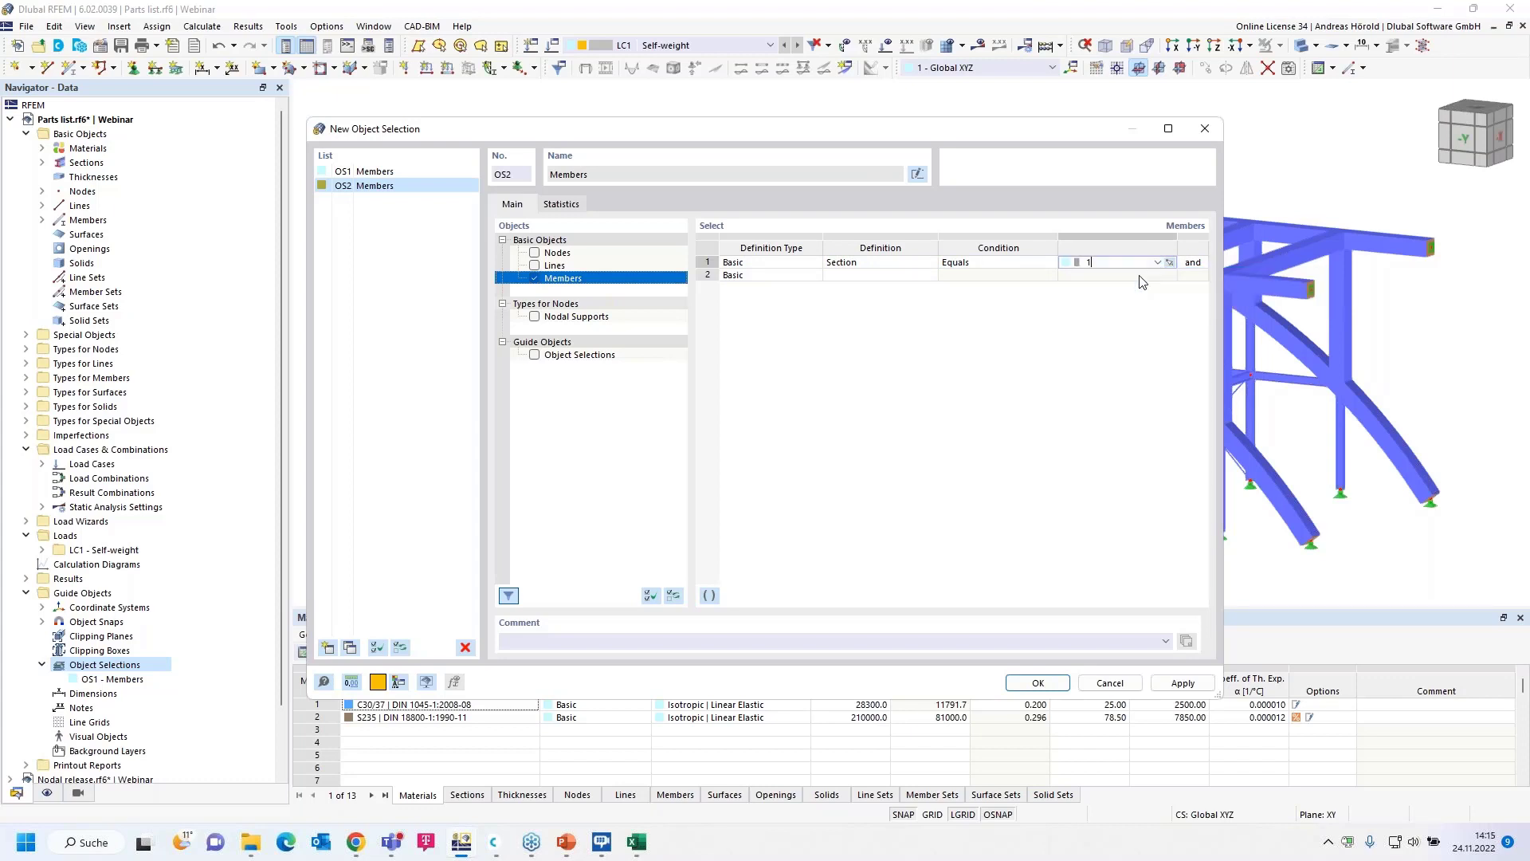
click(889, 275)
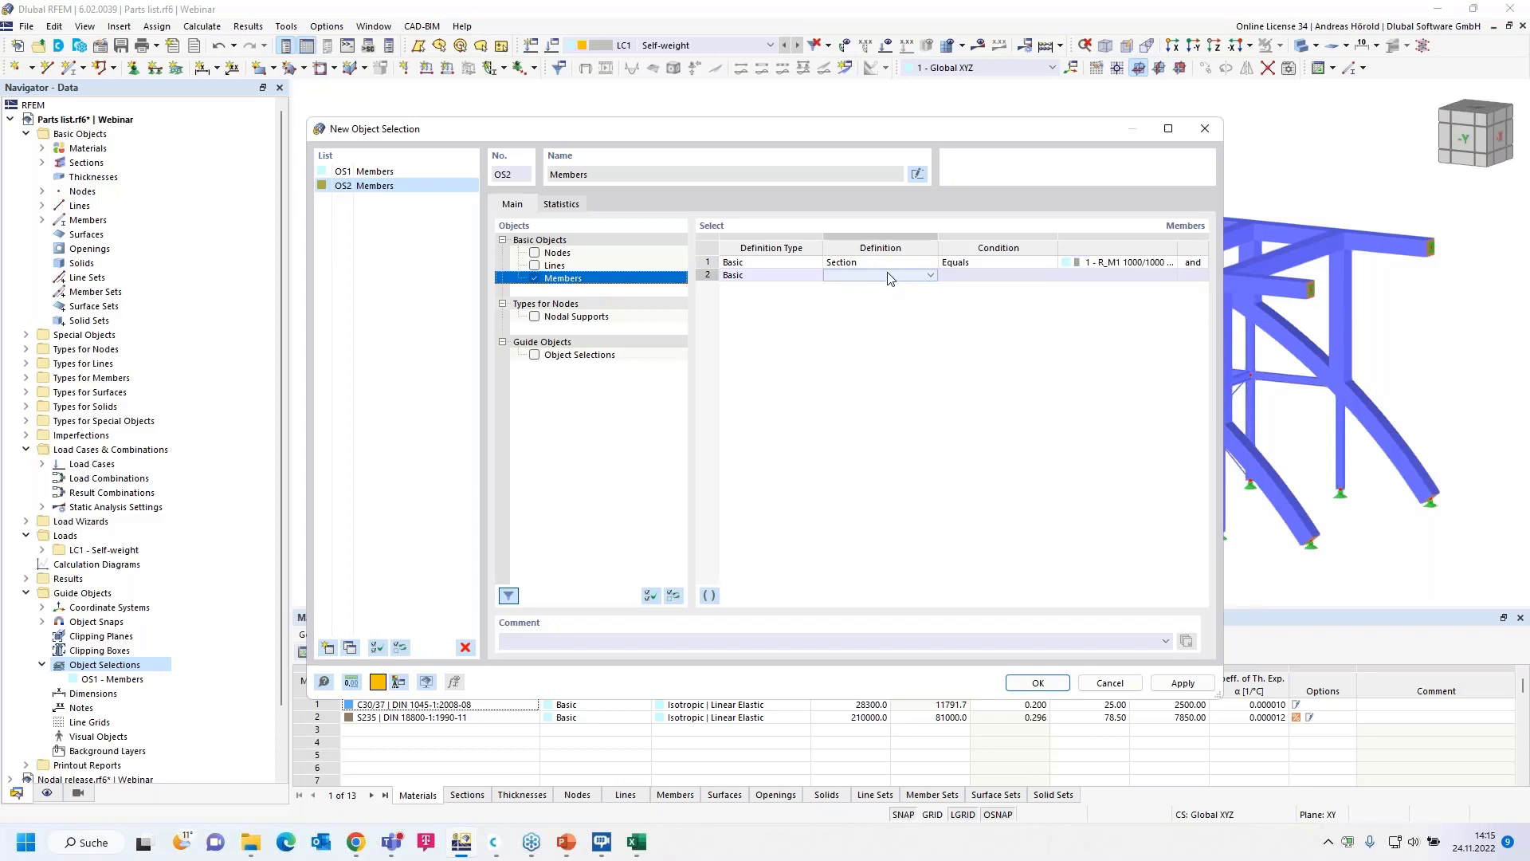
- Add a second rule, Radius Does Not Equal 0, and save OS2
click(930, 277)
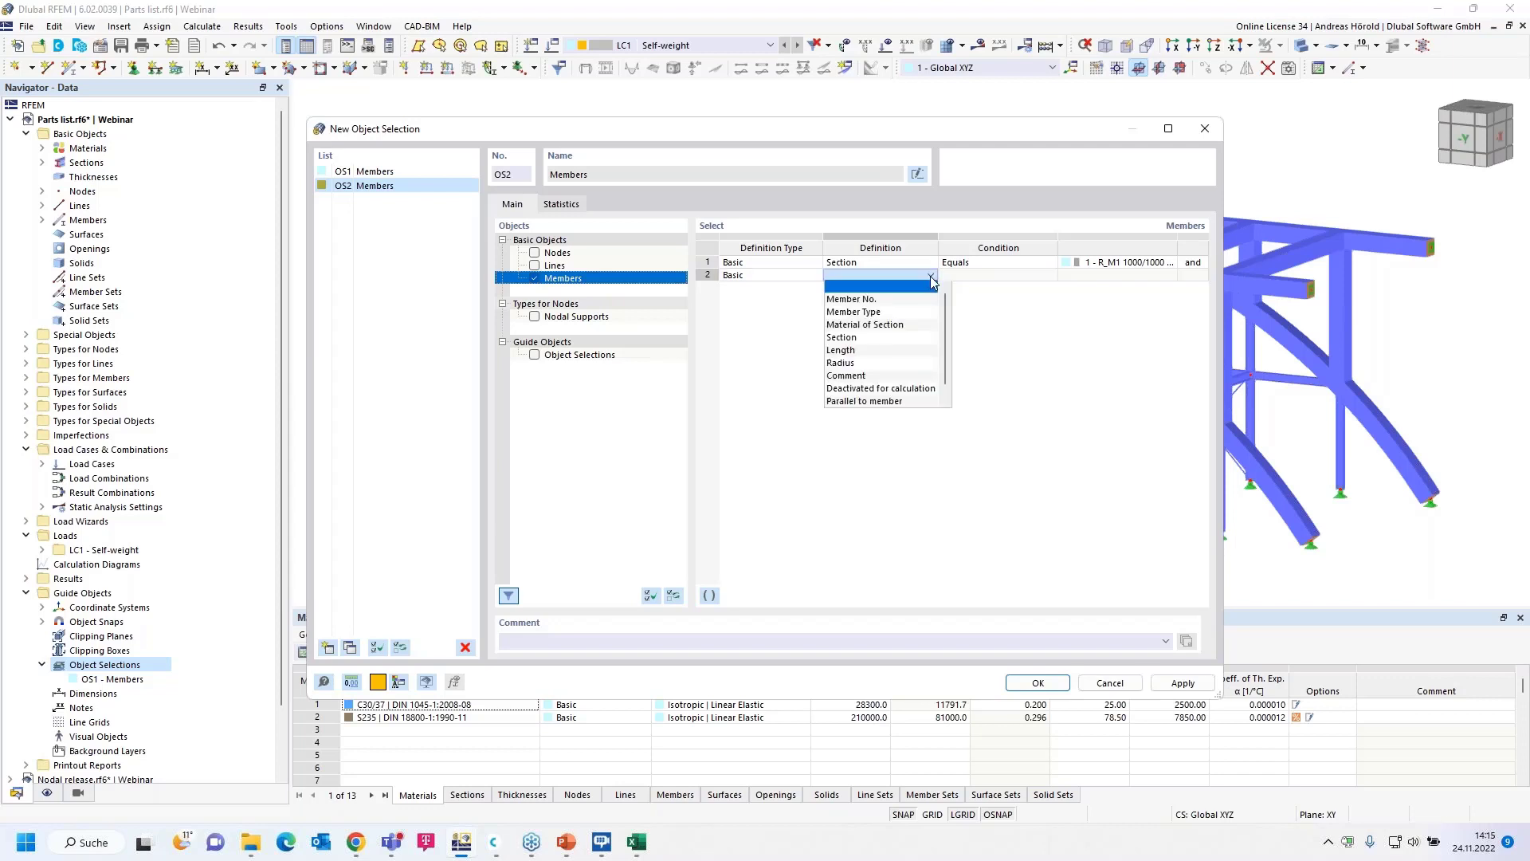
click(883, 363)
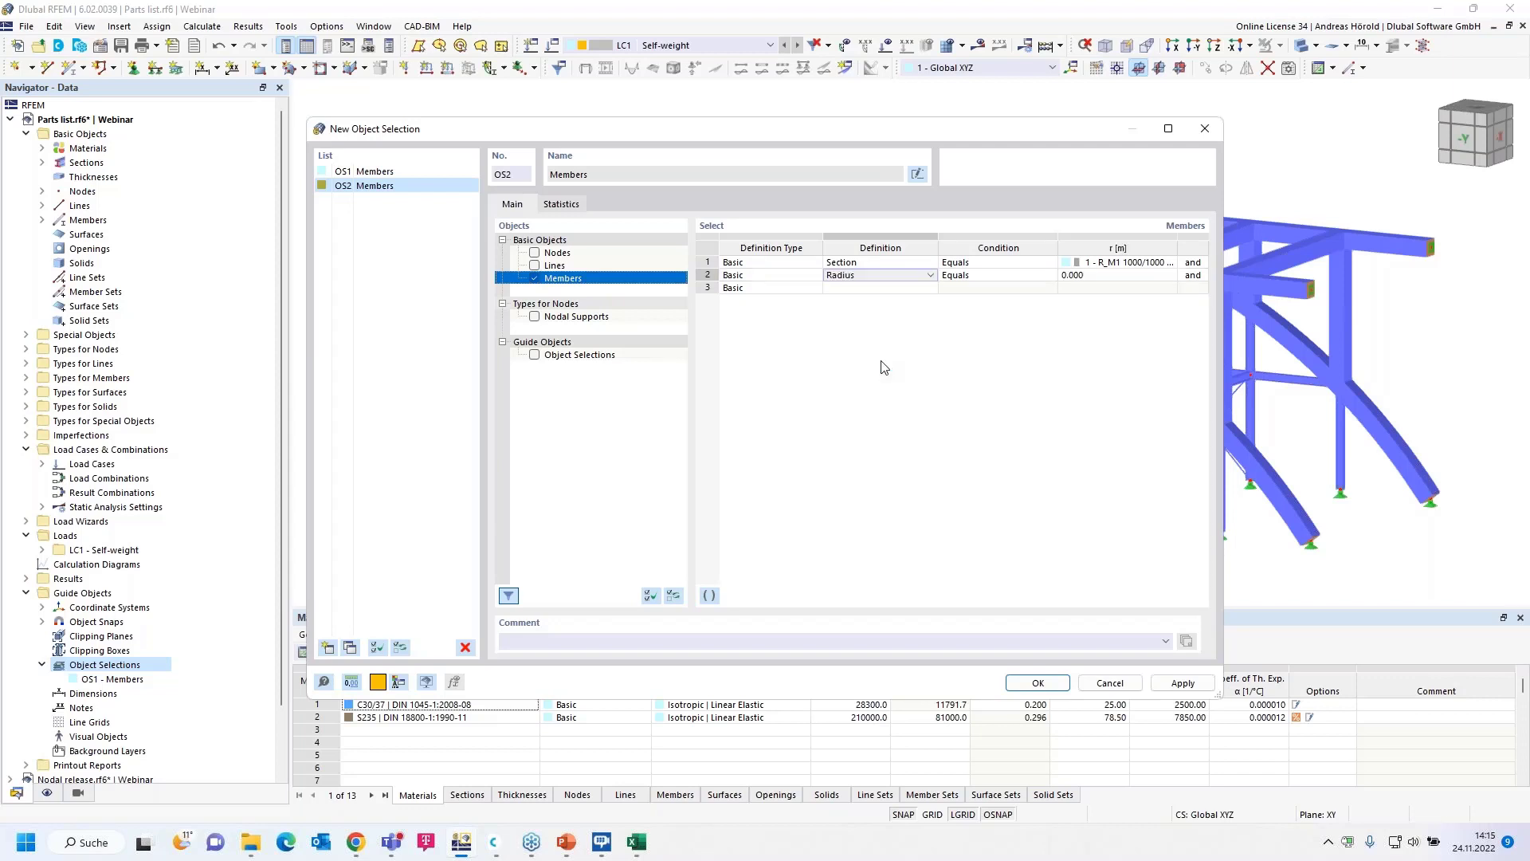
click(997, 275)
click(1051, 276)
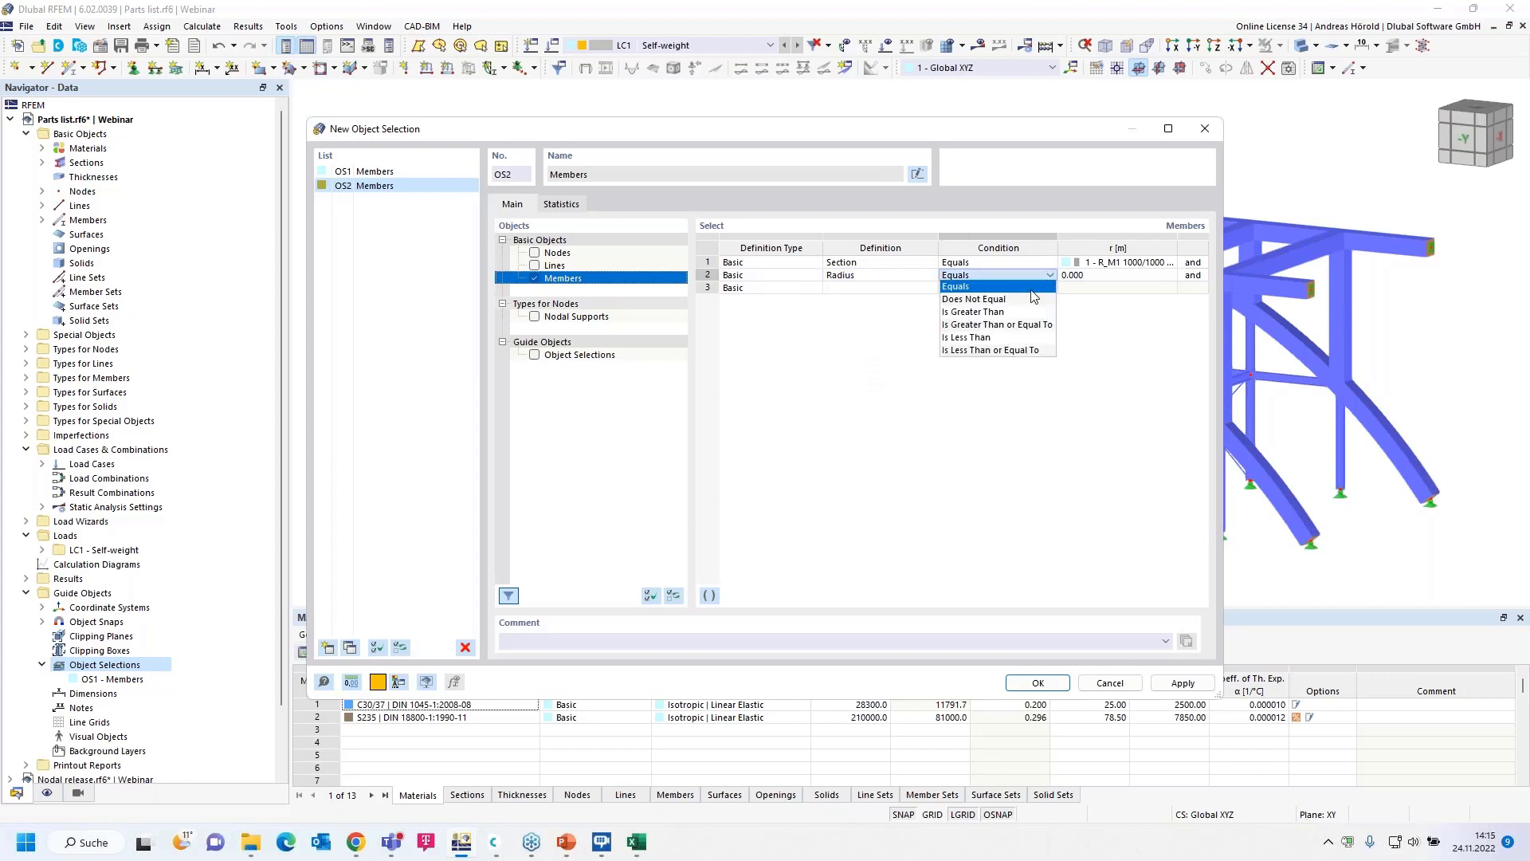
click(1023, 300)
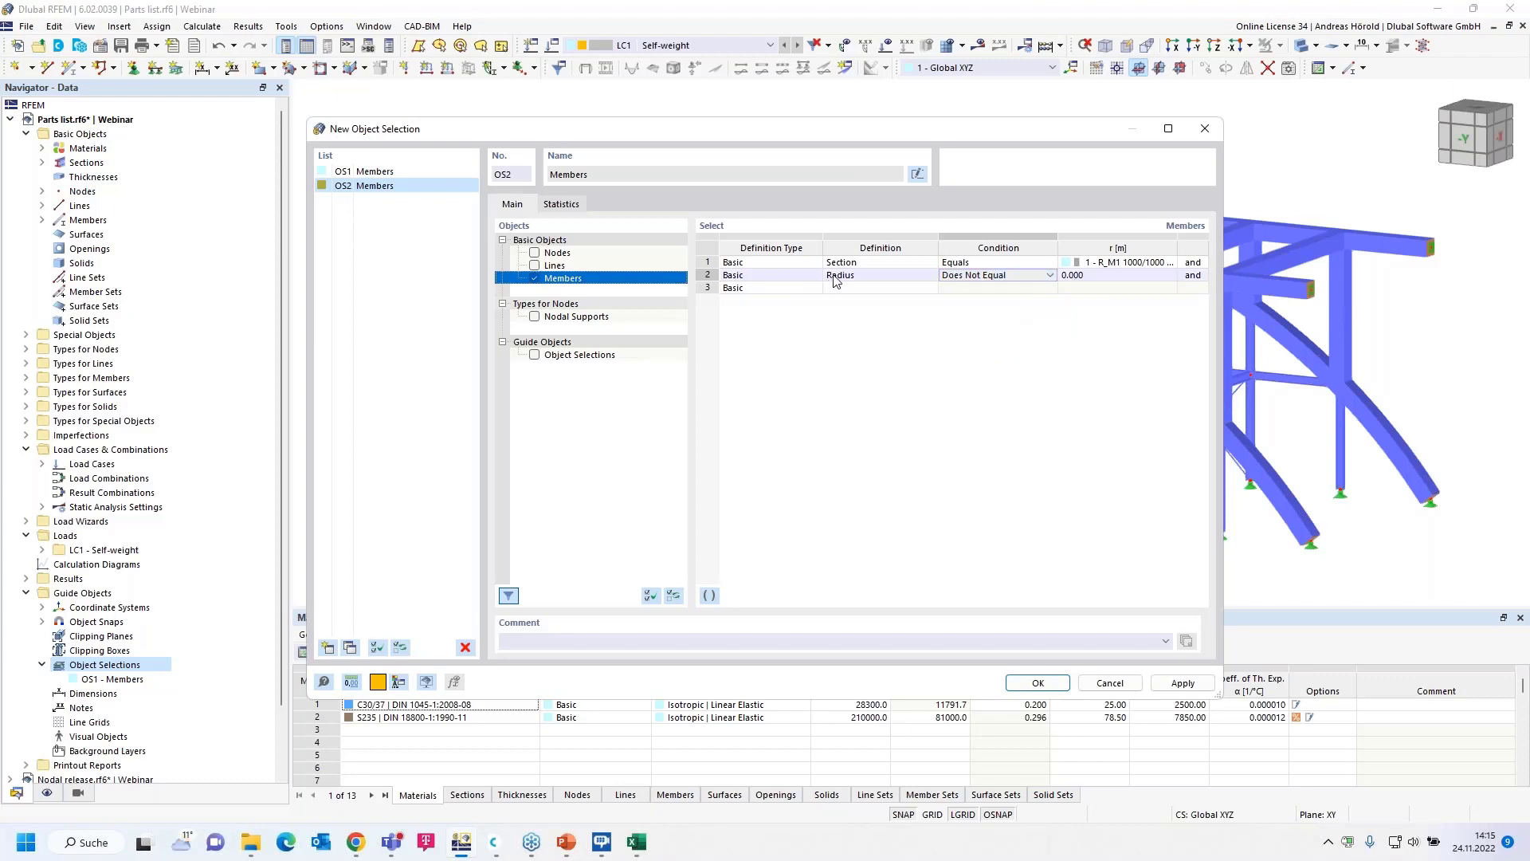
click(1036, 683)
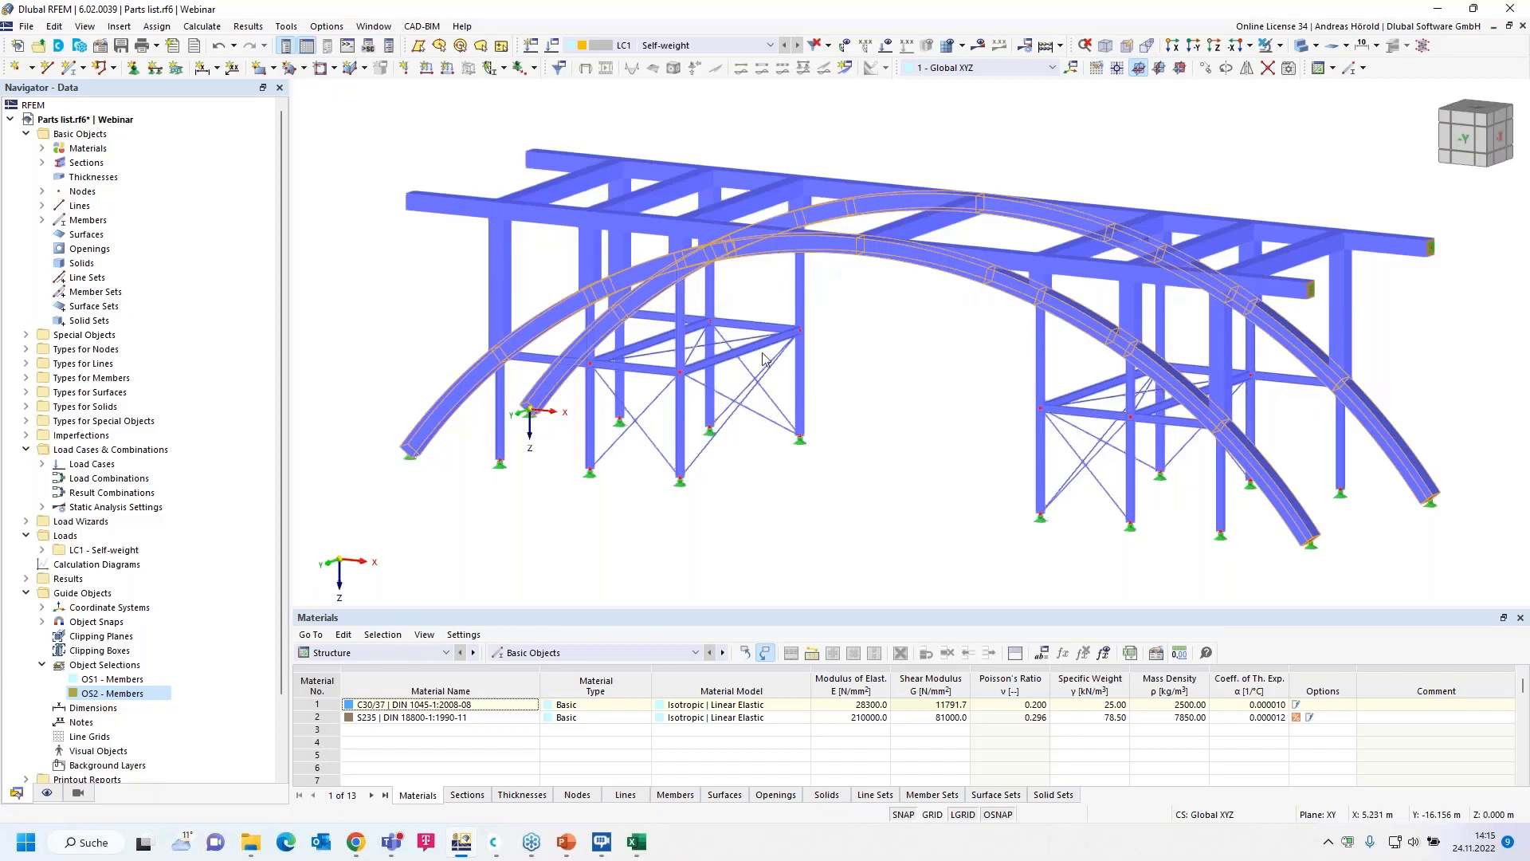
- Isolate the selected arches and related objects and save them as user-defined view 'Bows'
click(1280, 45)
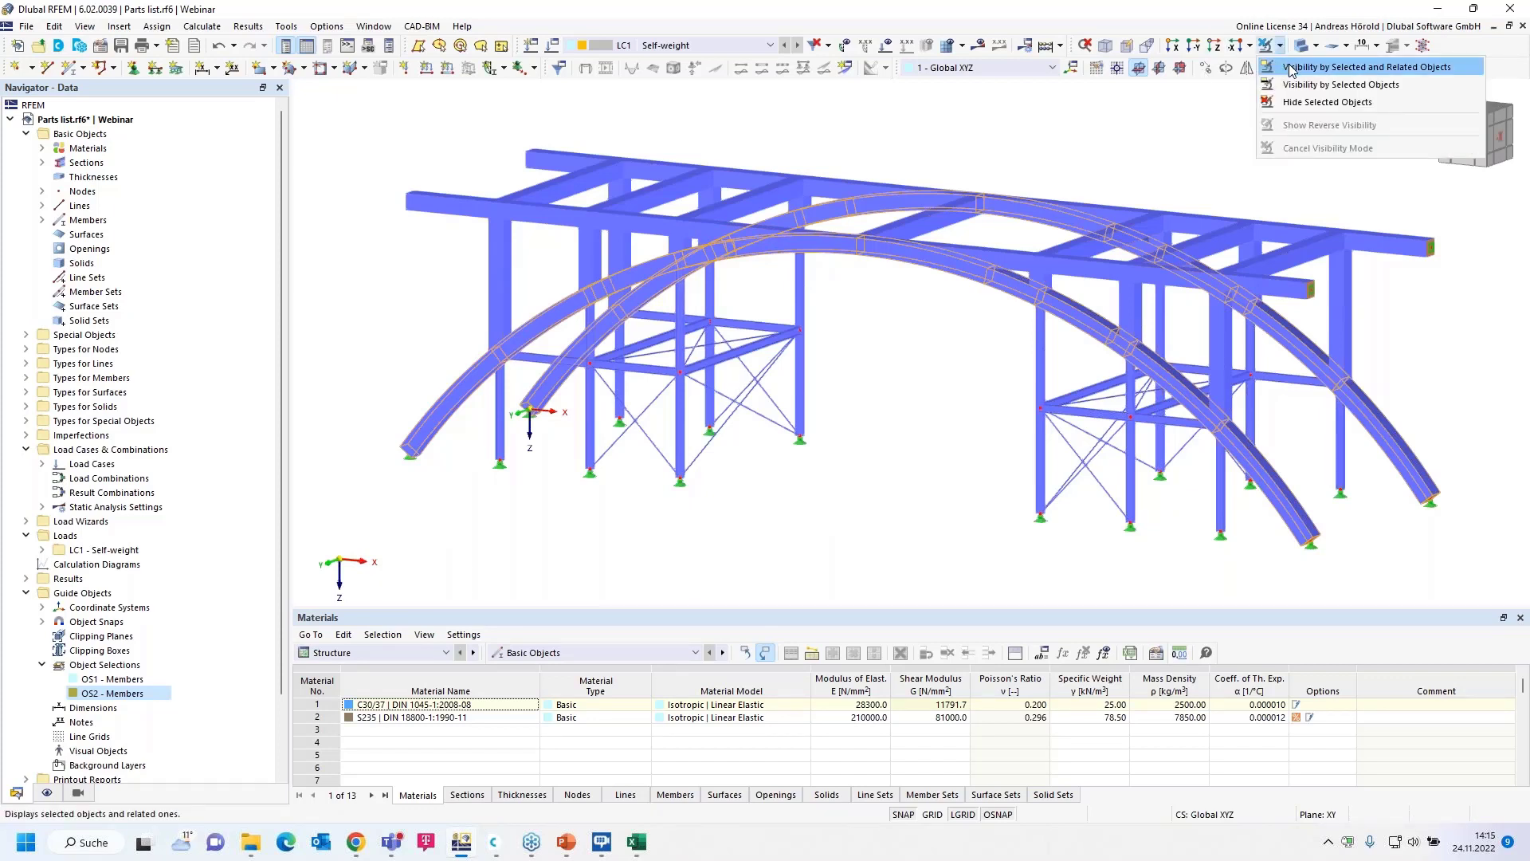
click(1292, 68)
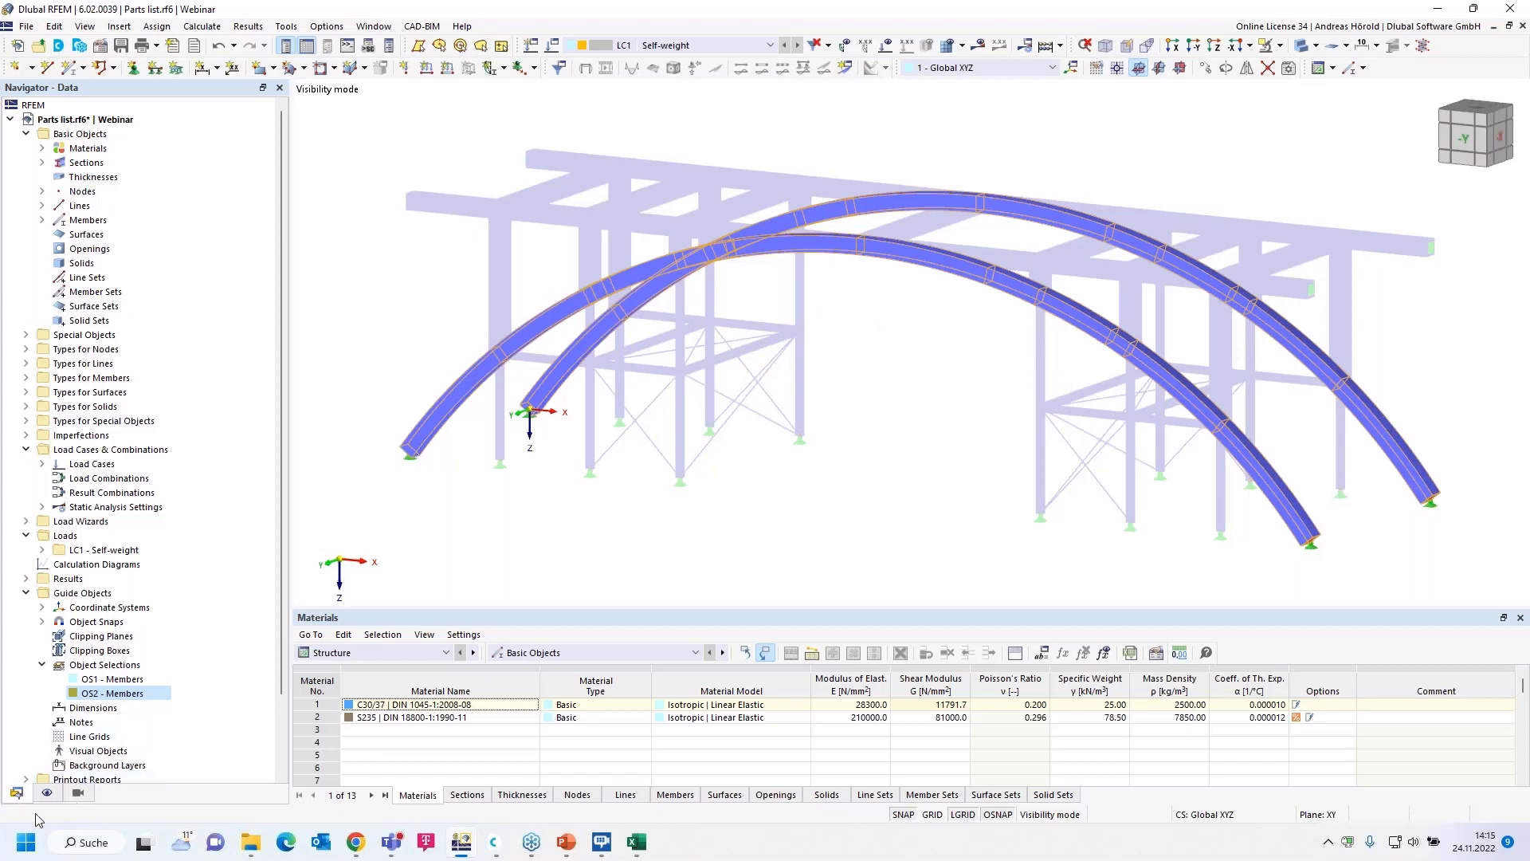
click(79, 793)
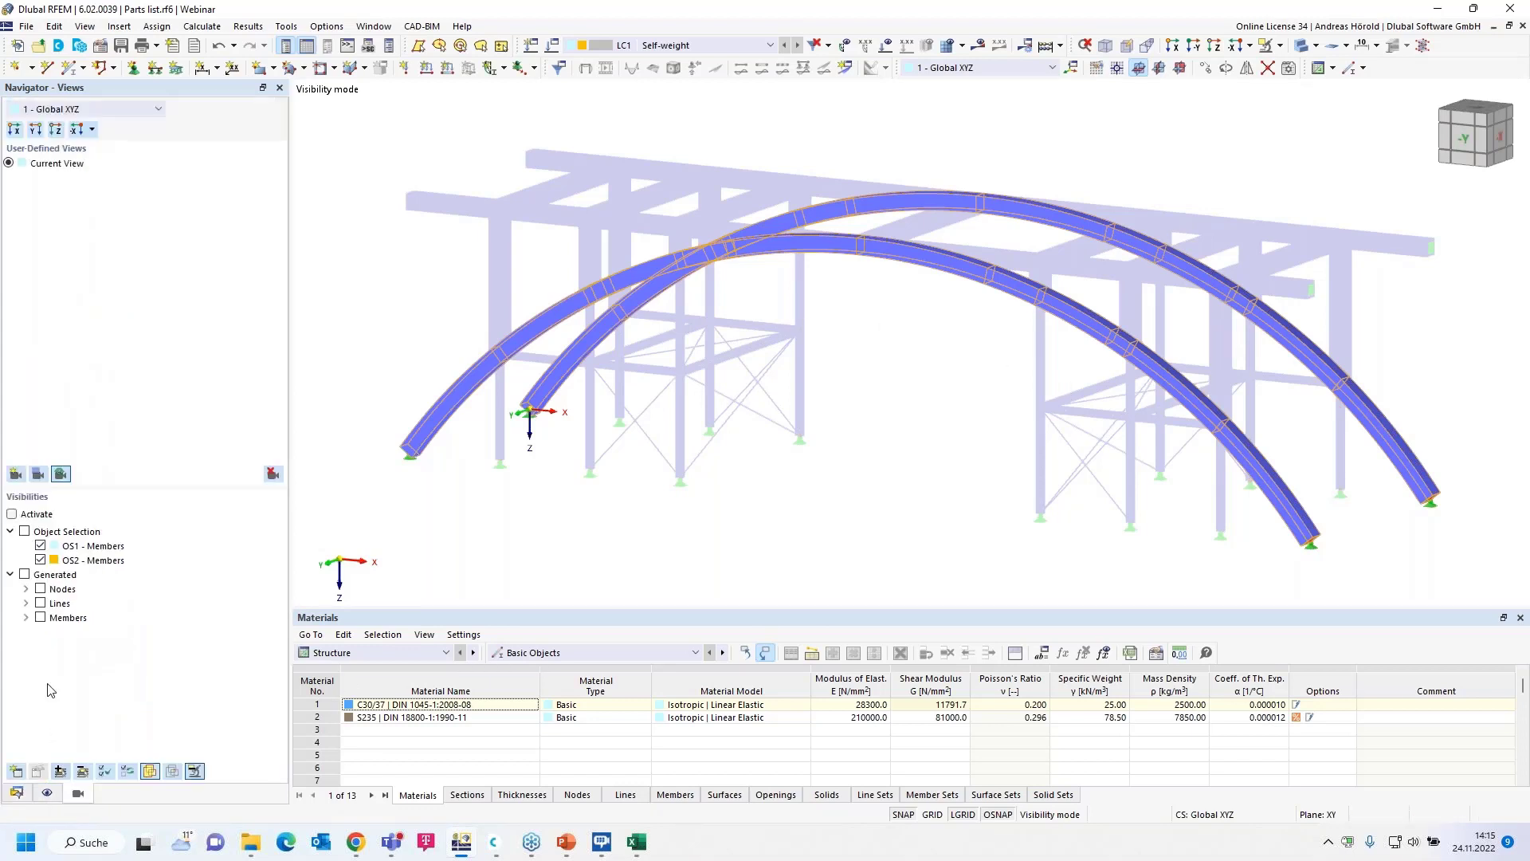
click(16, 474)
text(Bows)
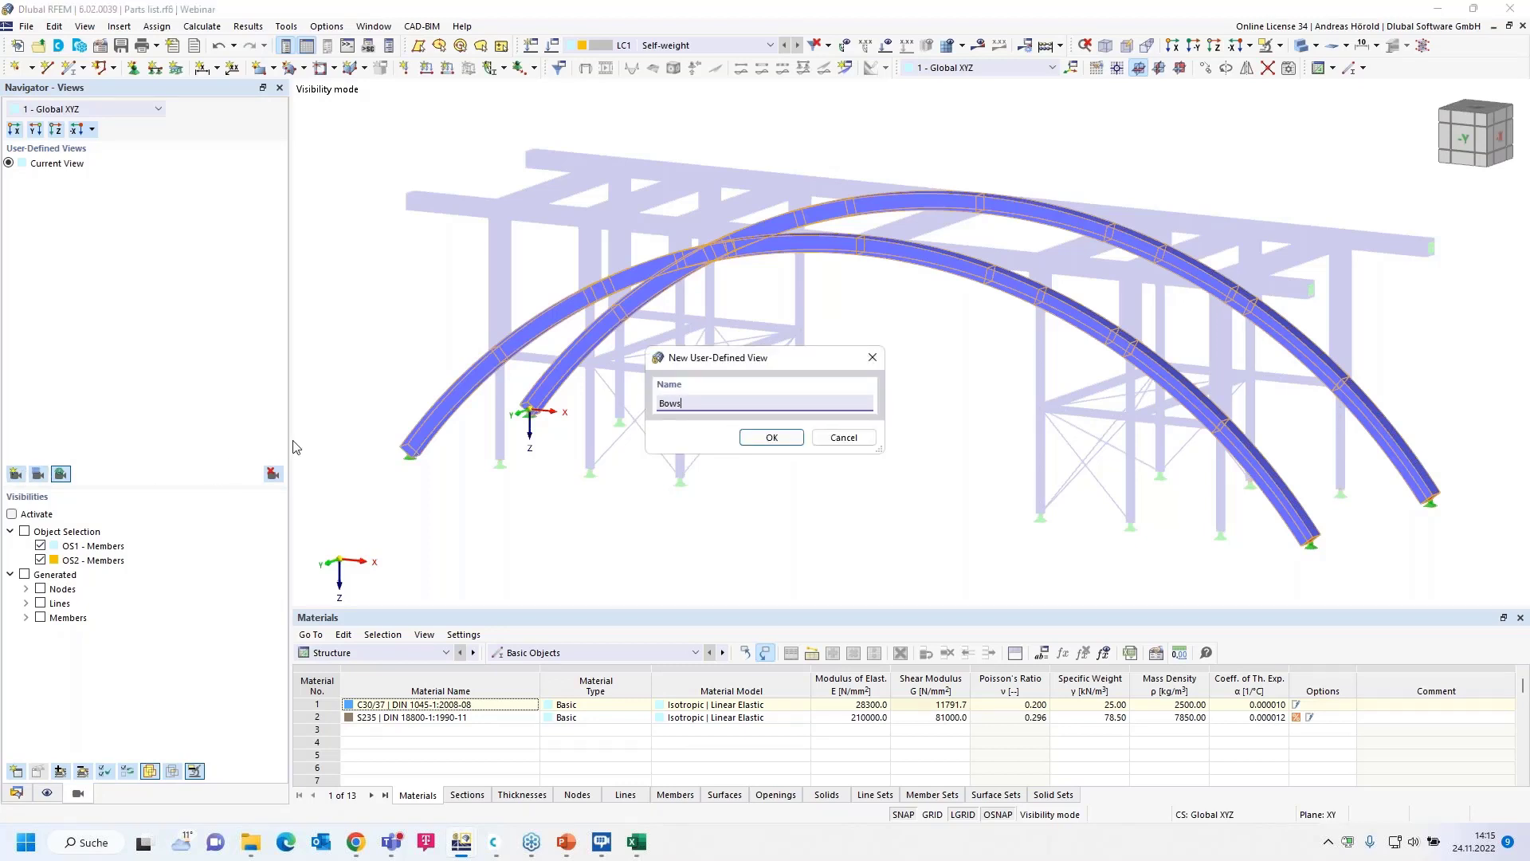
click(772, 445)
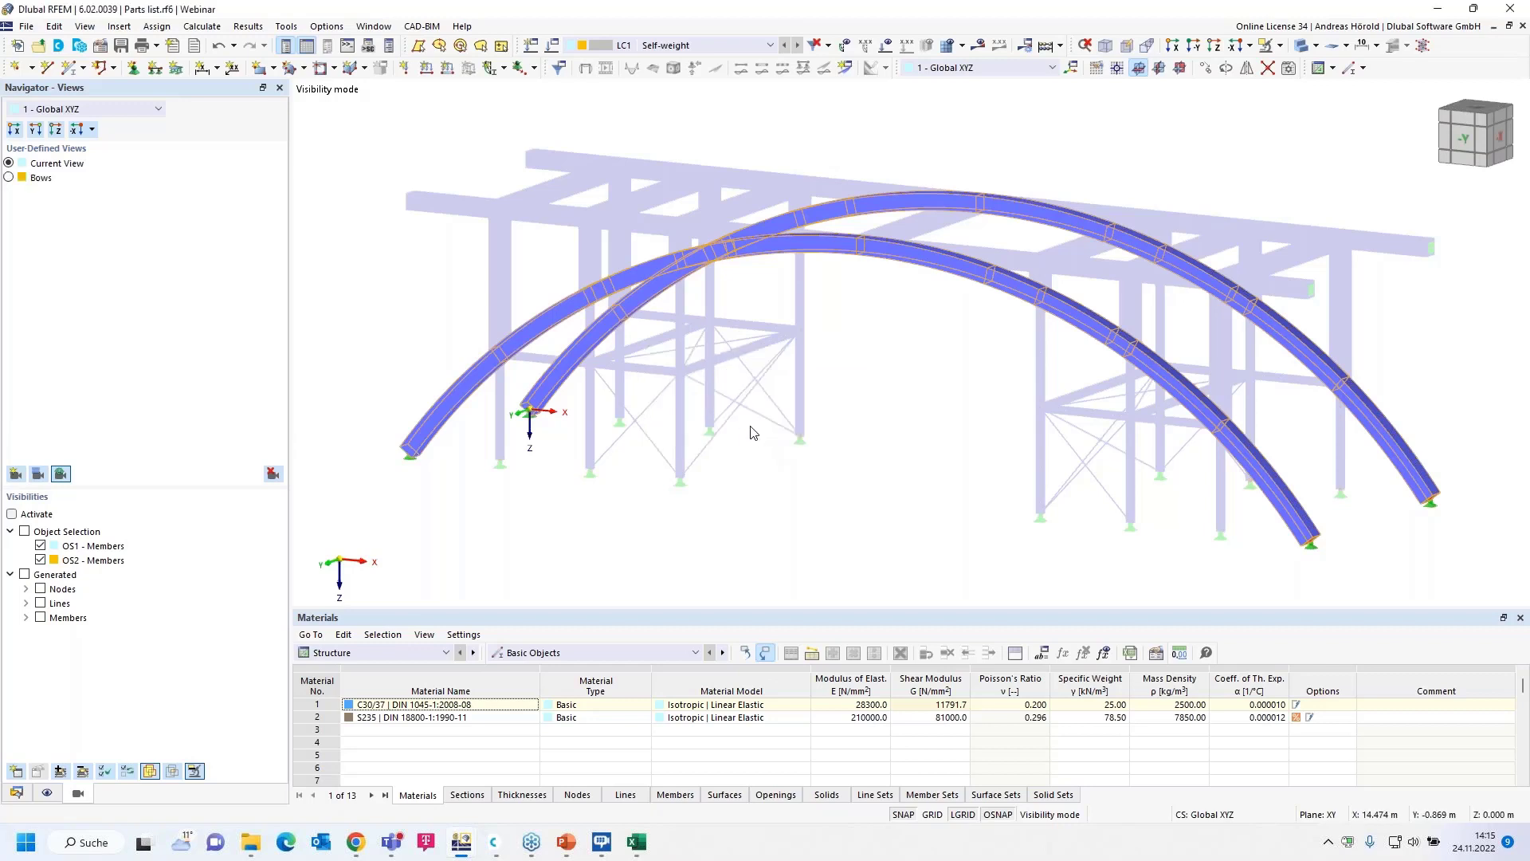
- Test the Bows view, then cancel visibility mode to show the full model
click(9, 177)
click(9, 162)
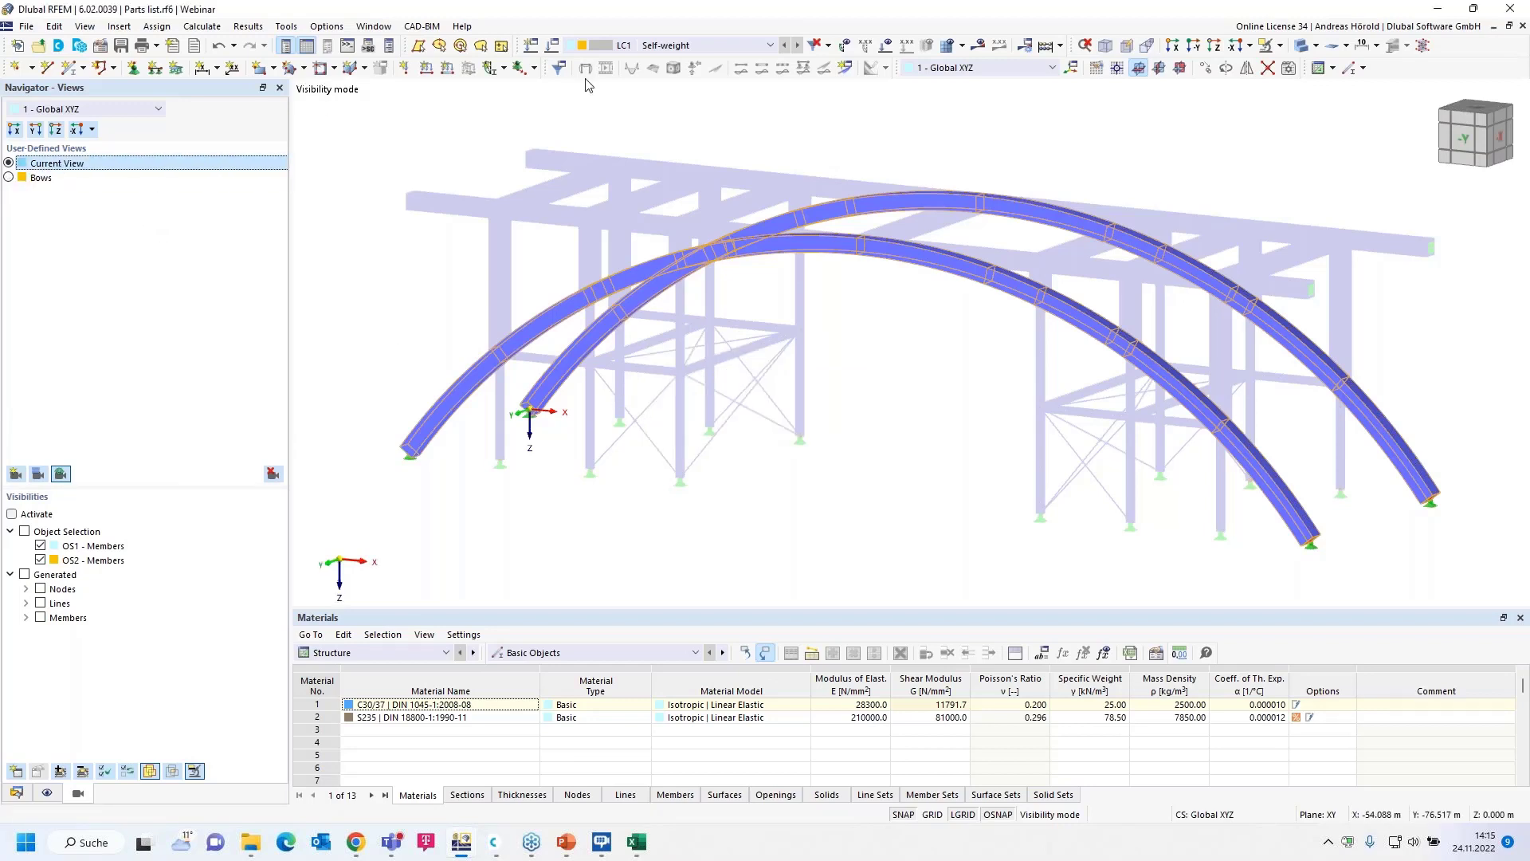
click(1281, 47)
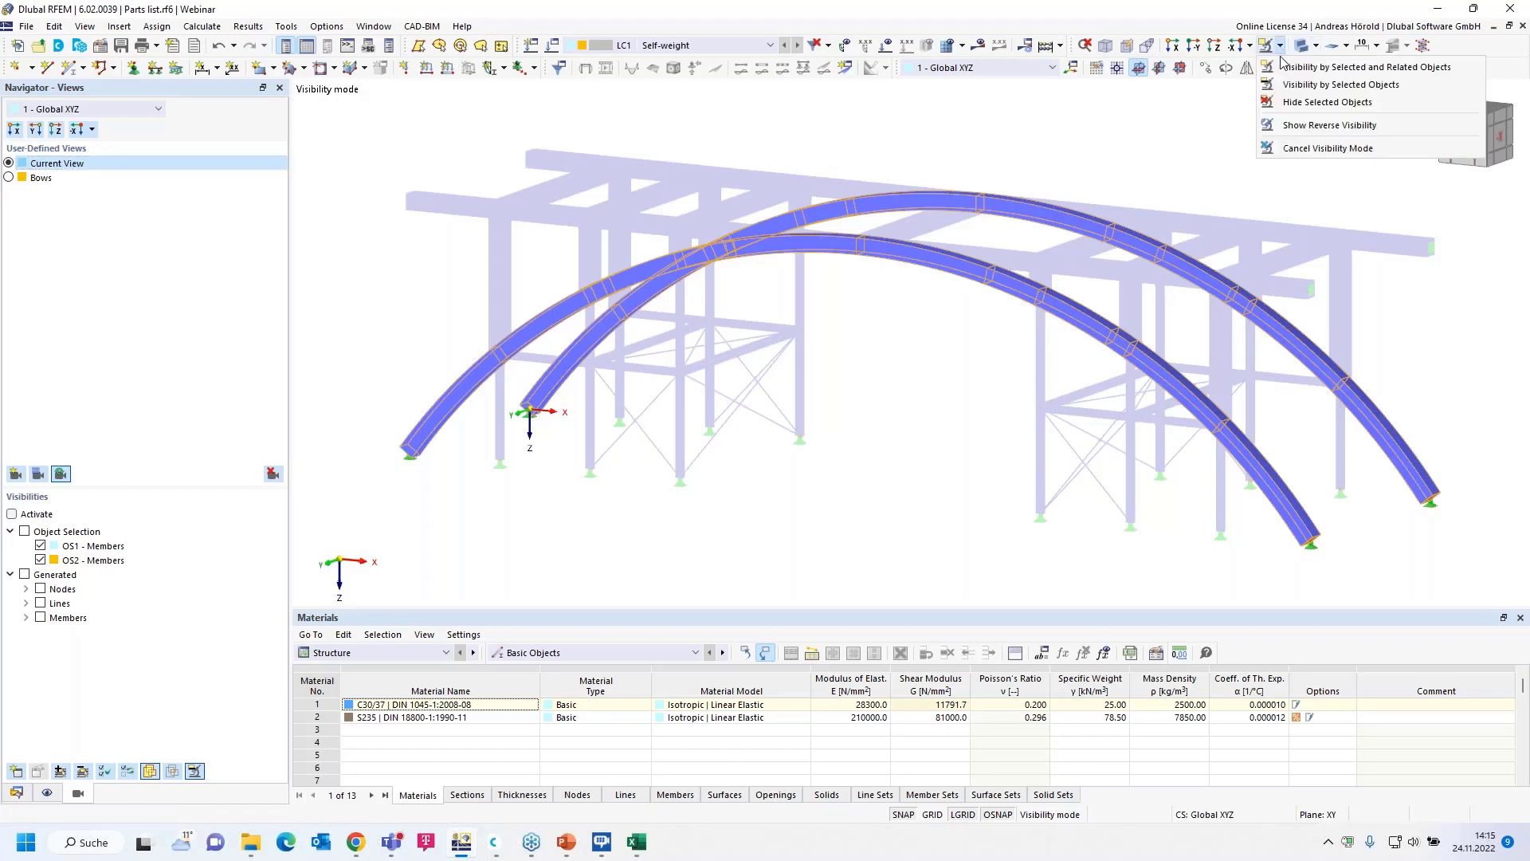
click(1323, 151)
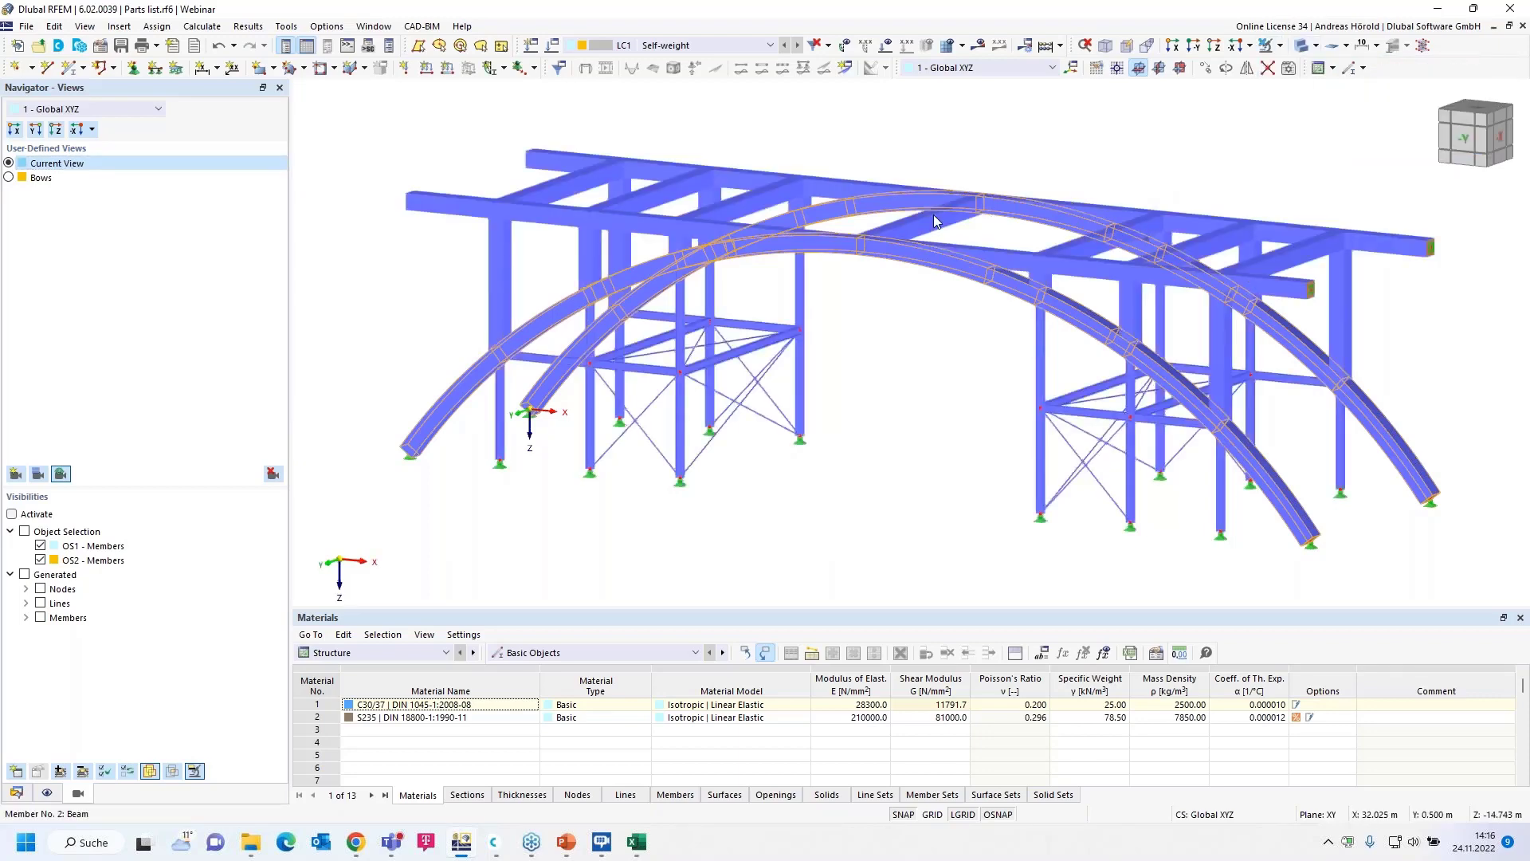
click(10, 179)
click(9, 177)
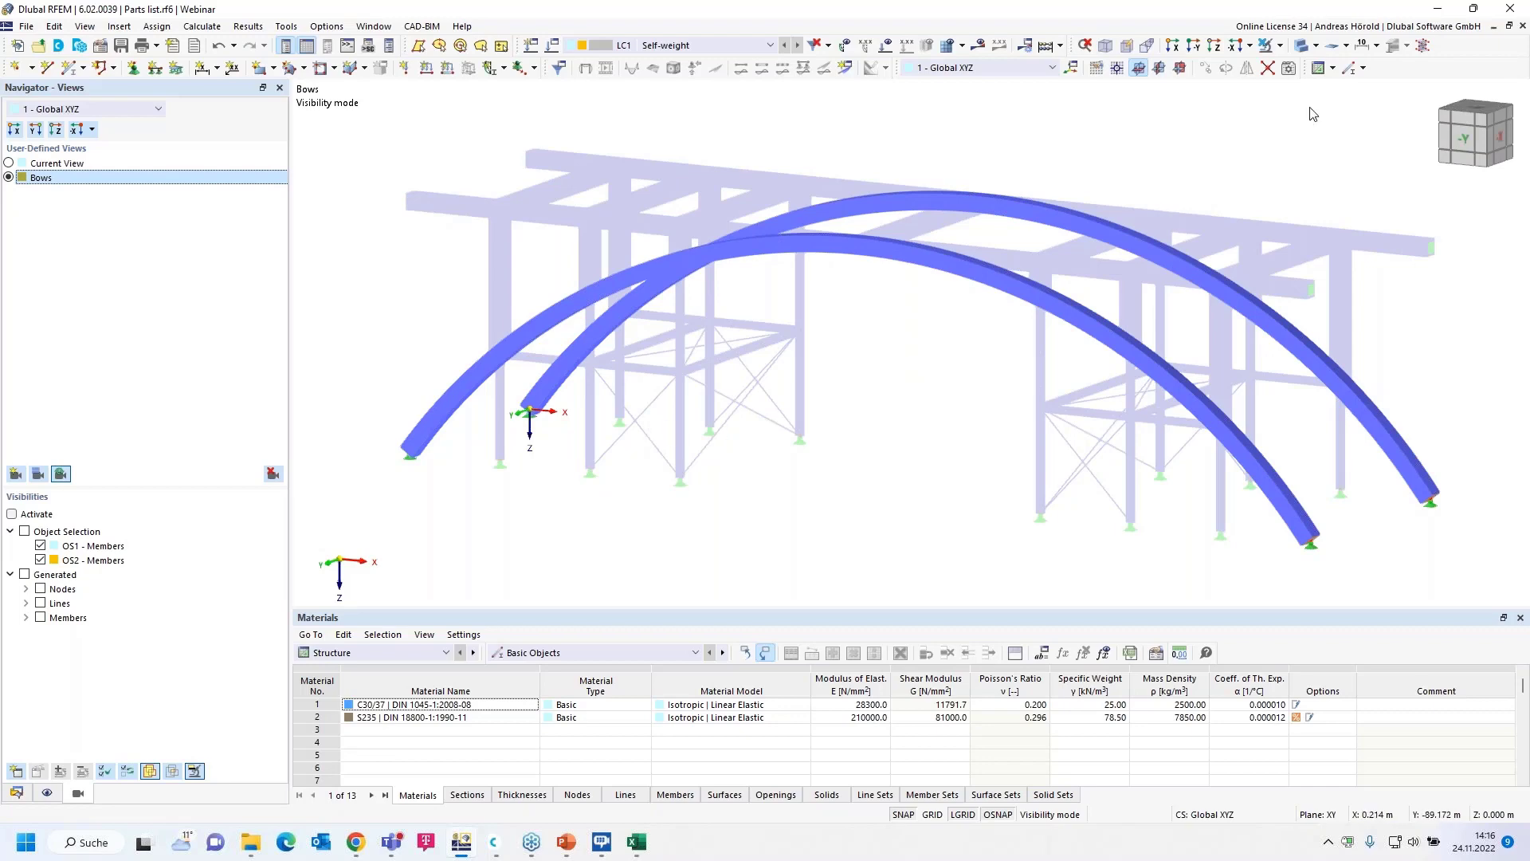
click(1288, 72)
click(1298, 153)
- Create a new Members selection with the rule Section Equals 1 (R_M1 1000/1000)
click(16, 793)
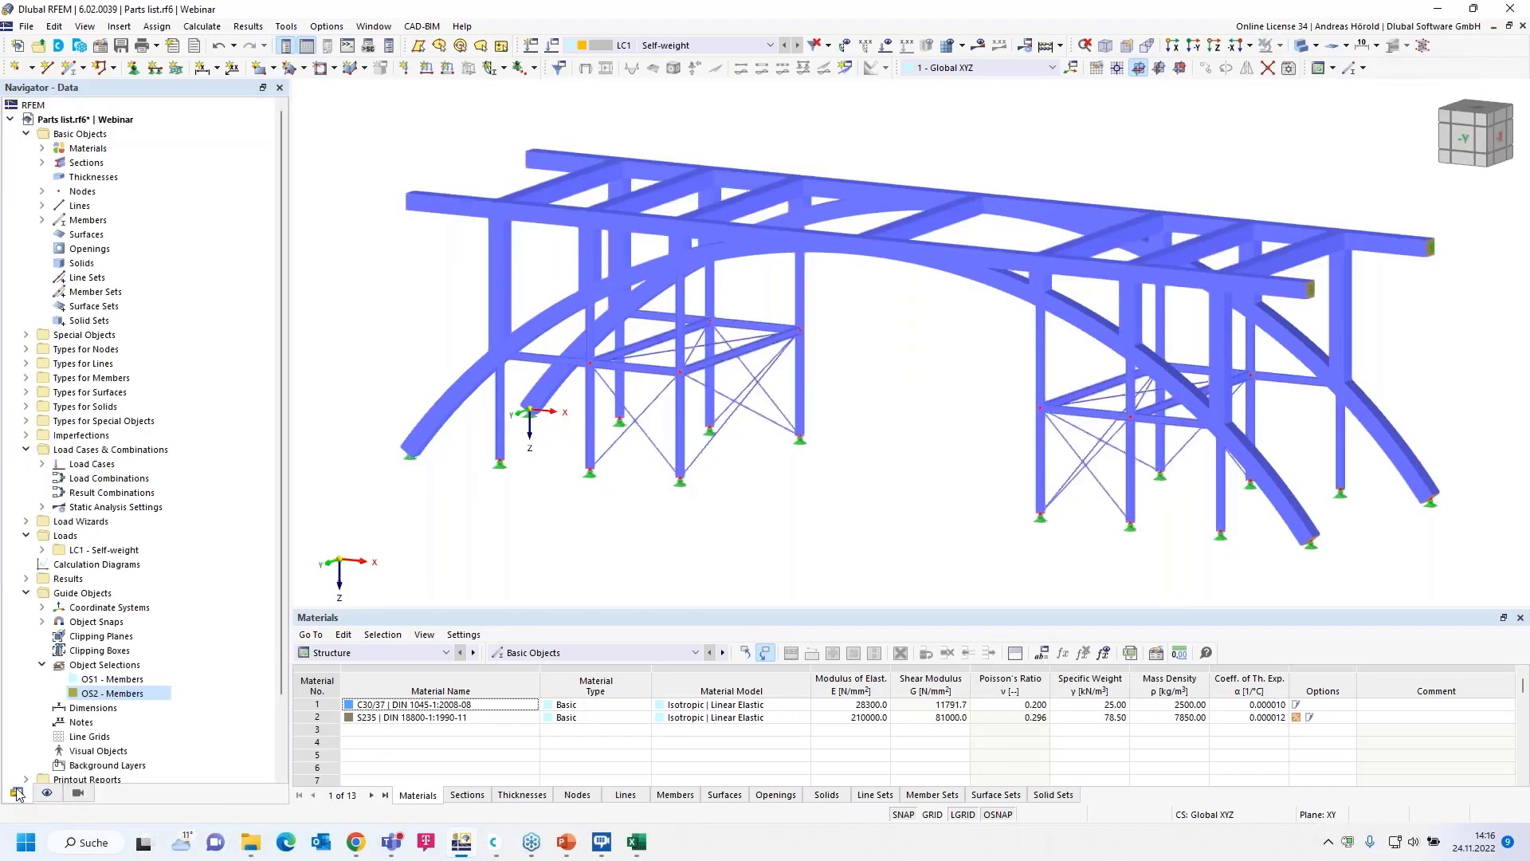
right_click(114, 664)
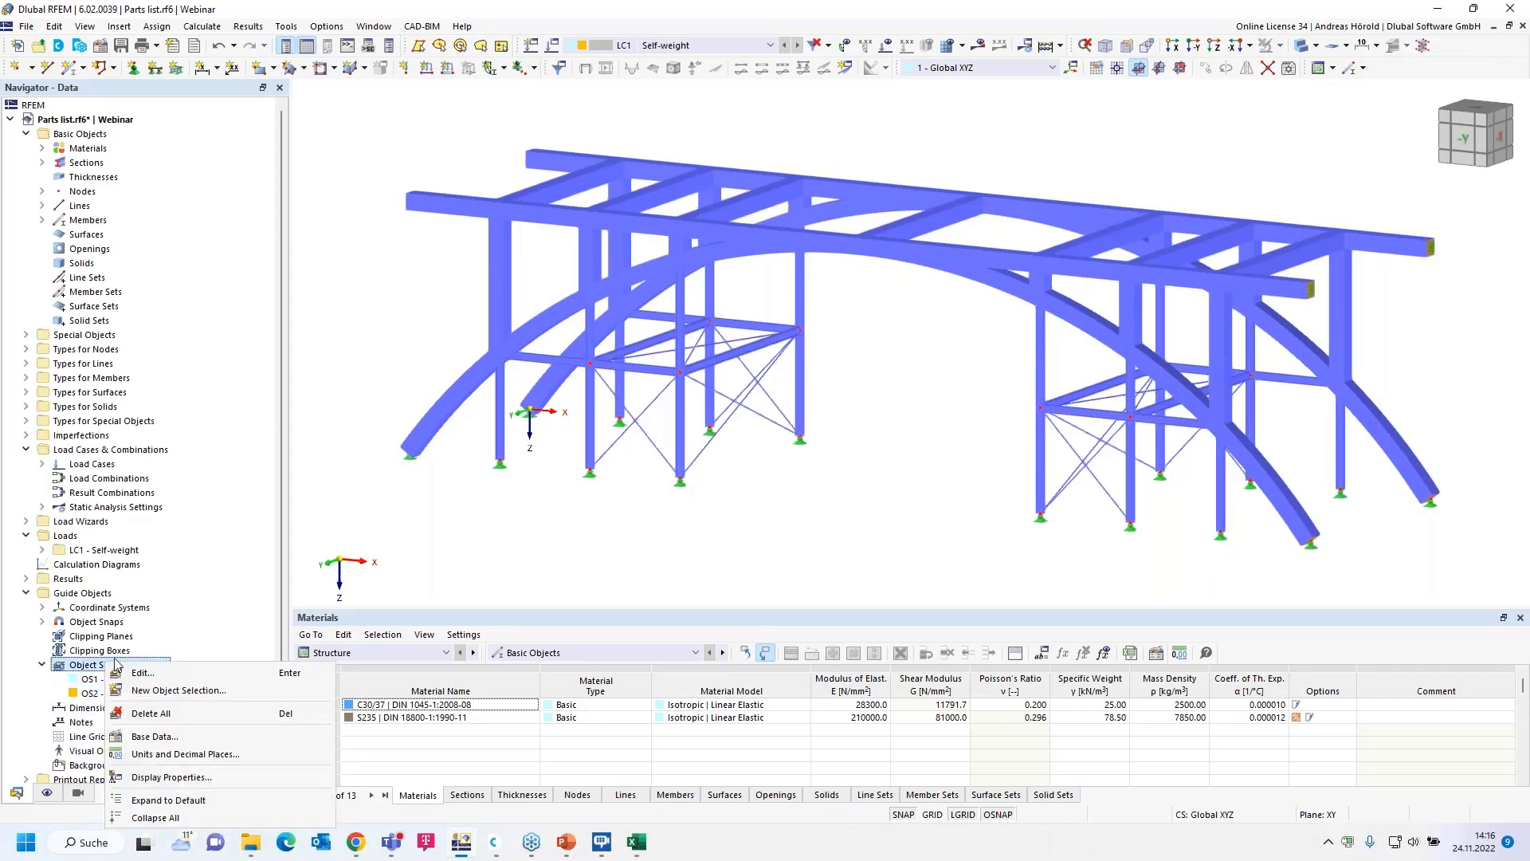
click(171, 690)
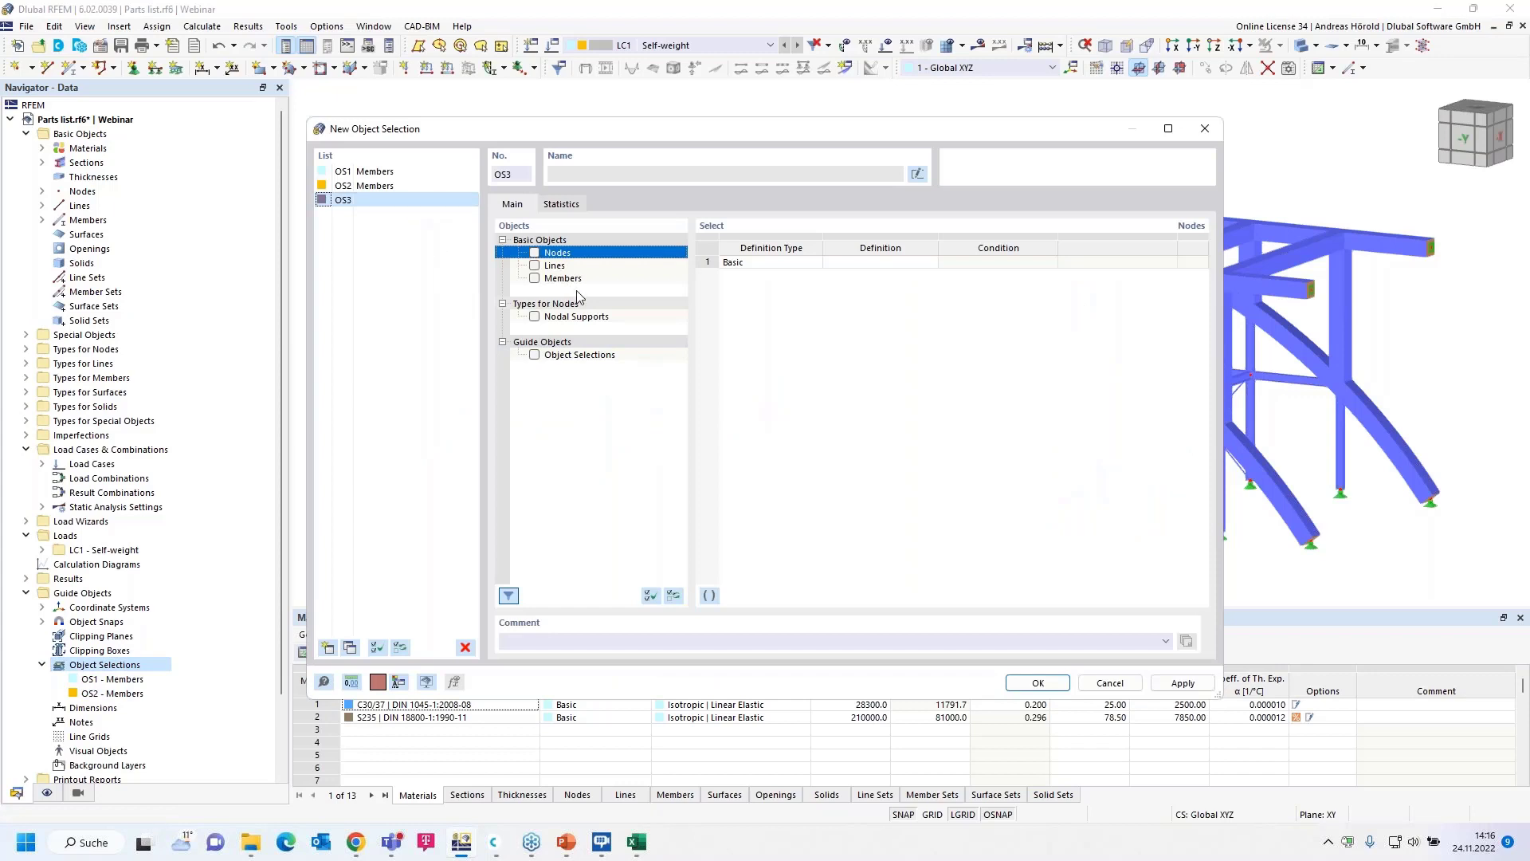
click(535, 278)
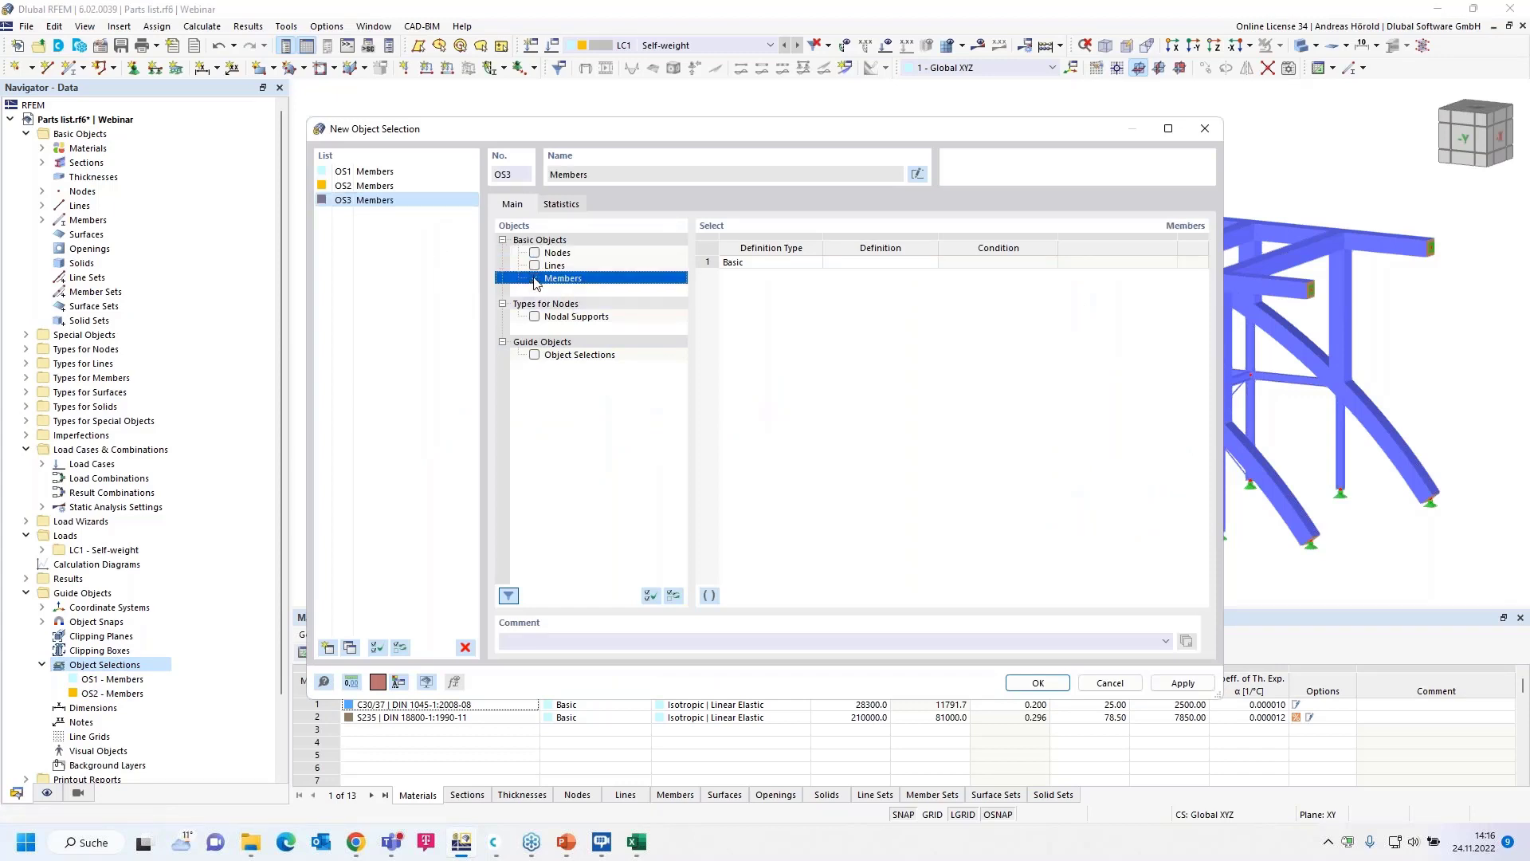
click(882, 264)
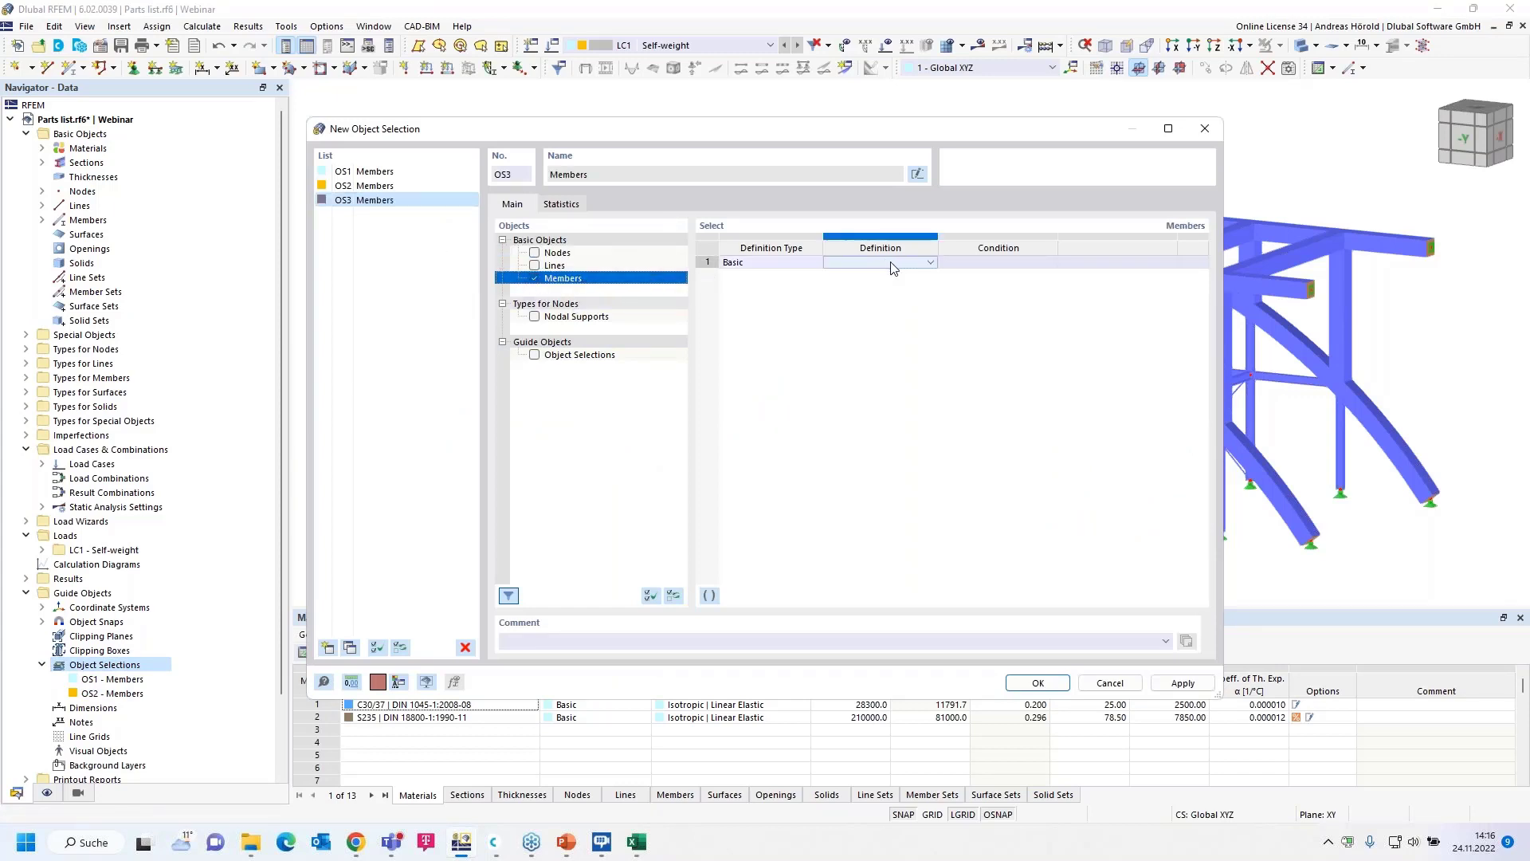
click(930, 263)
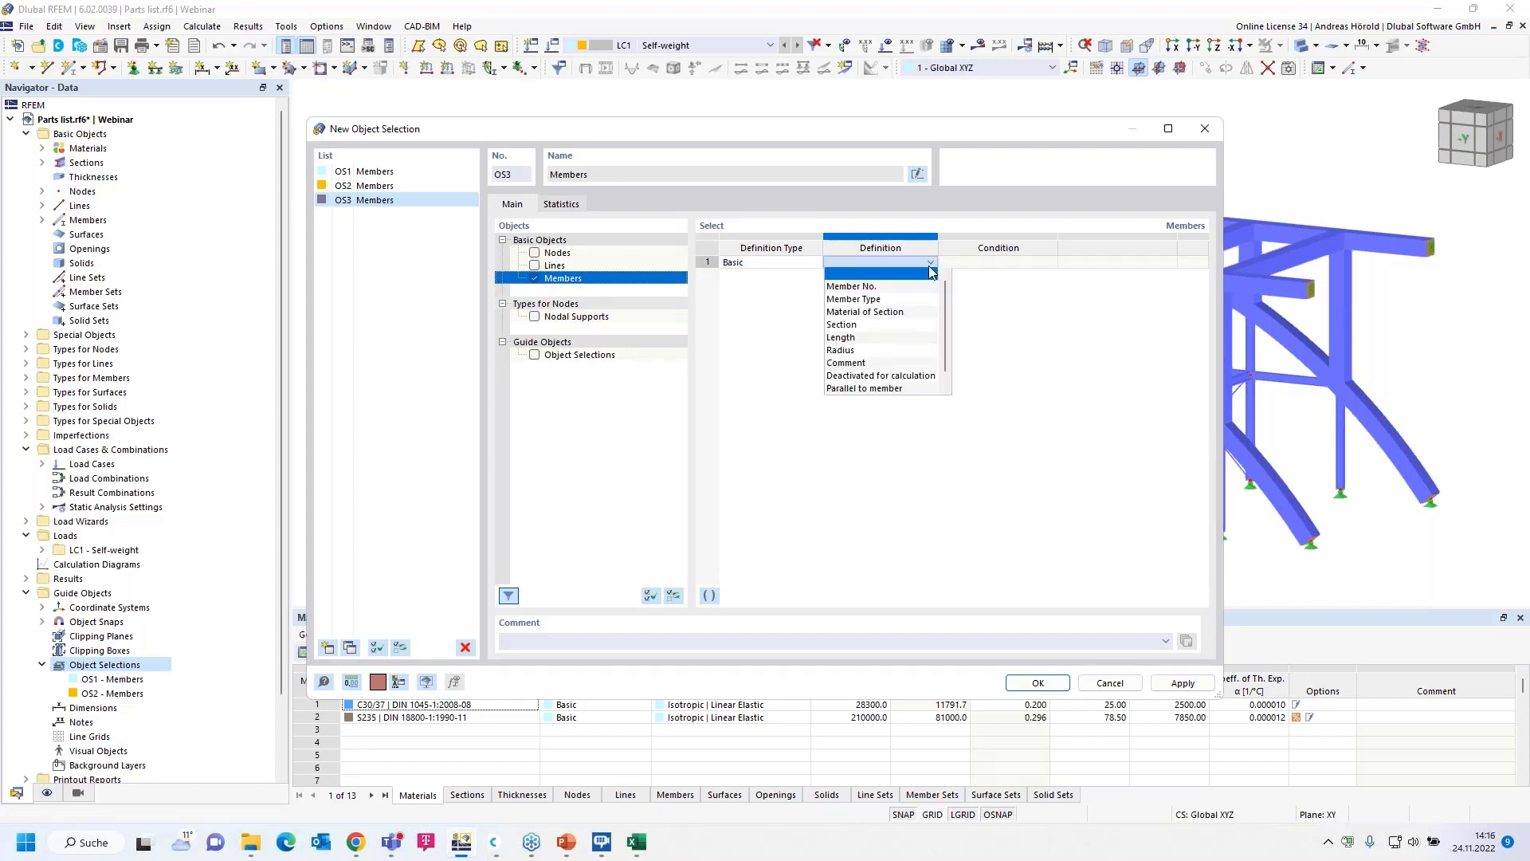
click(881, 325)
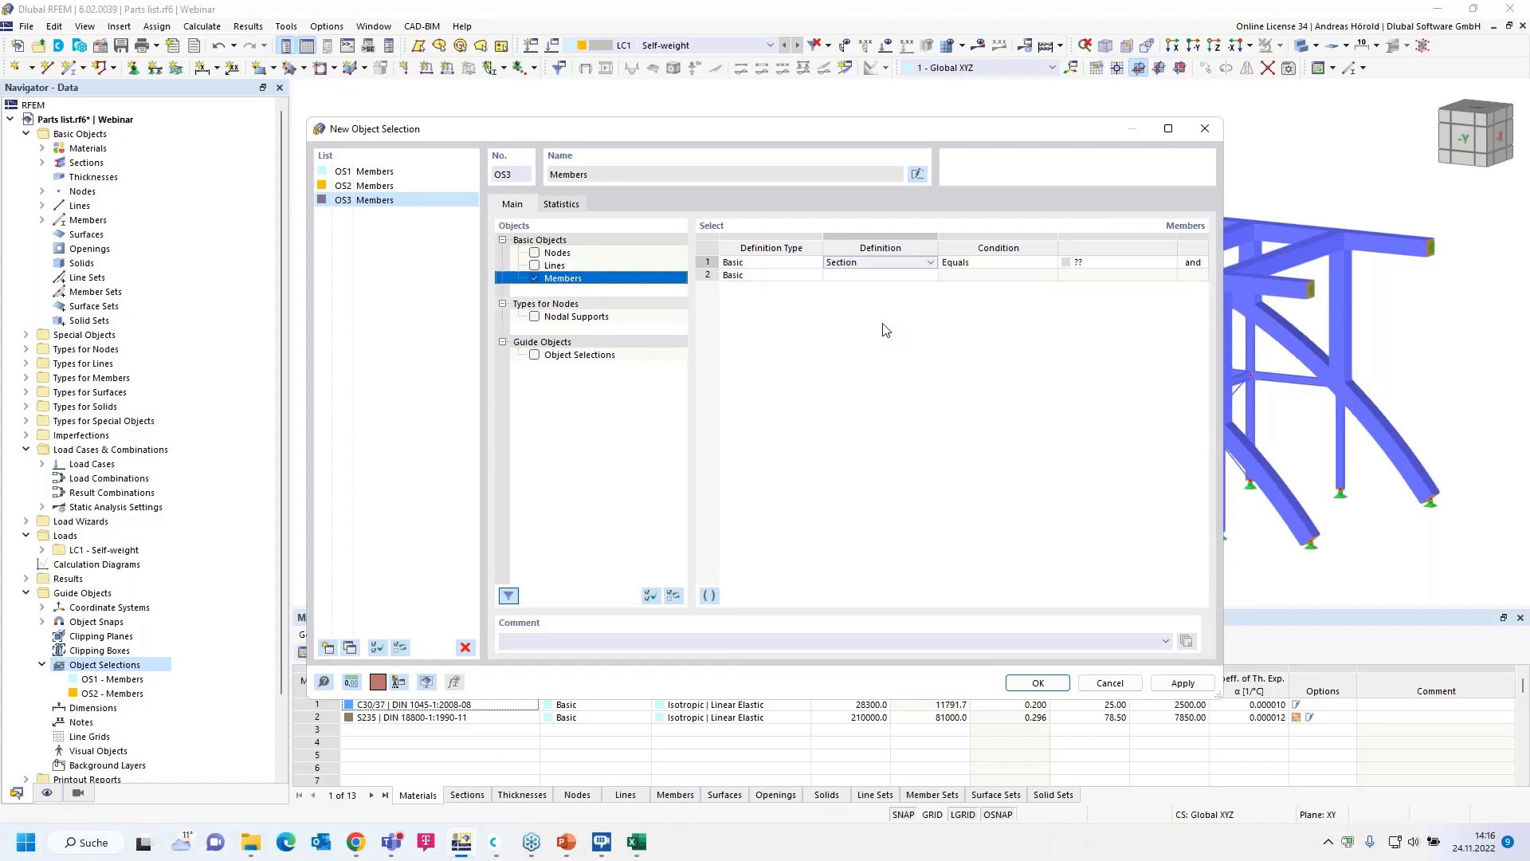
click(1116, 263)
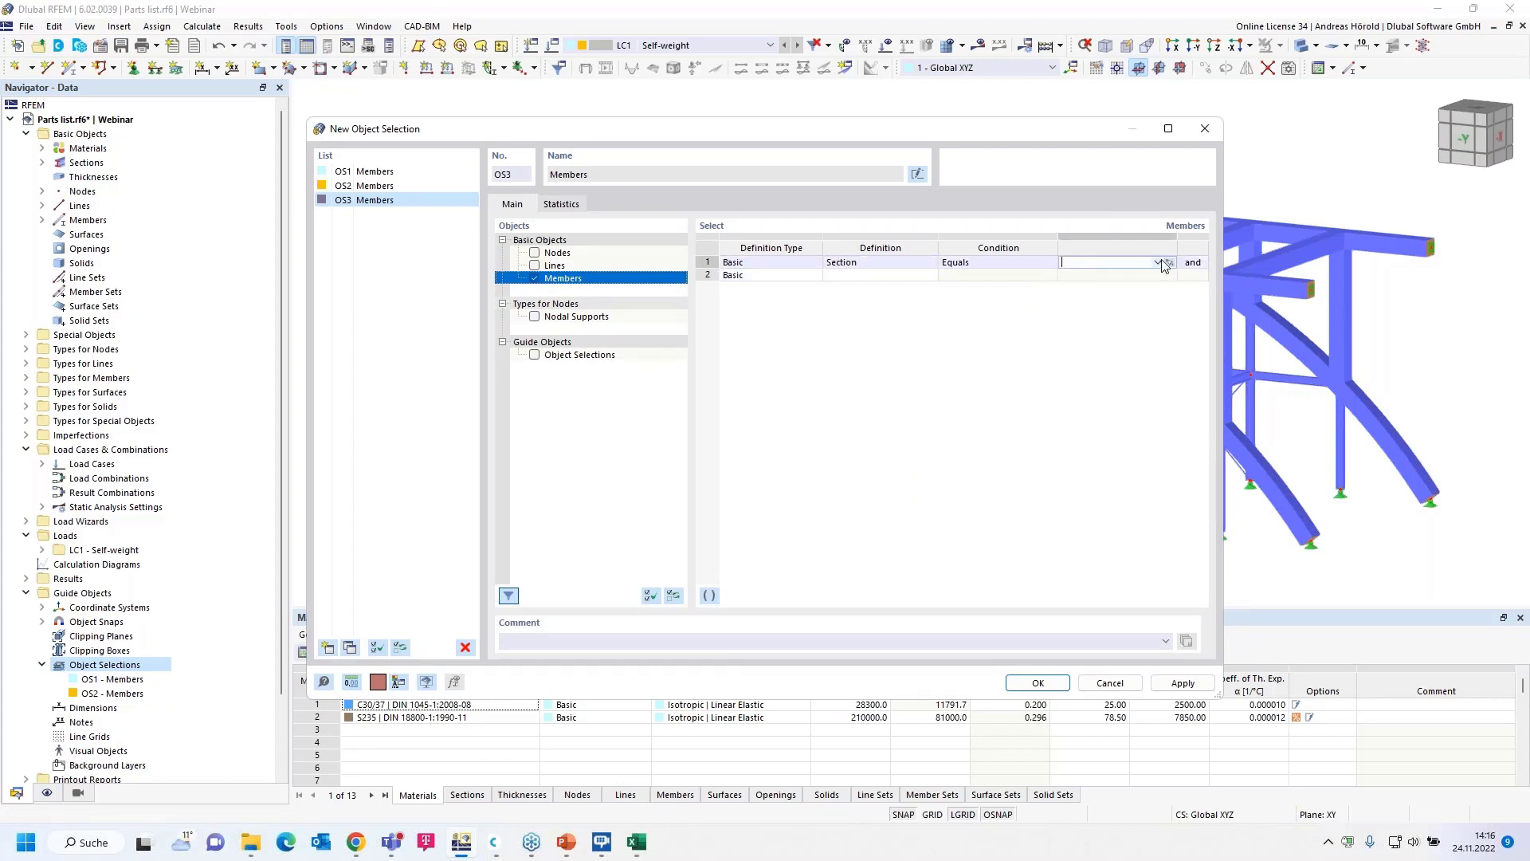
click(1159, 263)
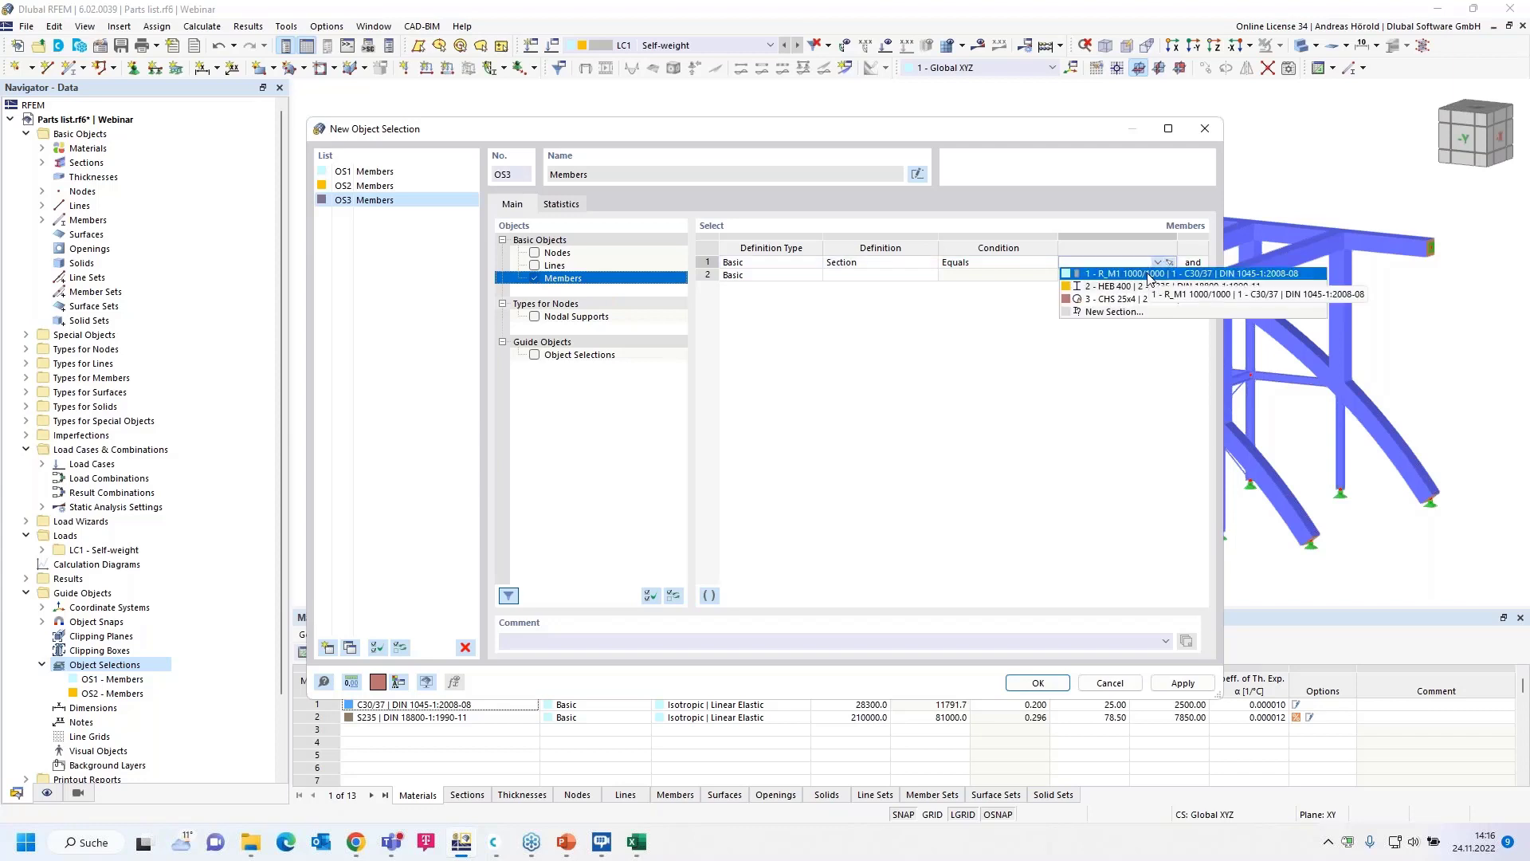
click(1147, 274)
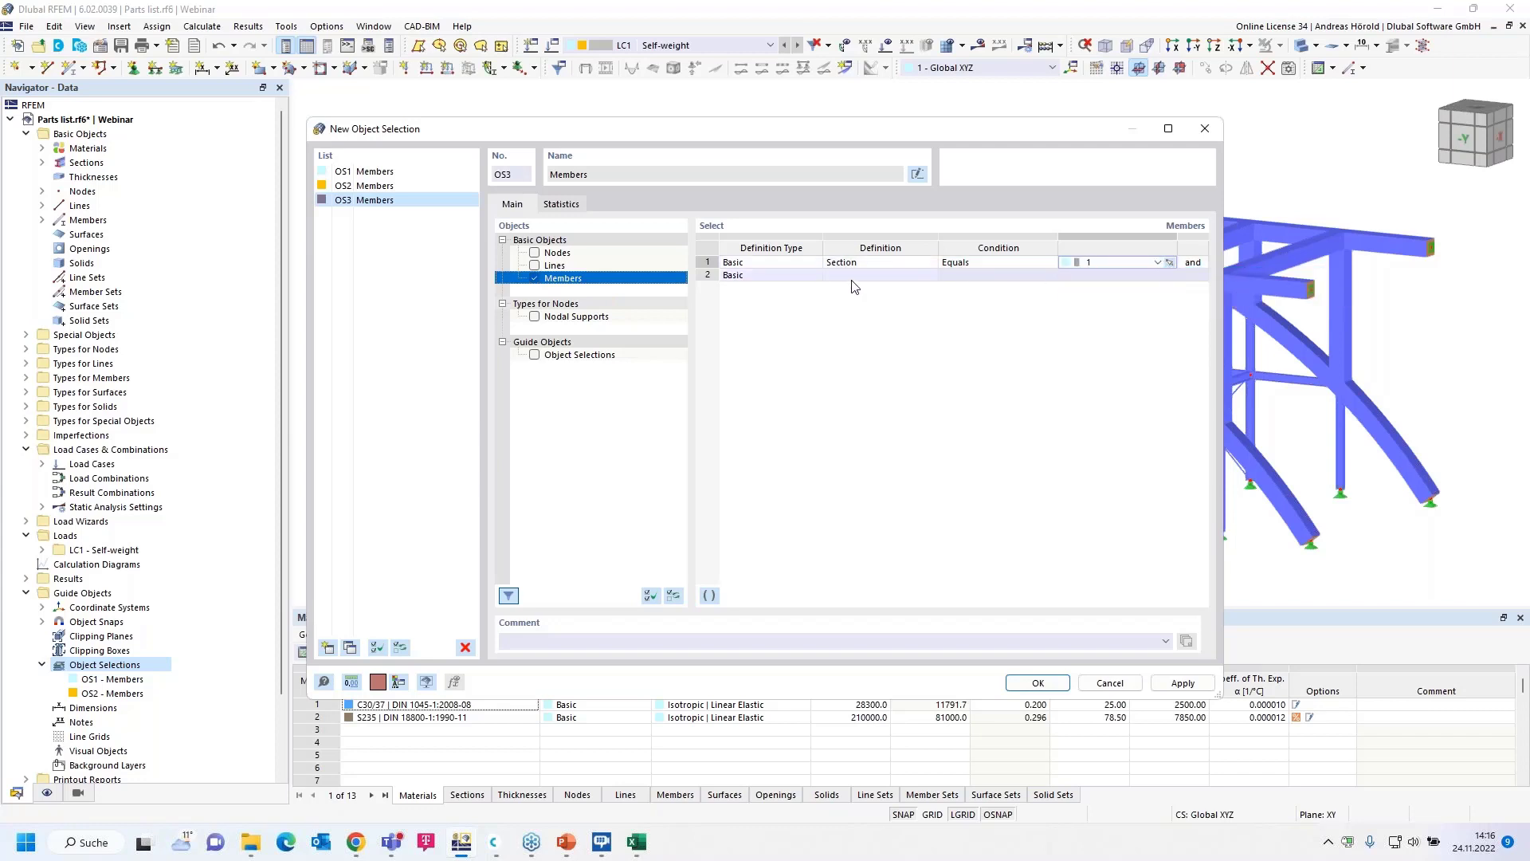
- Add a rule Parallel to member Equals 35, picked in the model, and save OS3
click(899, 276)
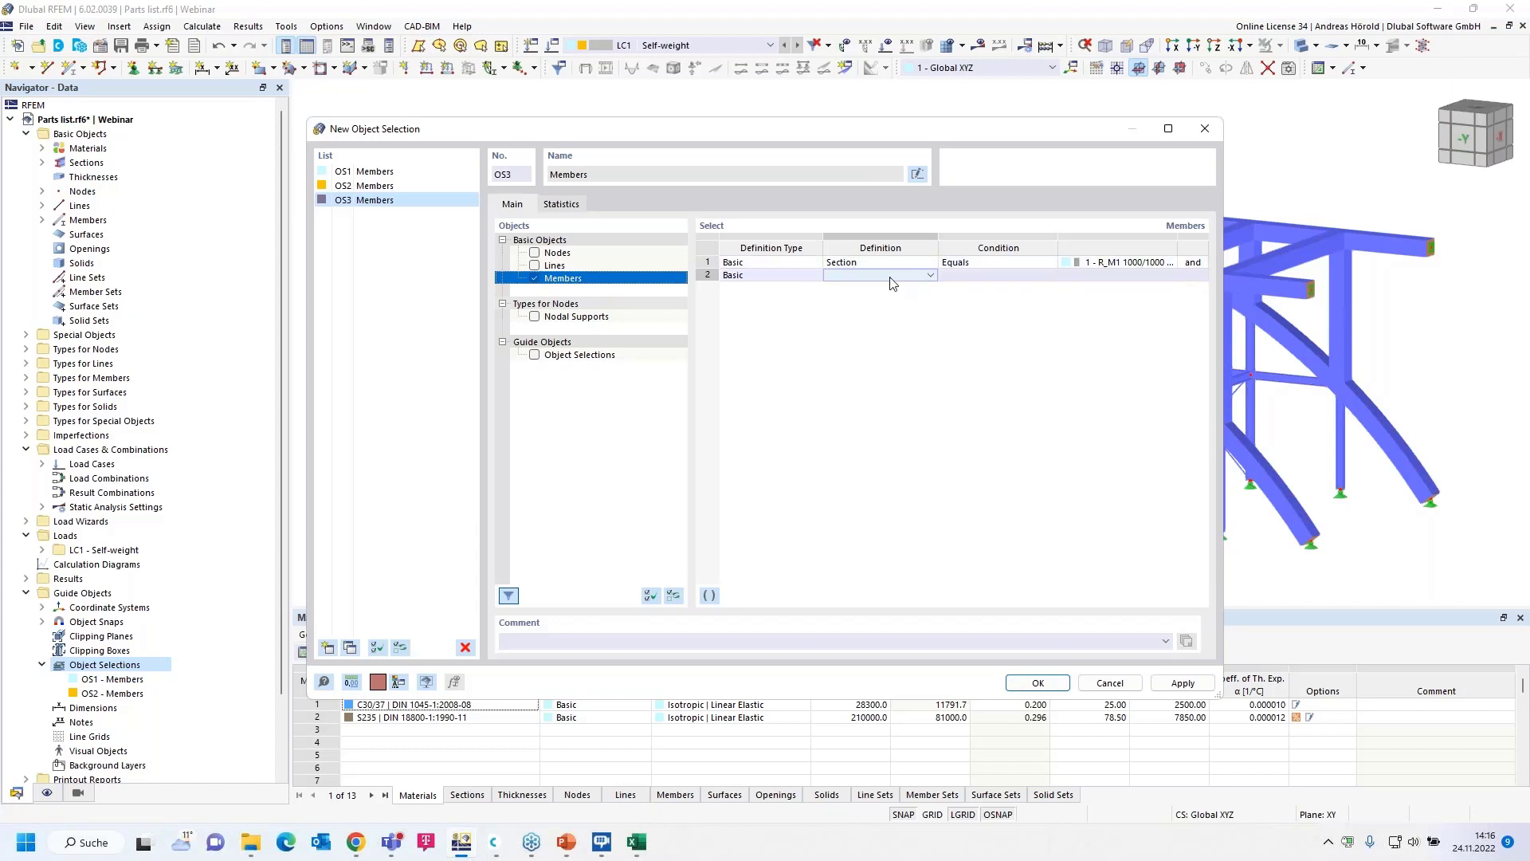
click(929, 275)
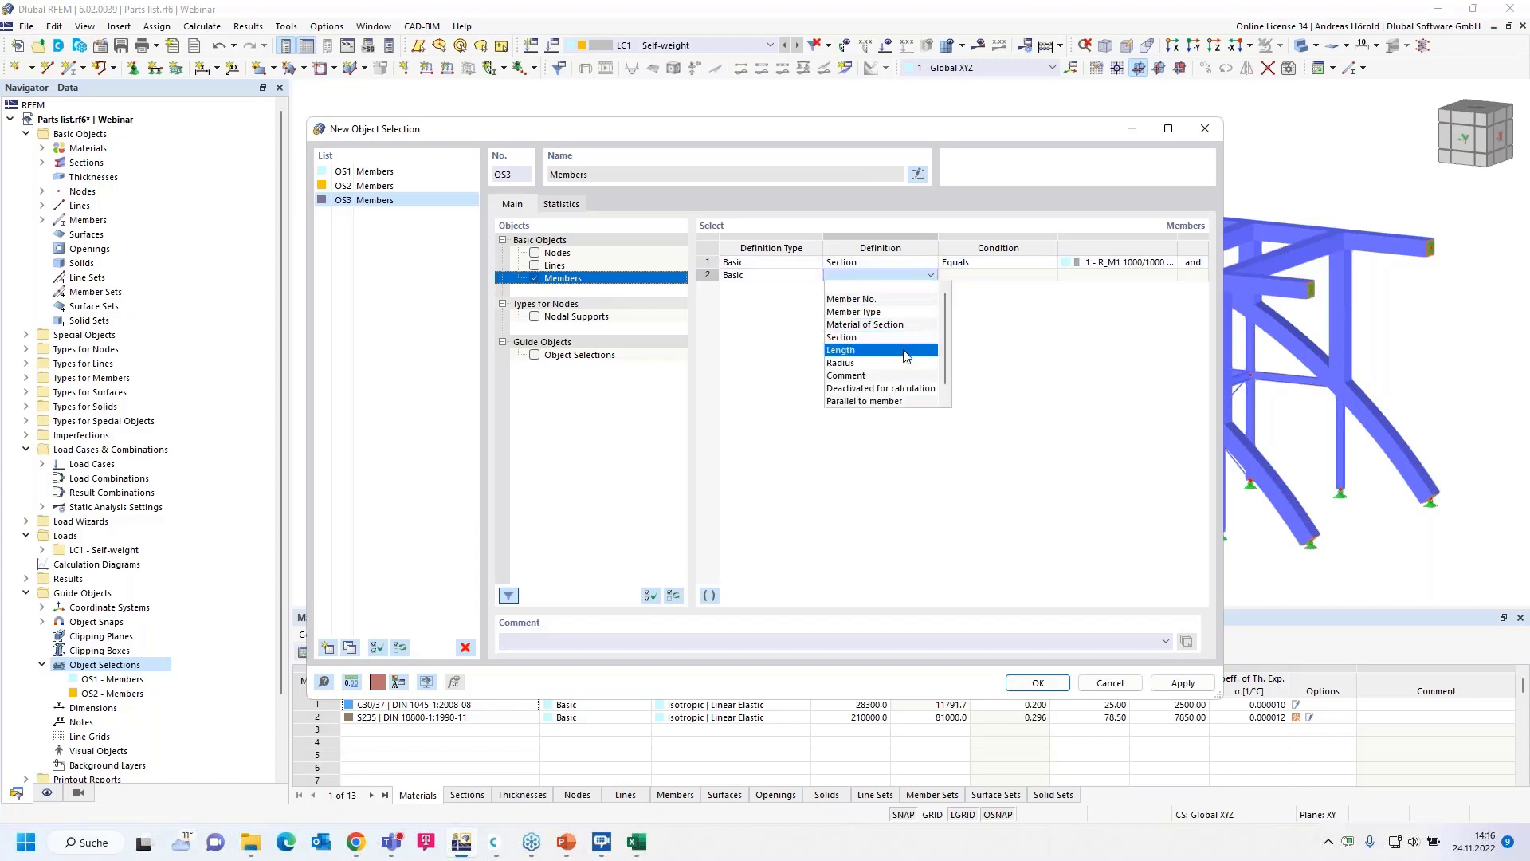
click(912, 389)
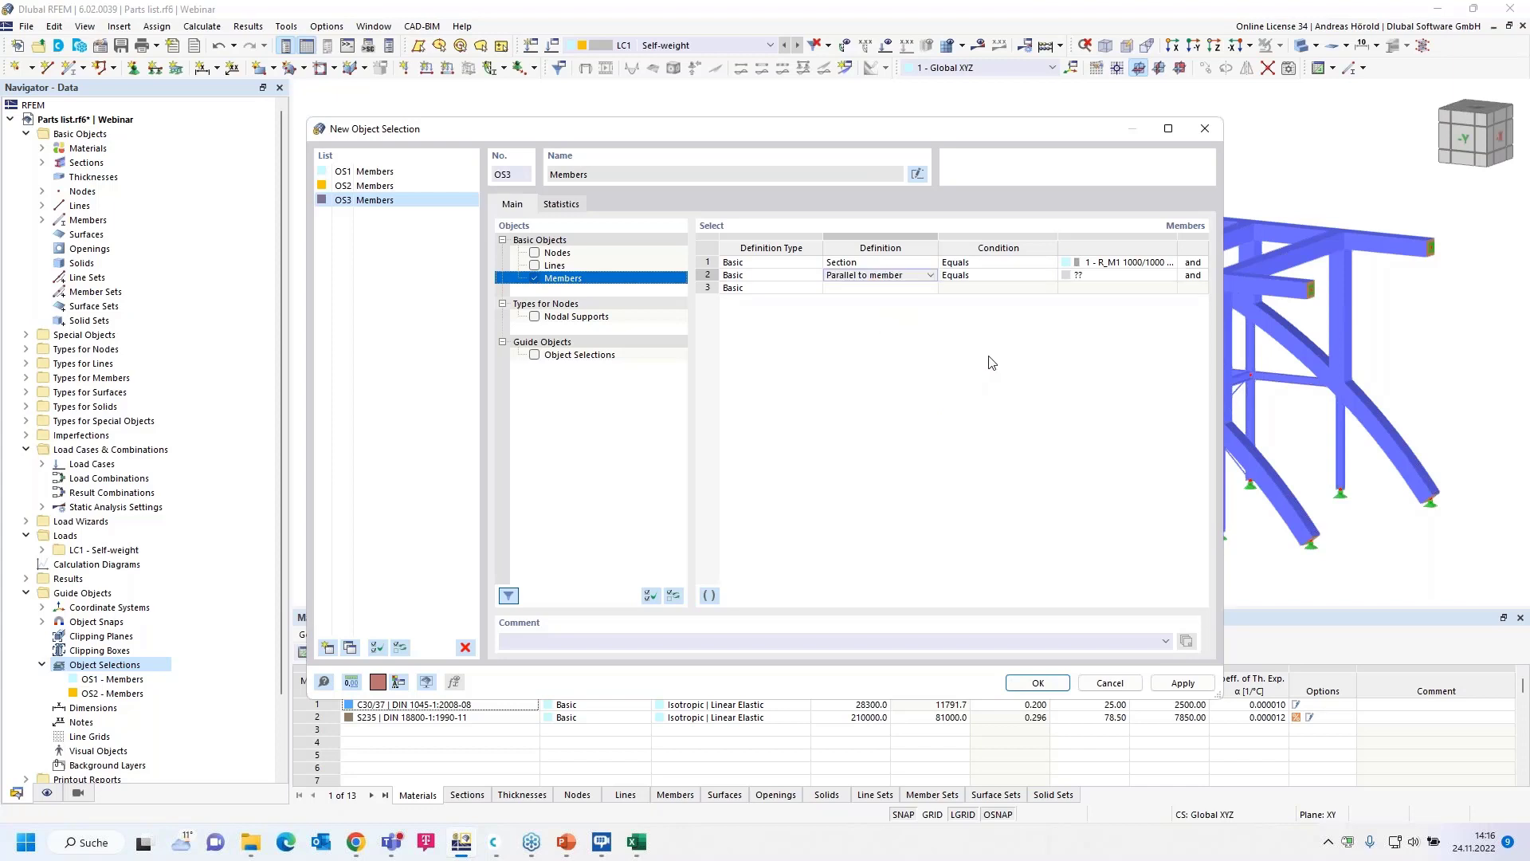
click(1054, 276)
click(1050, 276)
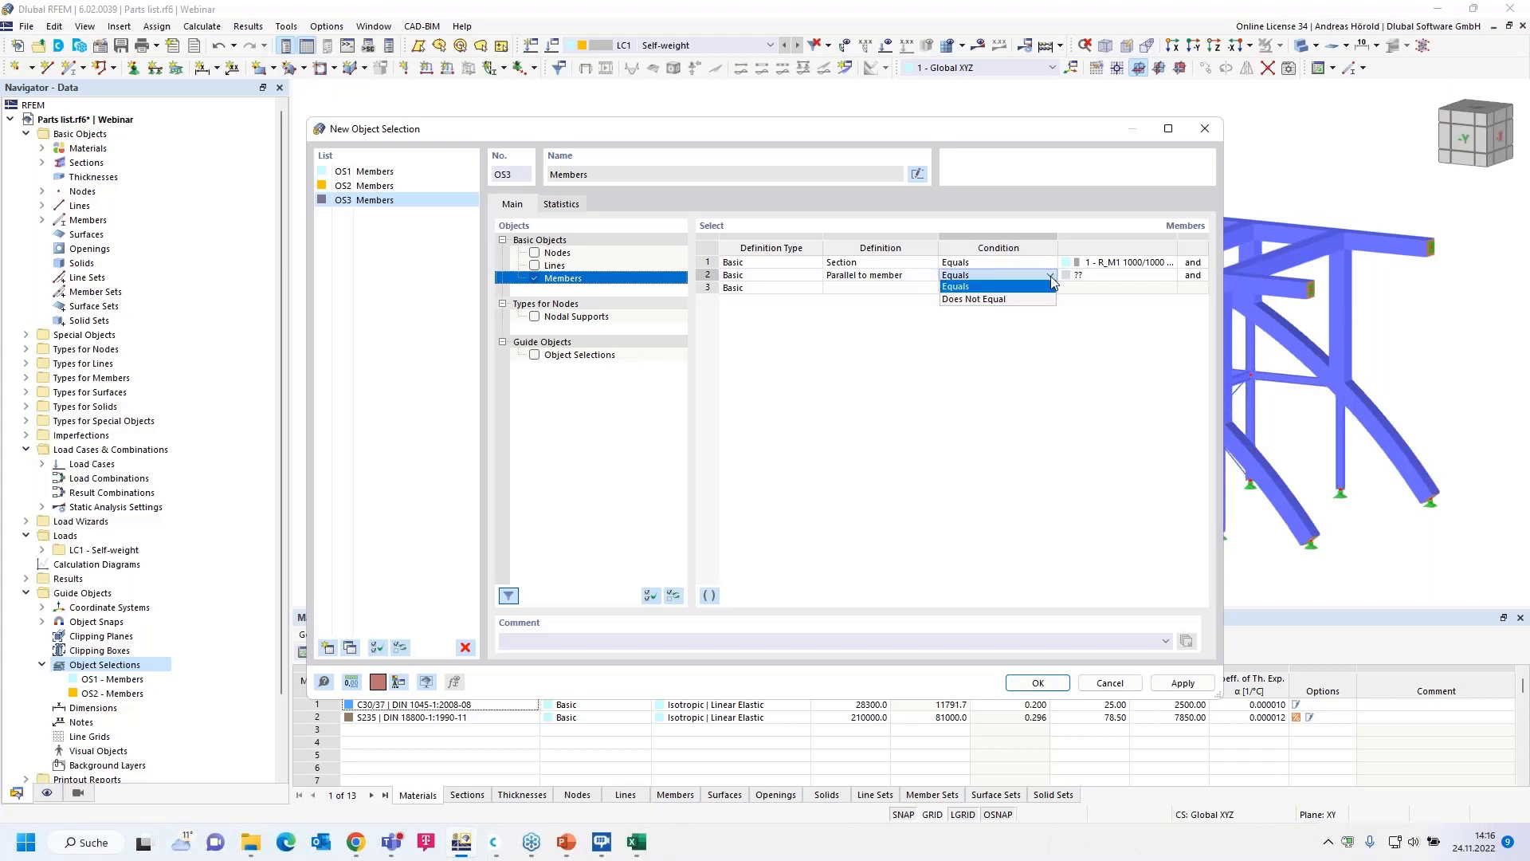
click(1148, 279)
click(1151, 276)
click(1170, 275)
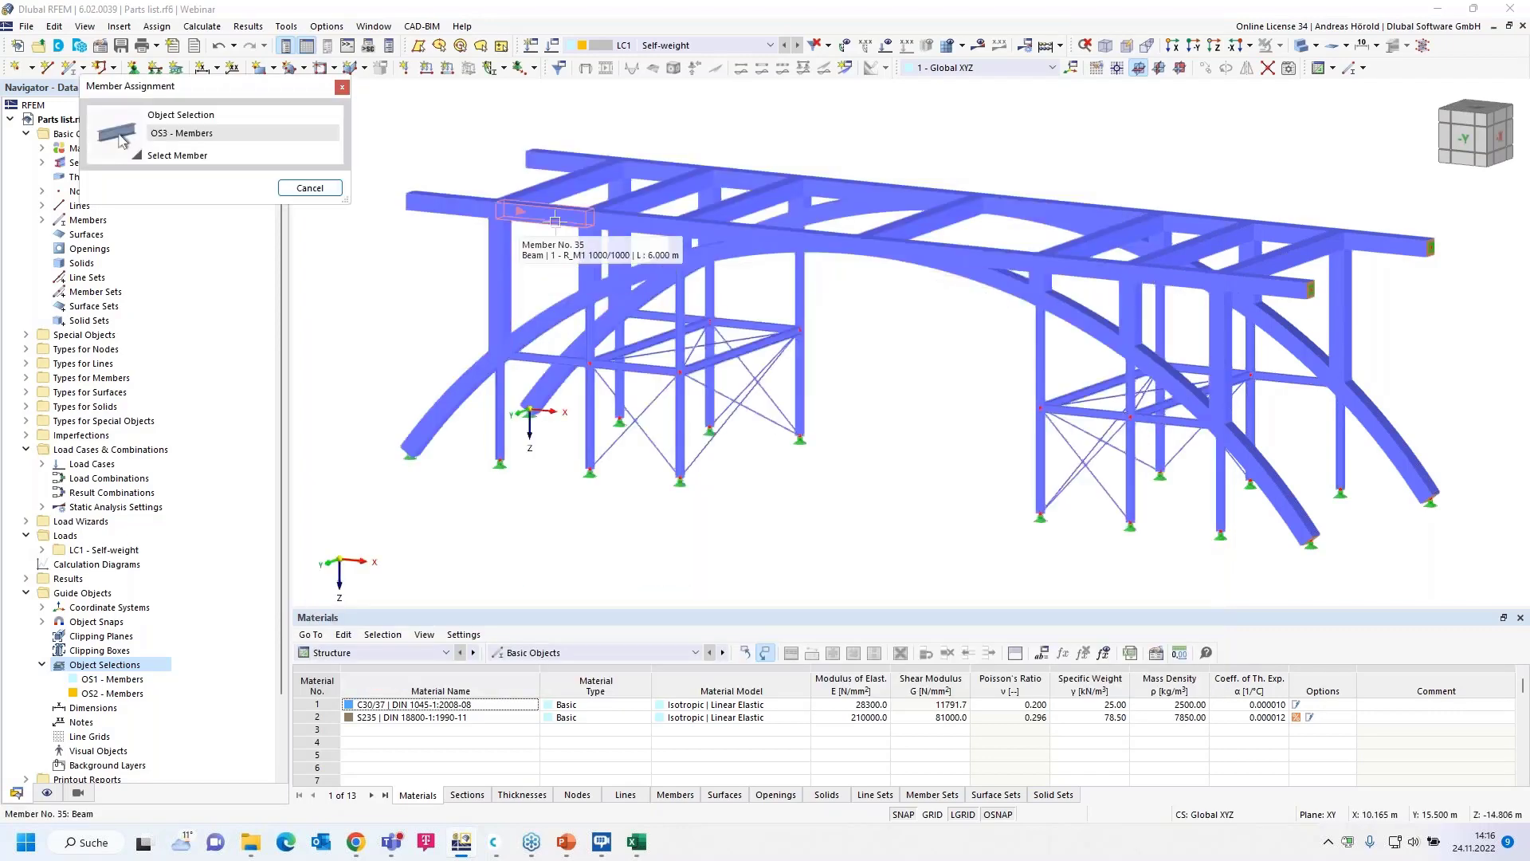
click(526, 214)
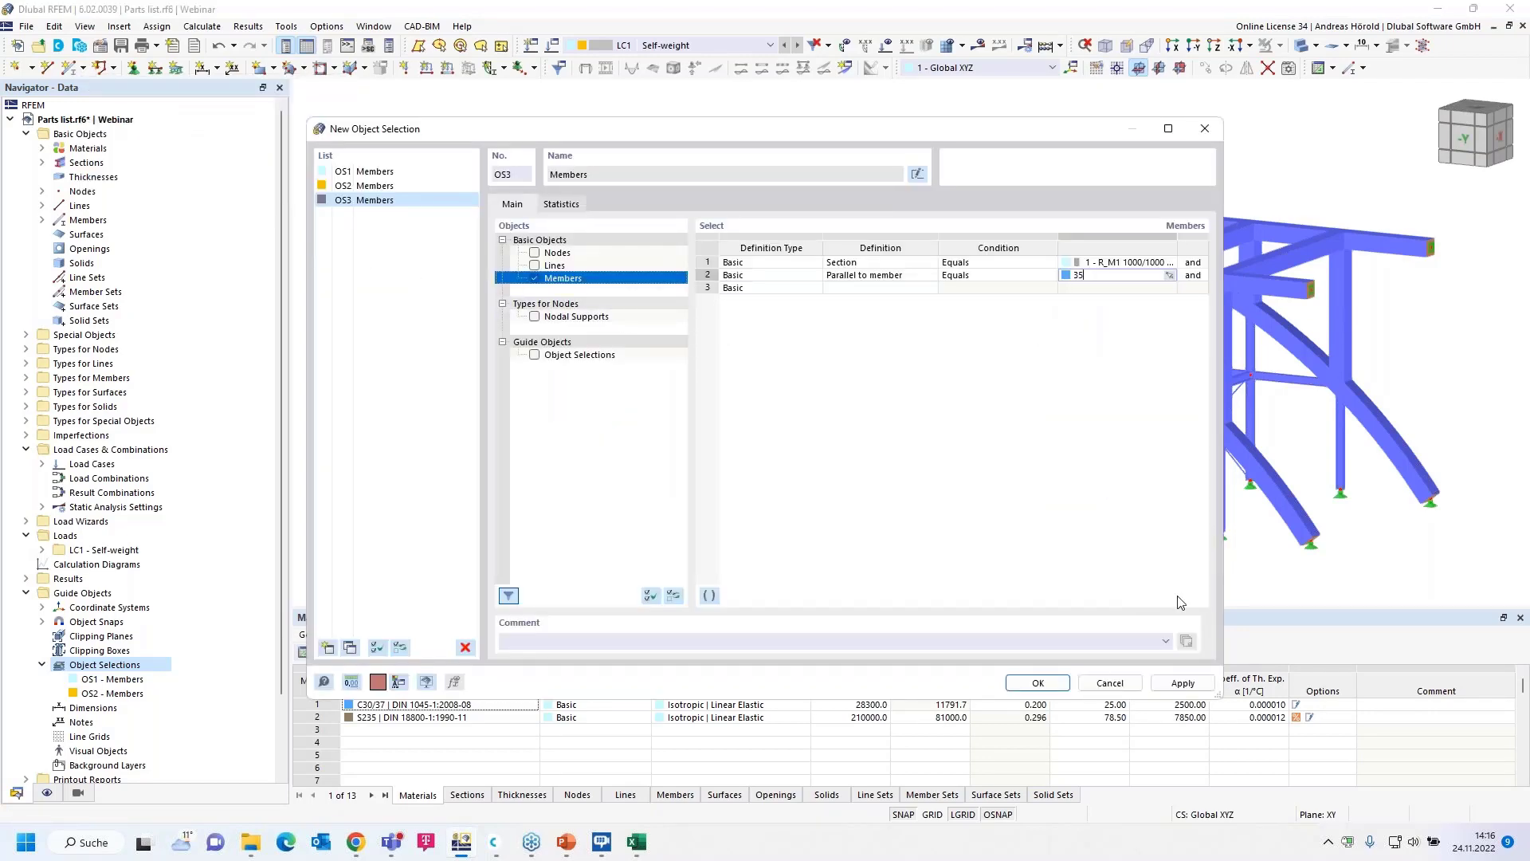
click(1038, 683)
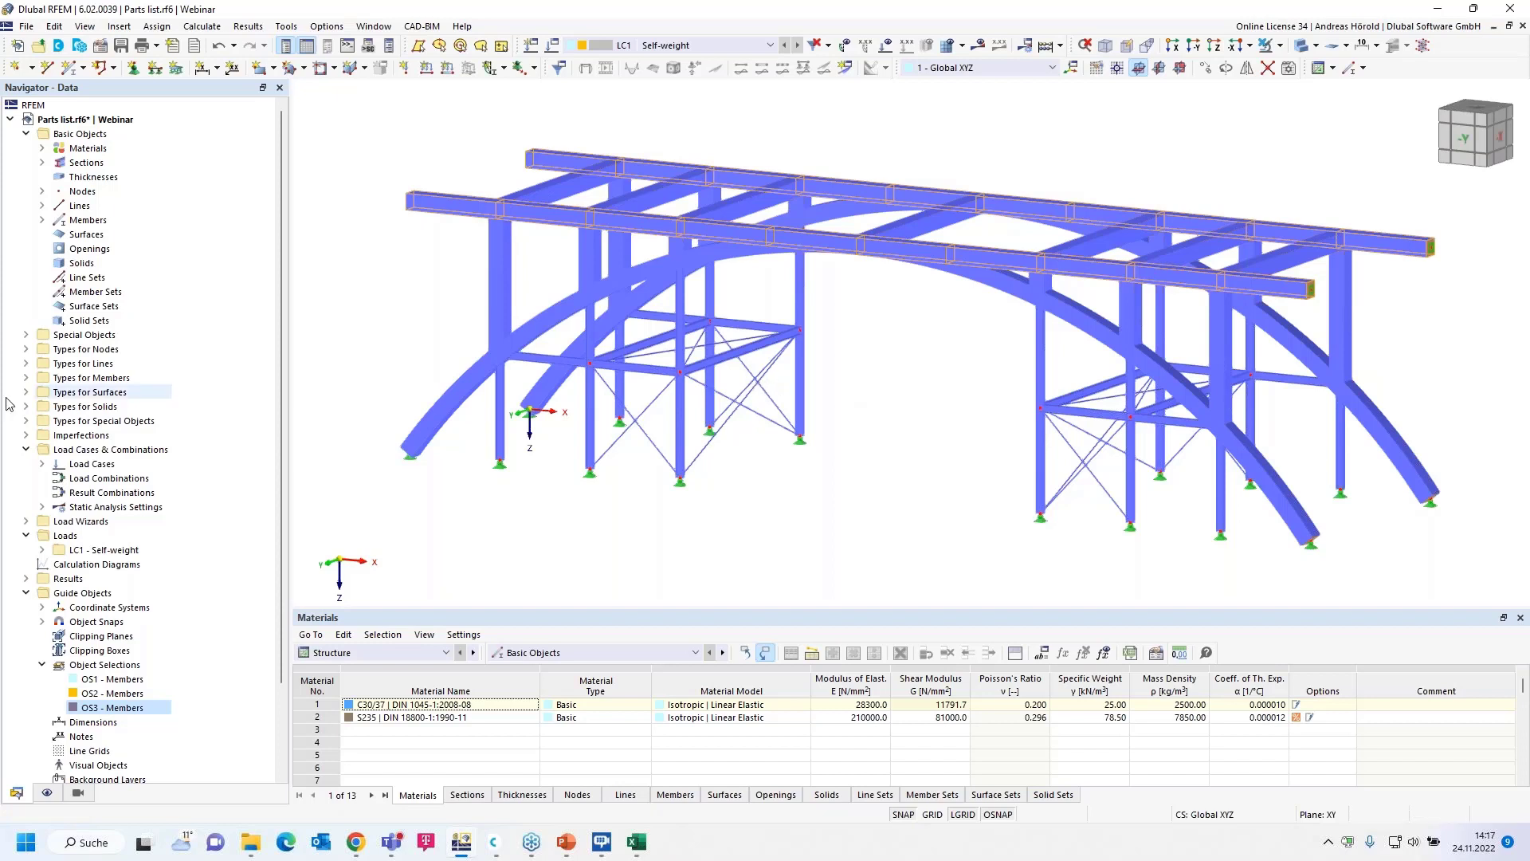
scroll(141, 676, down, 2)
scroll(142, 676, down, 1)
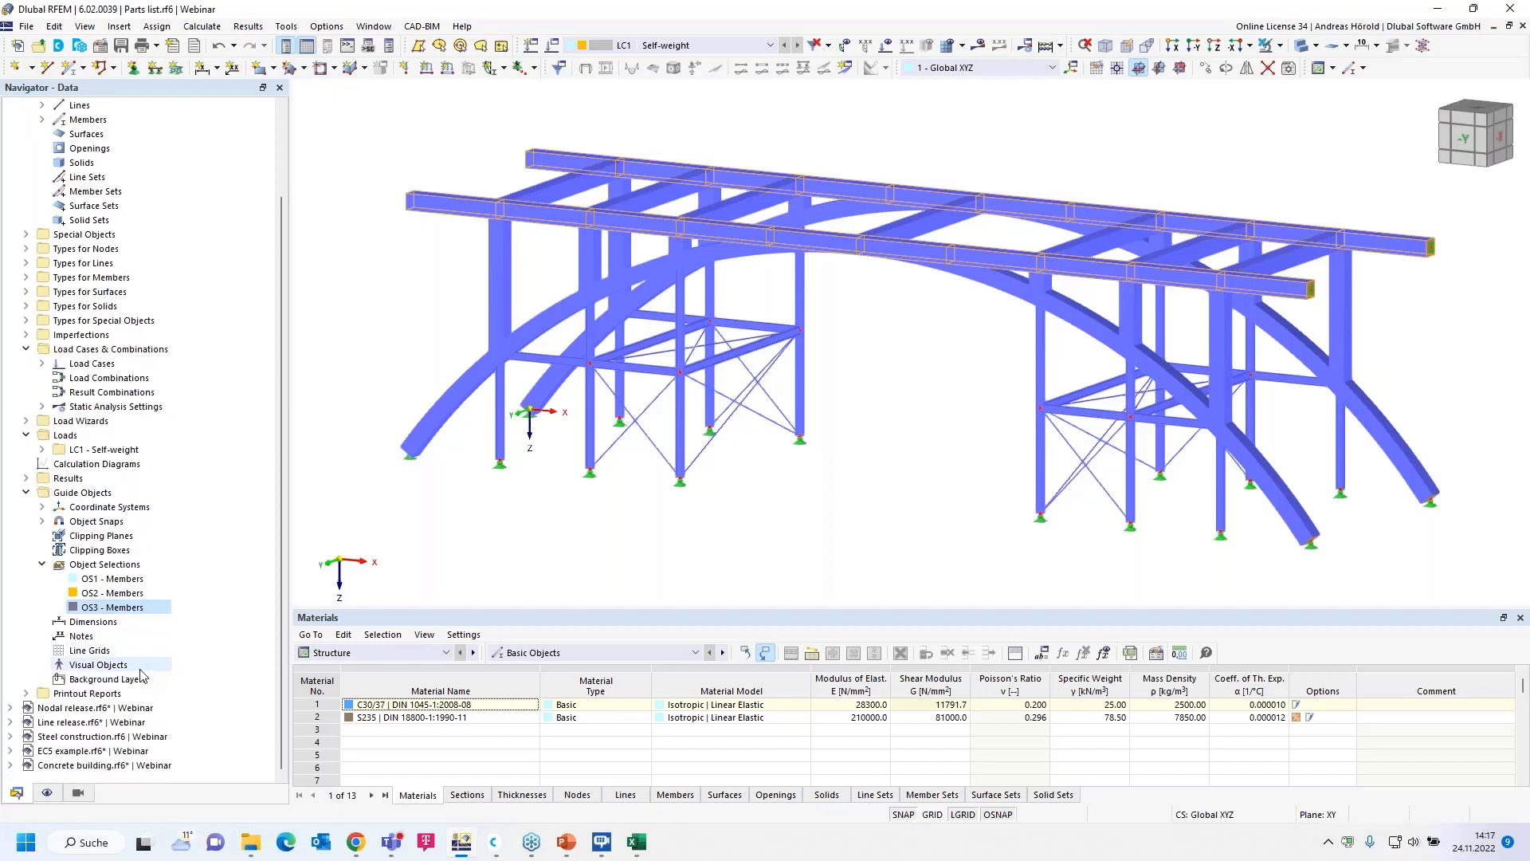
click(107, 736)
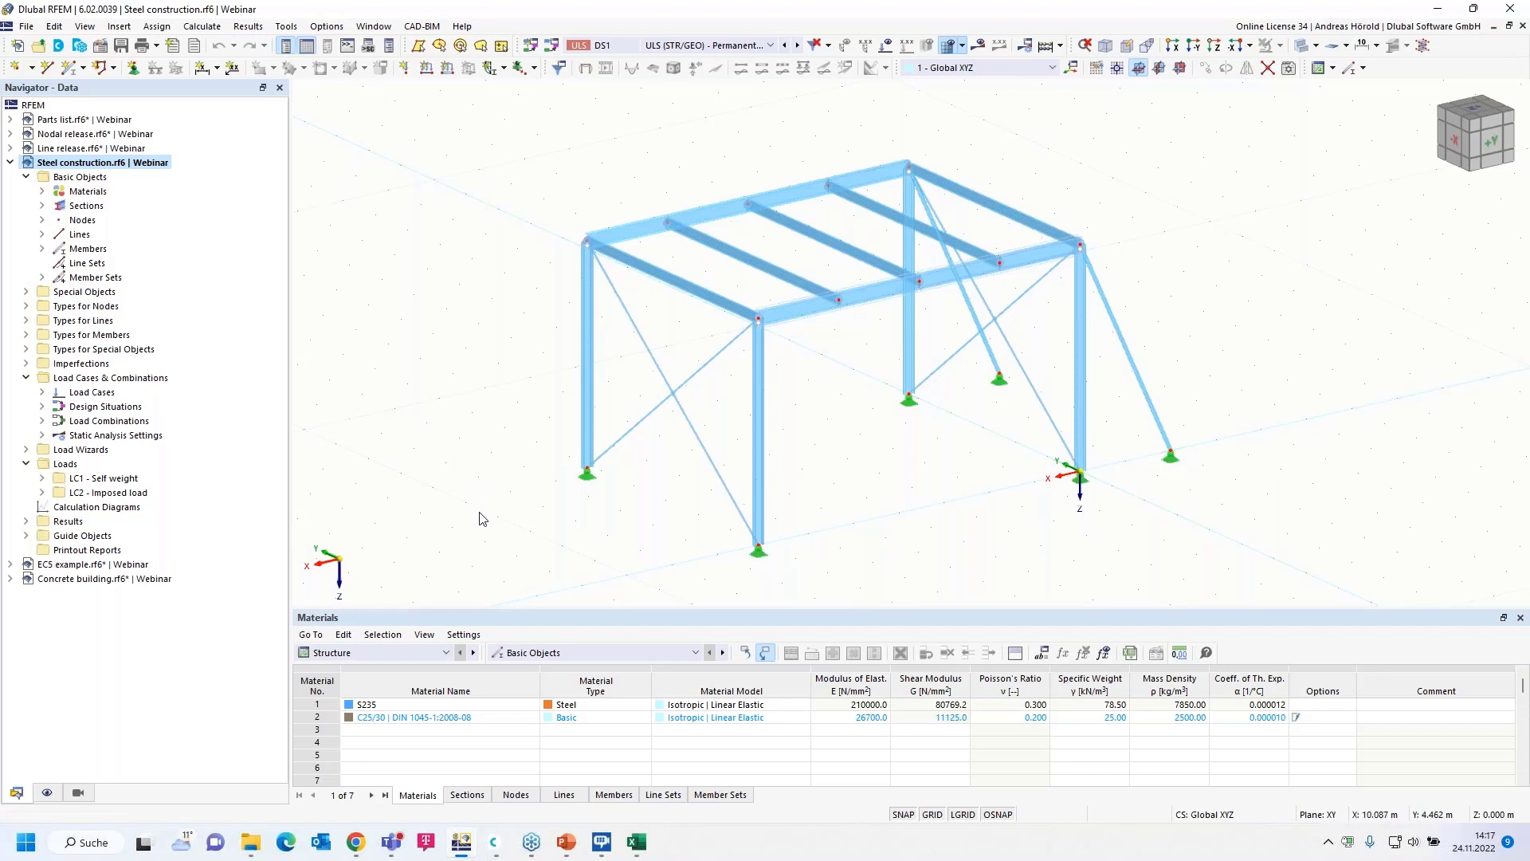
- Enable the Steel Design add-on in Base Data, keeping EN 1993 with the DIN 2020-11 annex
click(99, 48)
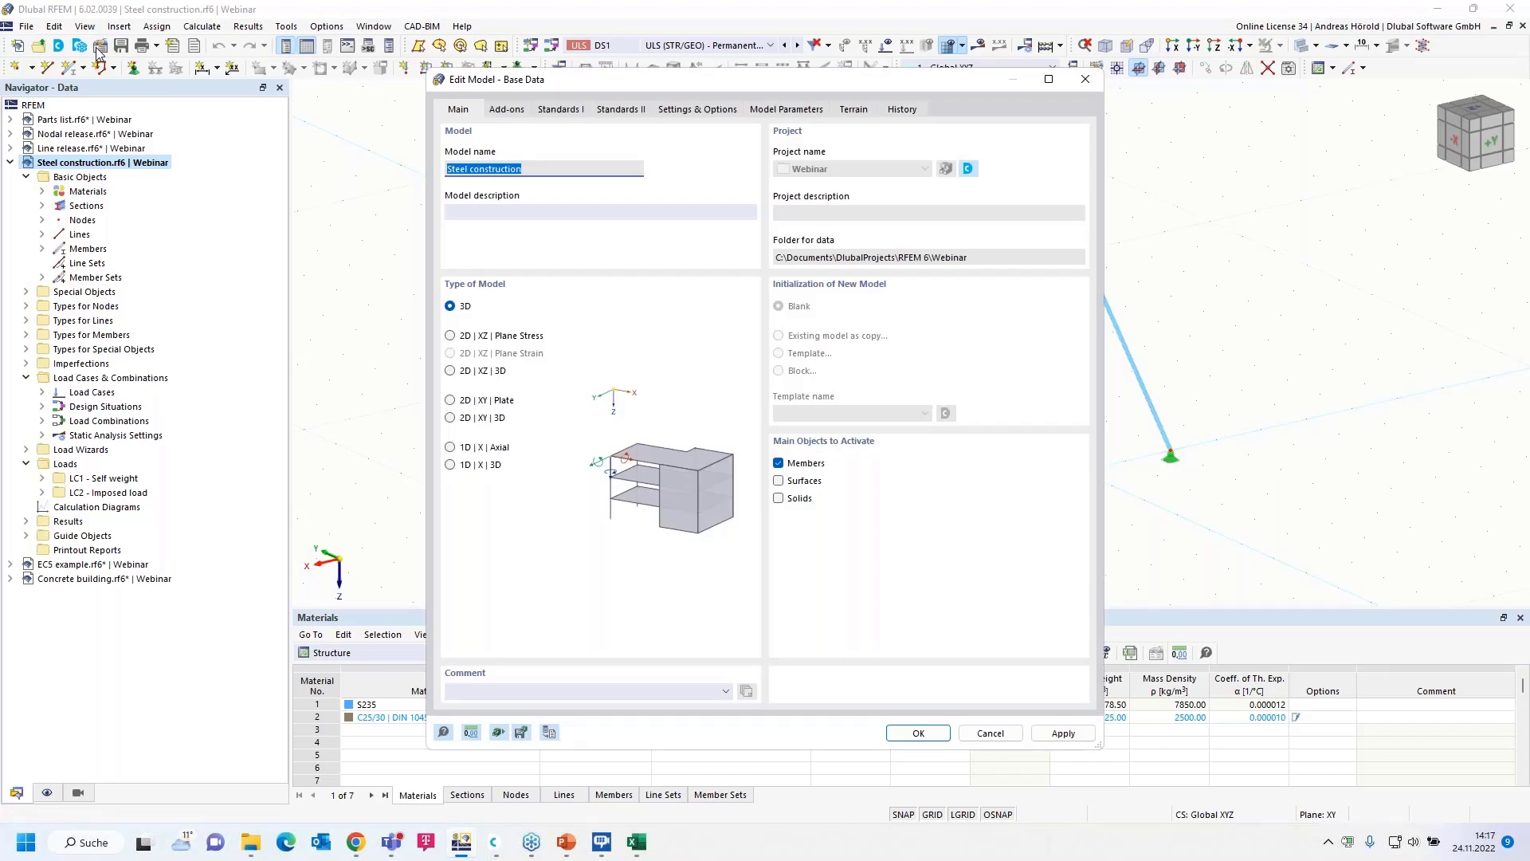
click(503, 111)
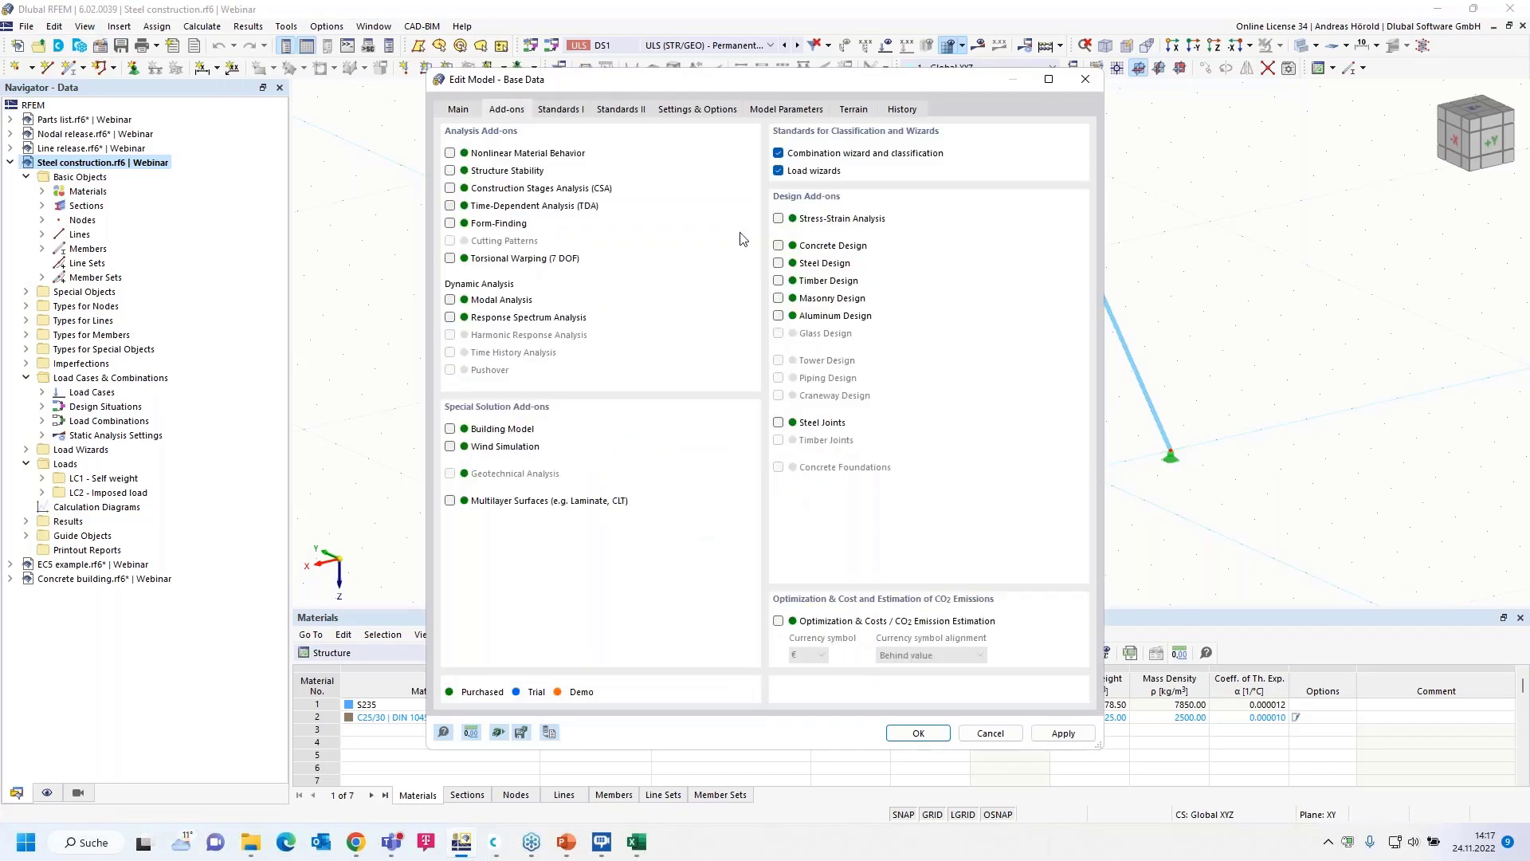
click(778, 264)
click(562, 112)
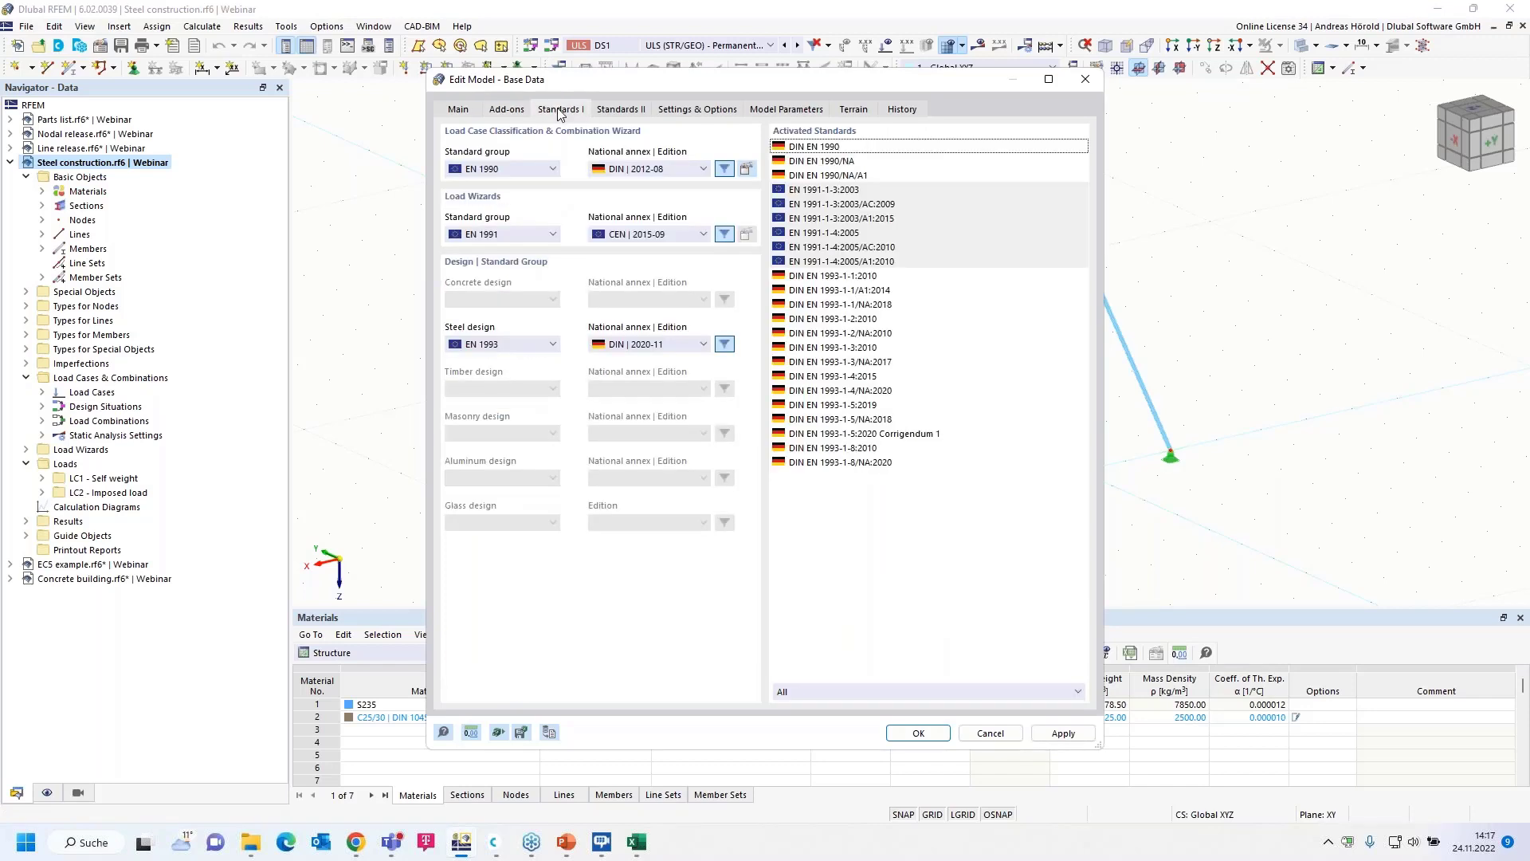
click(499, 344)
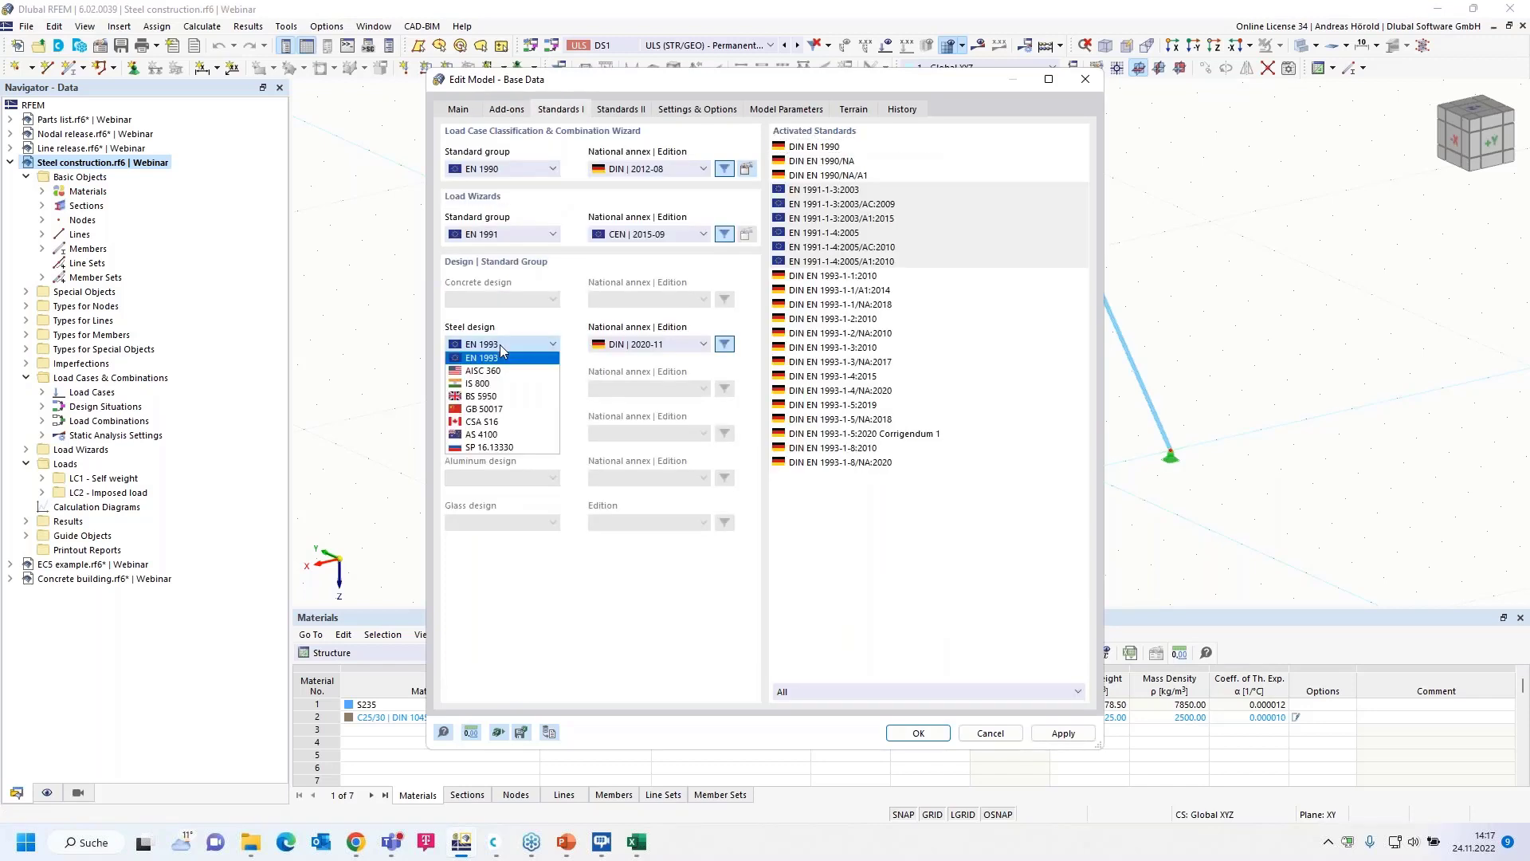
click(500, 344)
click(651, 344)
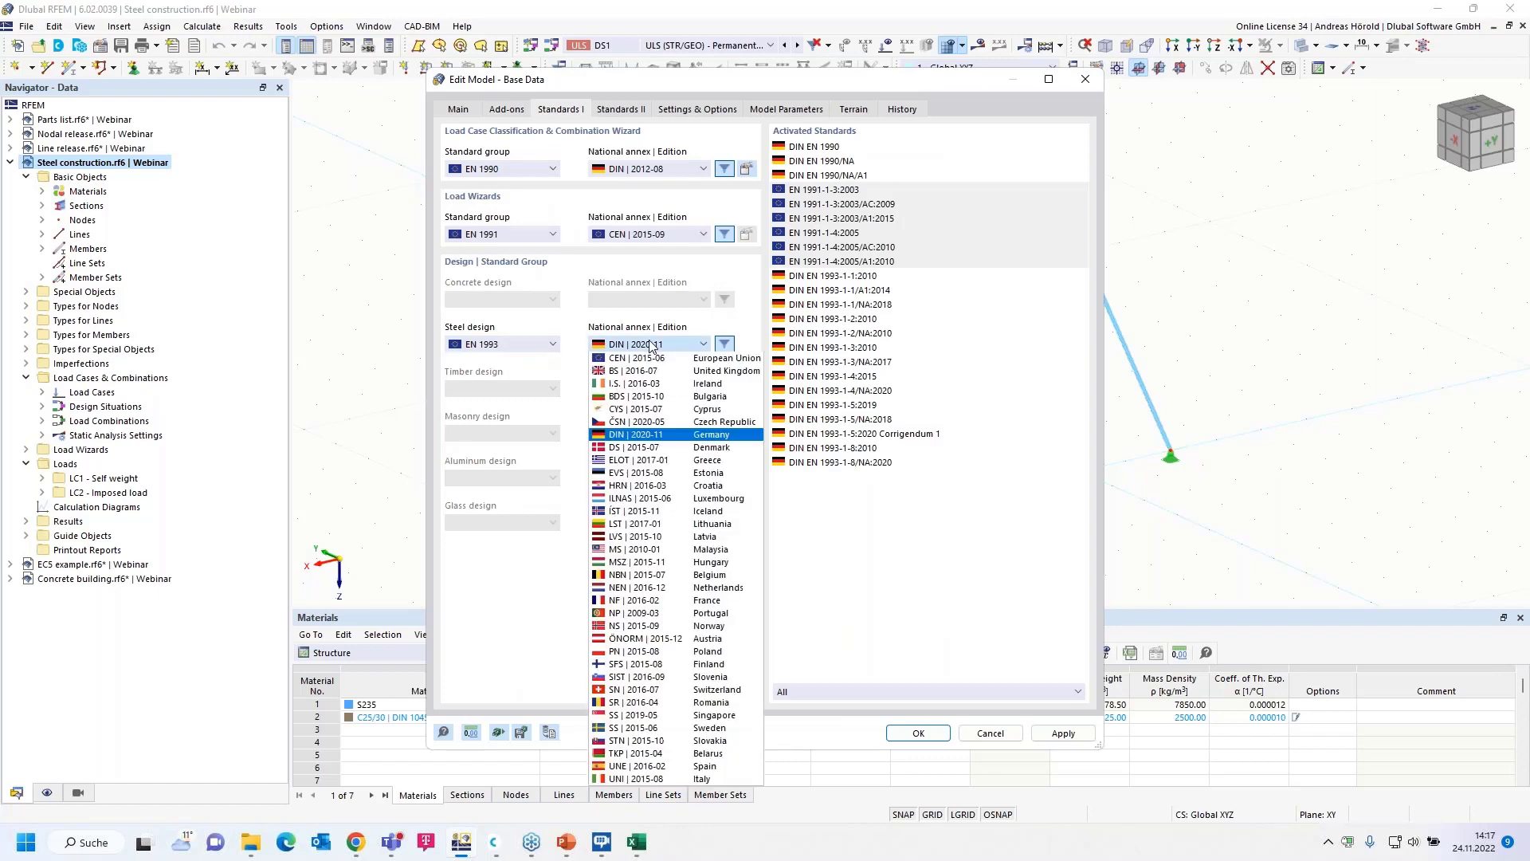
click(651, 344)
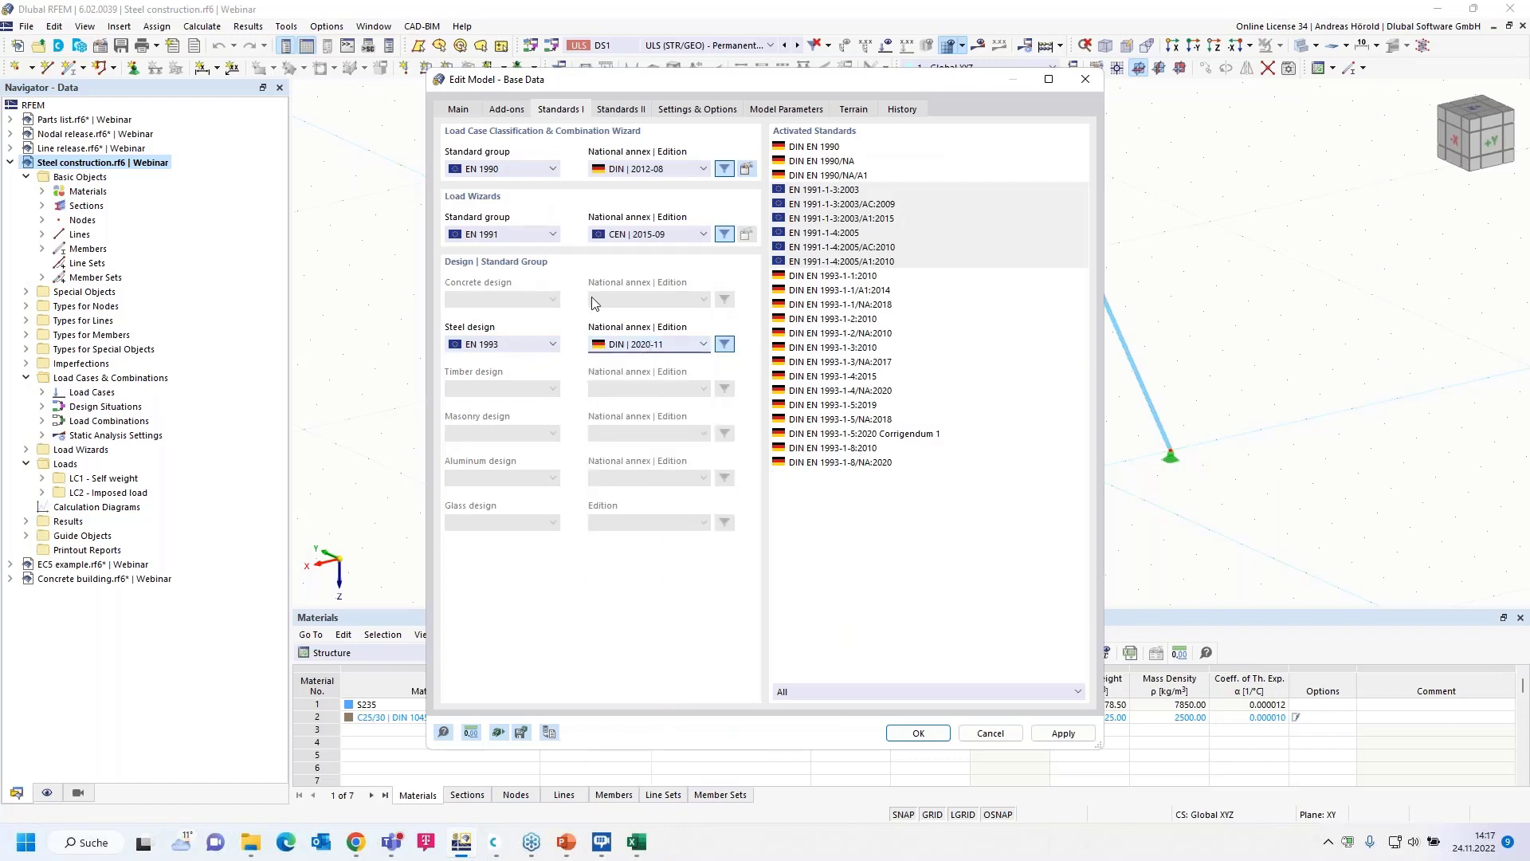
click(918, 733)
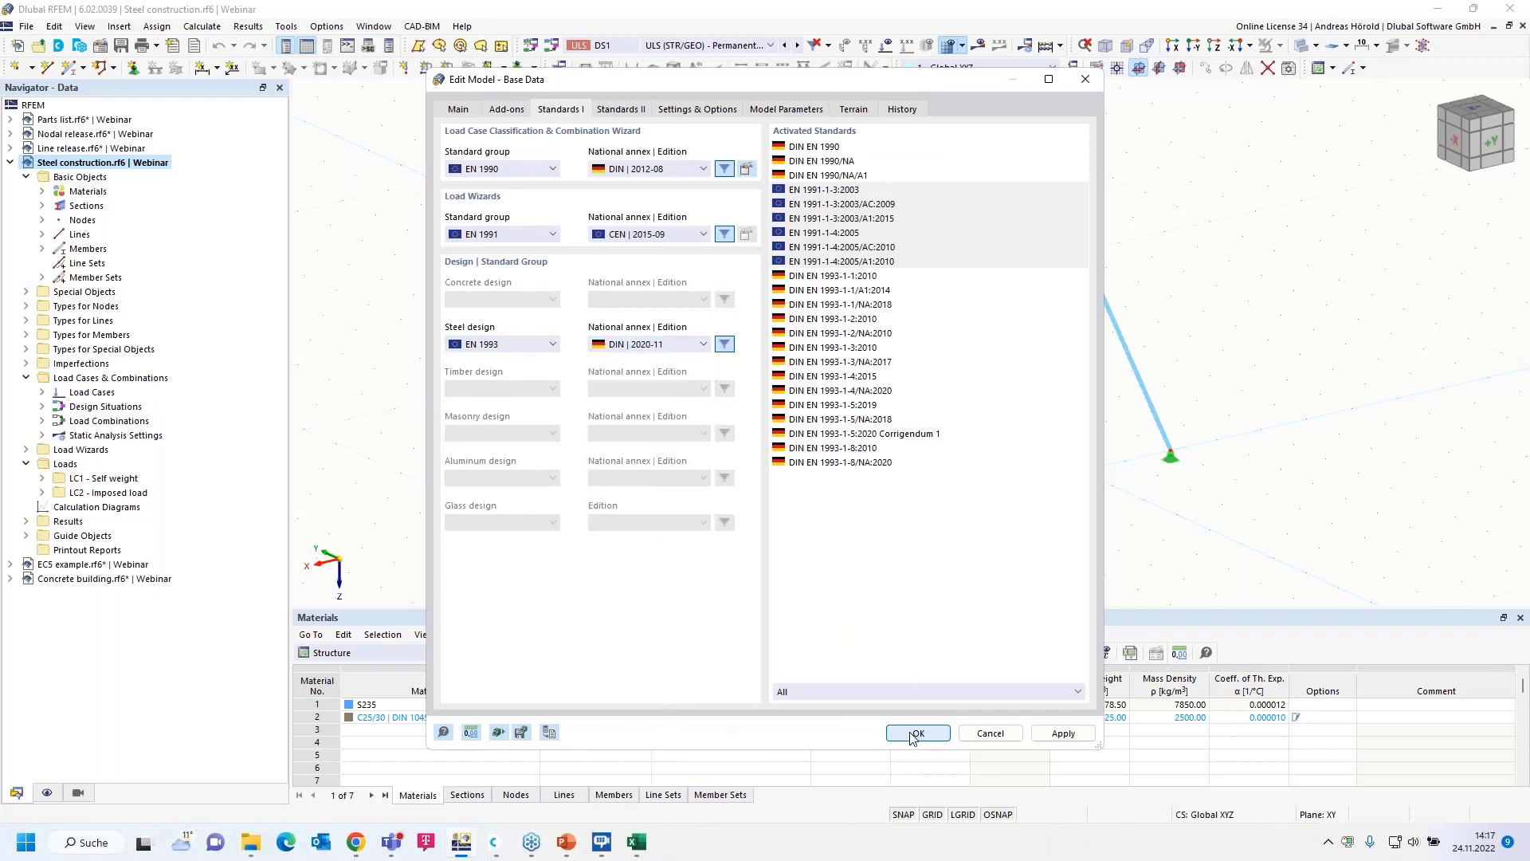
- Switch the tables to Steel Design and calculate the results, peaking at design ratio 0.547
click(400, 655)
click(343, 742)
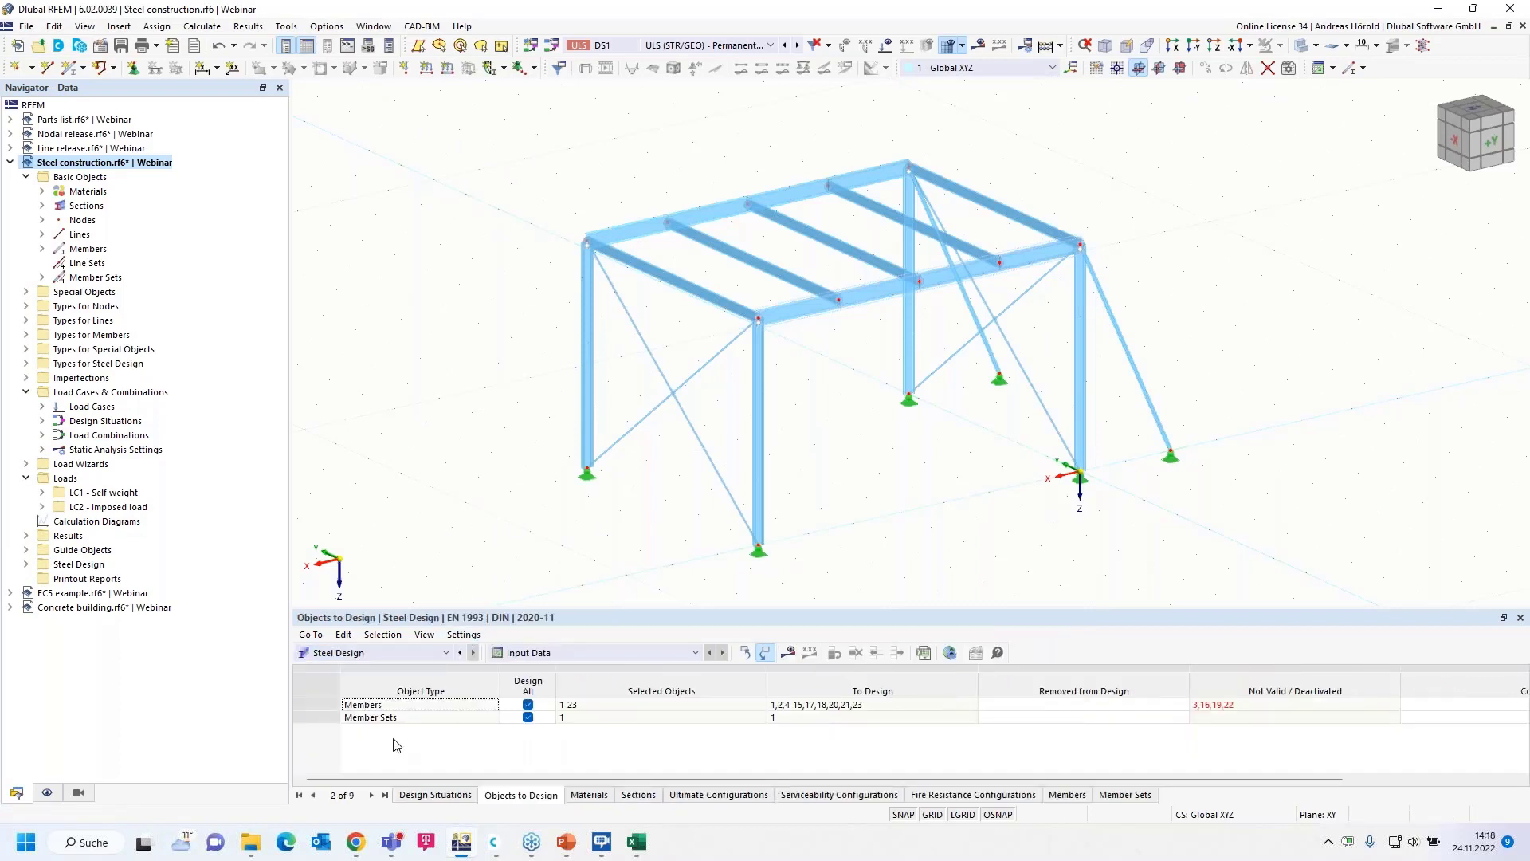
click(789, 653)
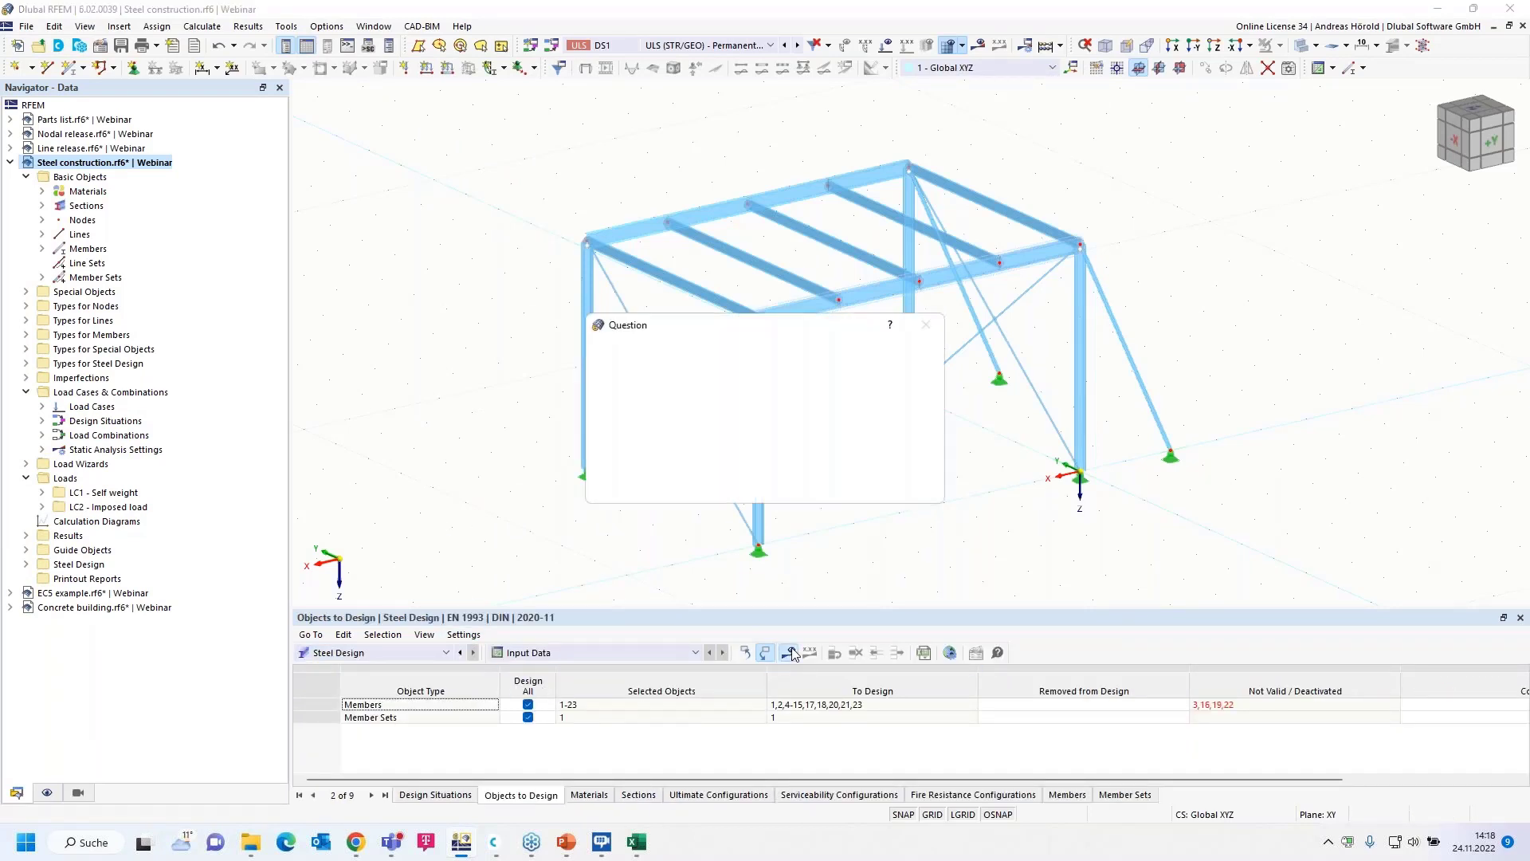
click(829, 487)
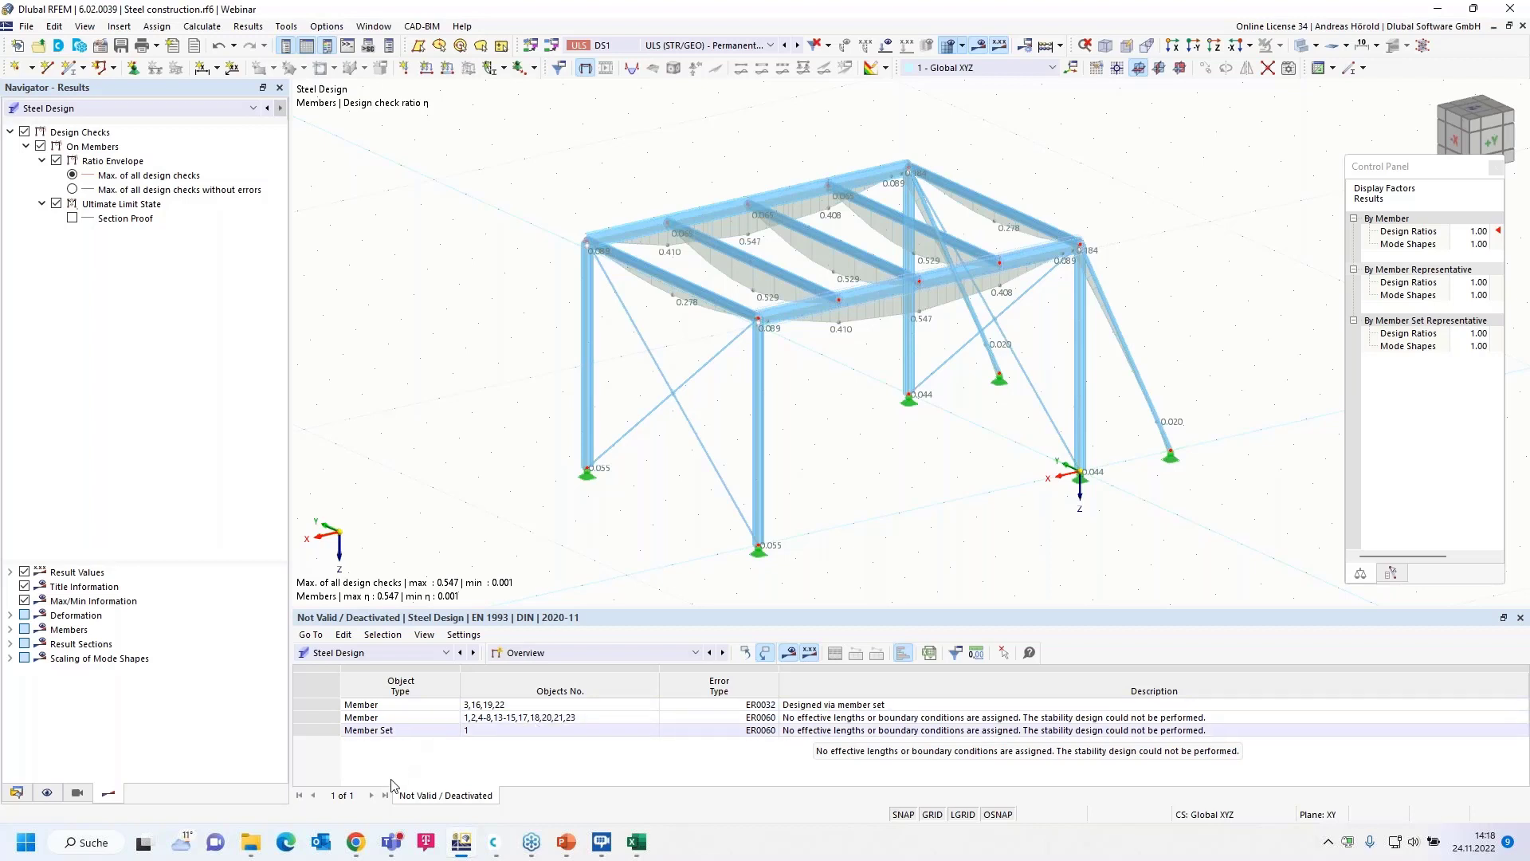
- In the steel design input, untick DS2–DS4 and turn off Design All for members
click(581, 655)
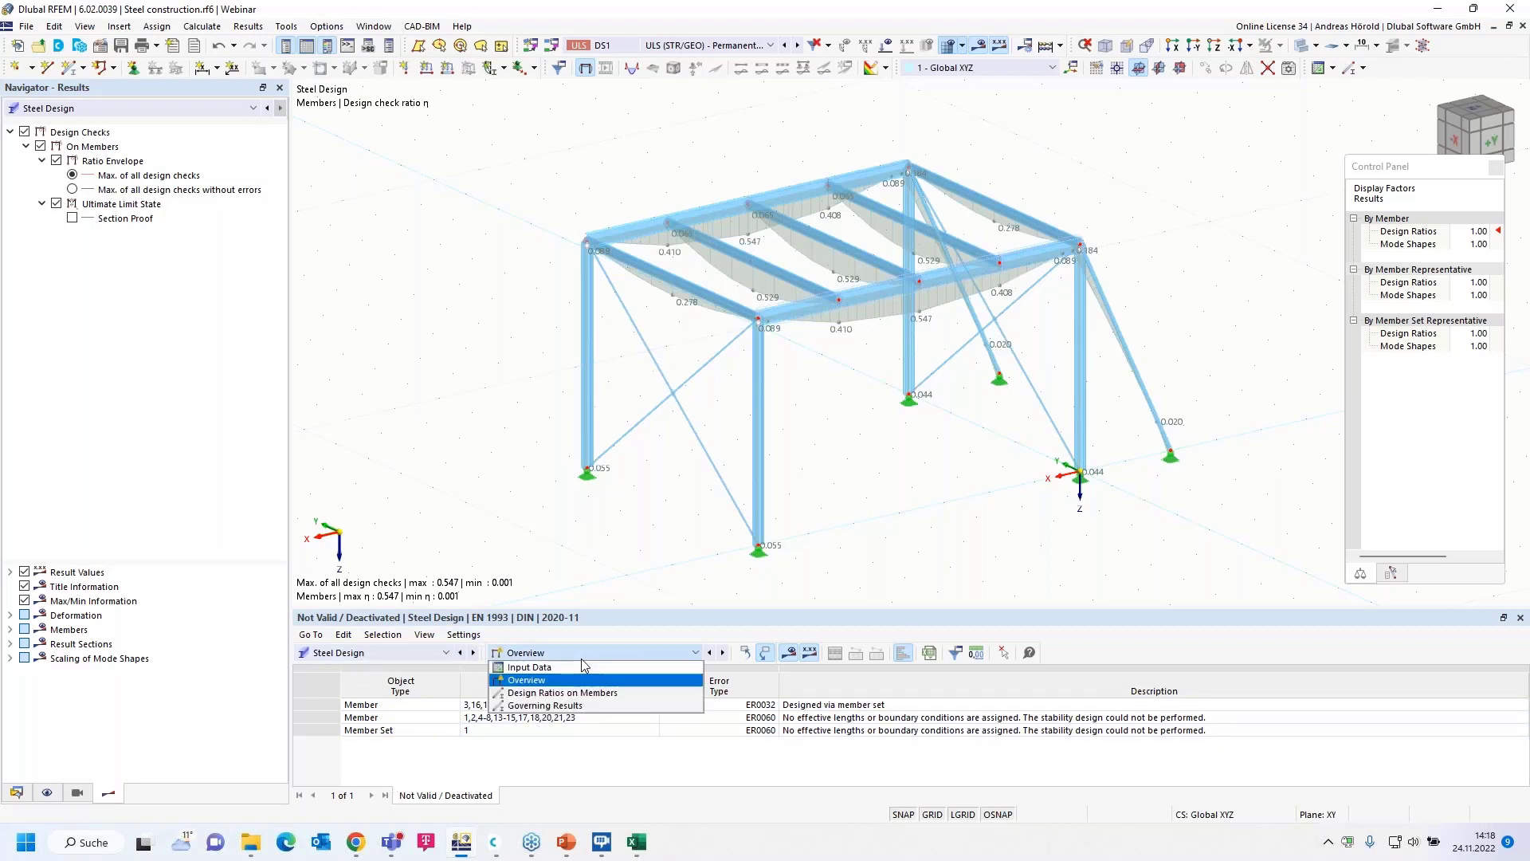
click(542, 668)
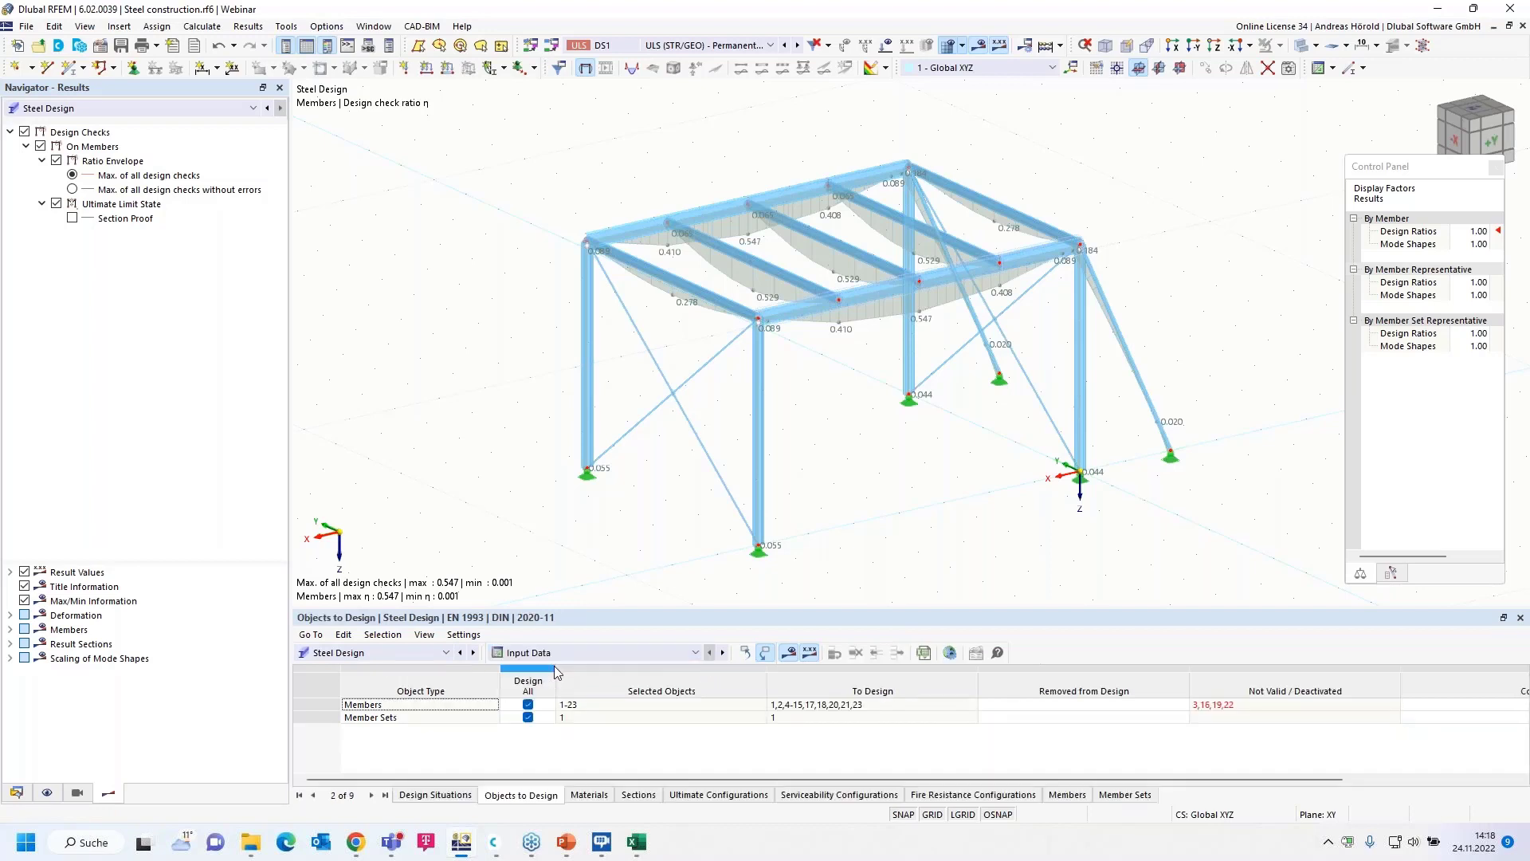
click(423, 796)
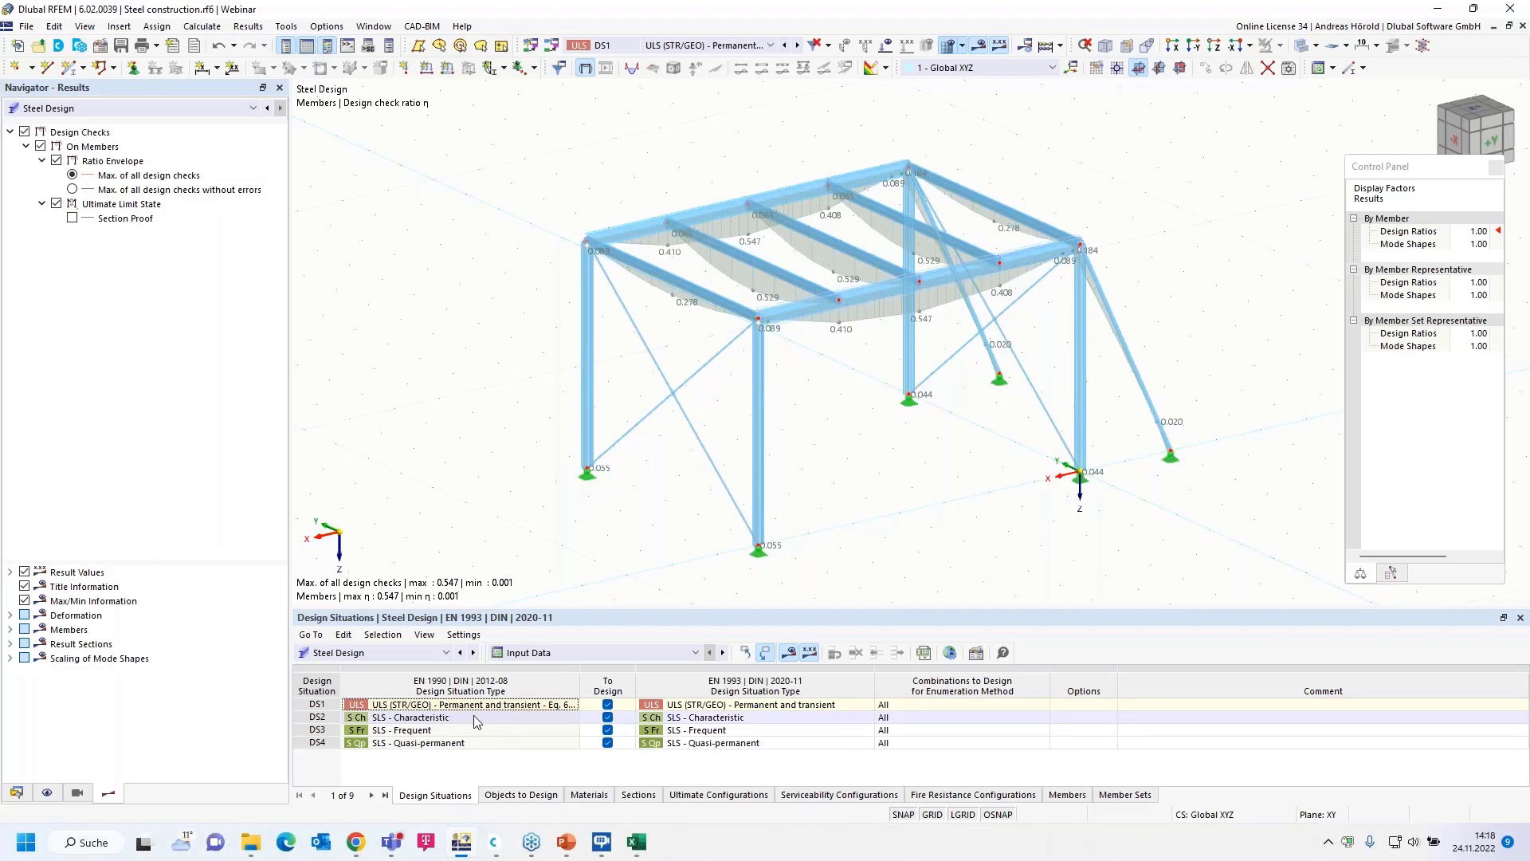
click(608, 717)
click(607, 729)
click(607, 742)
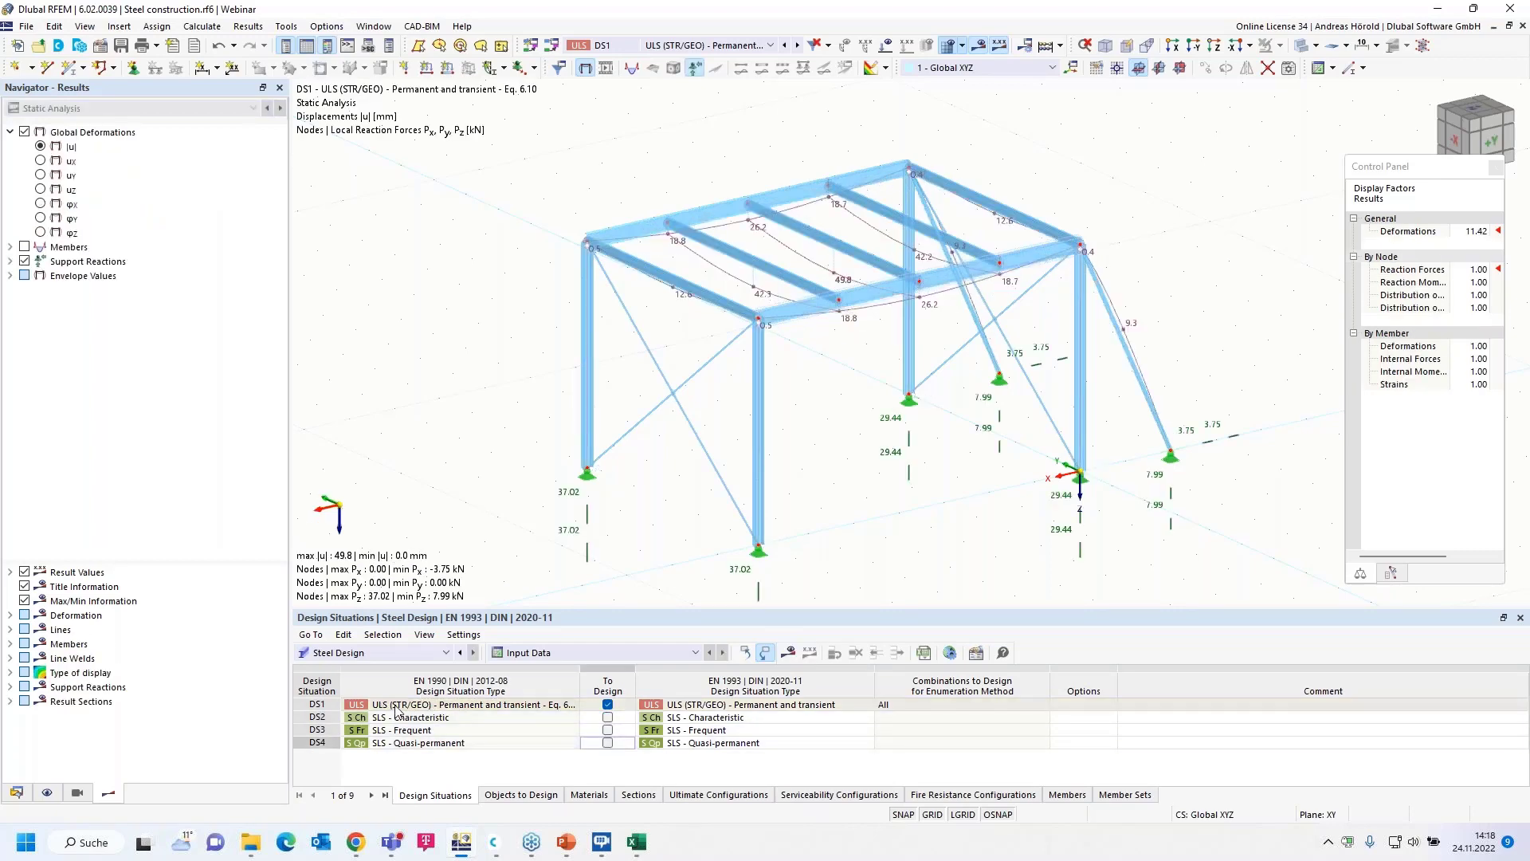
click(518, 794)
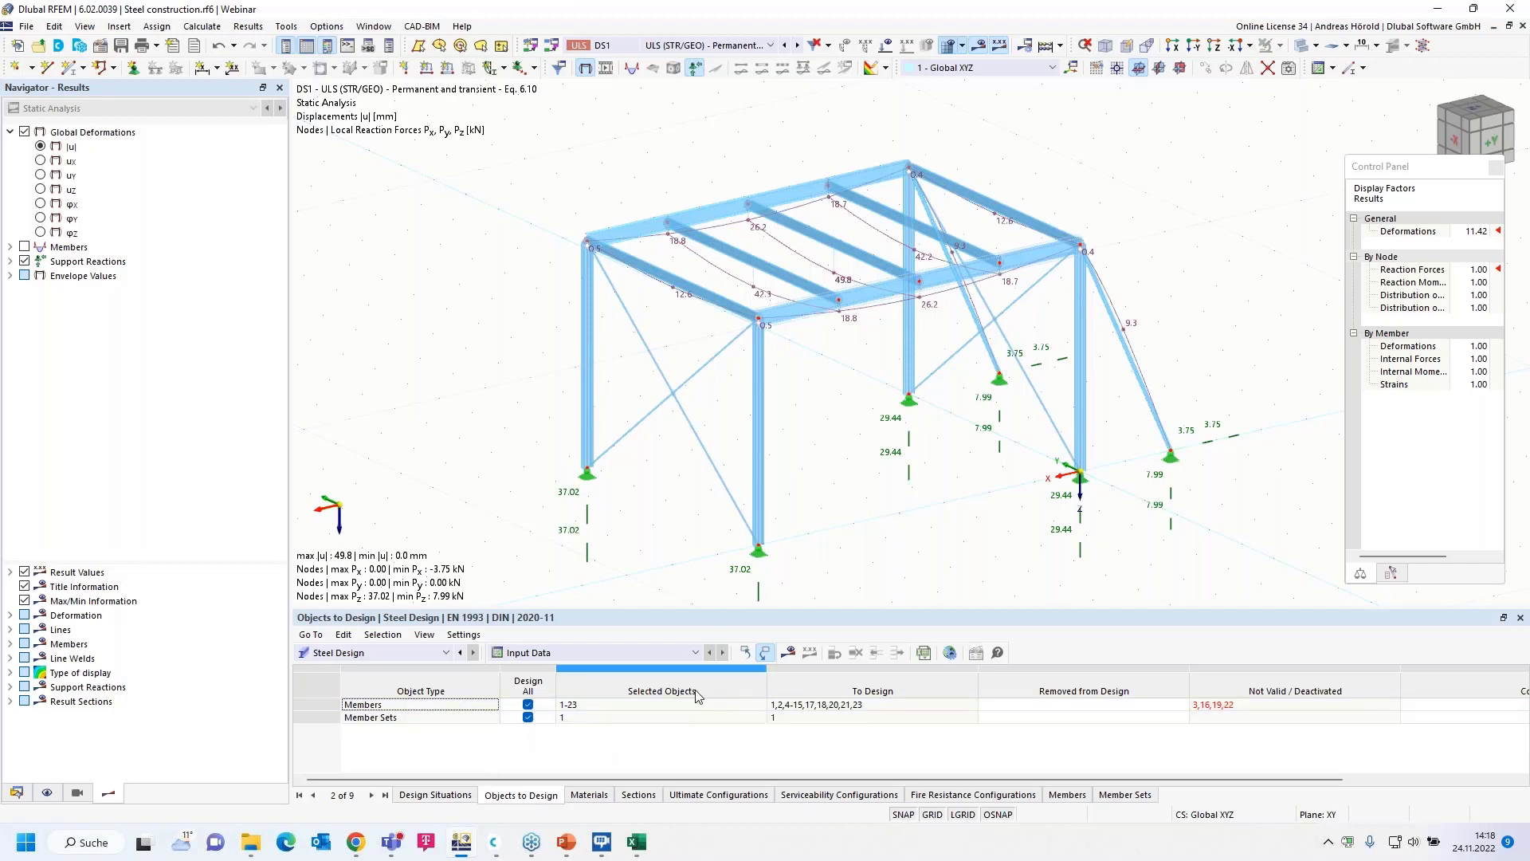
click(528, 706)
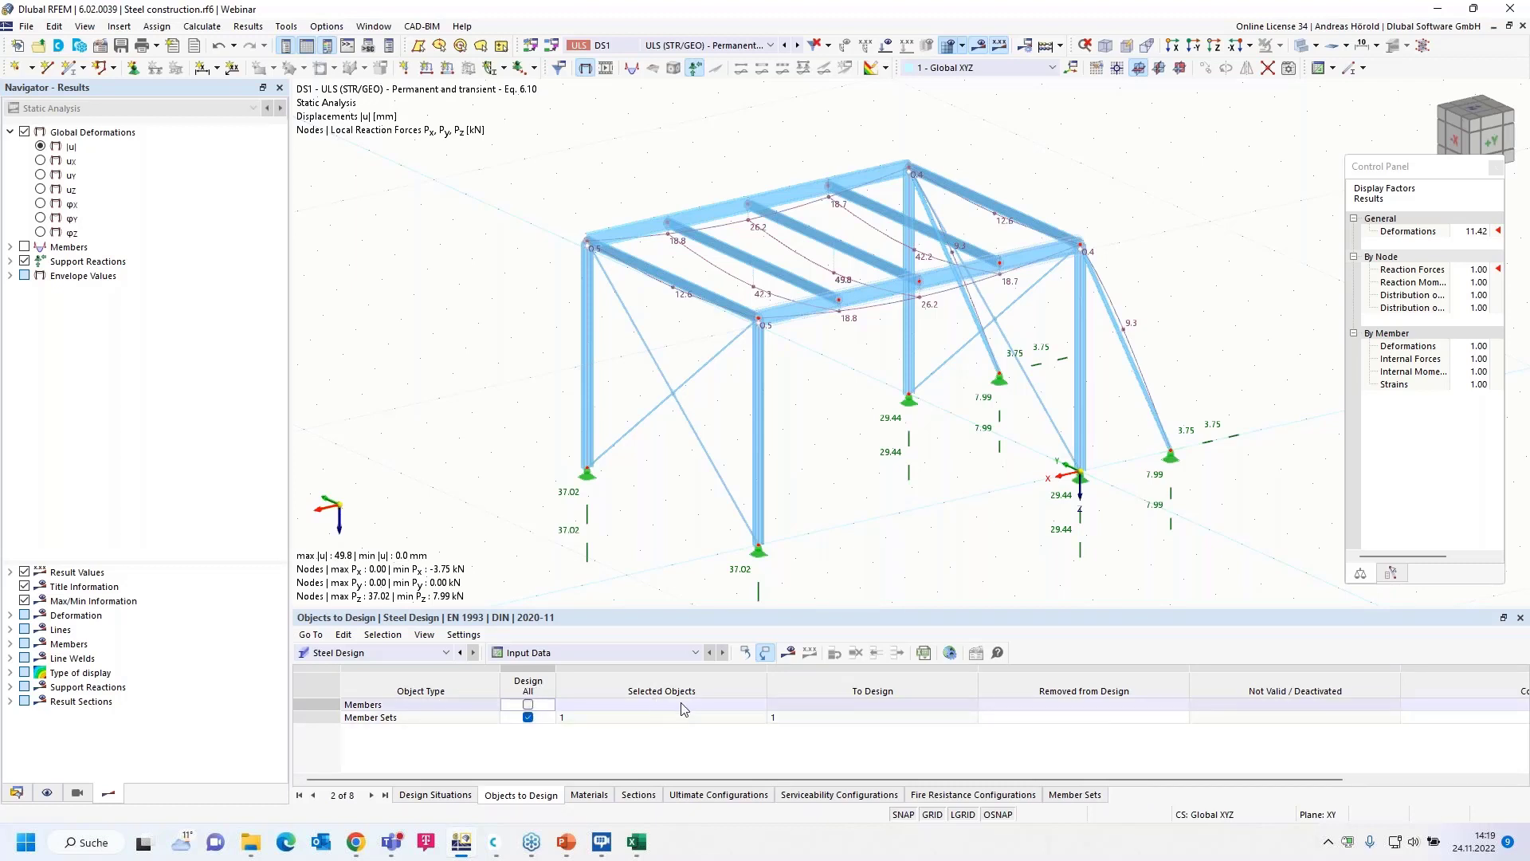
- Pick roof beams 13-15, 18 and 21 for steel design and recalculate, giving a max ratio of 0.547
click(727, 708)
click(759, 707)
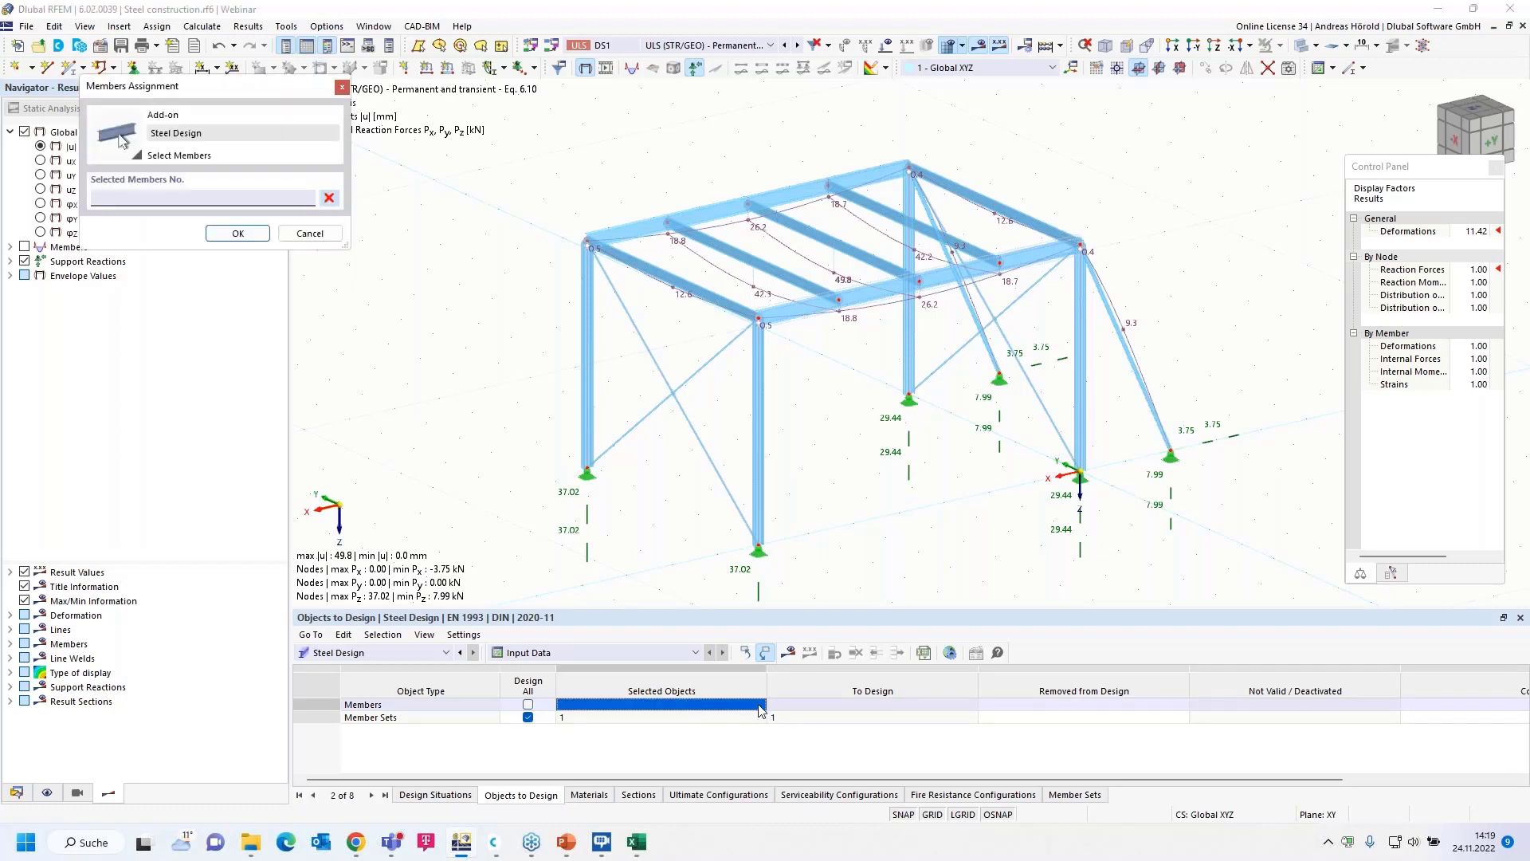
ctrl+middle_drag(567, 458, 909, 167)
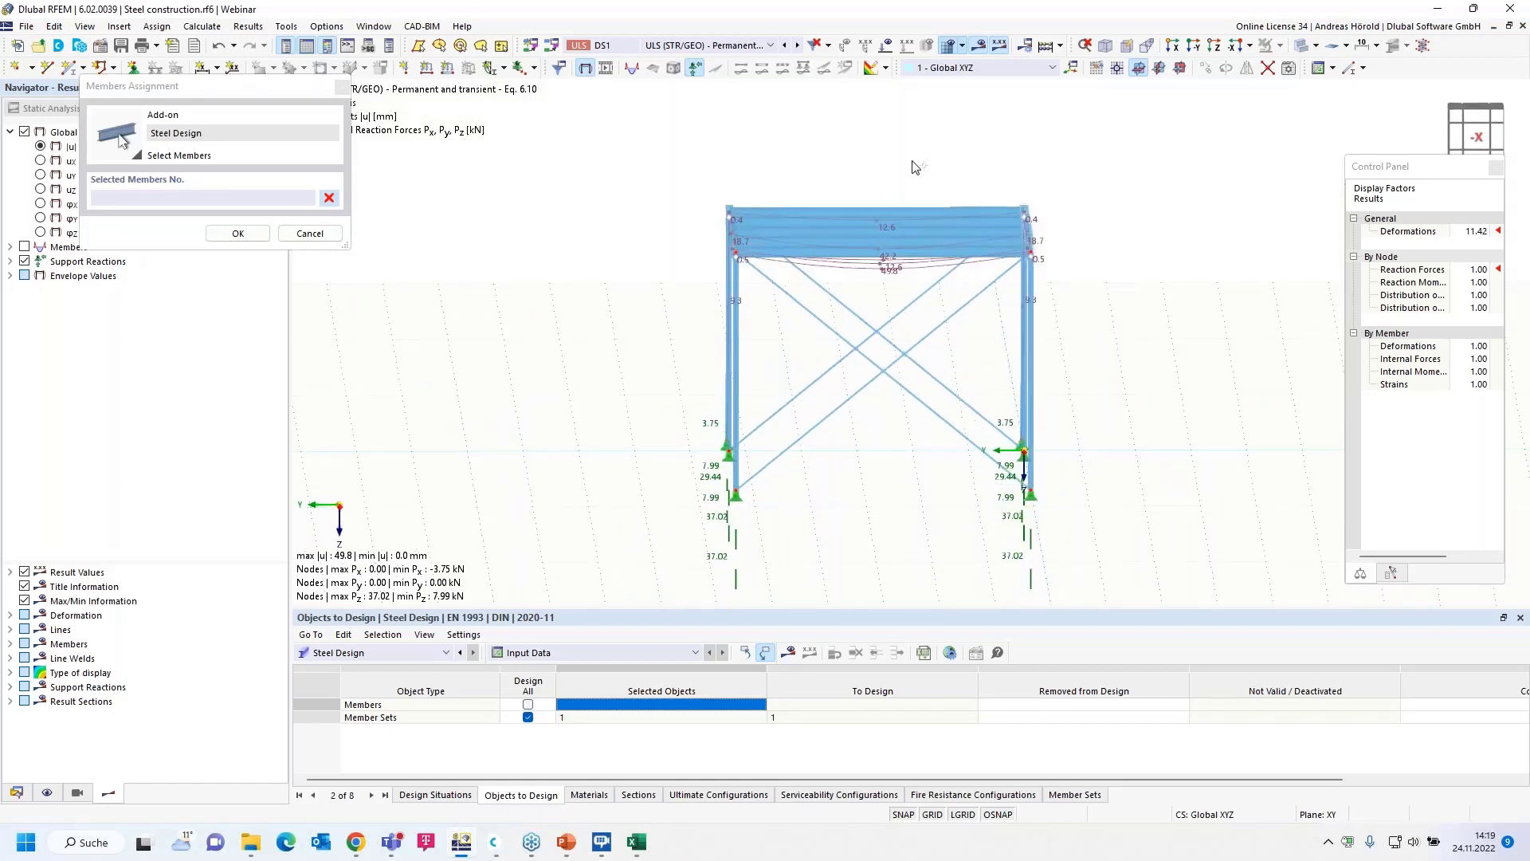
drag(897, 224, 863, 287)
ctrl+middle_drag(1150, 401, 996, 447)
scroll(1096, 415, up, 5)
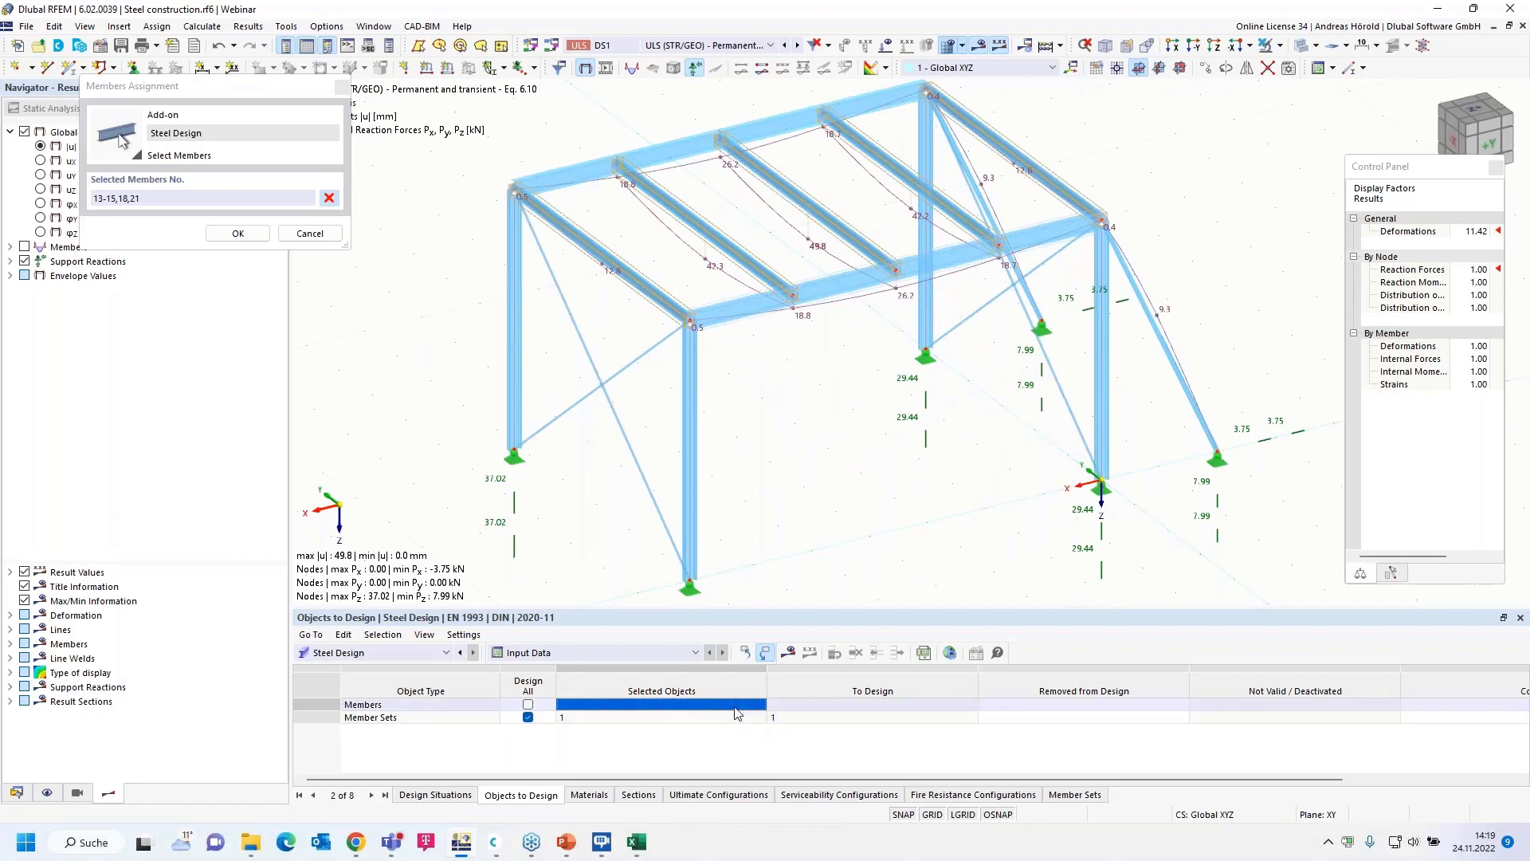
click(236, 233)
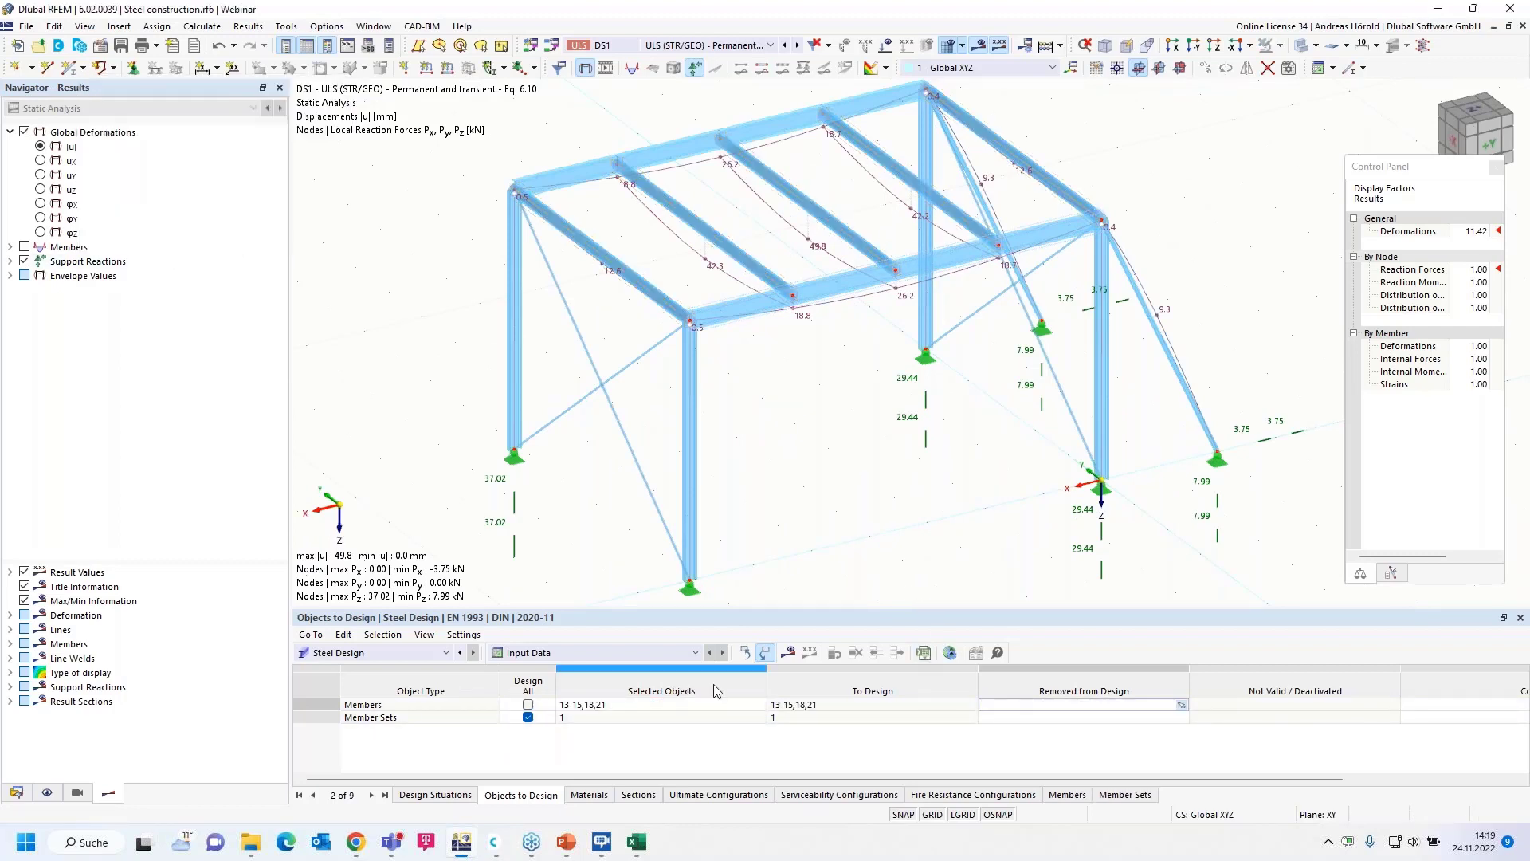
click(789, 655)
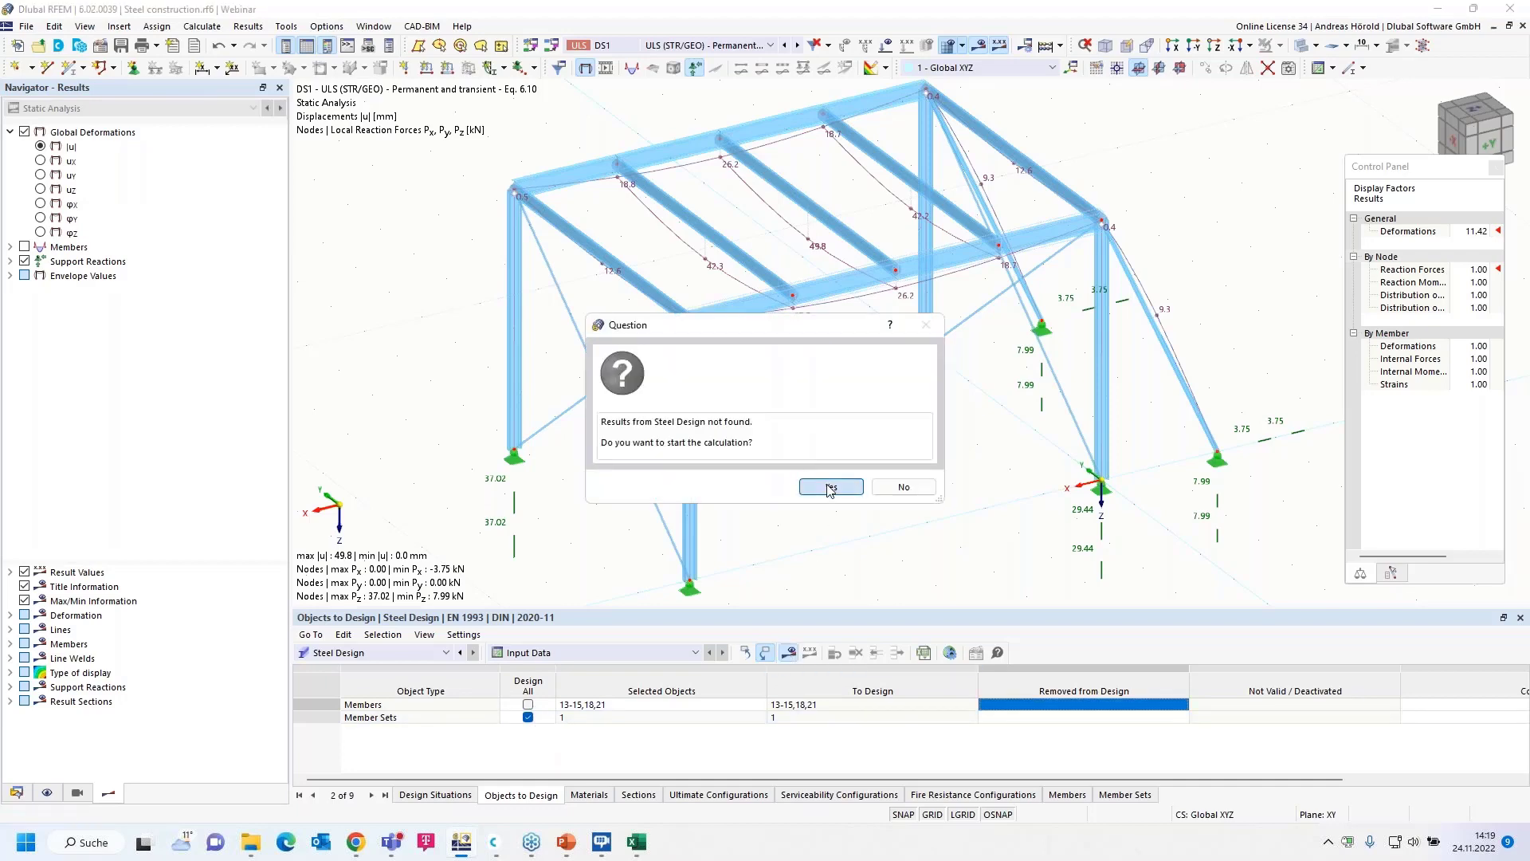
click(829, 488)
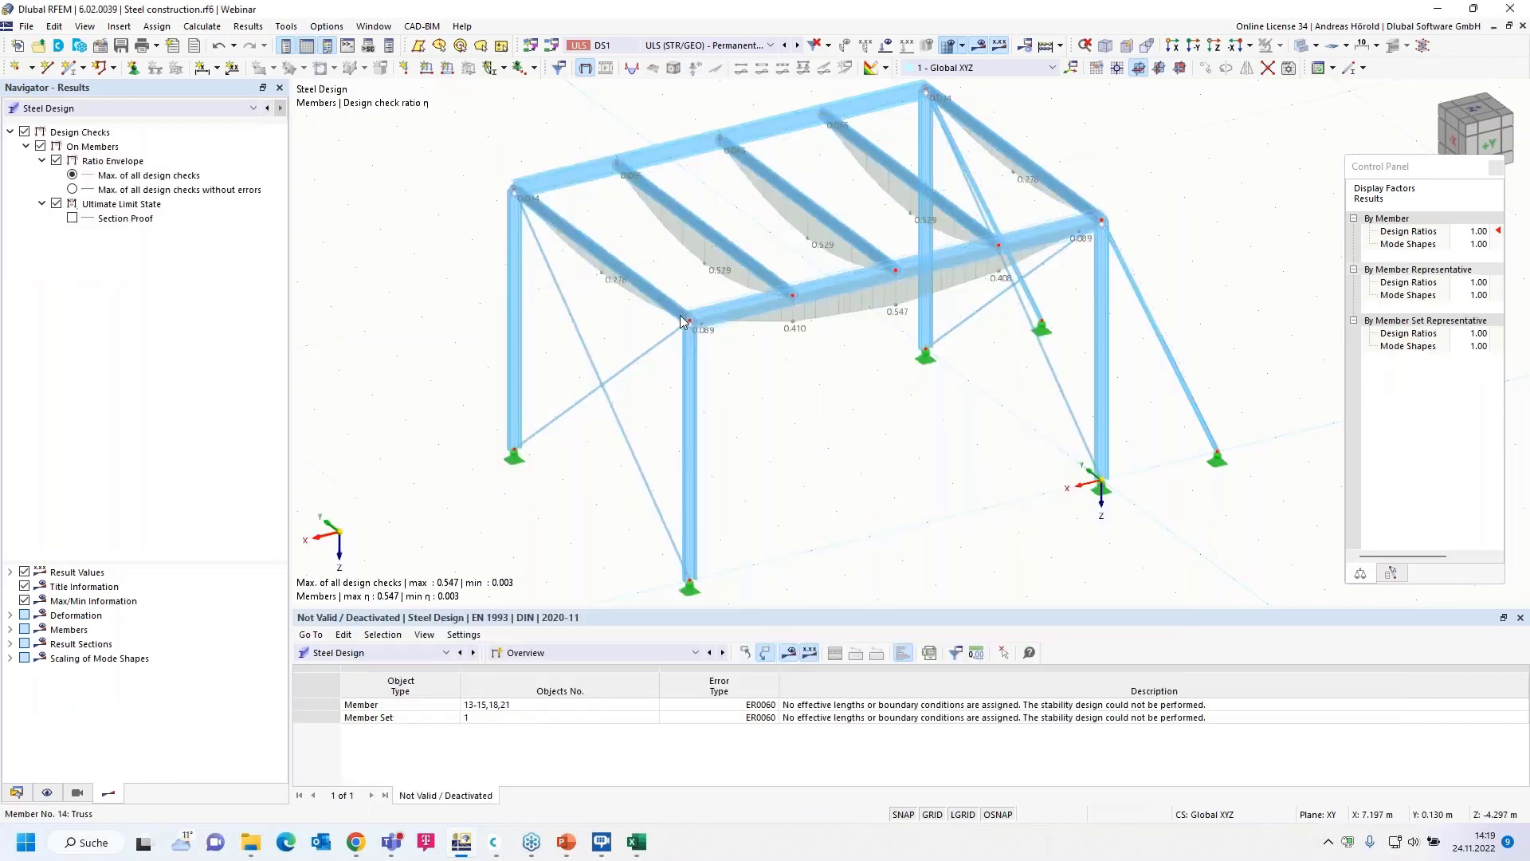
- Zoom and orbit the 3D view over the roof beam ratios, then return the navigator to Data
scroll(856, 472, up, 3)
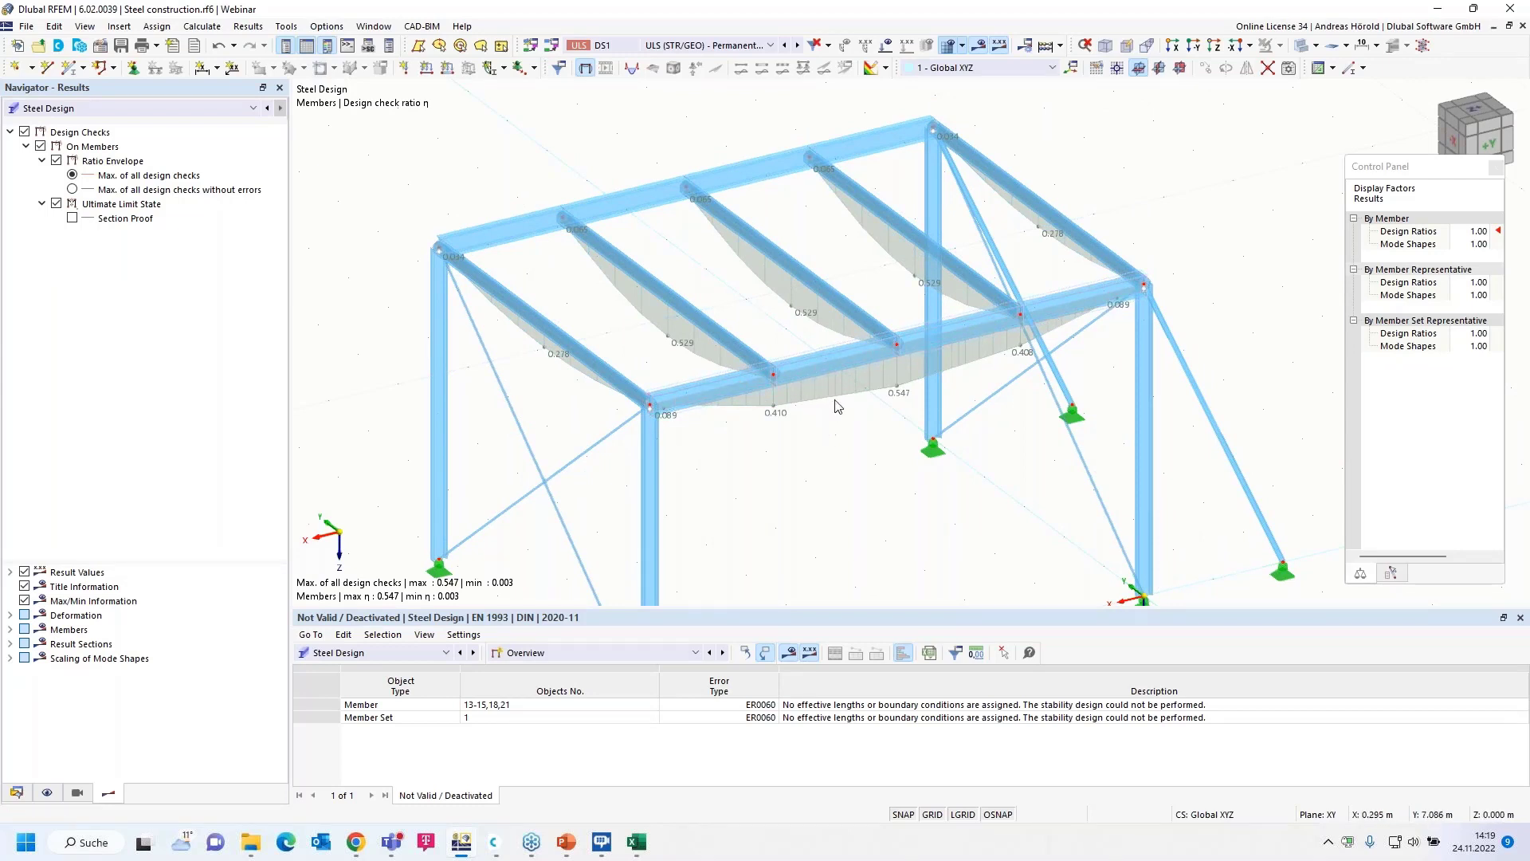
middle_drag(806, 478, 830, 379)
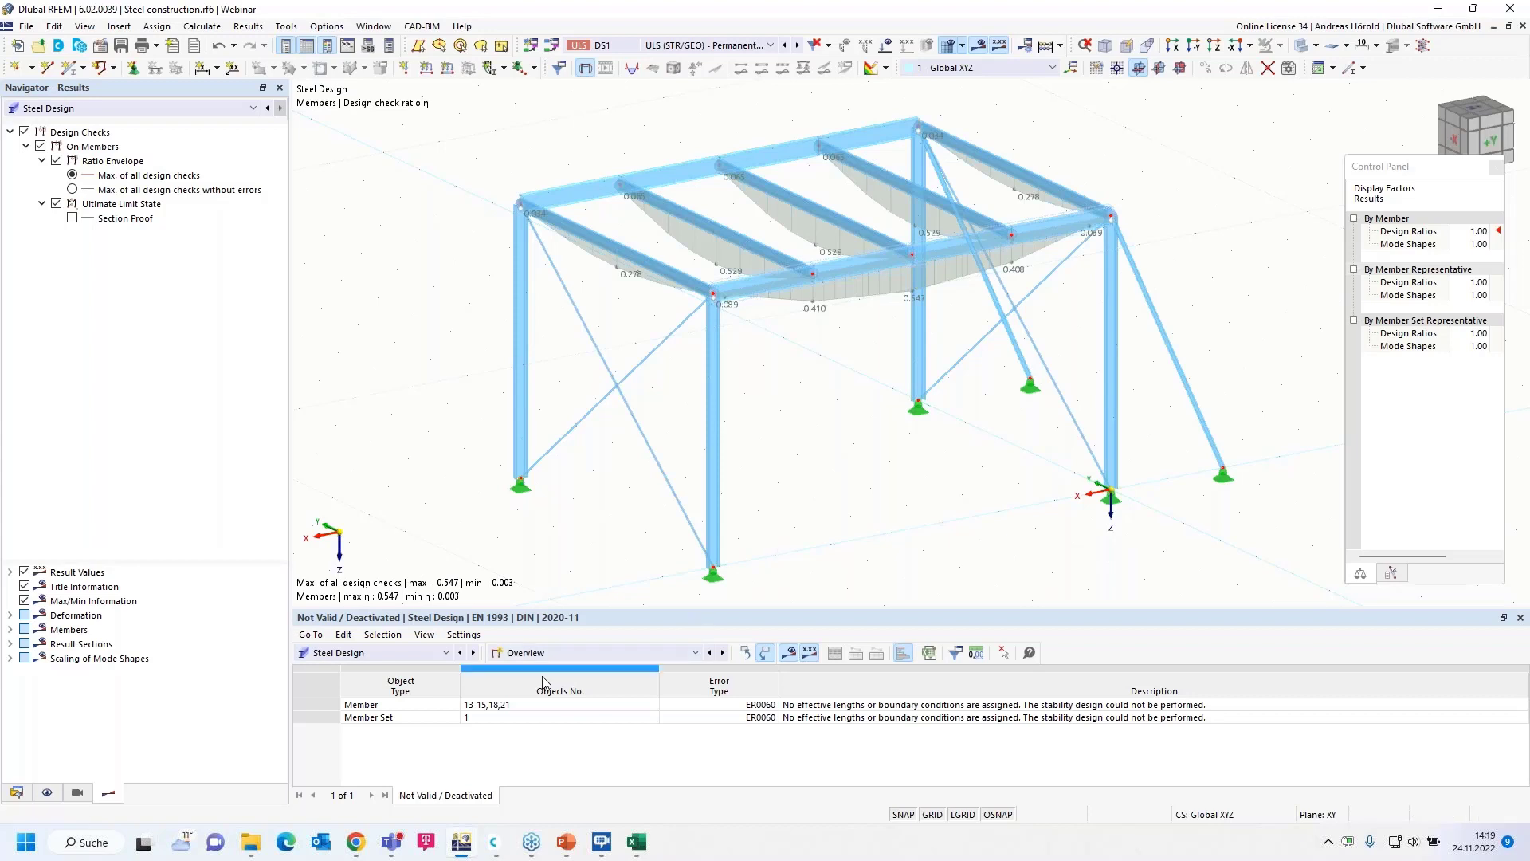
click(19, 793)
- Open the EC5 example and select sections R_M1 180/360 and R_M1 180/2000 under Sections
click(90, 593)
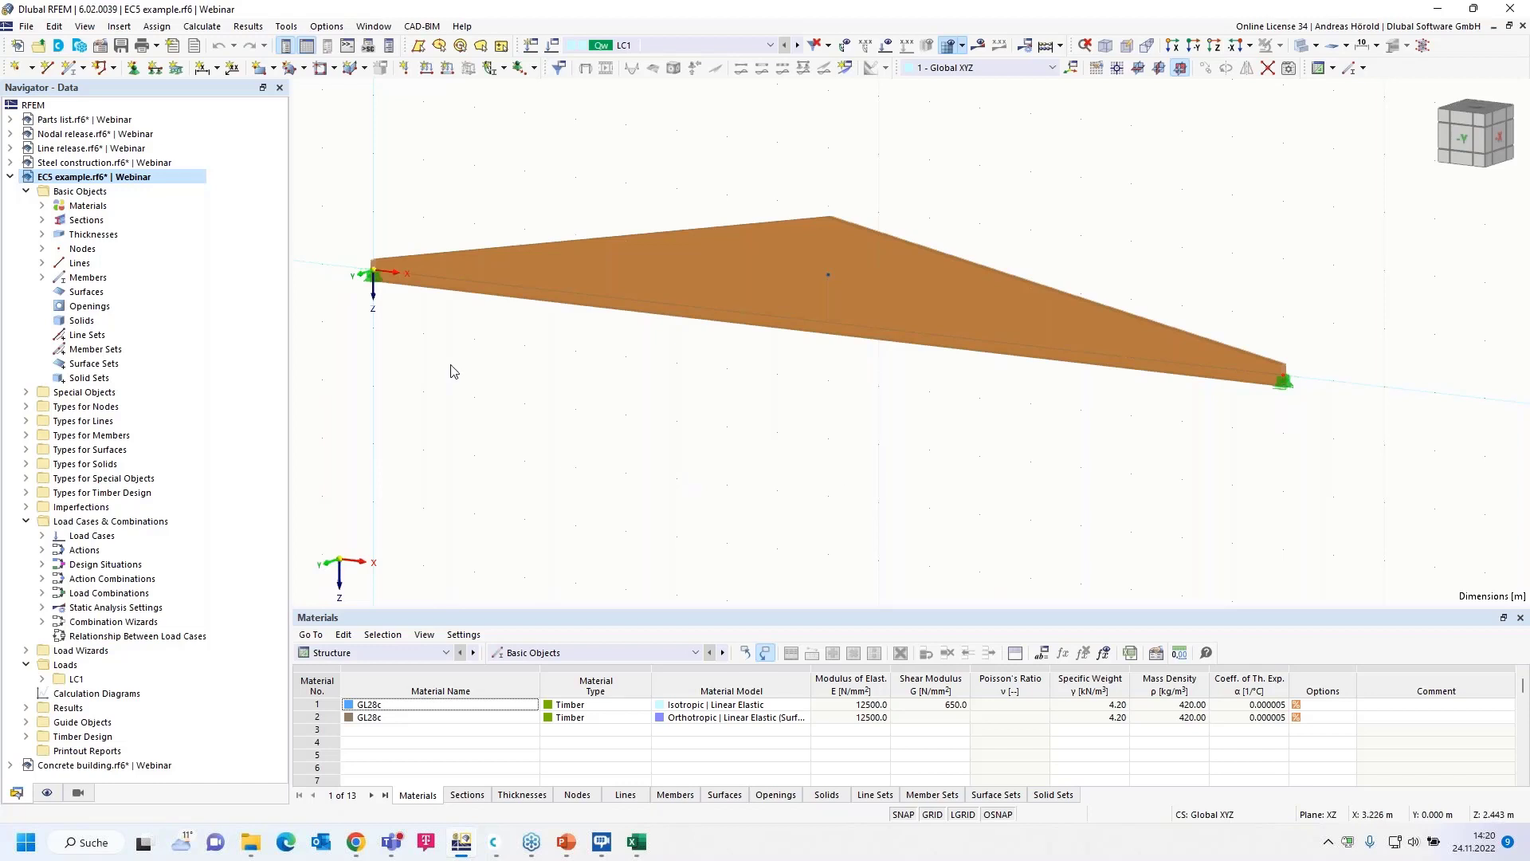
click(42, 221)
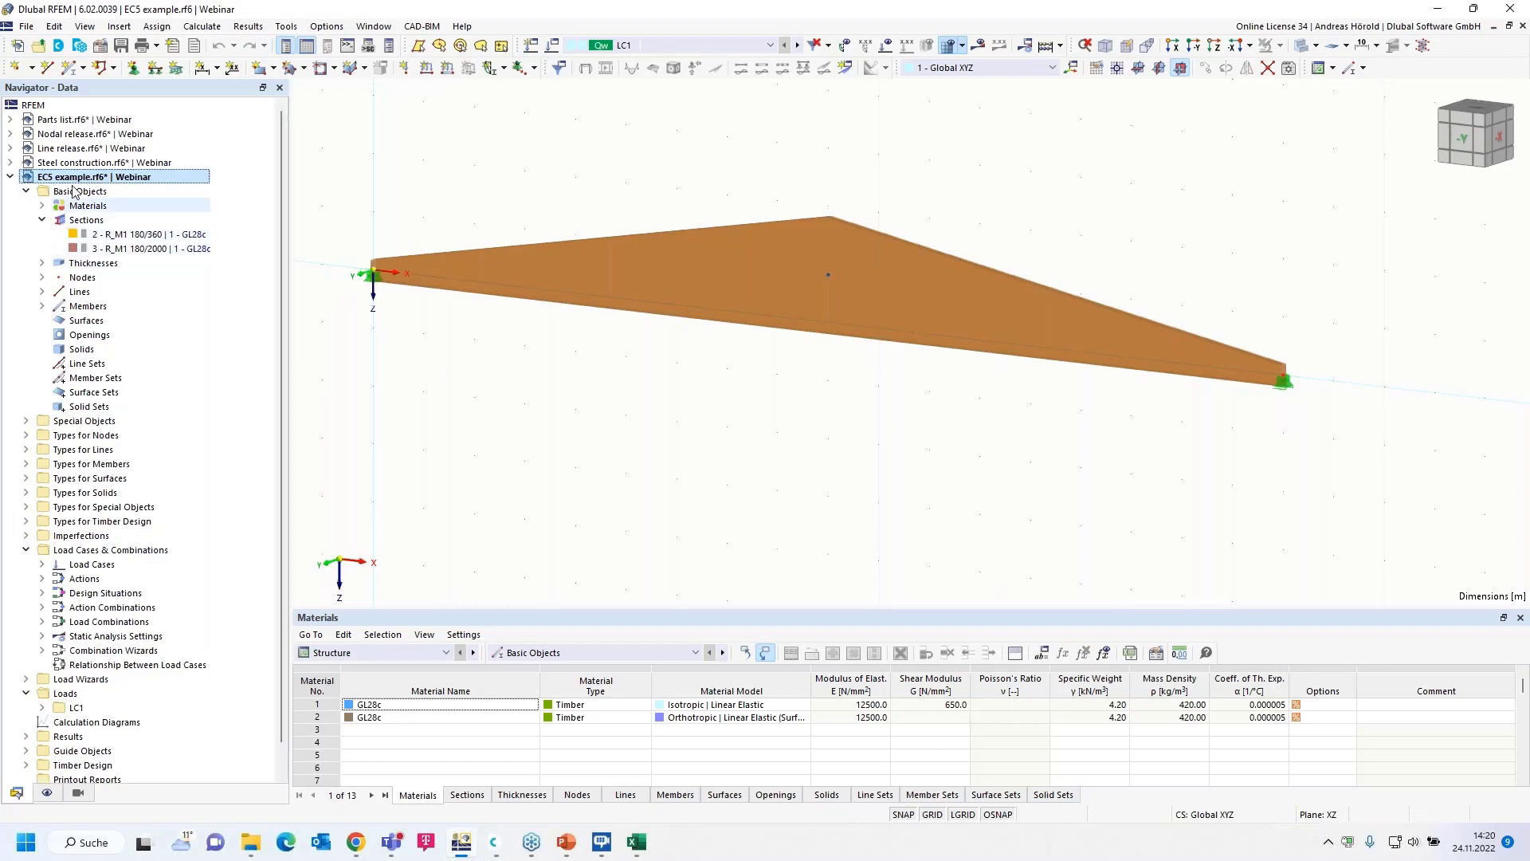
click(144, 238)
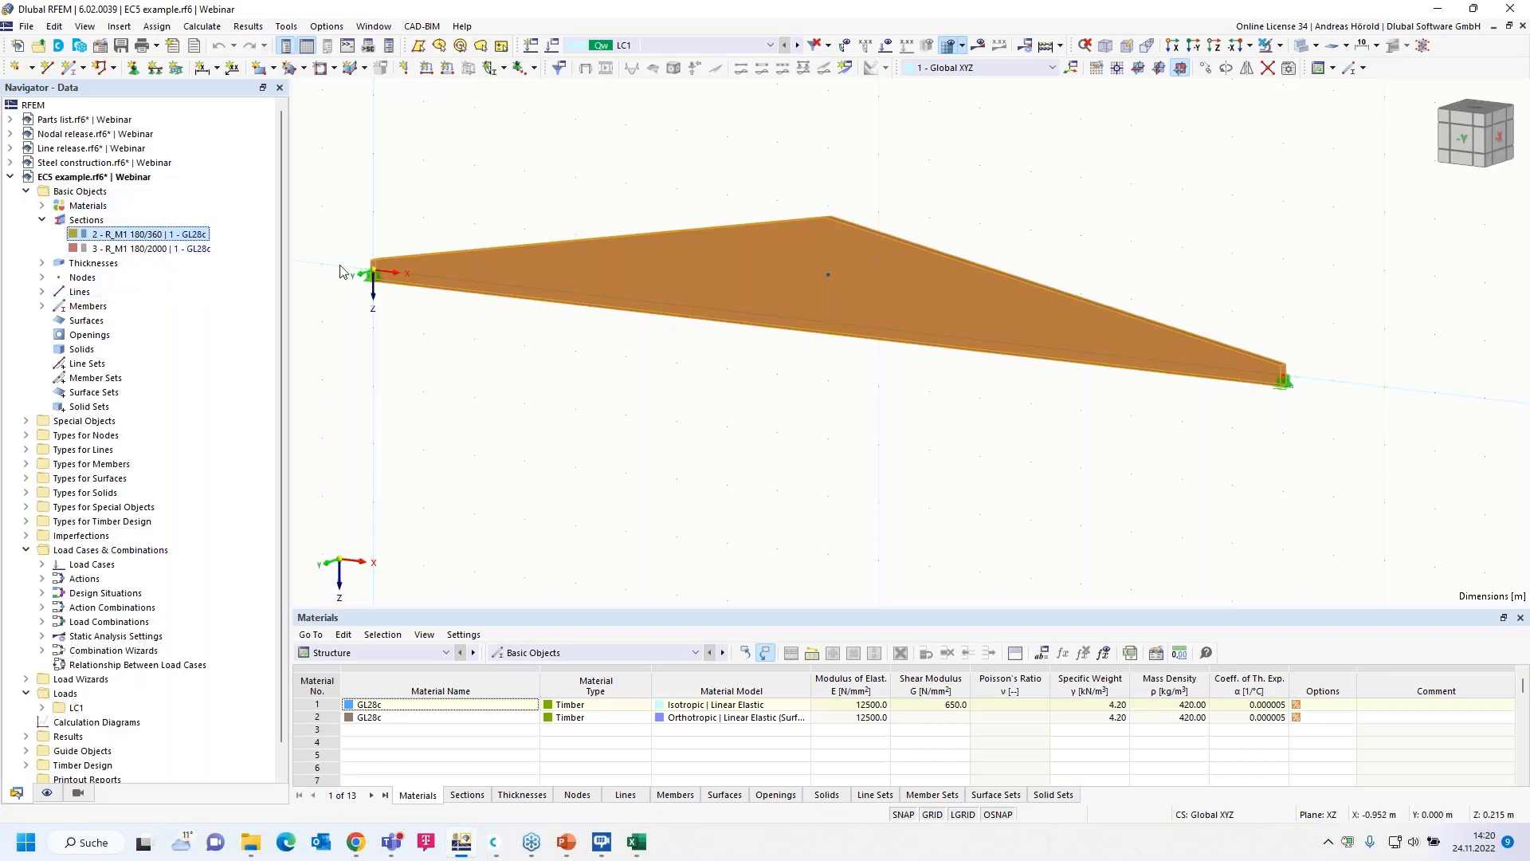
click(168, 251)
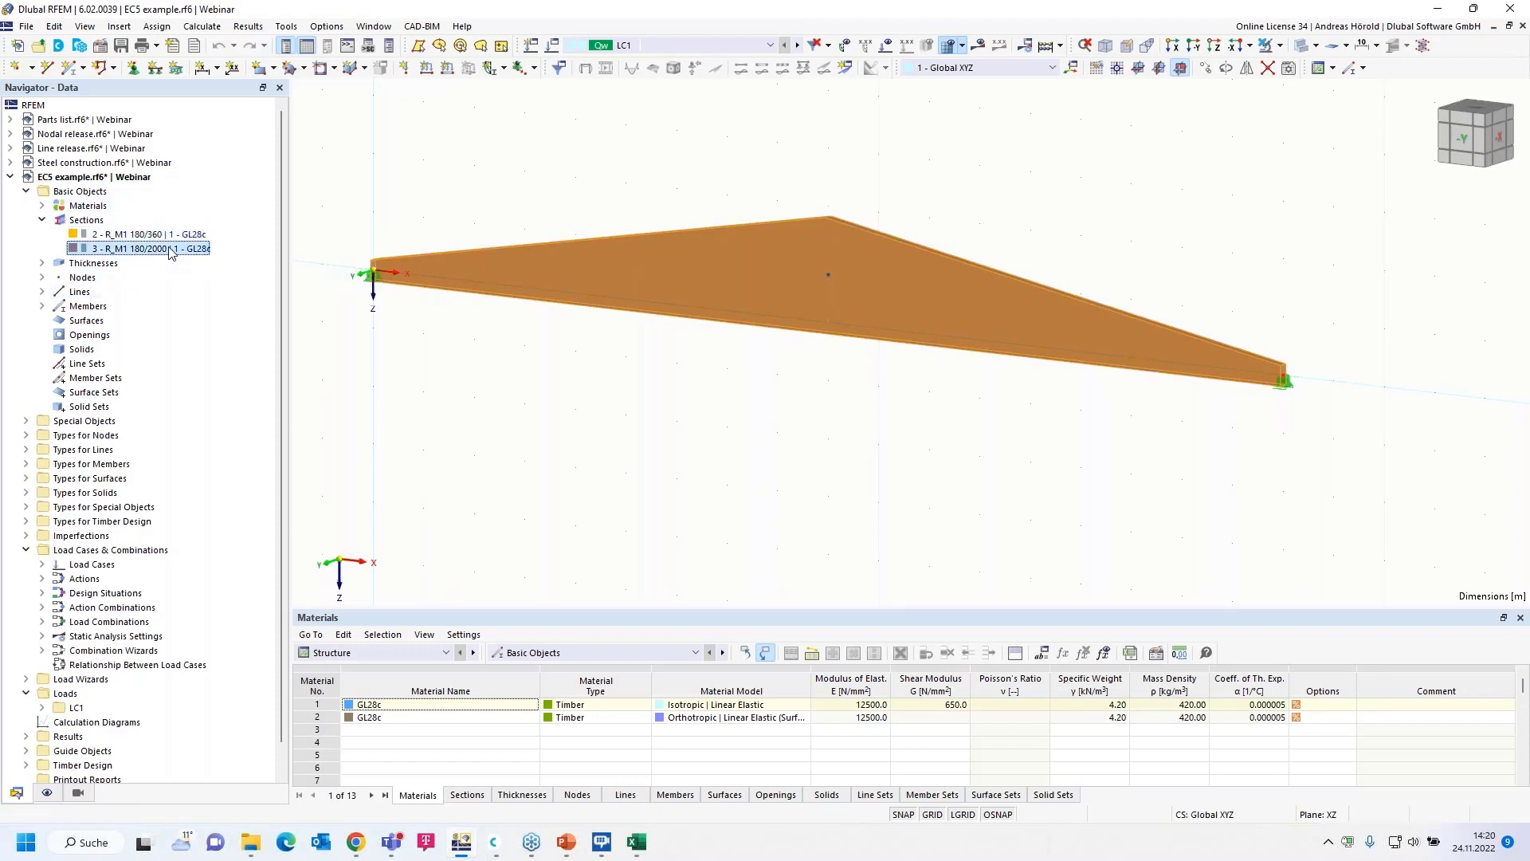
click(133, 236)
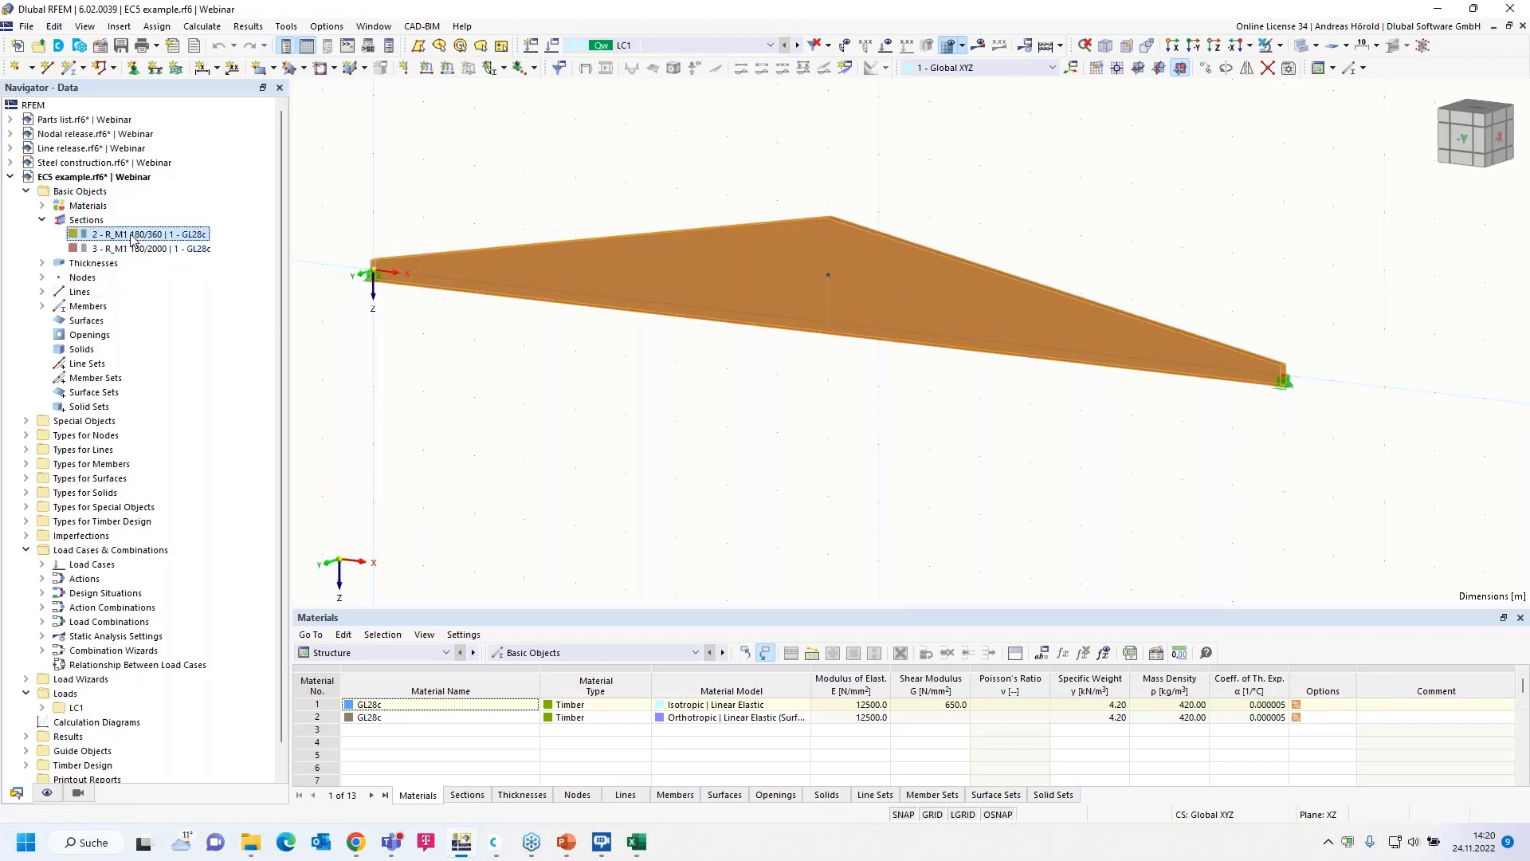
- Open and cancel section 2's properties, then show the LC1 deformations peaking at 24.2 mm
double_click(133, 236)
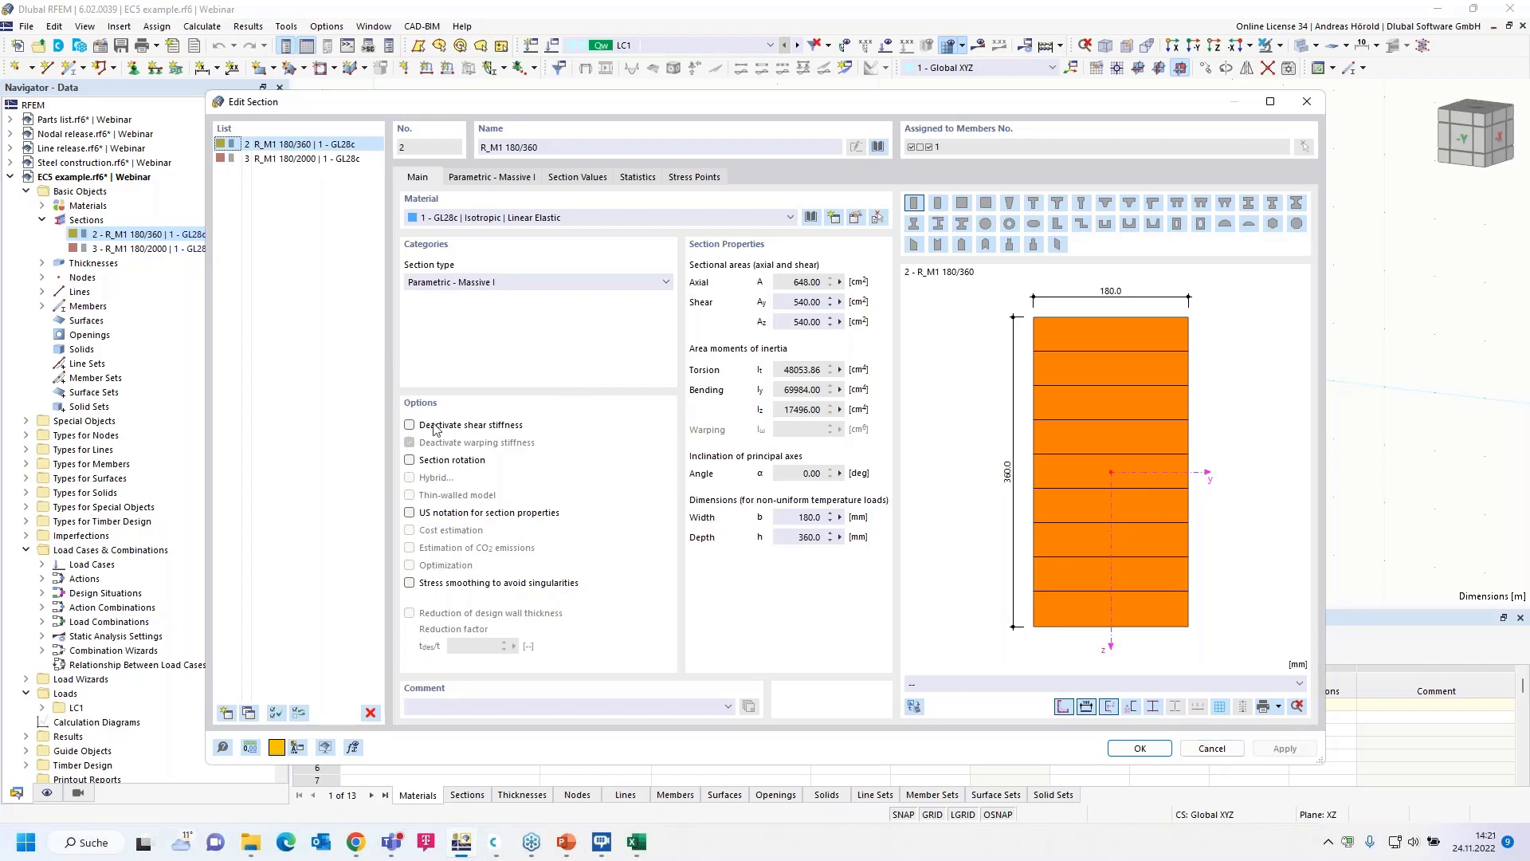
click(1210, 749)
click(980, 45)
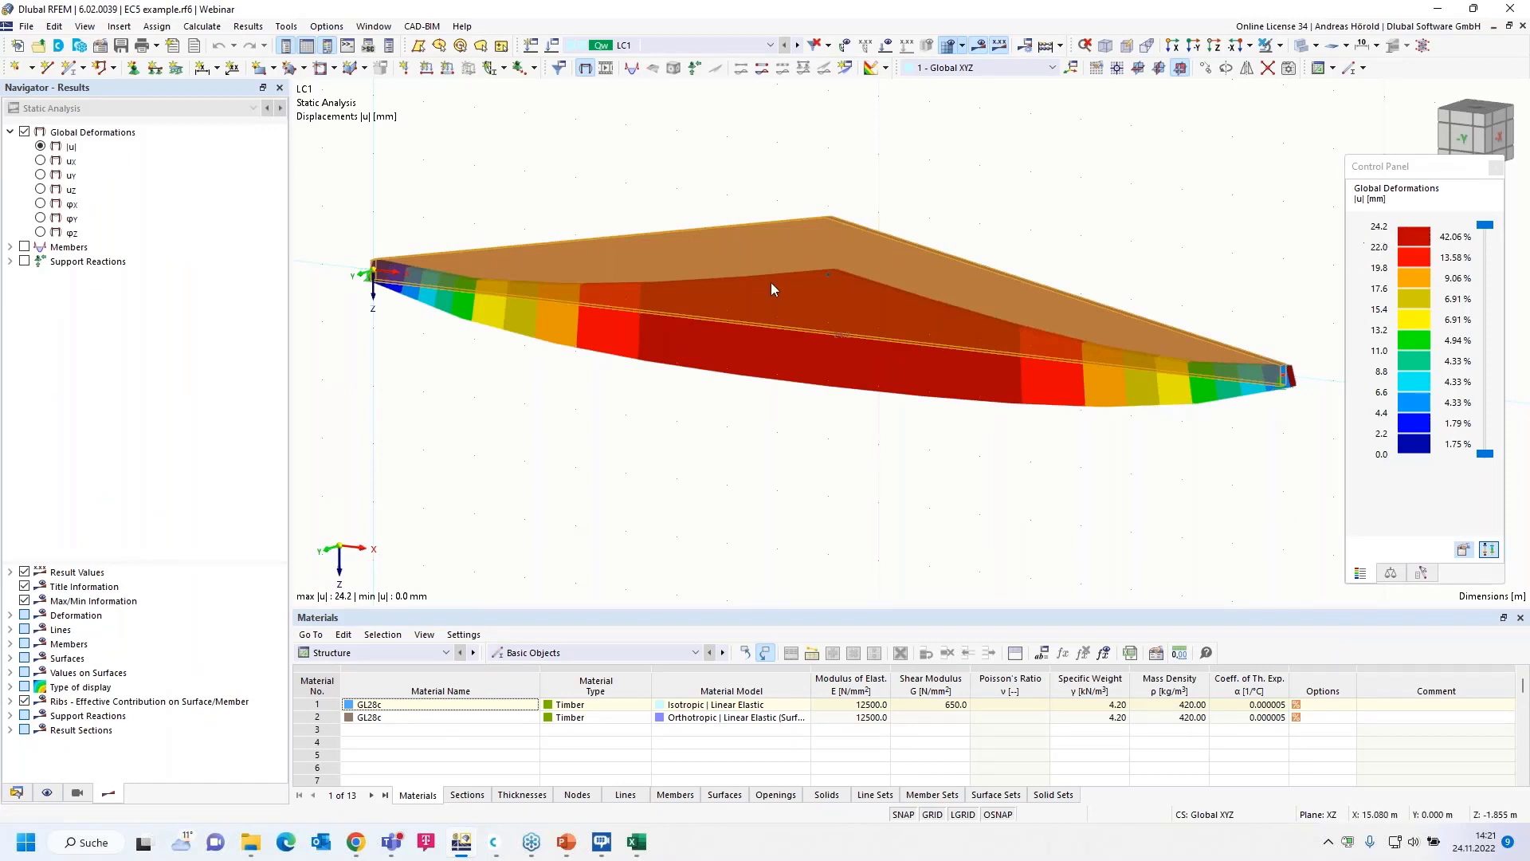
click(15, 791)
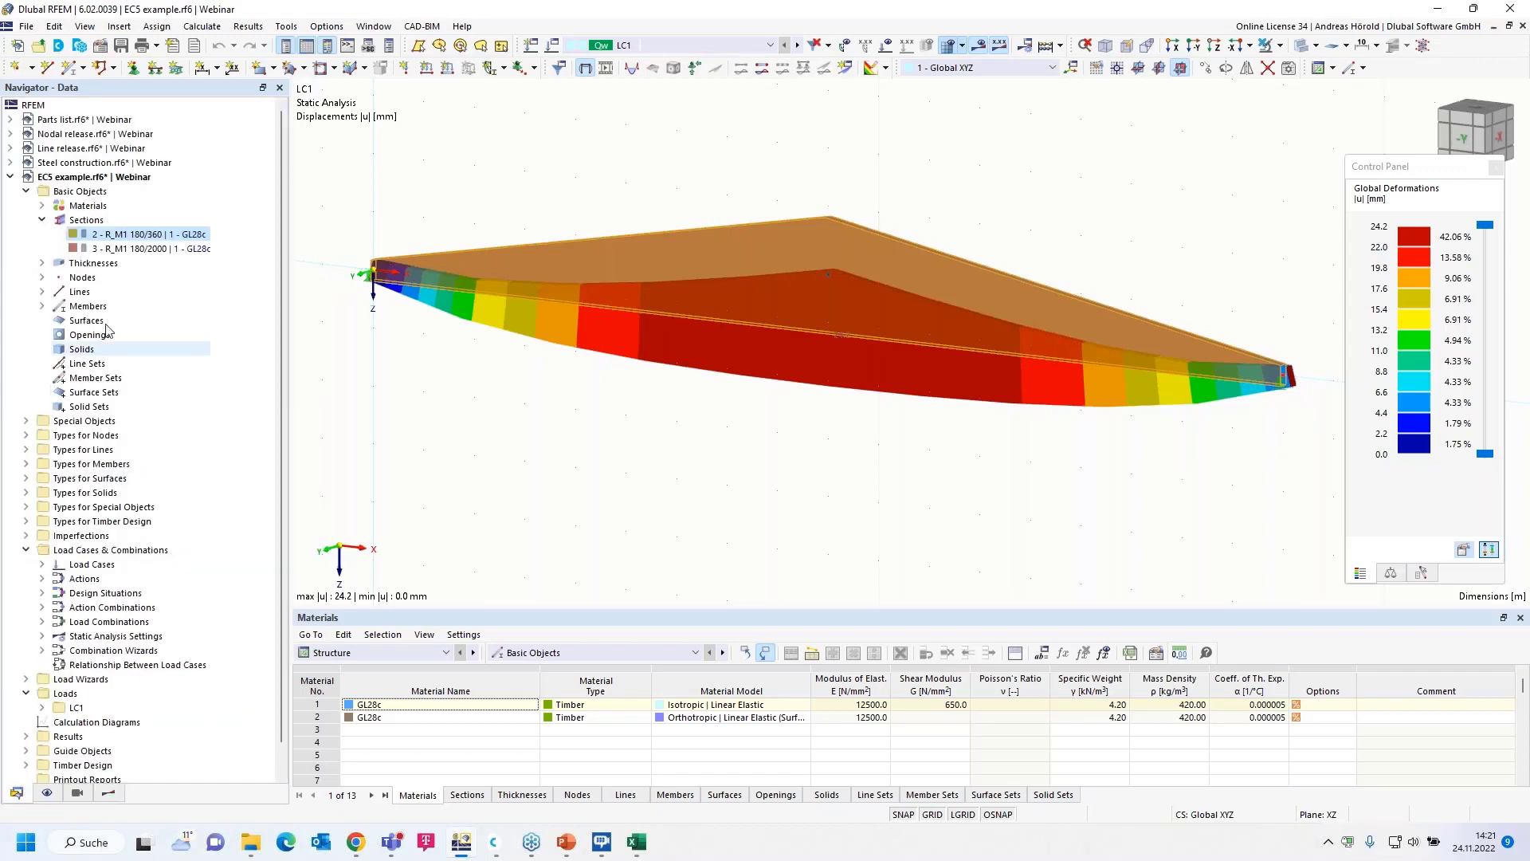
- Tick Deactivate shear stiffness for sections R_M1 180/360 and R_M1 180/2000 and confirm with OK
double_click(134, 234)
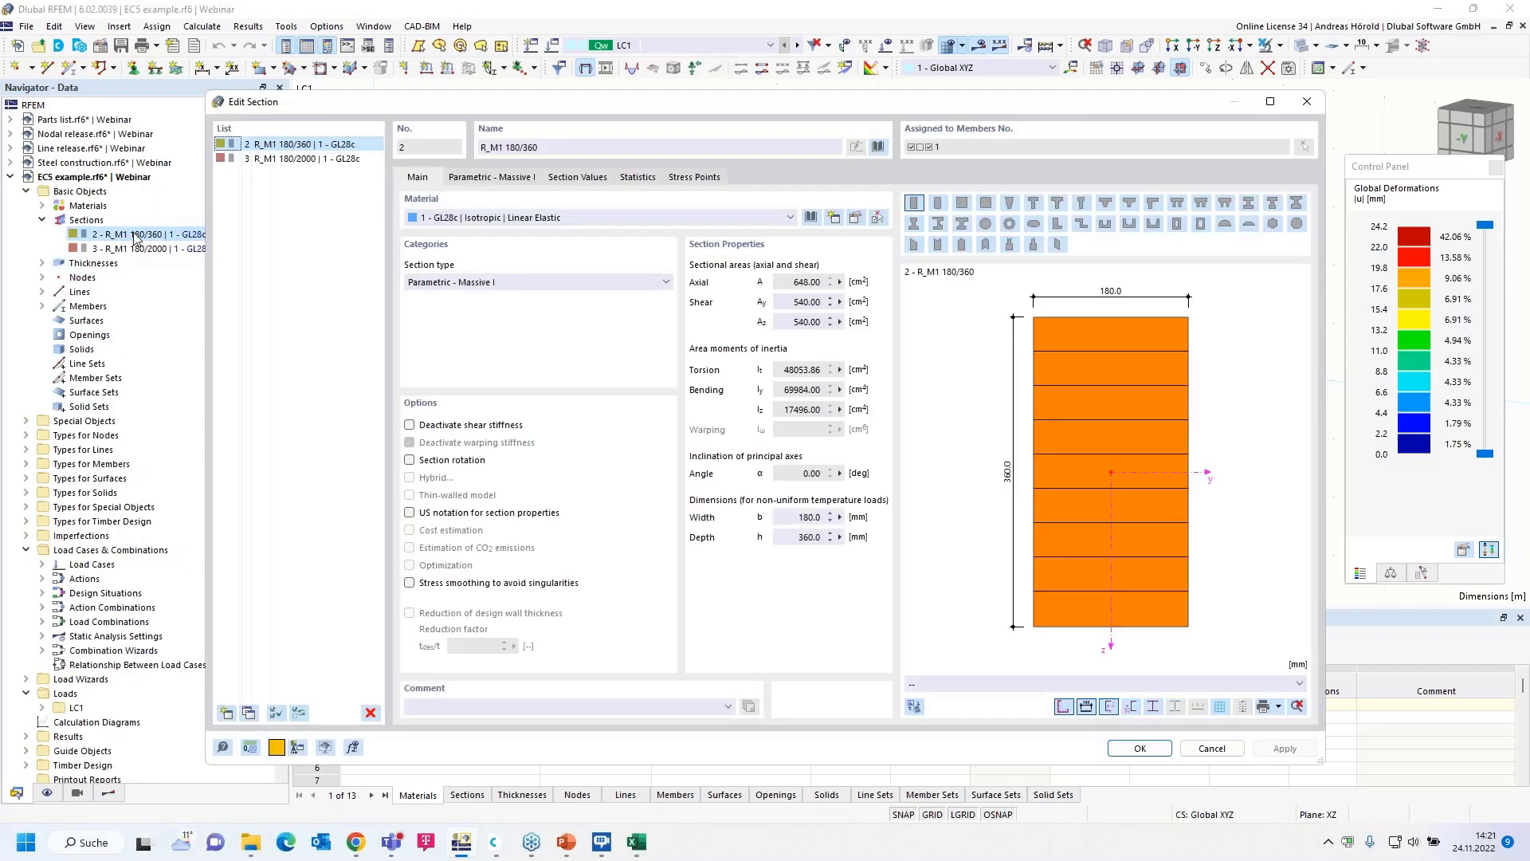
click(409, 425)
click(408, 424)
click(409, 425)
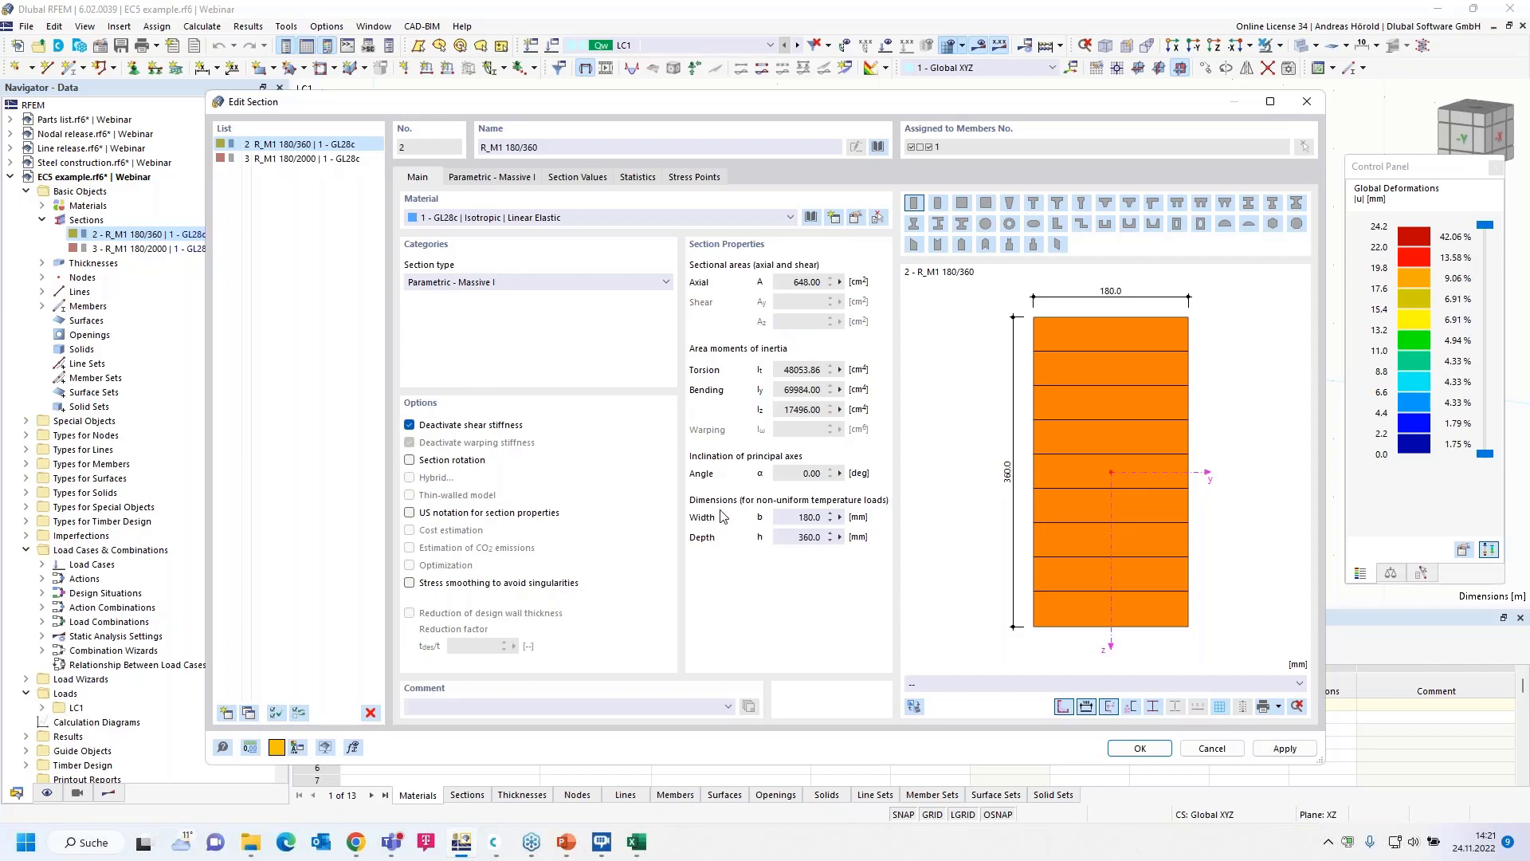
click(303, 159)
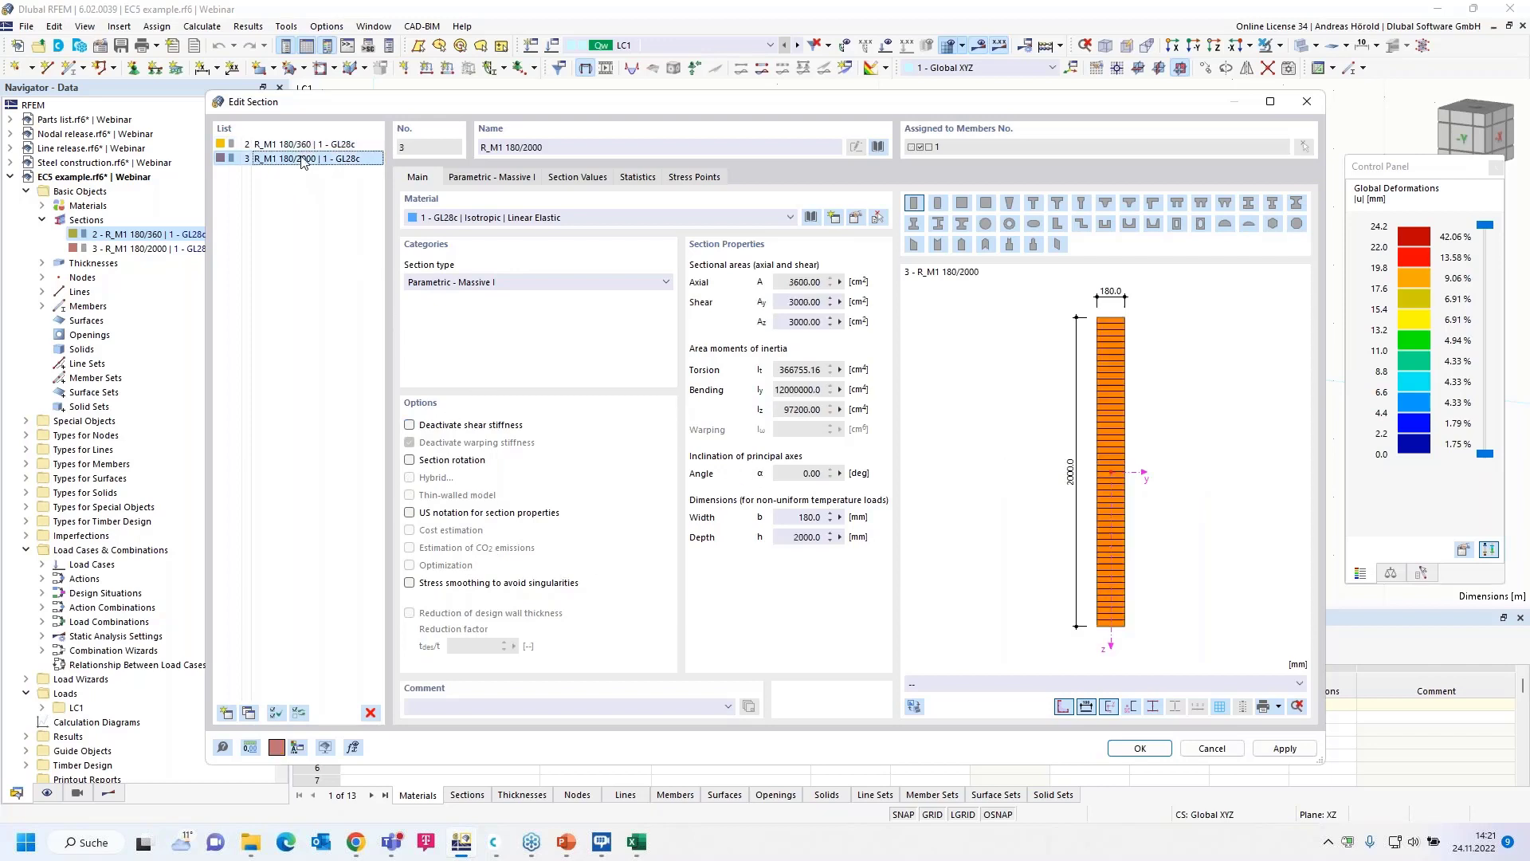
click(409, 425)
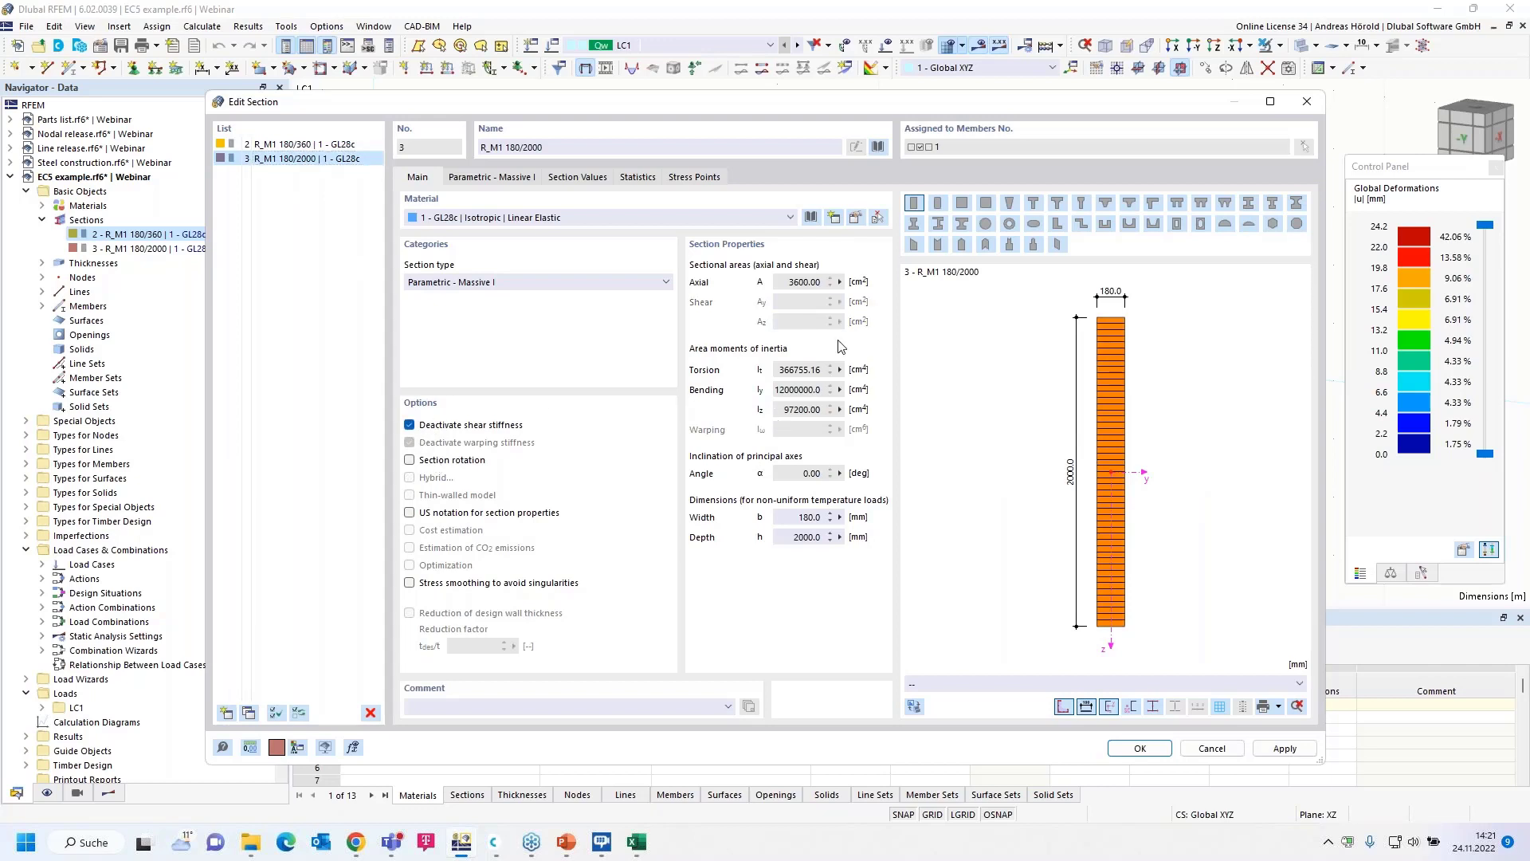
click(1138, 748)
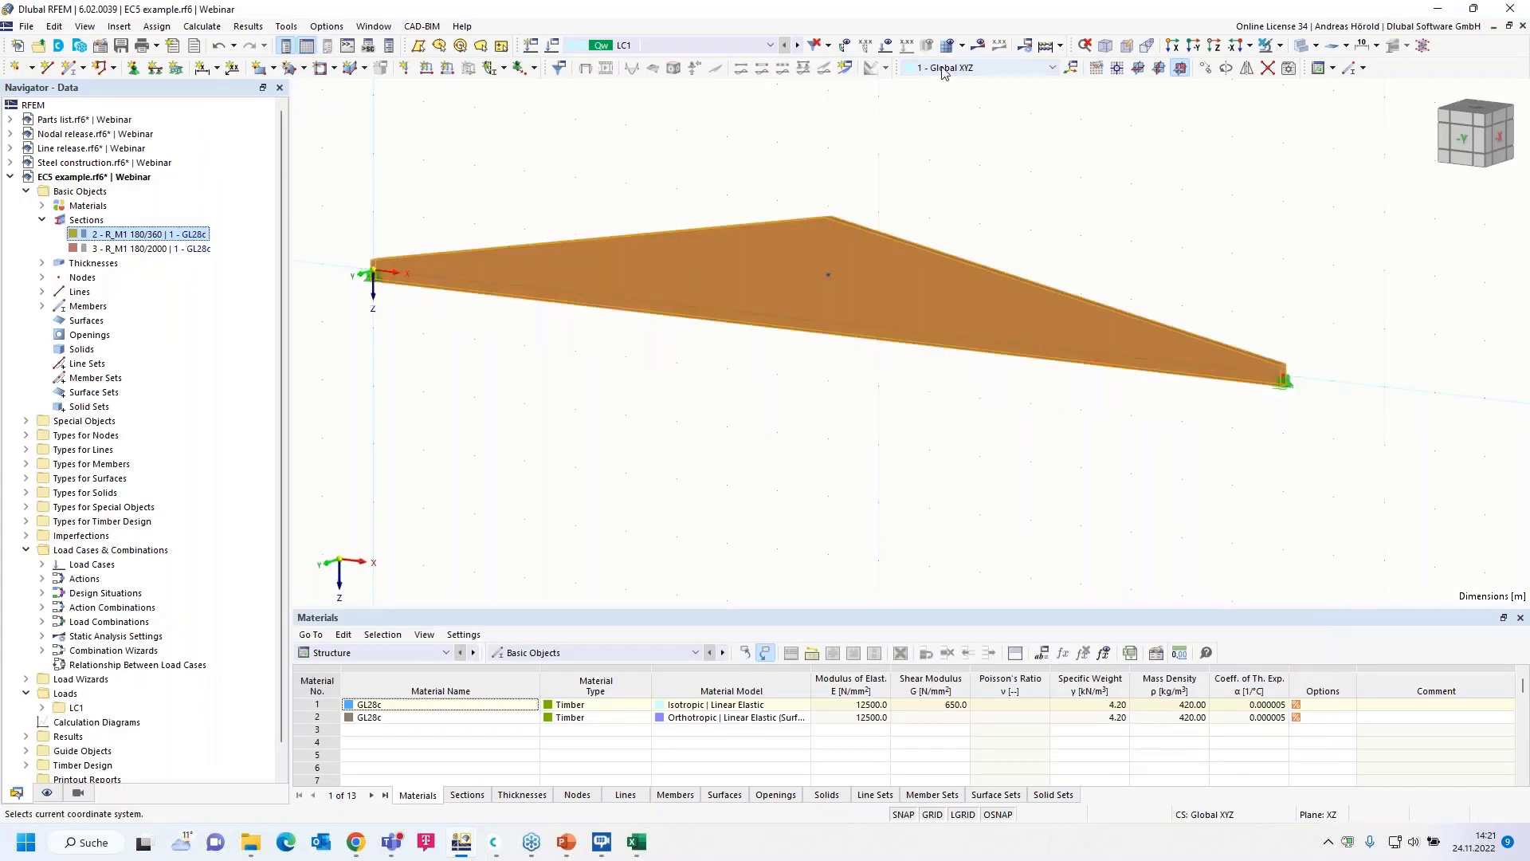
- Rerun the LC1 calculation, giving a 21.0 mm maximum deformation, and return to the Data tree
click(978, 47)
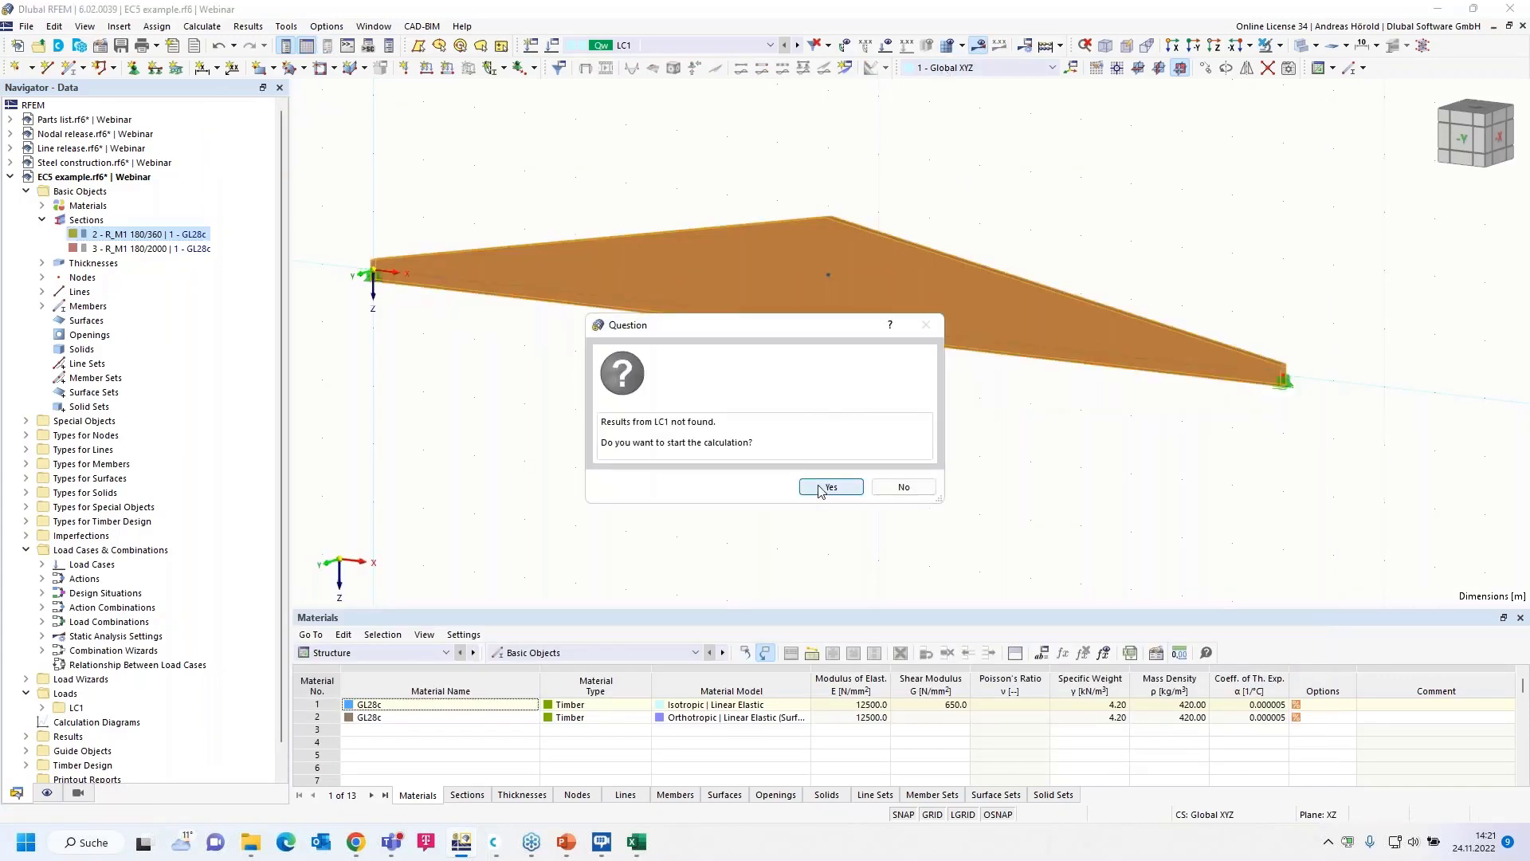
click(823, 483)
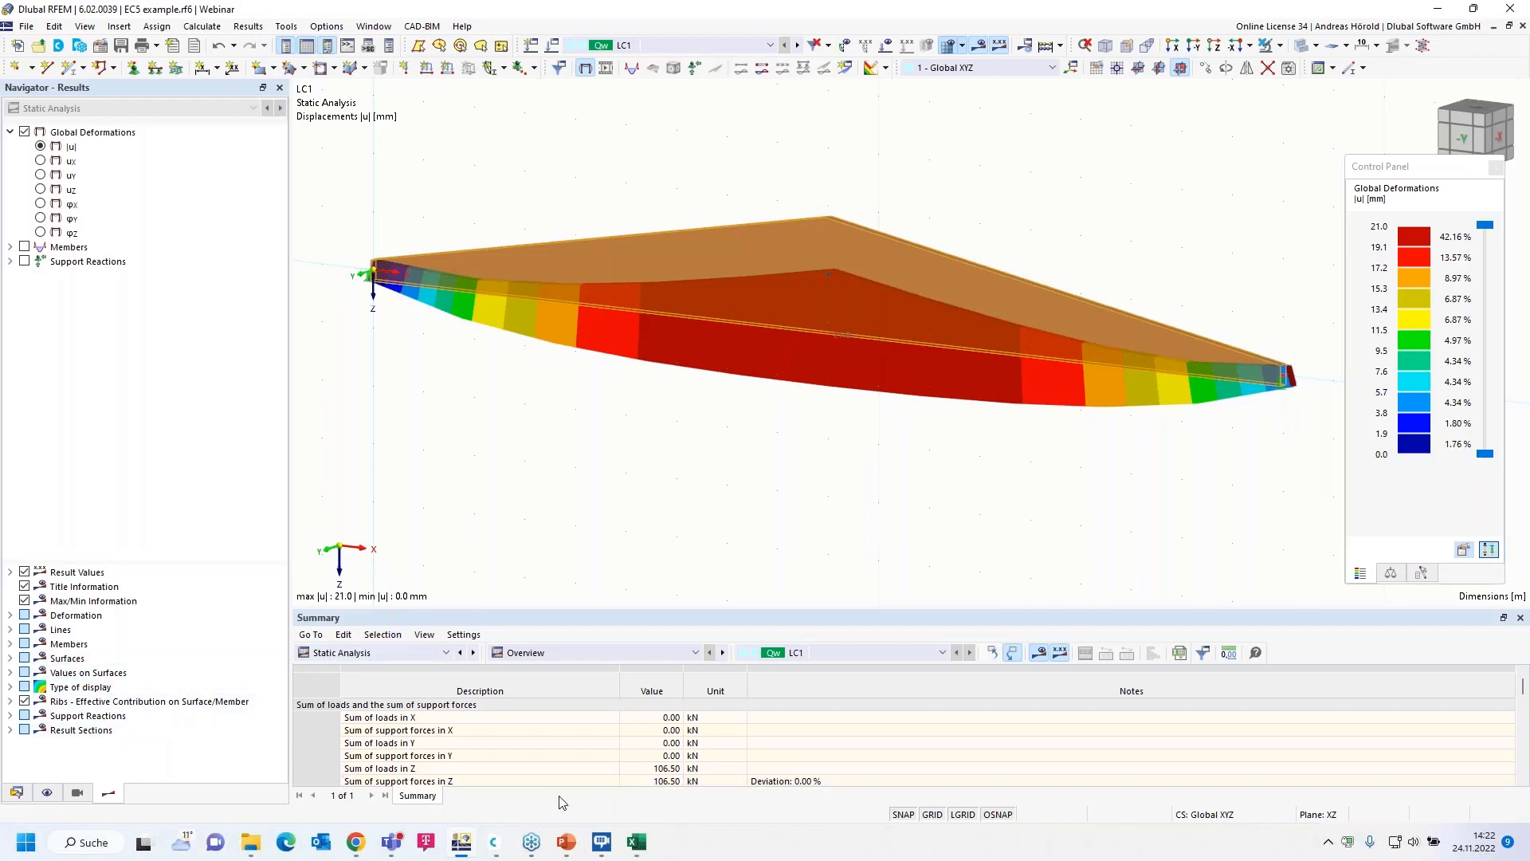
click(17, 793)
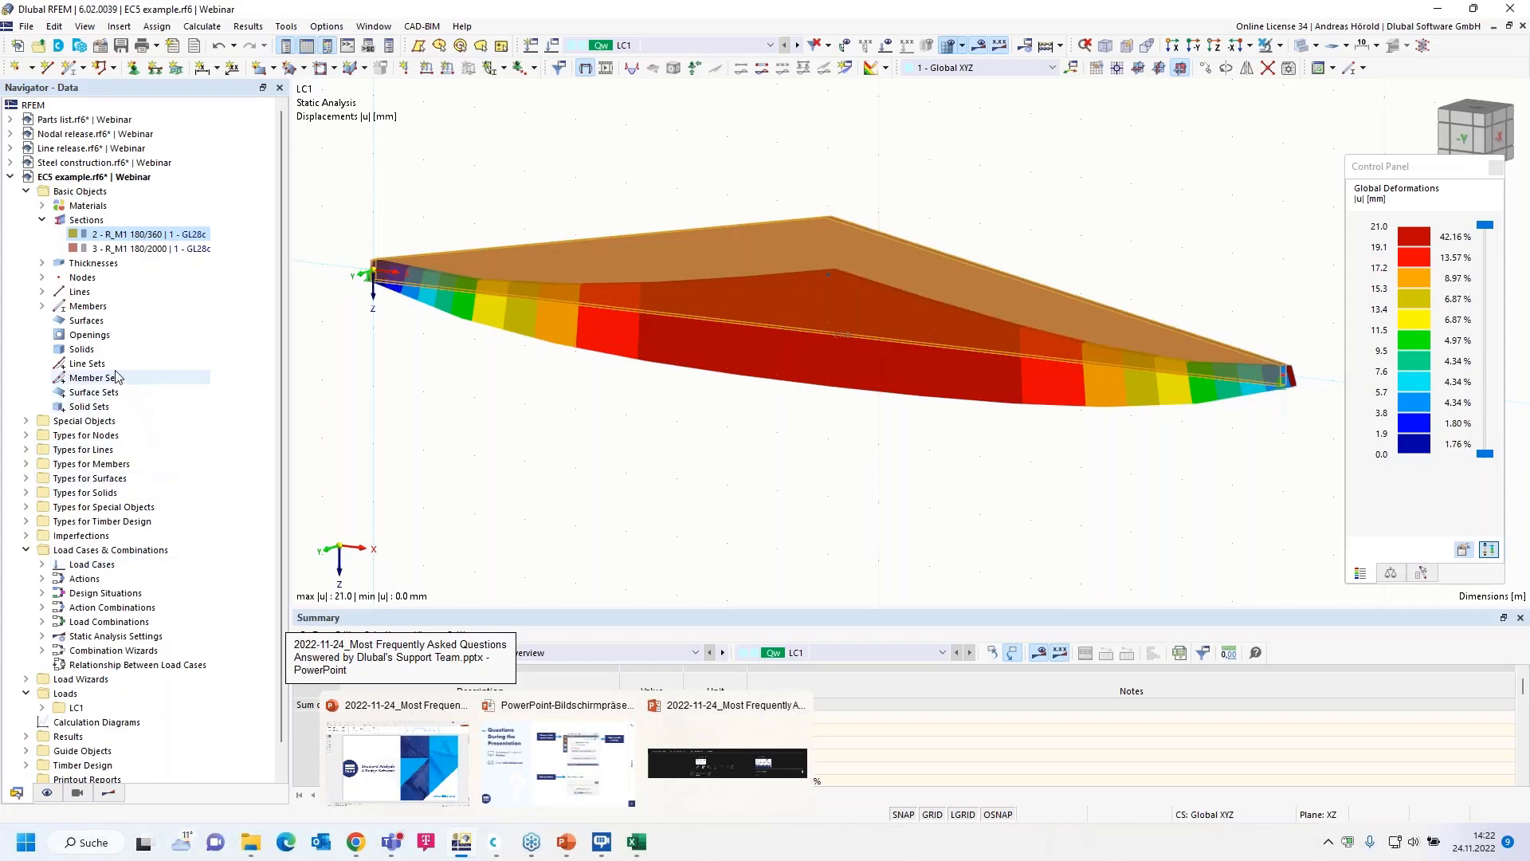
scroll(119, 423, down, 1)
- Activate Concrete building.rf6 and pan the view to frame its reinforcement cages
click(119, 766)
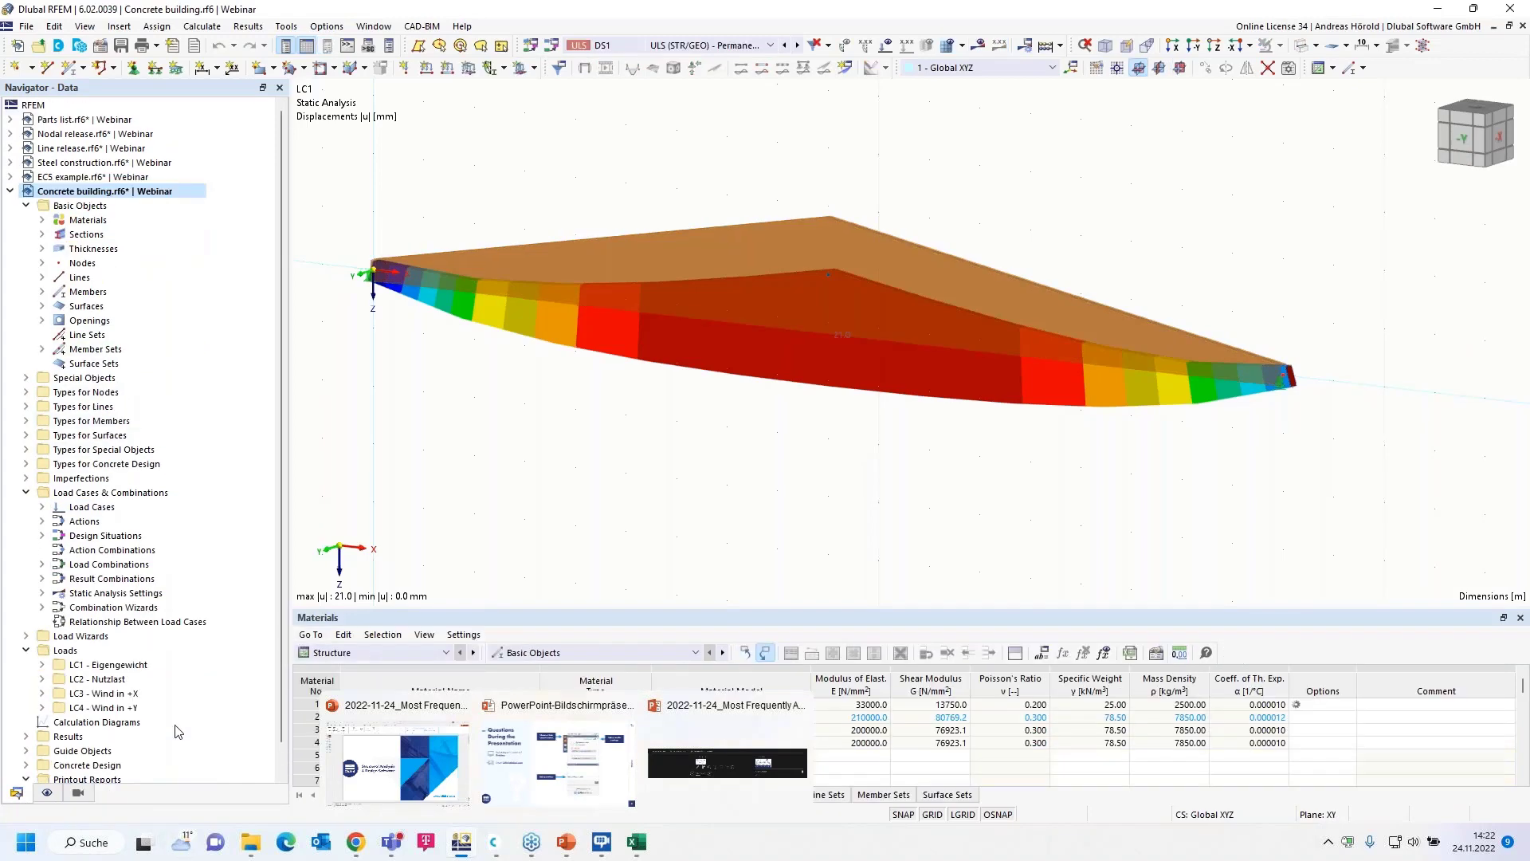
middle_drag(628, 584, 546, 498)
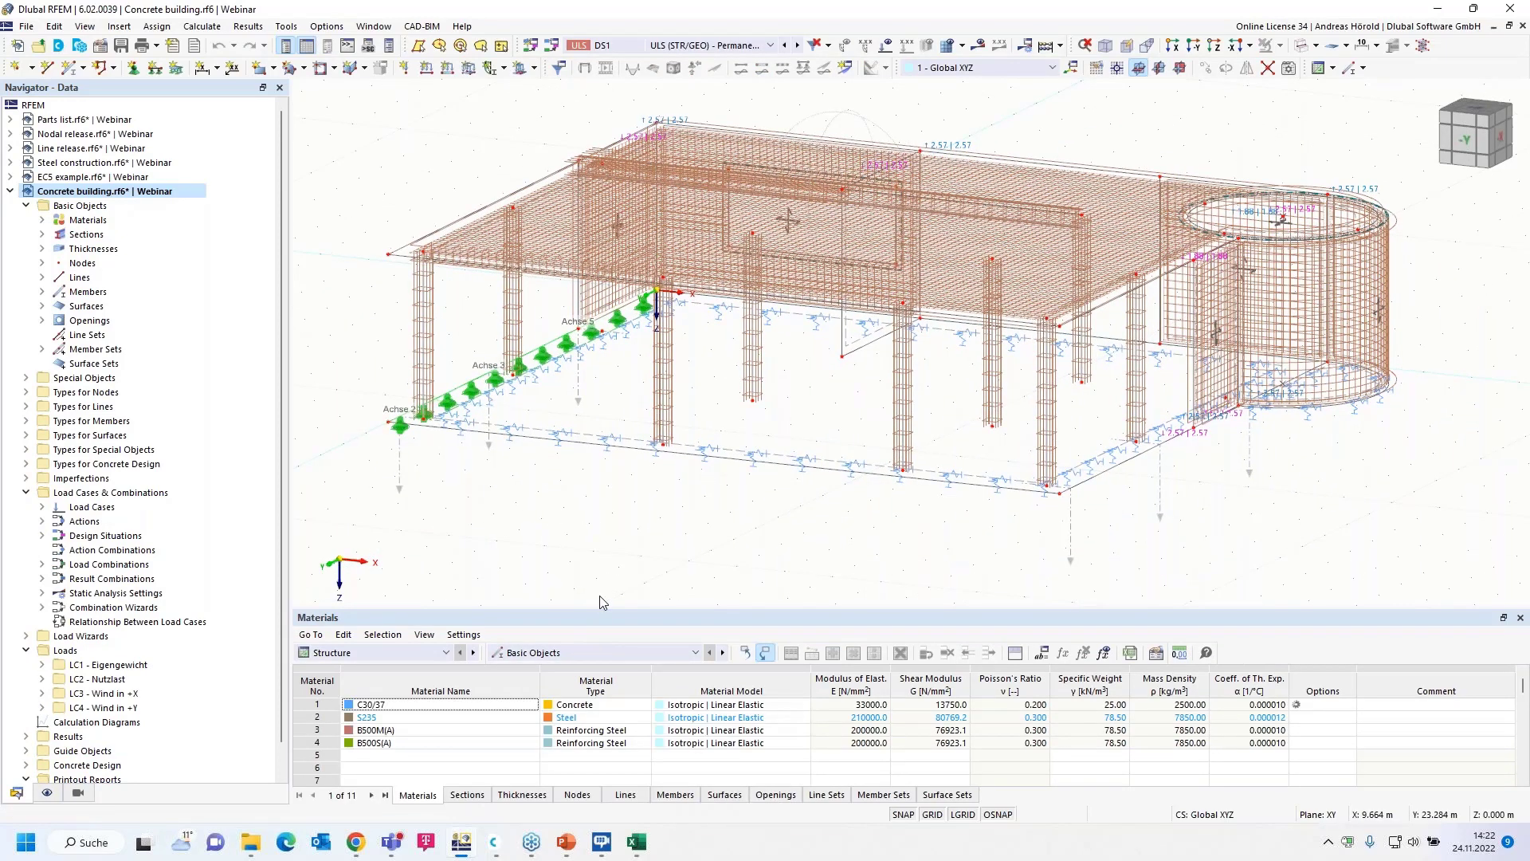
middle_drag(606, 518, 601, 547)
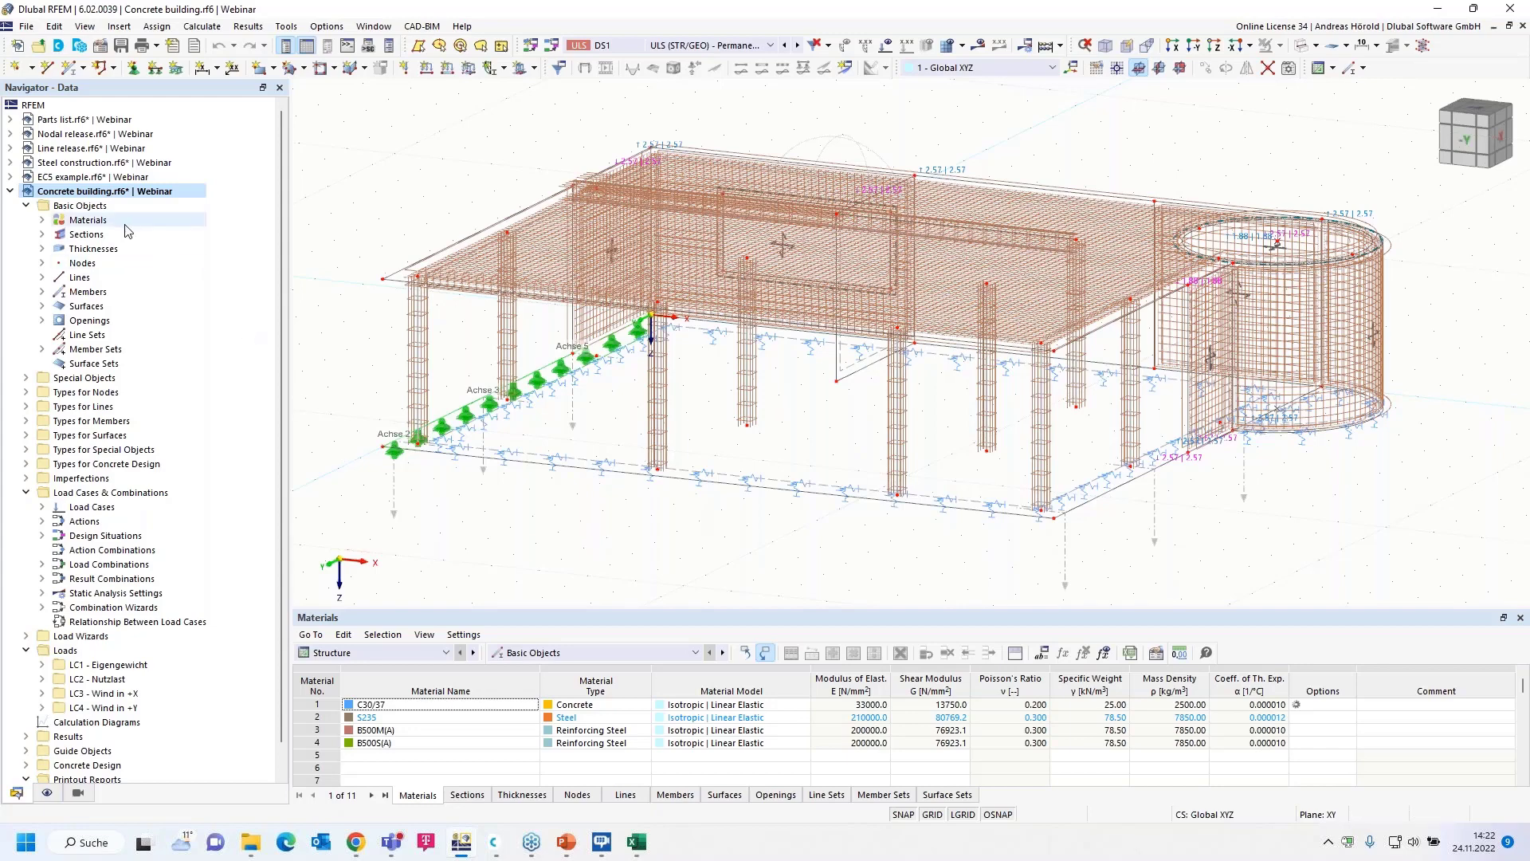
- In the Display navigator, hide member Longitudinal Reinforcement and Stirrup
click(47, 793)
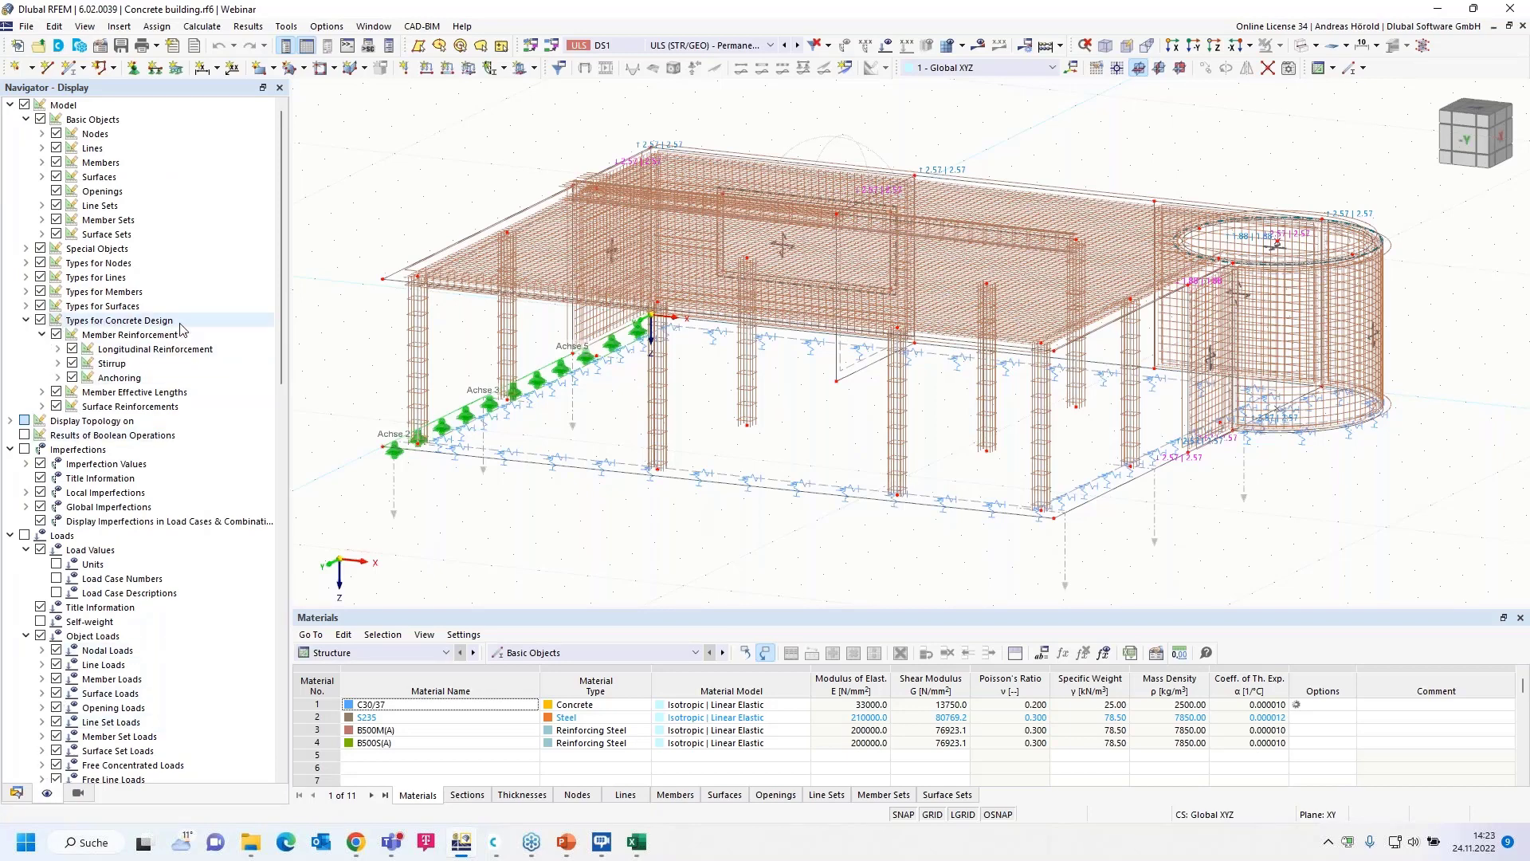
click(57, 349)
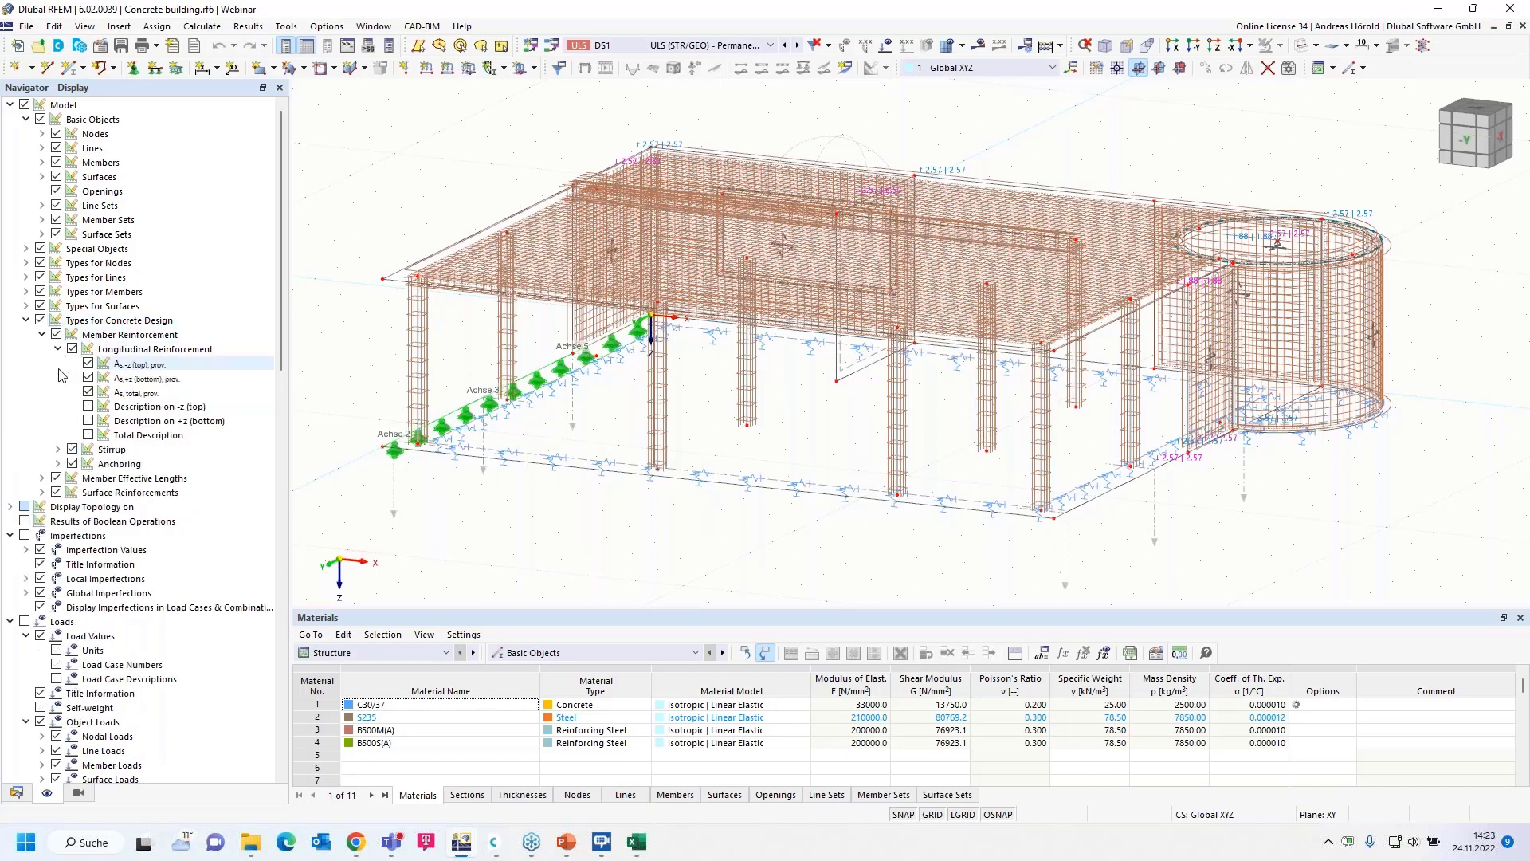
click(58, 449)
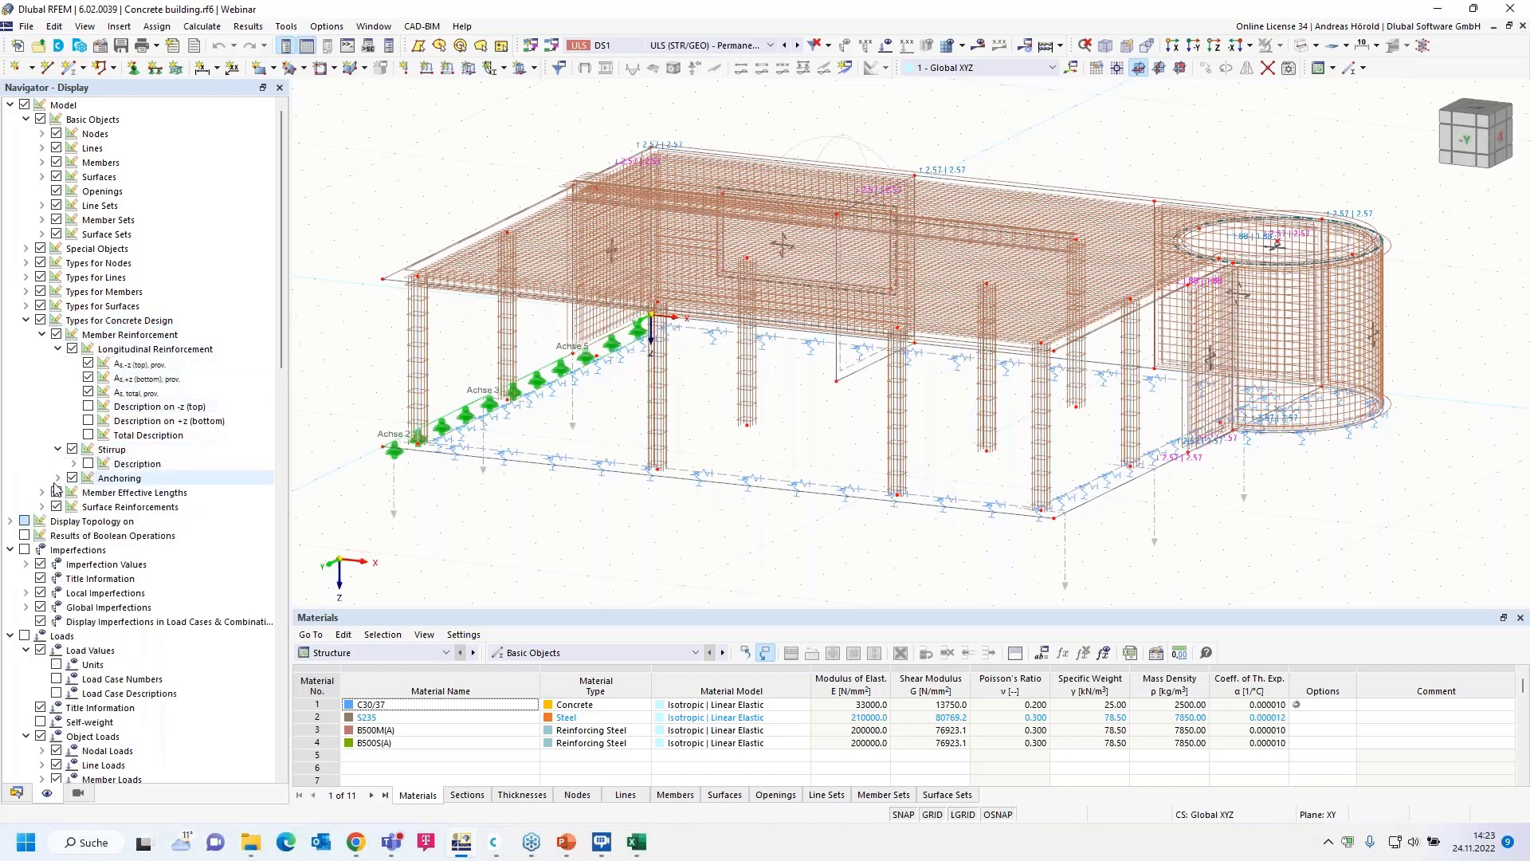
click(73, 350)
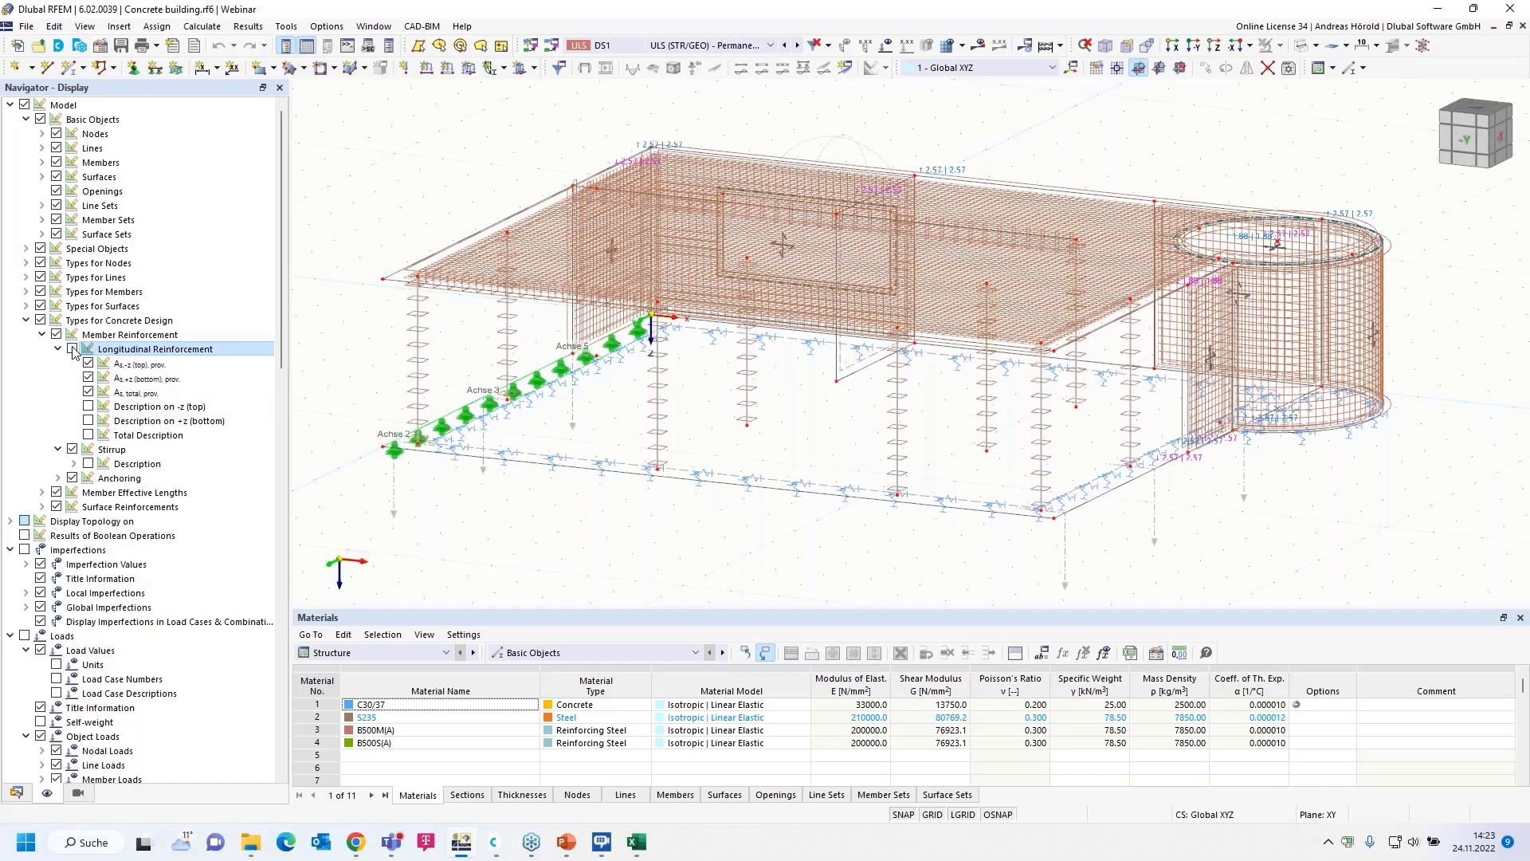
click(72, 450)
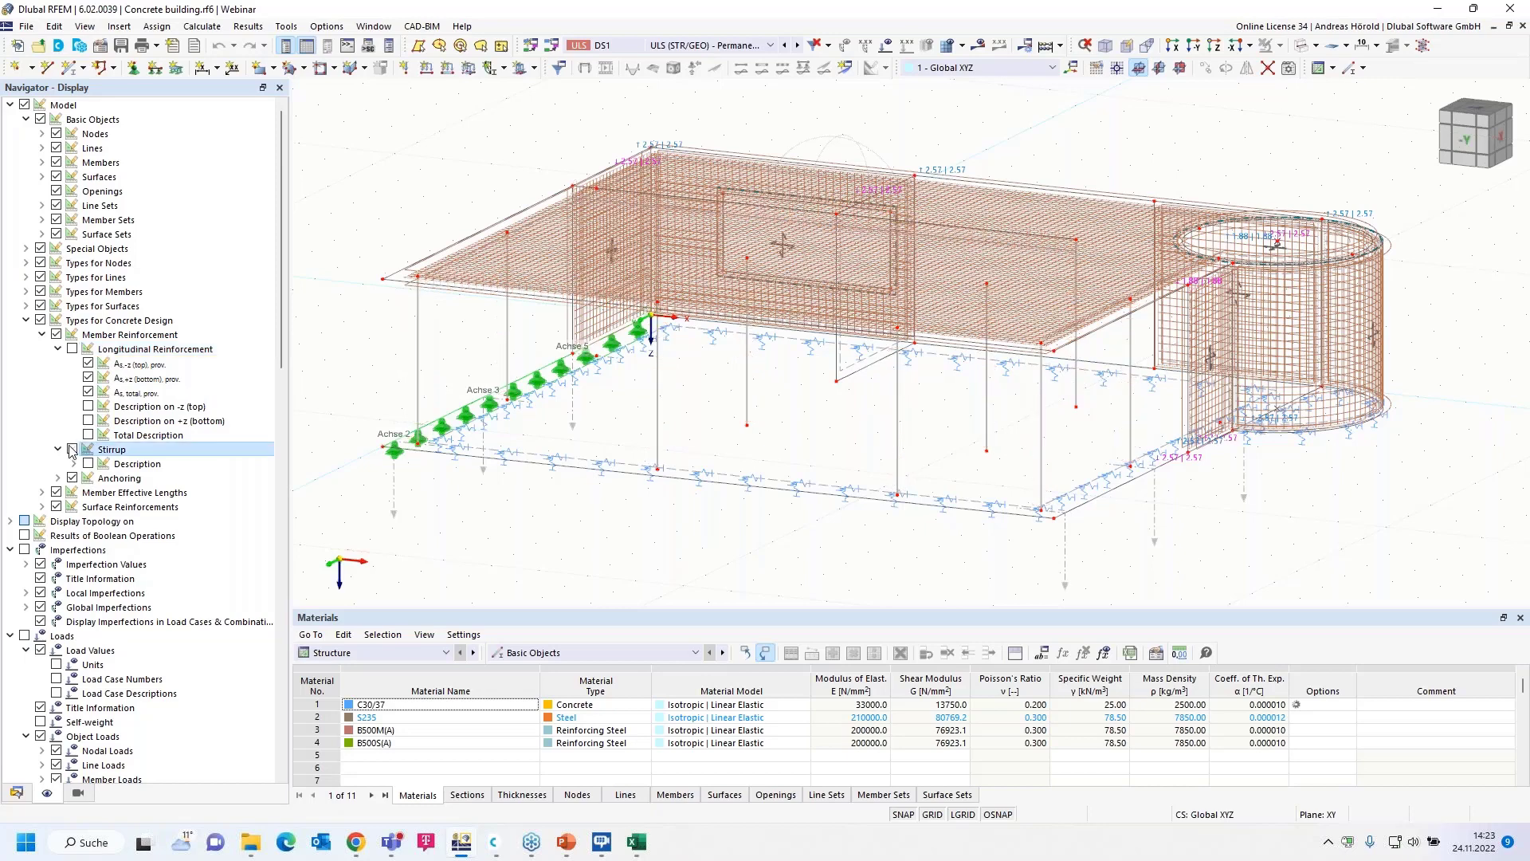
- Expand Surface Reinforcements, toggling the meshes off and back on, and open its stirrup options
click(42, 507)
click(56, 507)
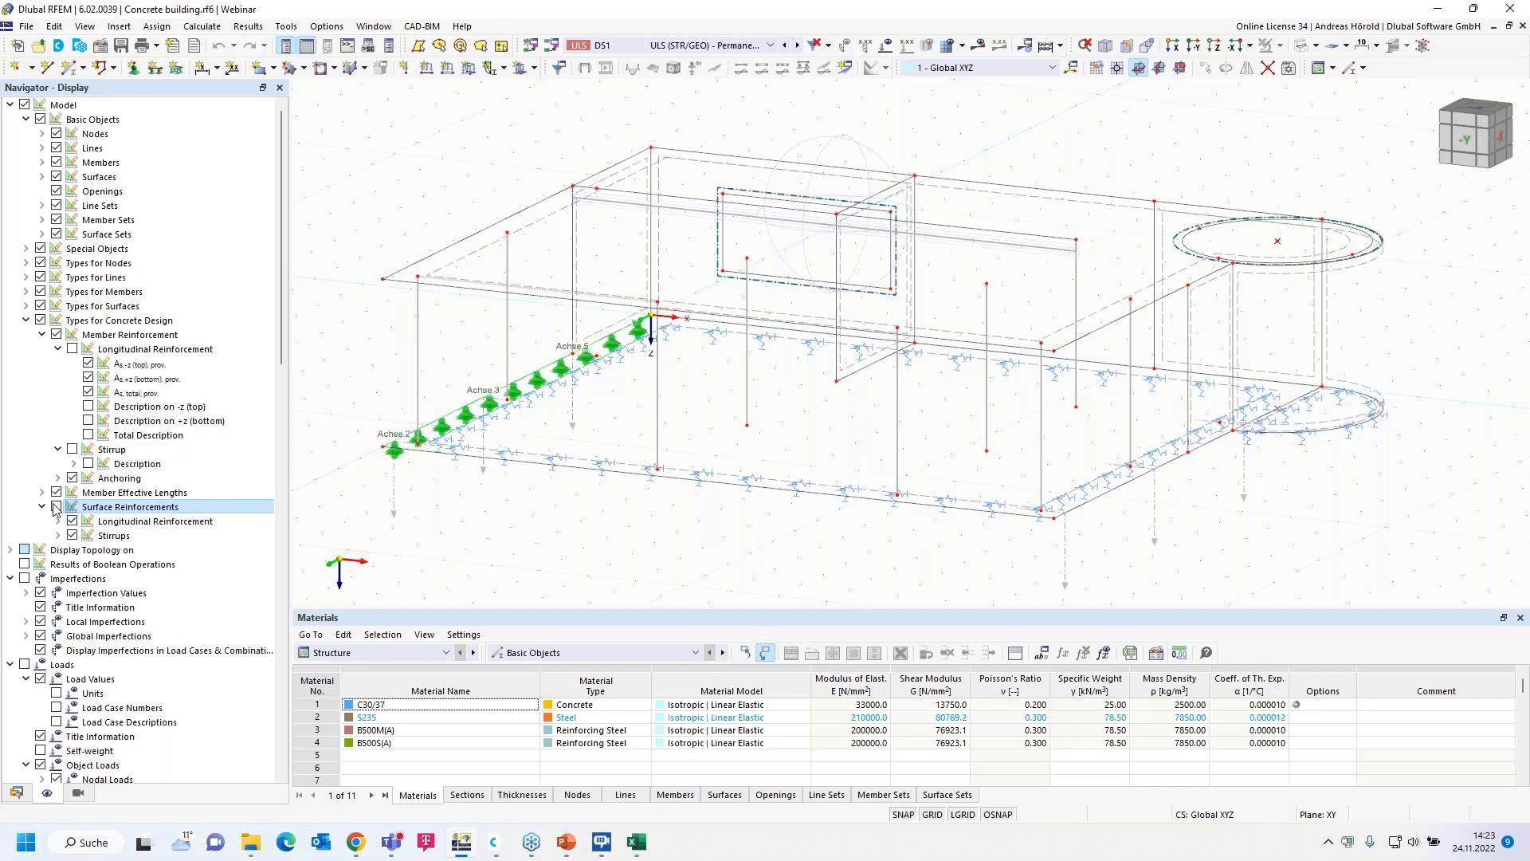
click(55, 507)
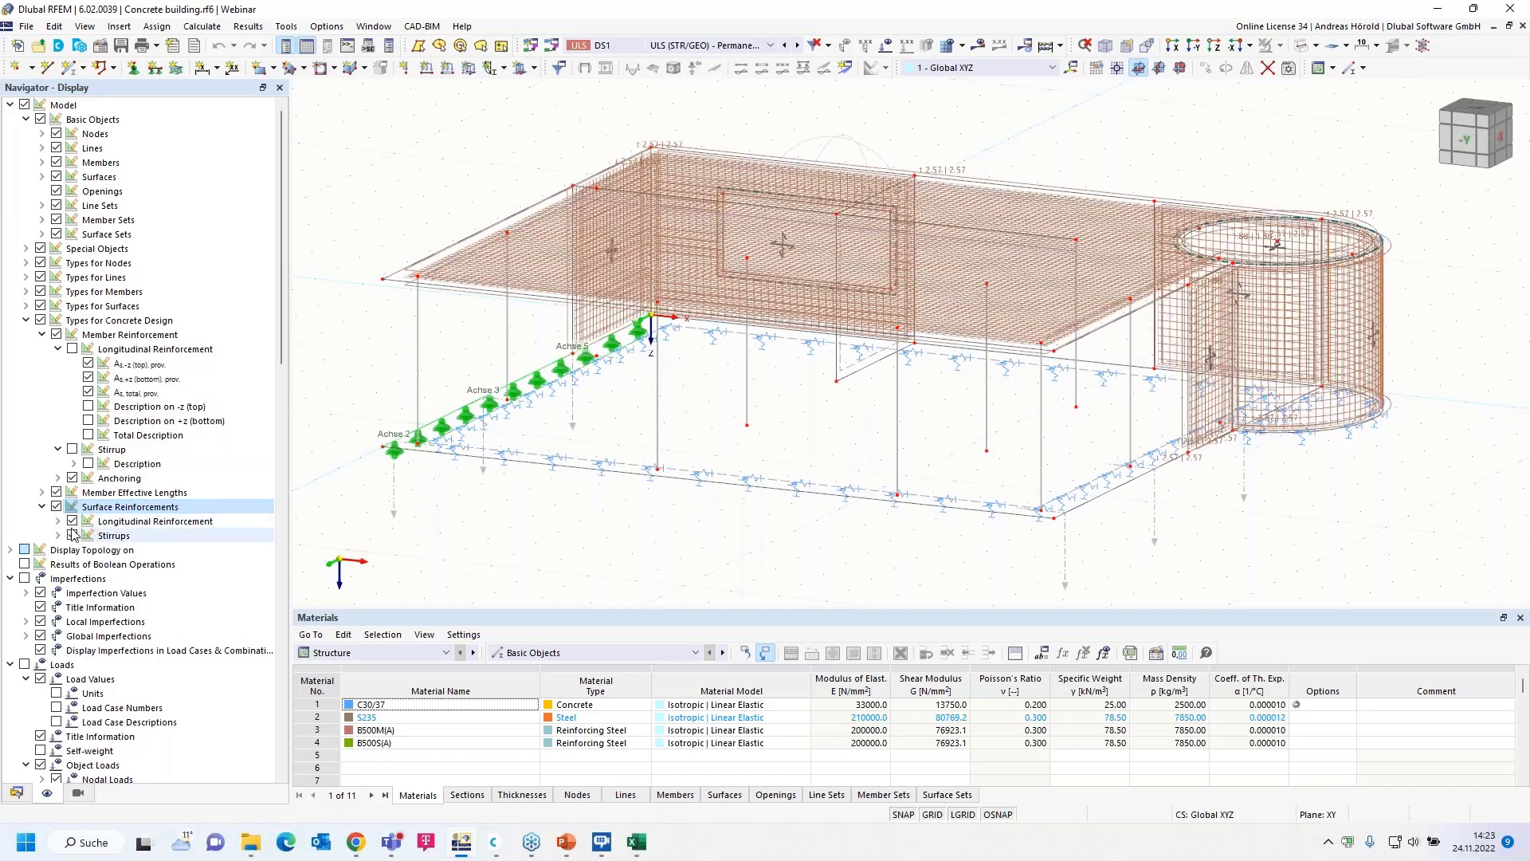
click(72, 535)
click(60, 535)
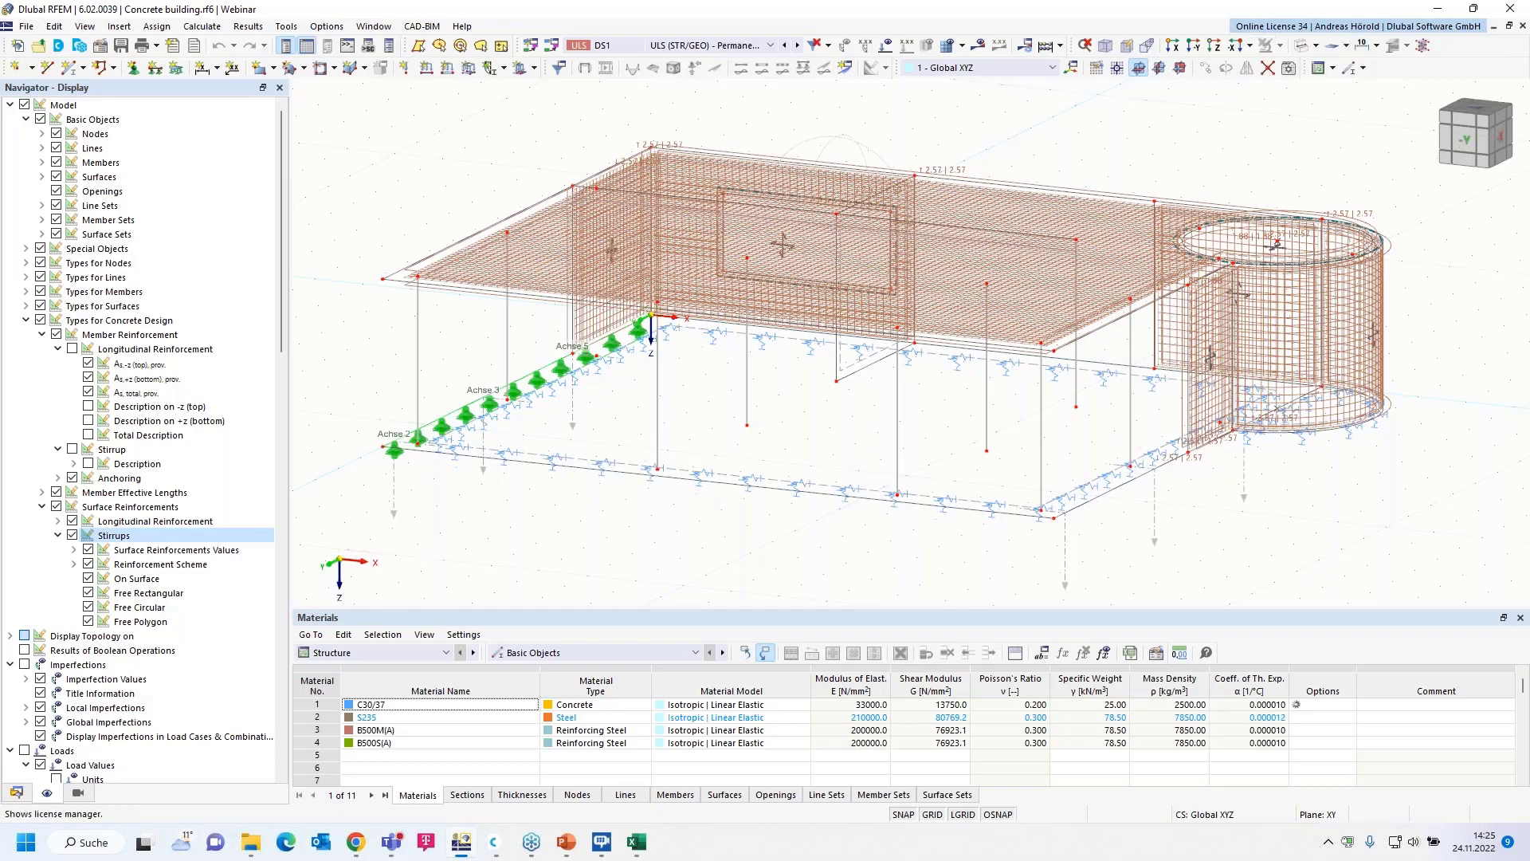
- In License Manager, set 24 December 2022 as the license borrowing end date
click(1279, 27)
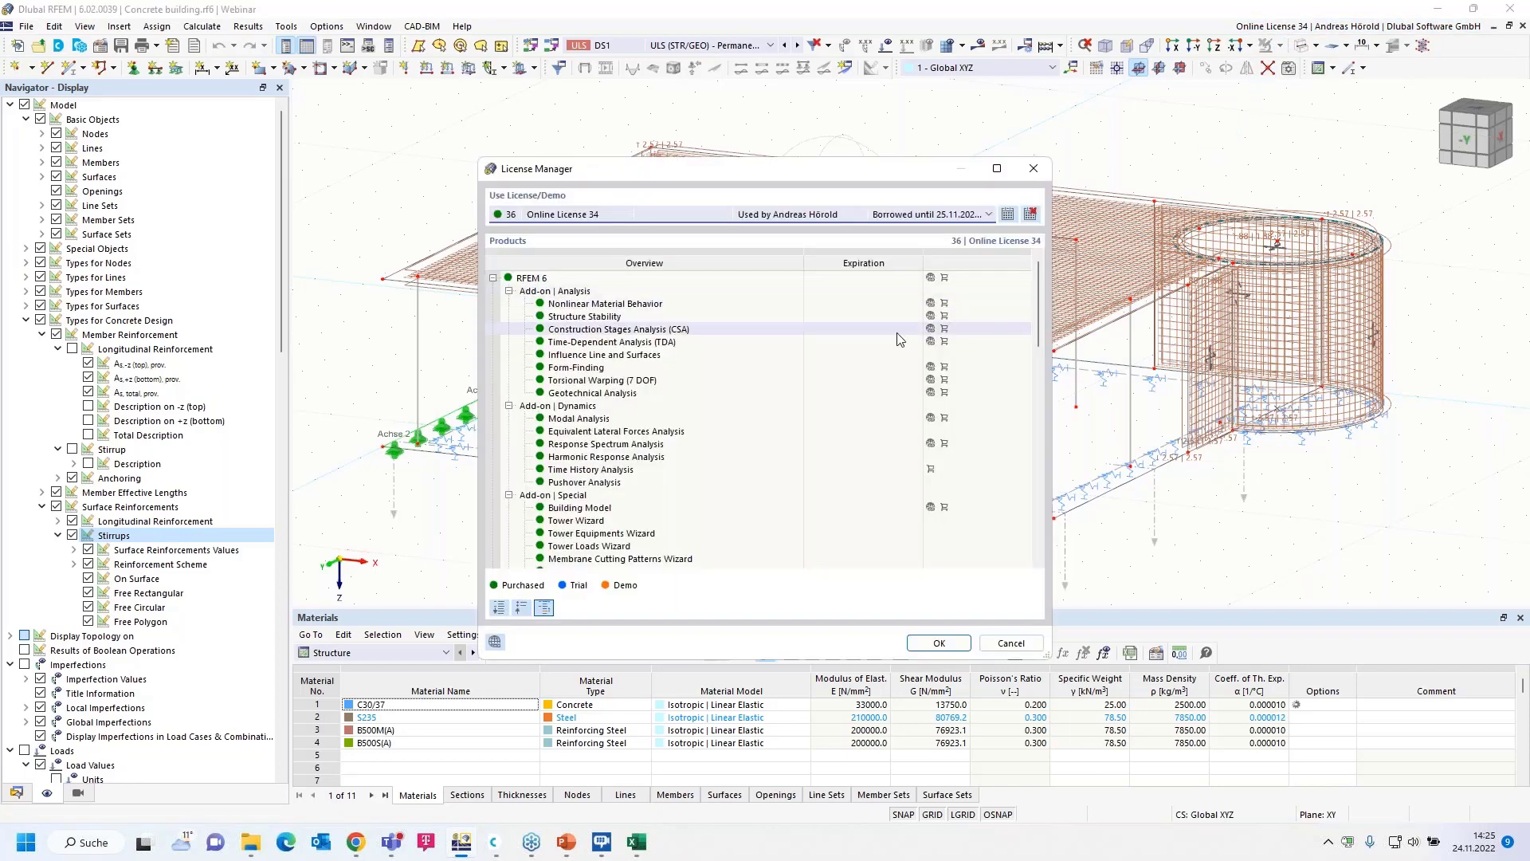
click(1008, 214)
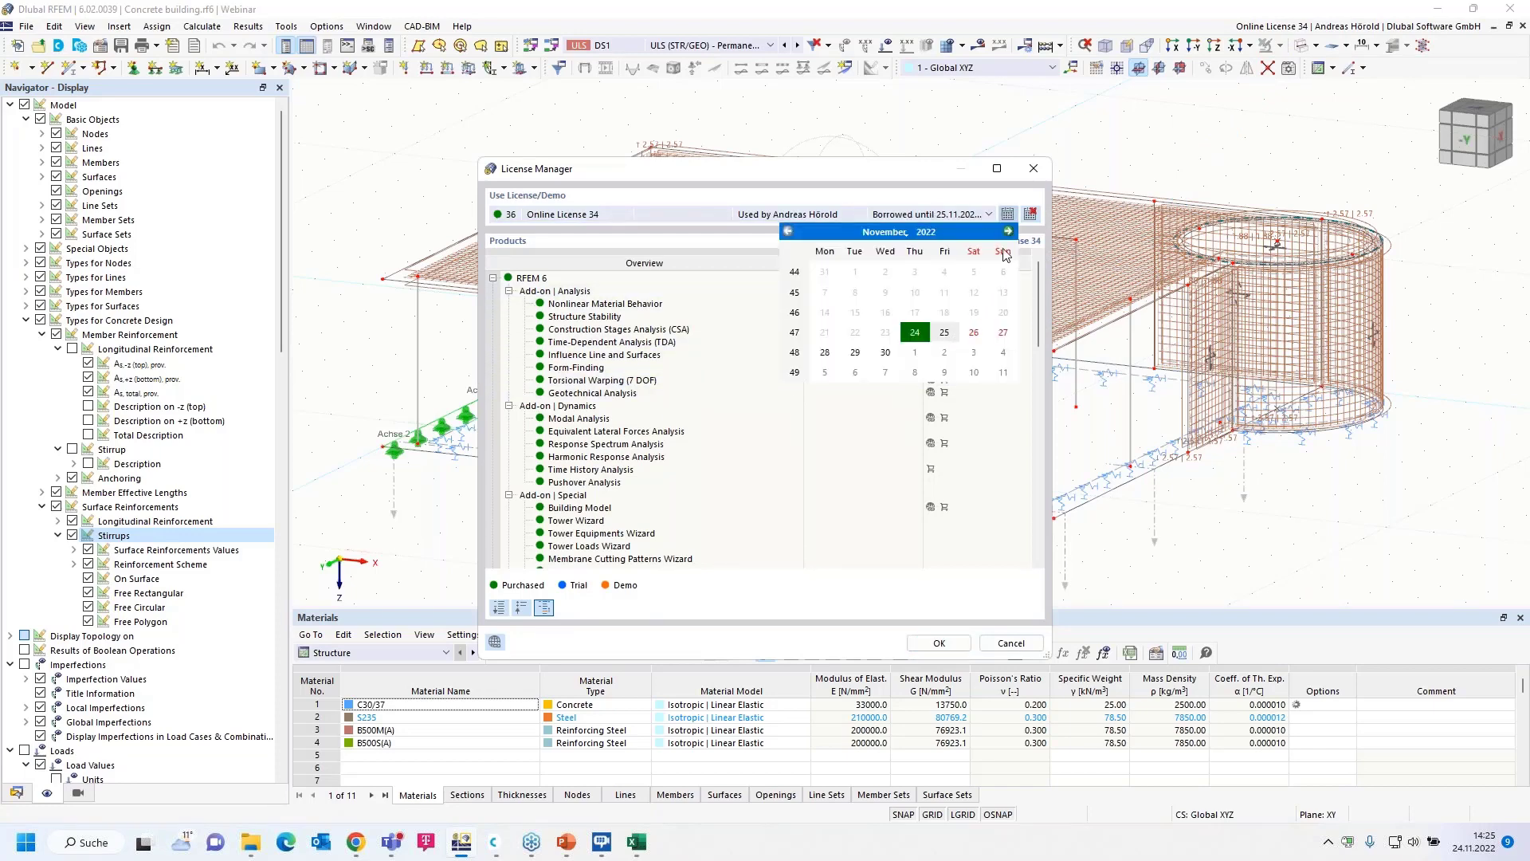
click(1009, 232)
click(974, 332)
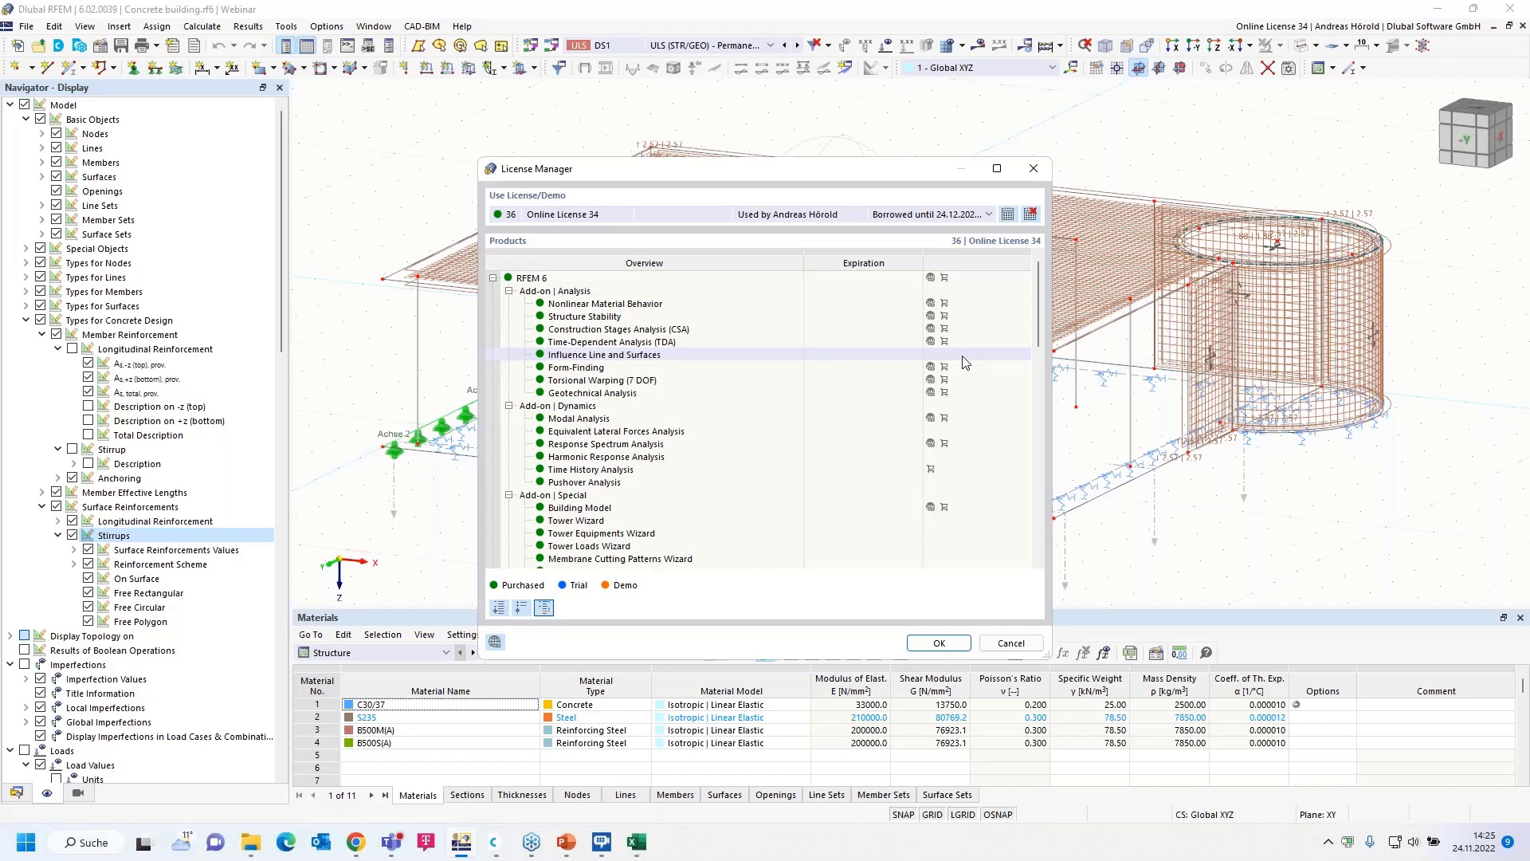
- Return the borrowed online license early in License Manager
click(1030, 216)
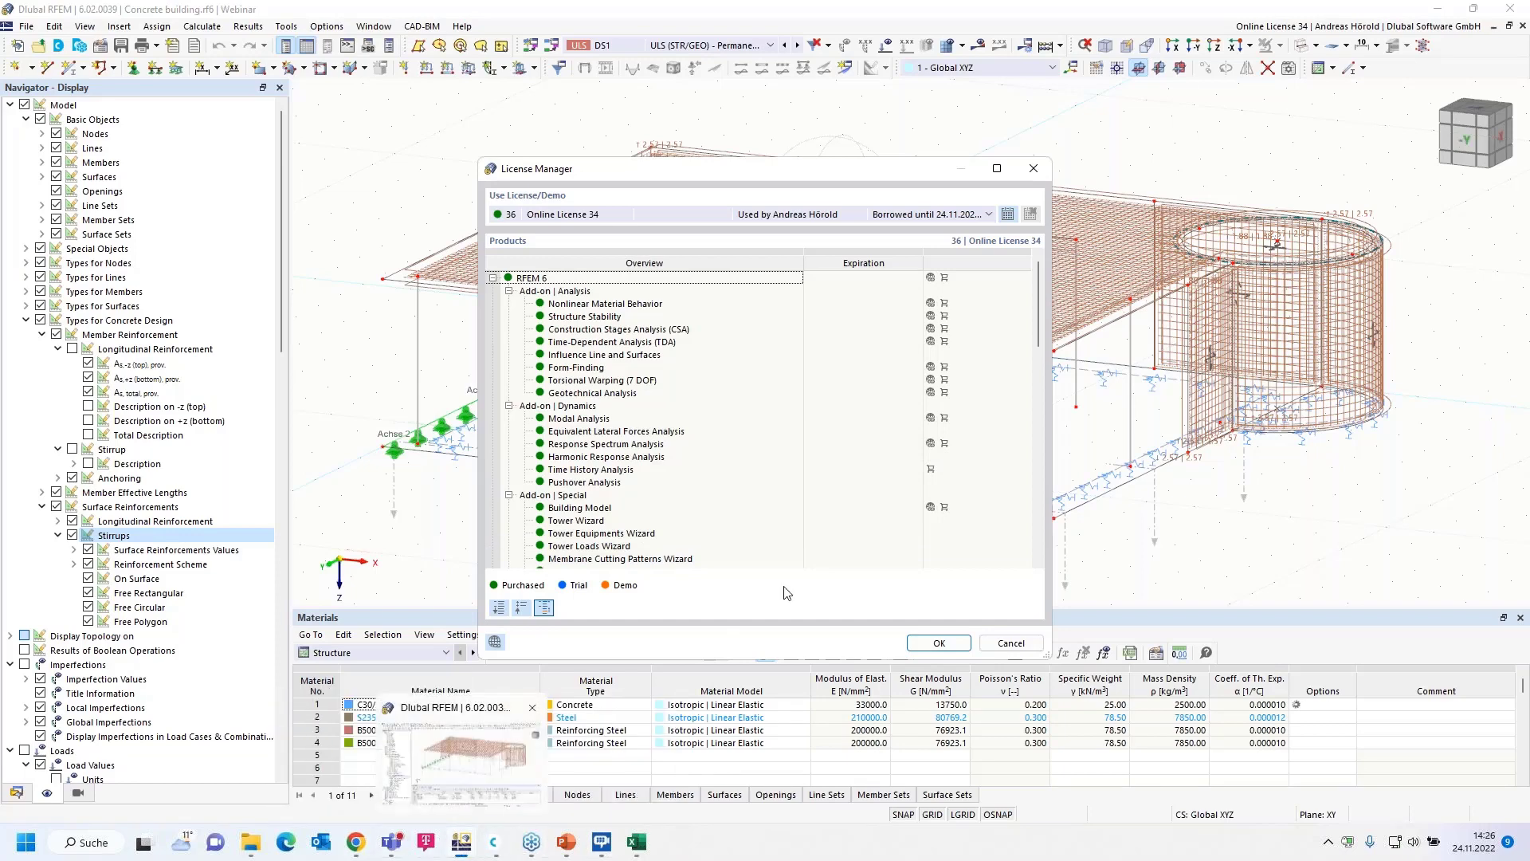
- Close the license window, make Parts list.rf6 active, and bring Dlubal Center to the front
click(1033, 169)
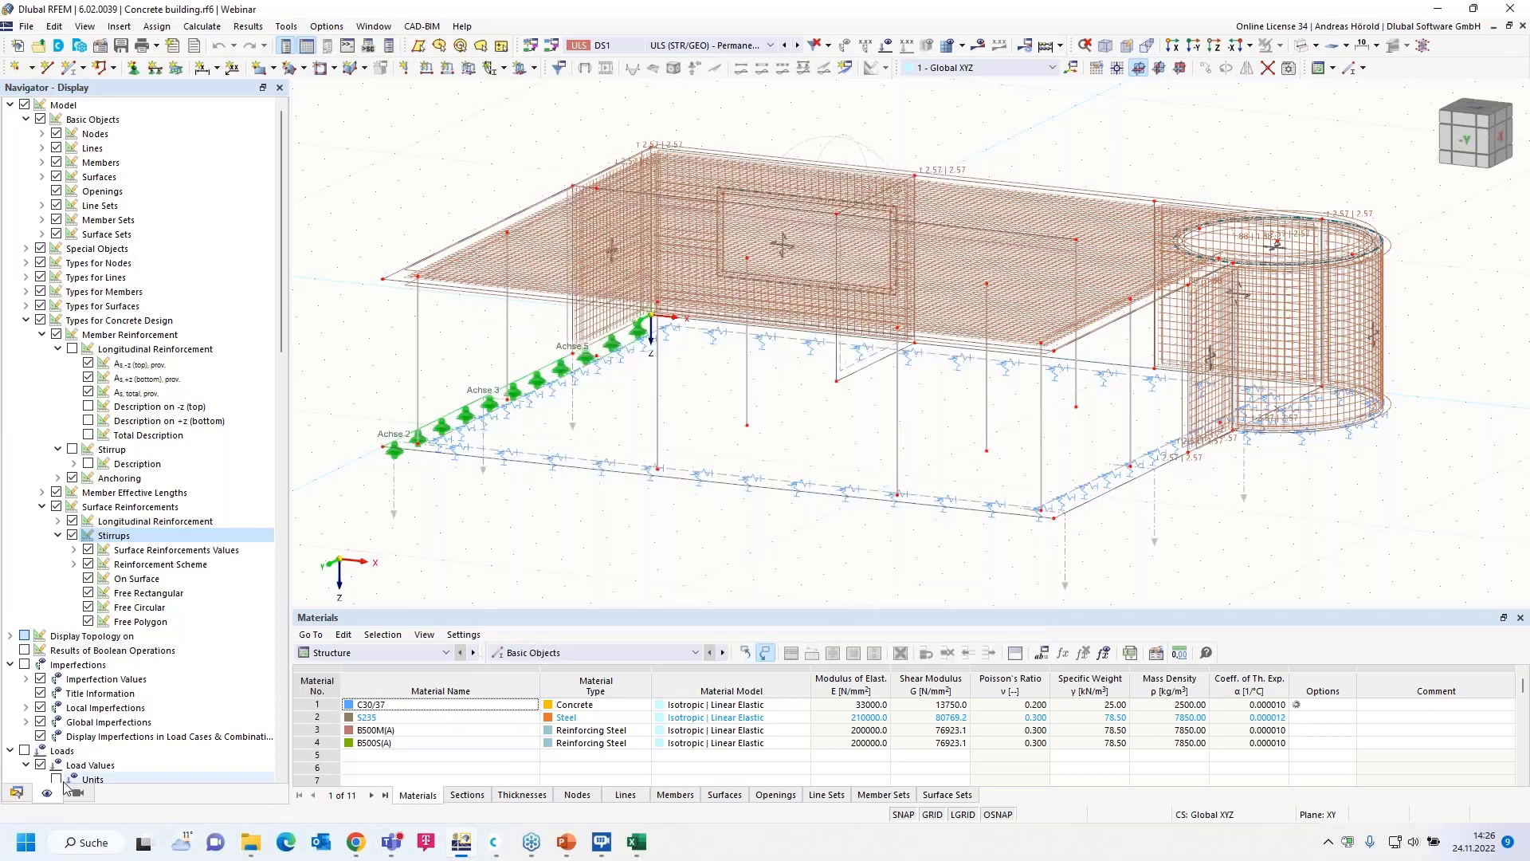
click(16, 793)
double_click(50, 121)
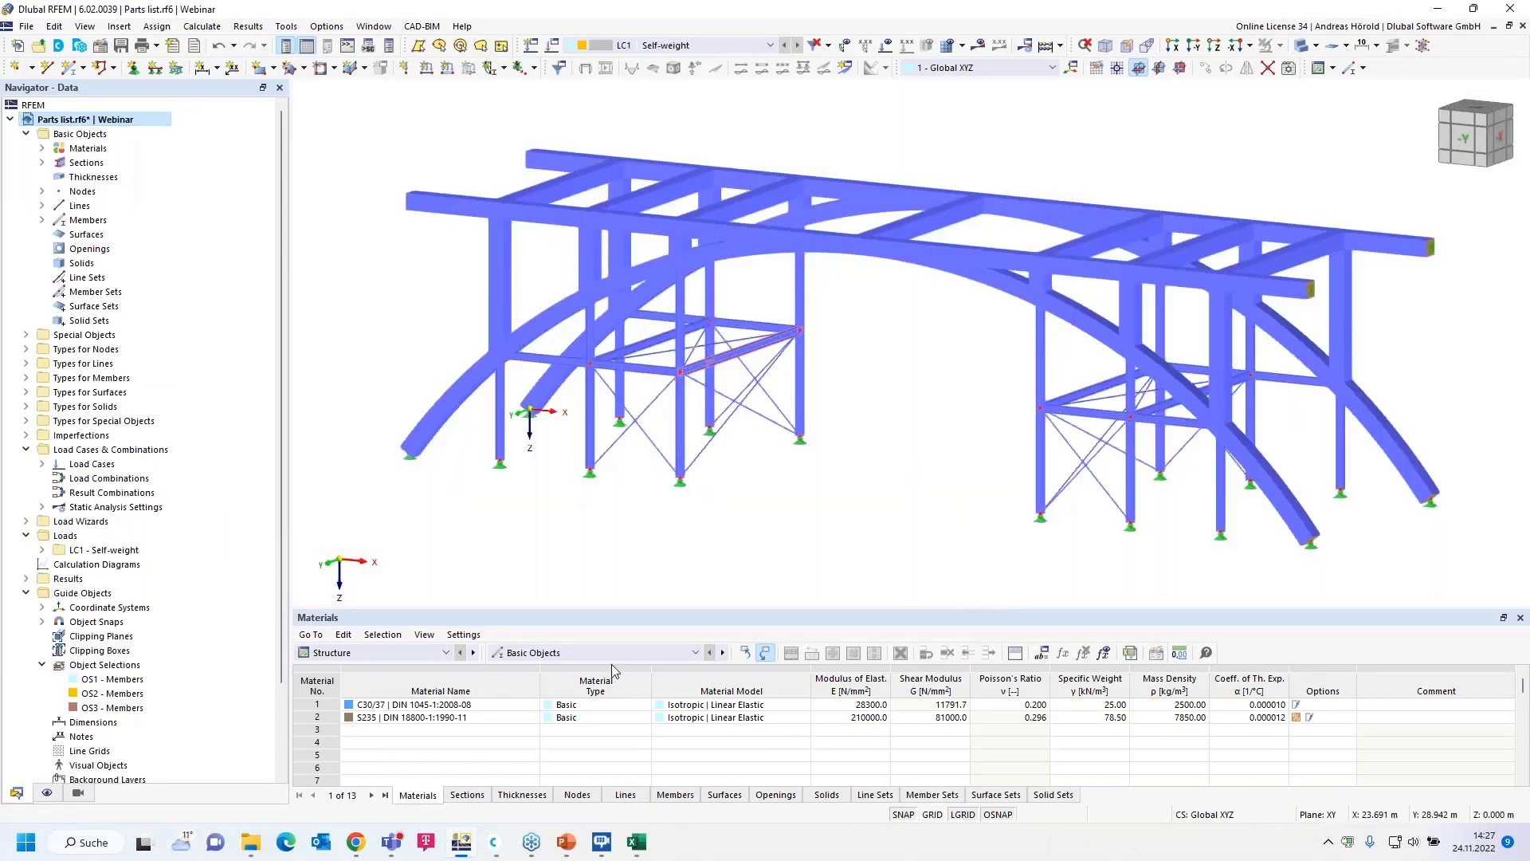
click(494, 847)
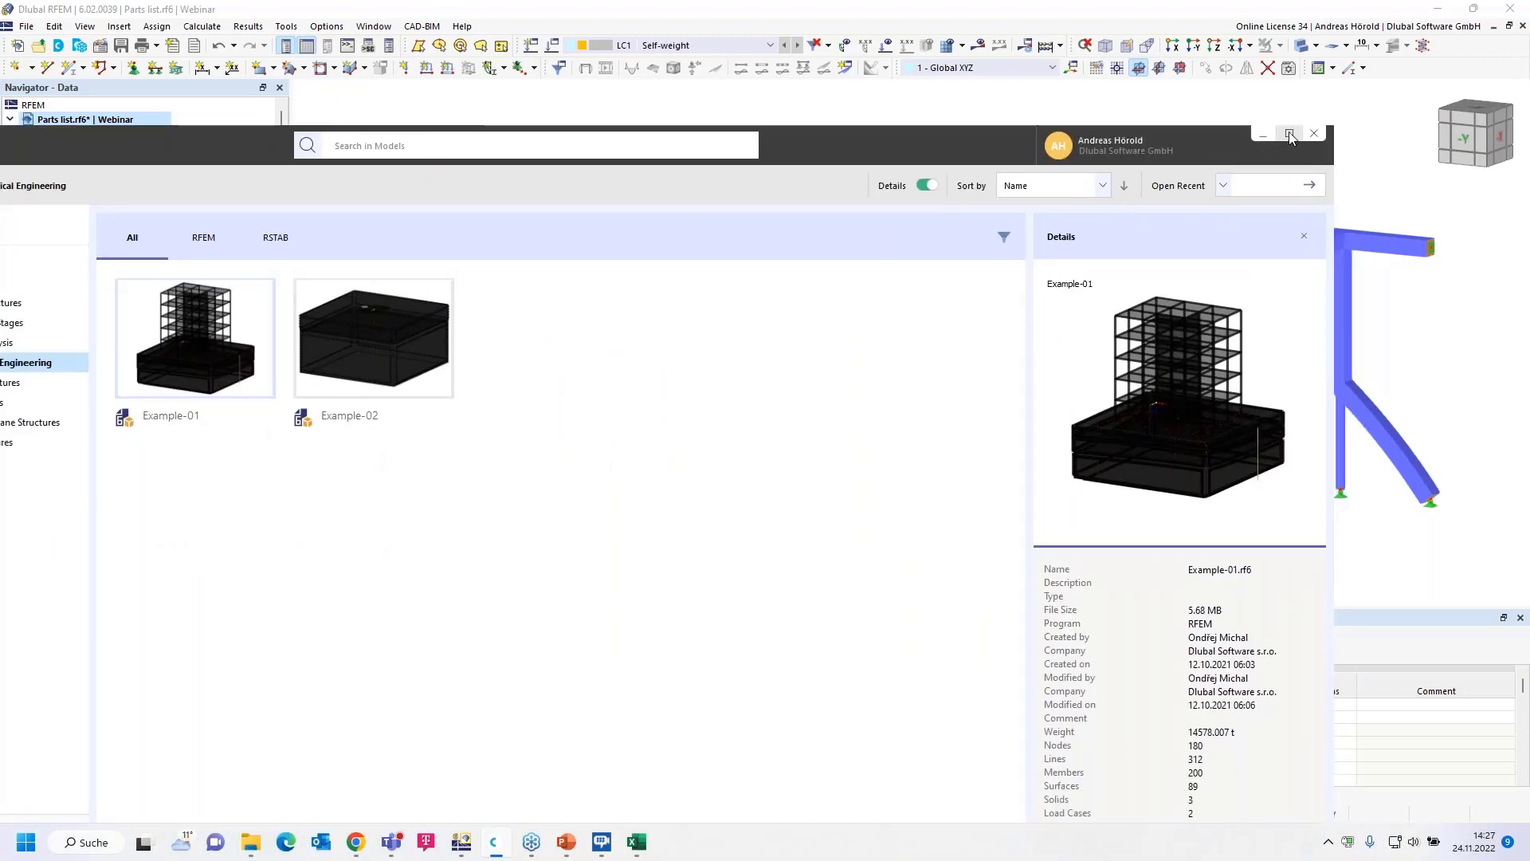
- Maximize Dlubal Center and browse the Masonry, Steel, Concrete Structures and Construction Stages example folders
click(1288, 133)
click(170, 259)
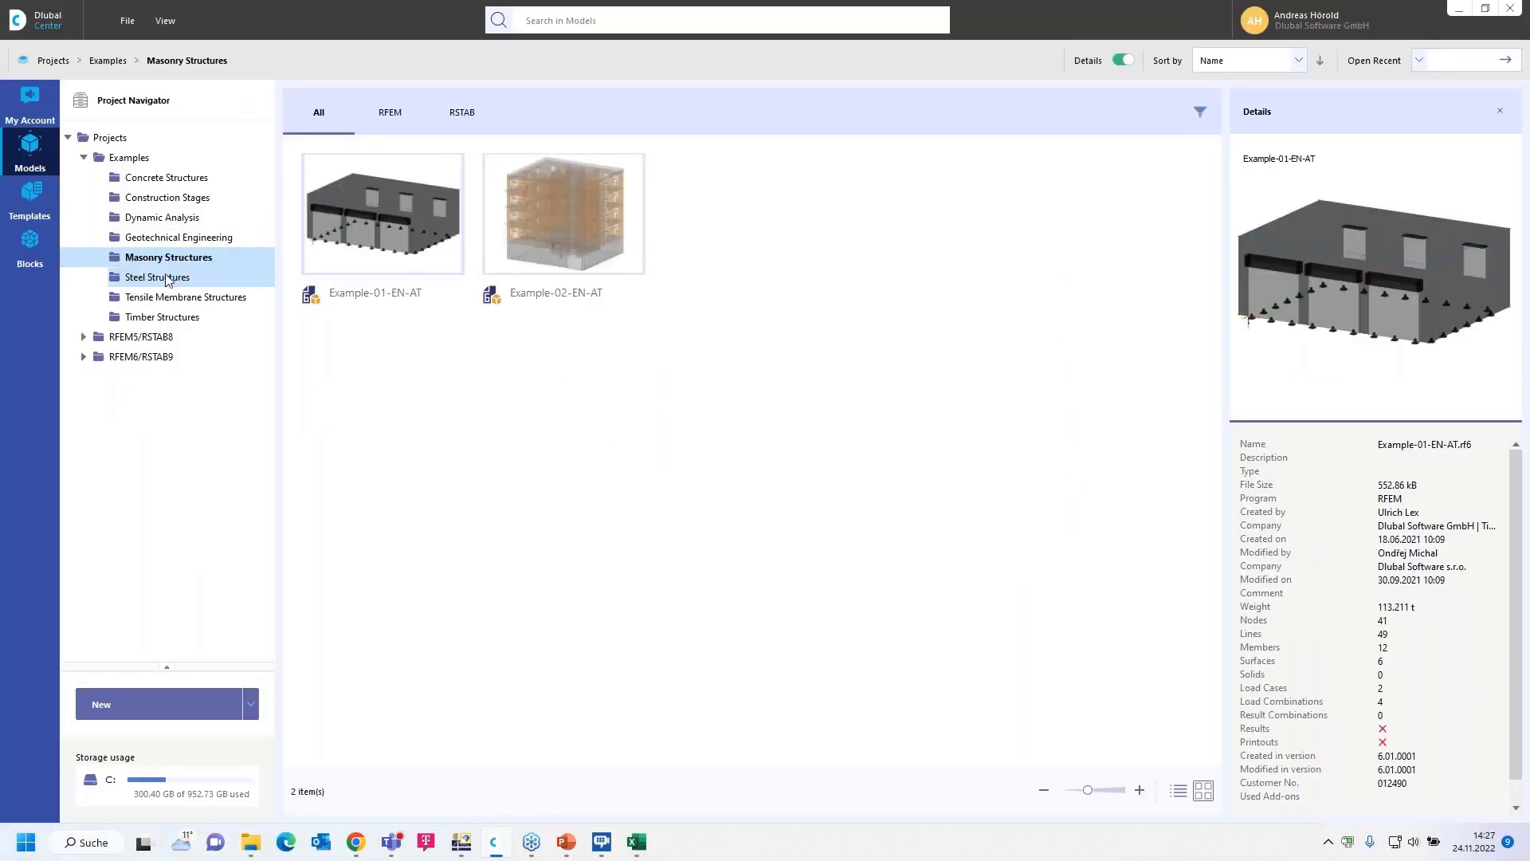
click(163, 276)
click(124, 158)
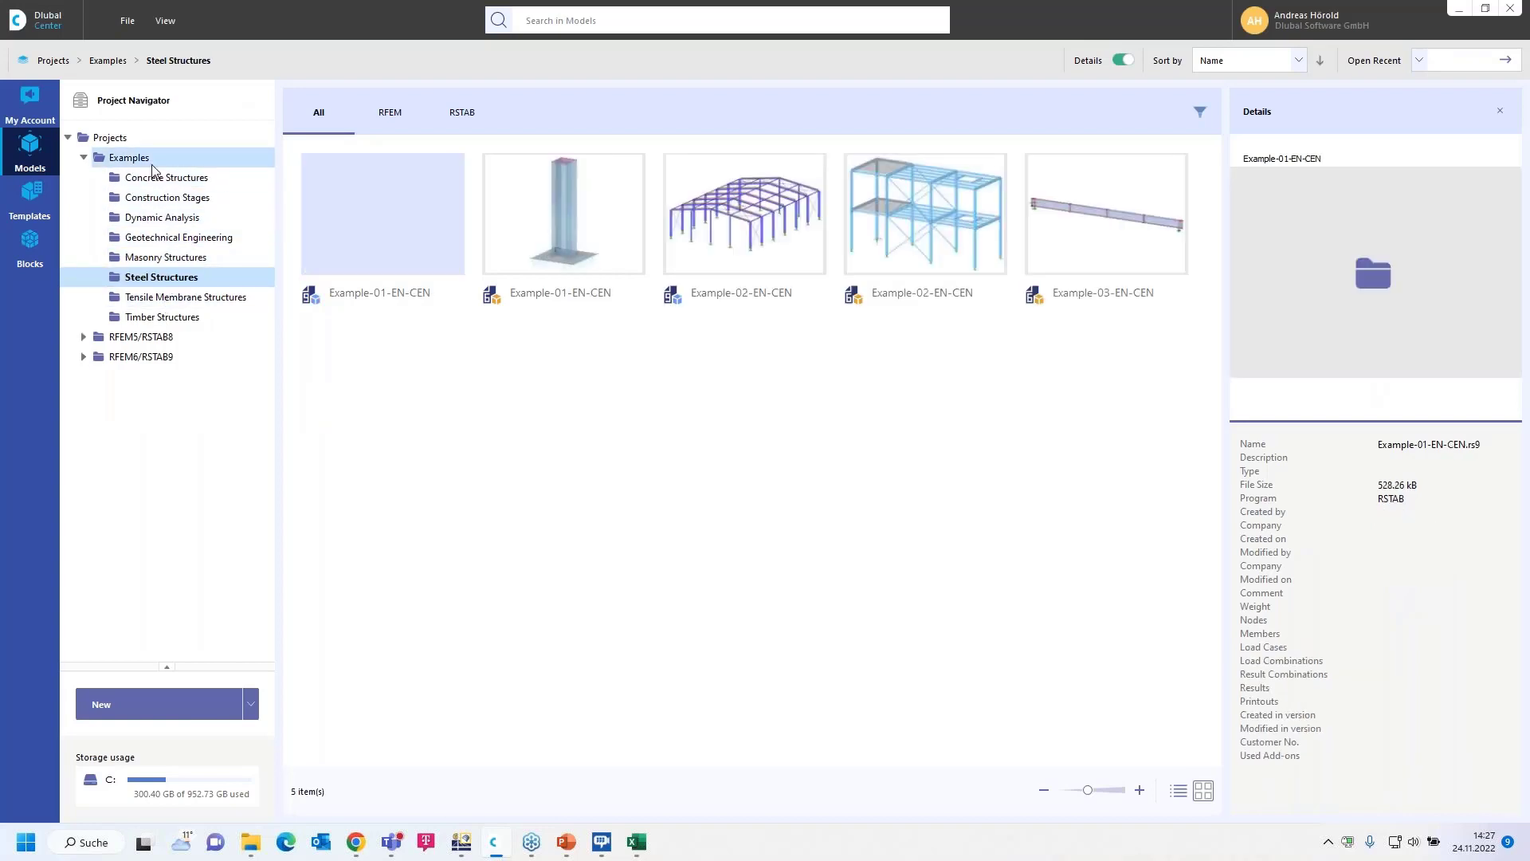
click(158, 180)
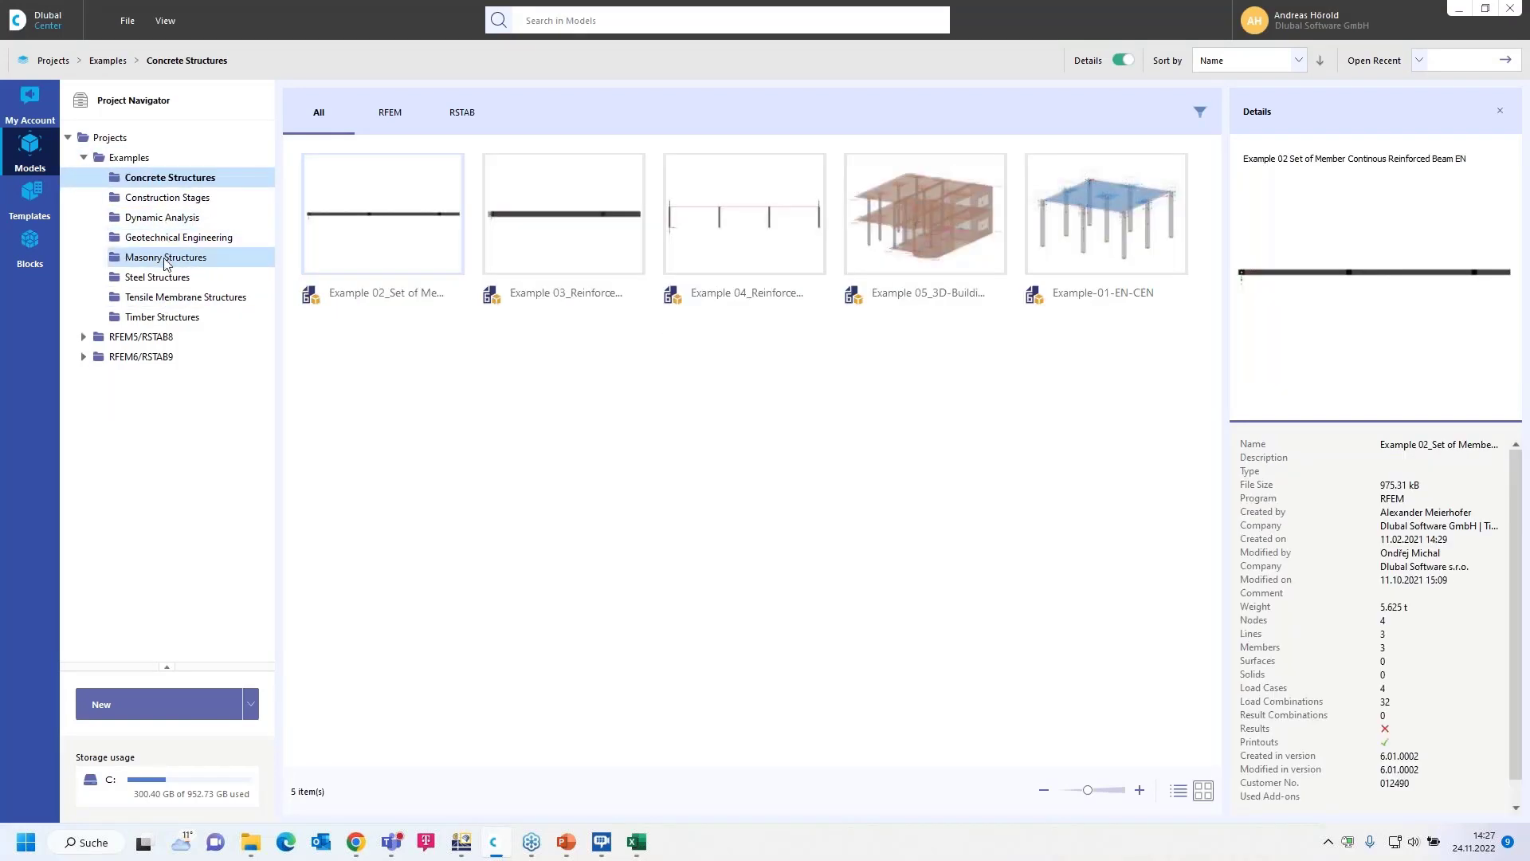
click(164, 200)
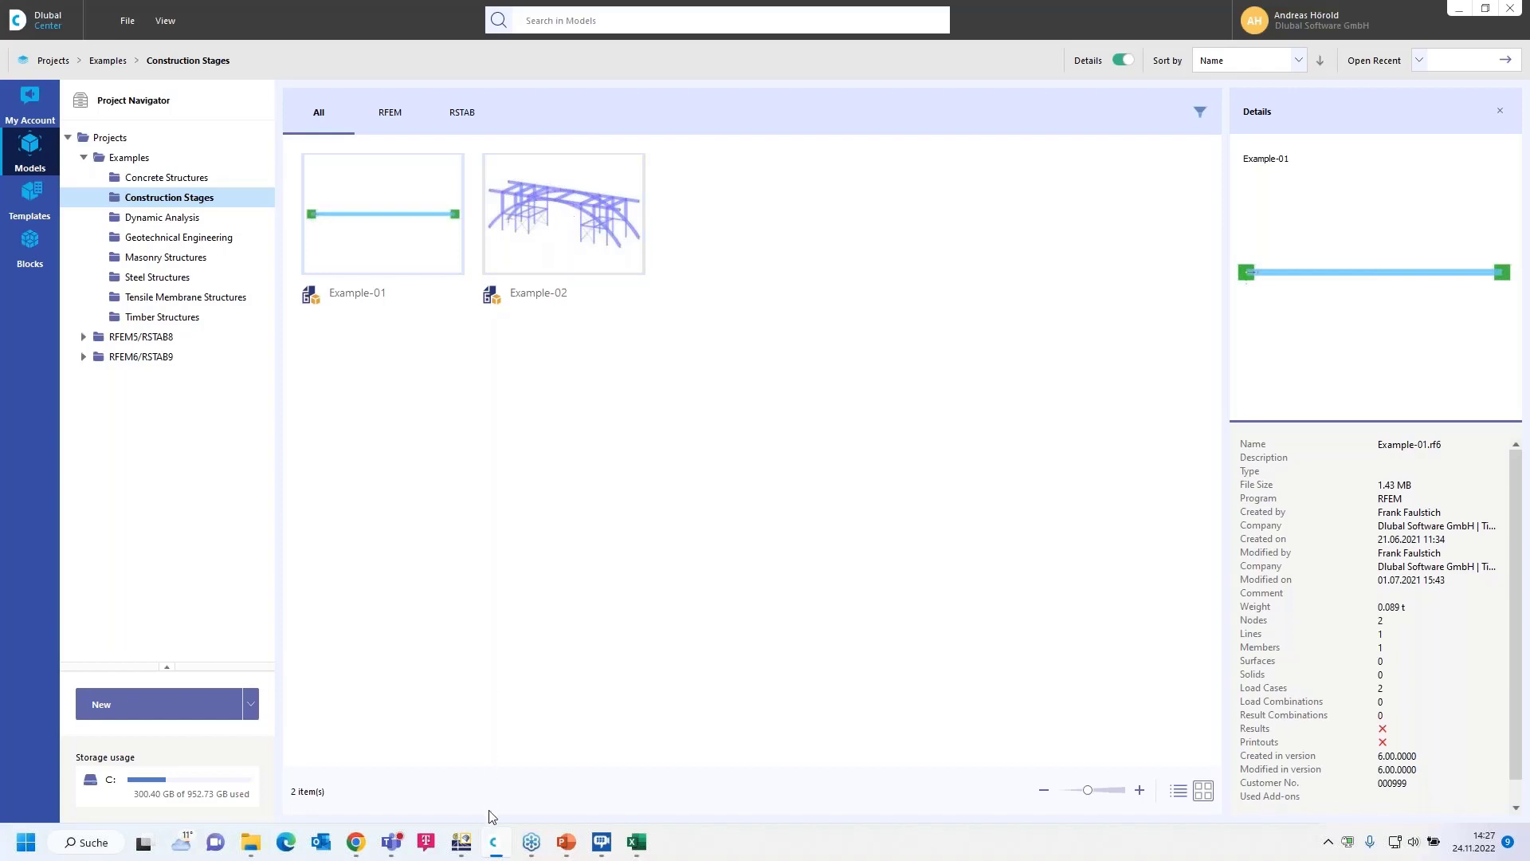
- Switch to the Dlubal website in Chrome and go to Webinars under News & Events
mouse_move(356, 849)
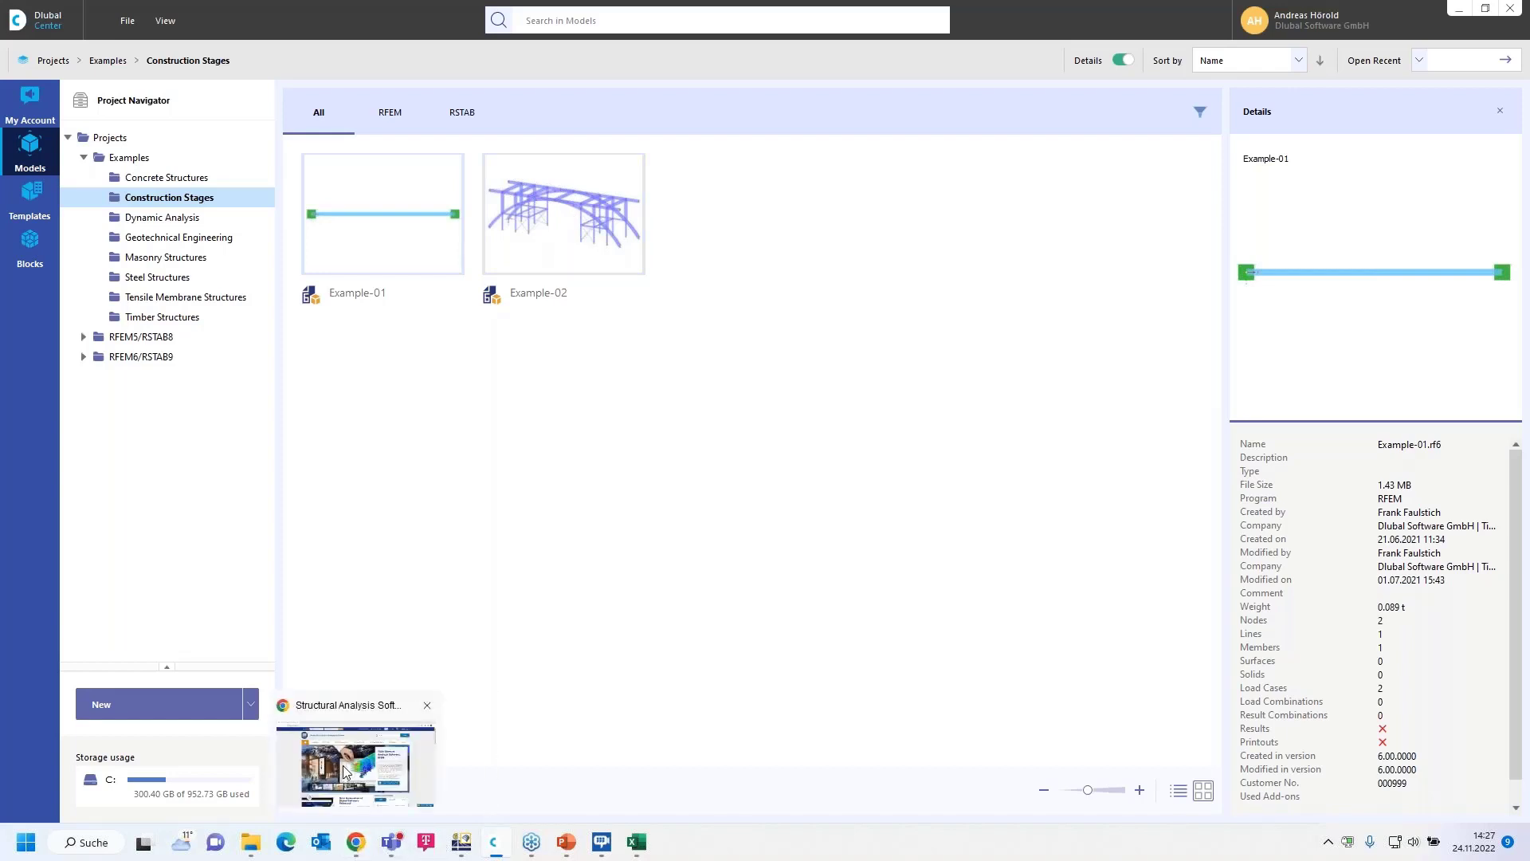
click(348, 772)
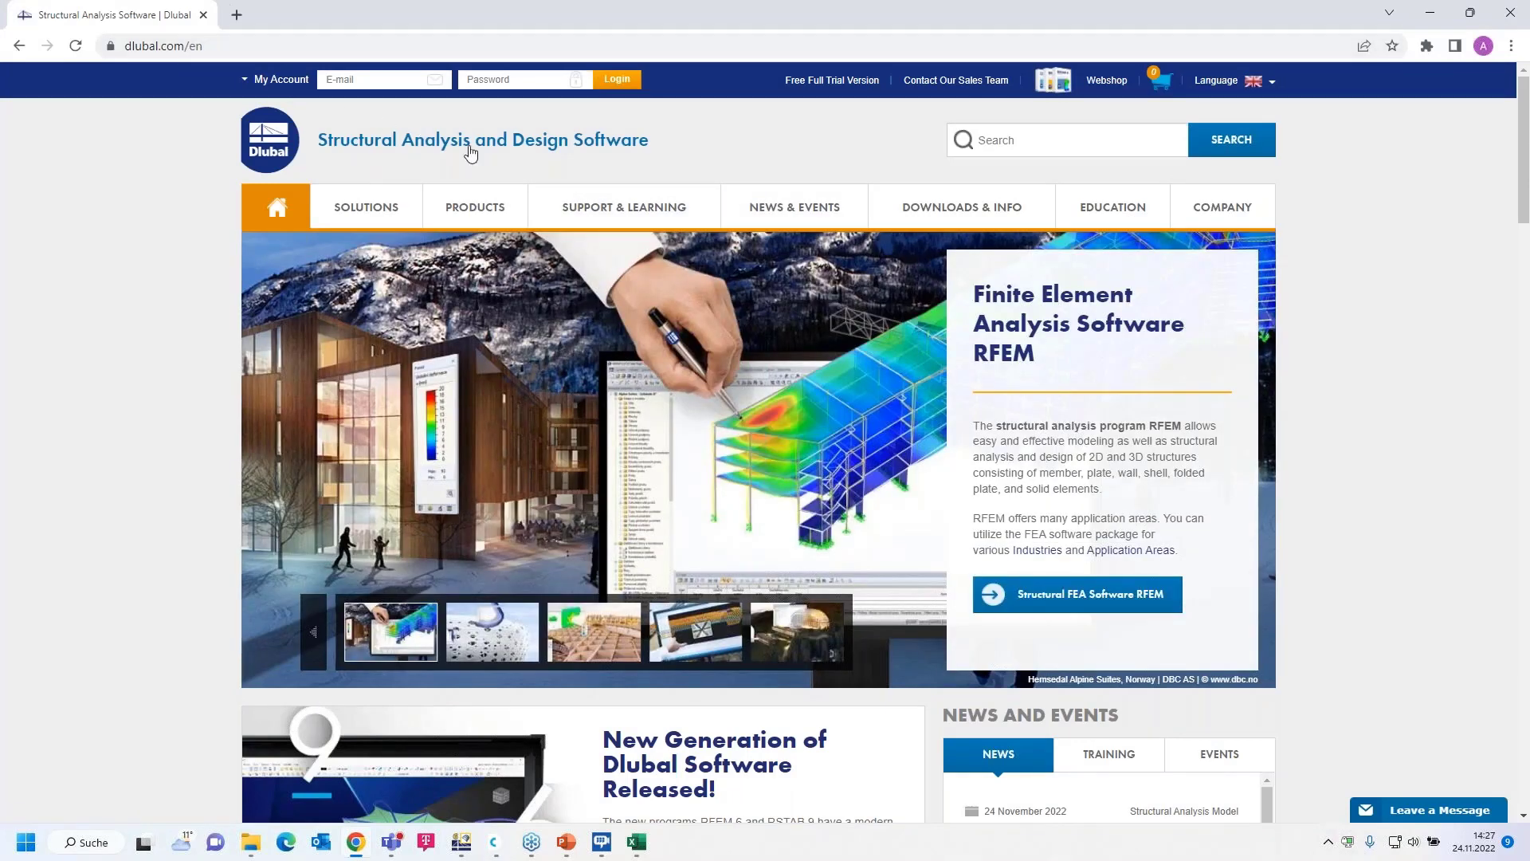
mouse_move(866, 214)
mouse_move(806, 217)
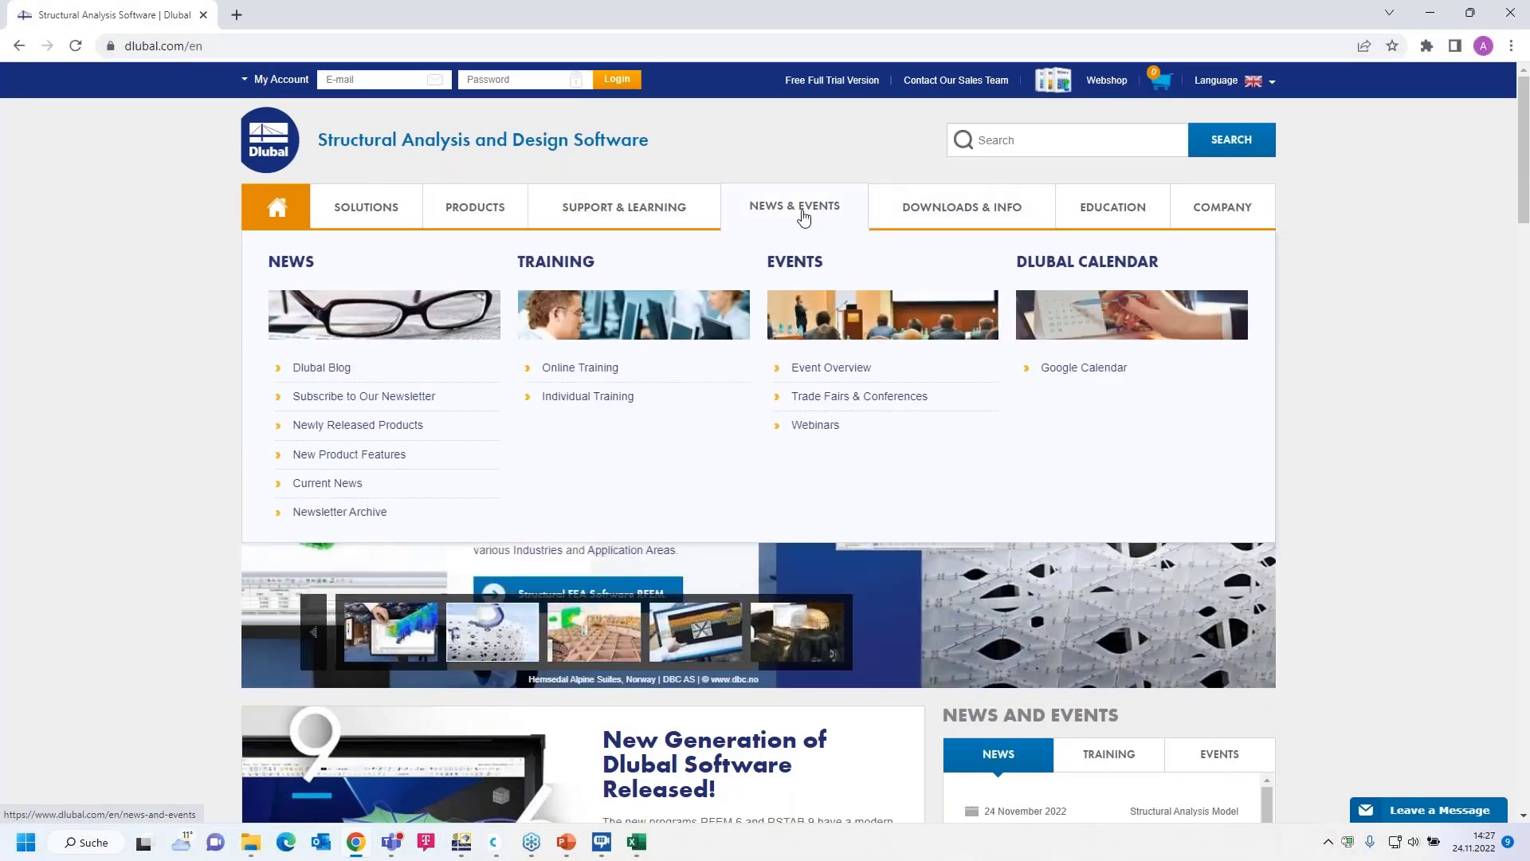
click(816, 427)
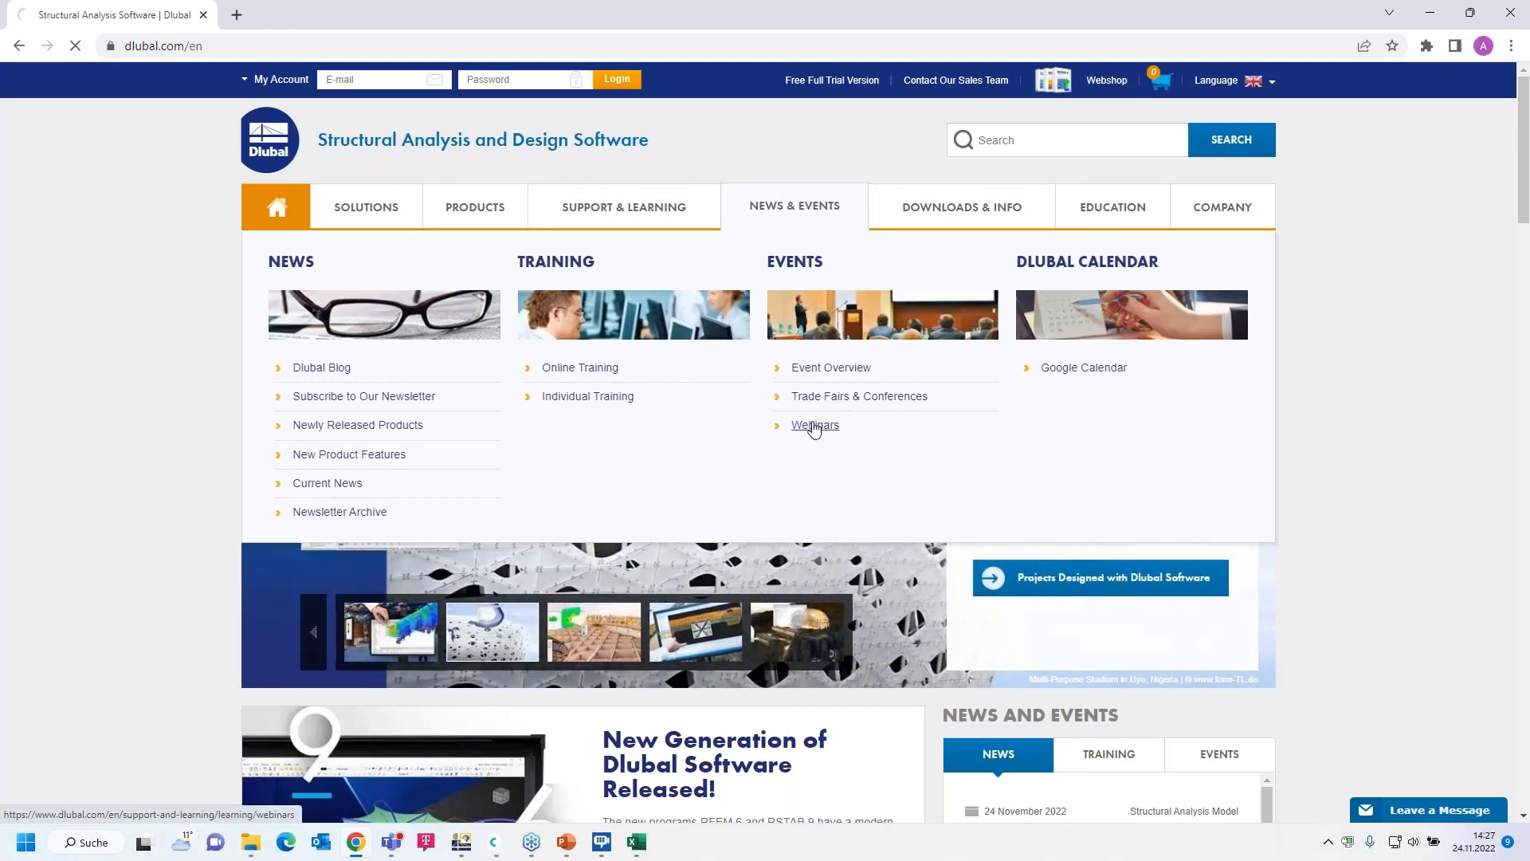
- Scroll through the list of 153 webinars, led by the November 2022 FAQ session
scroll(813, 430, down, 6)
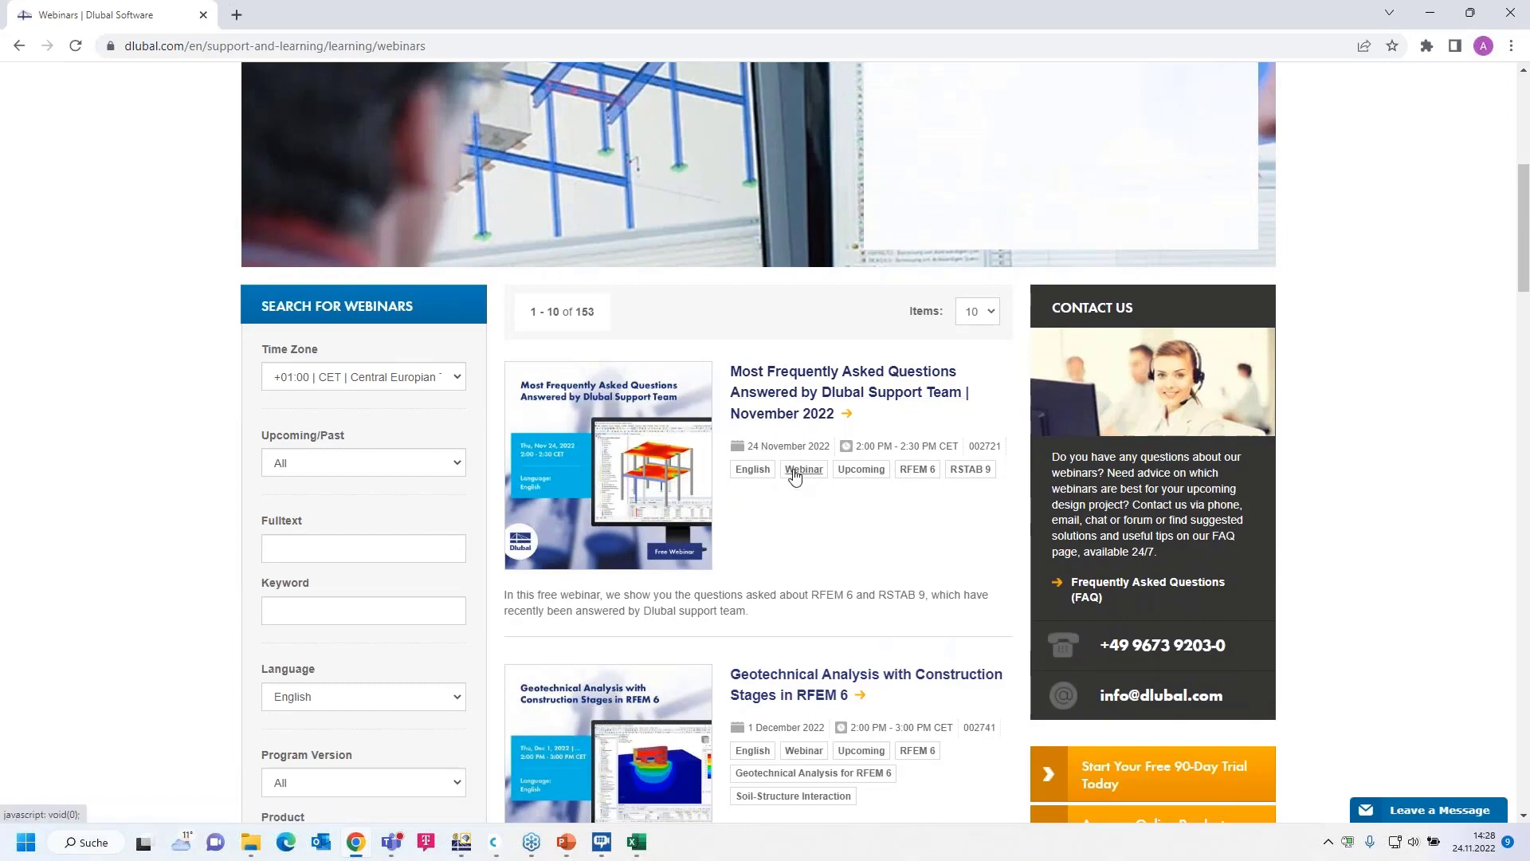
scroll(791, 478, down, 4)
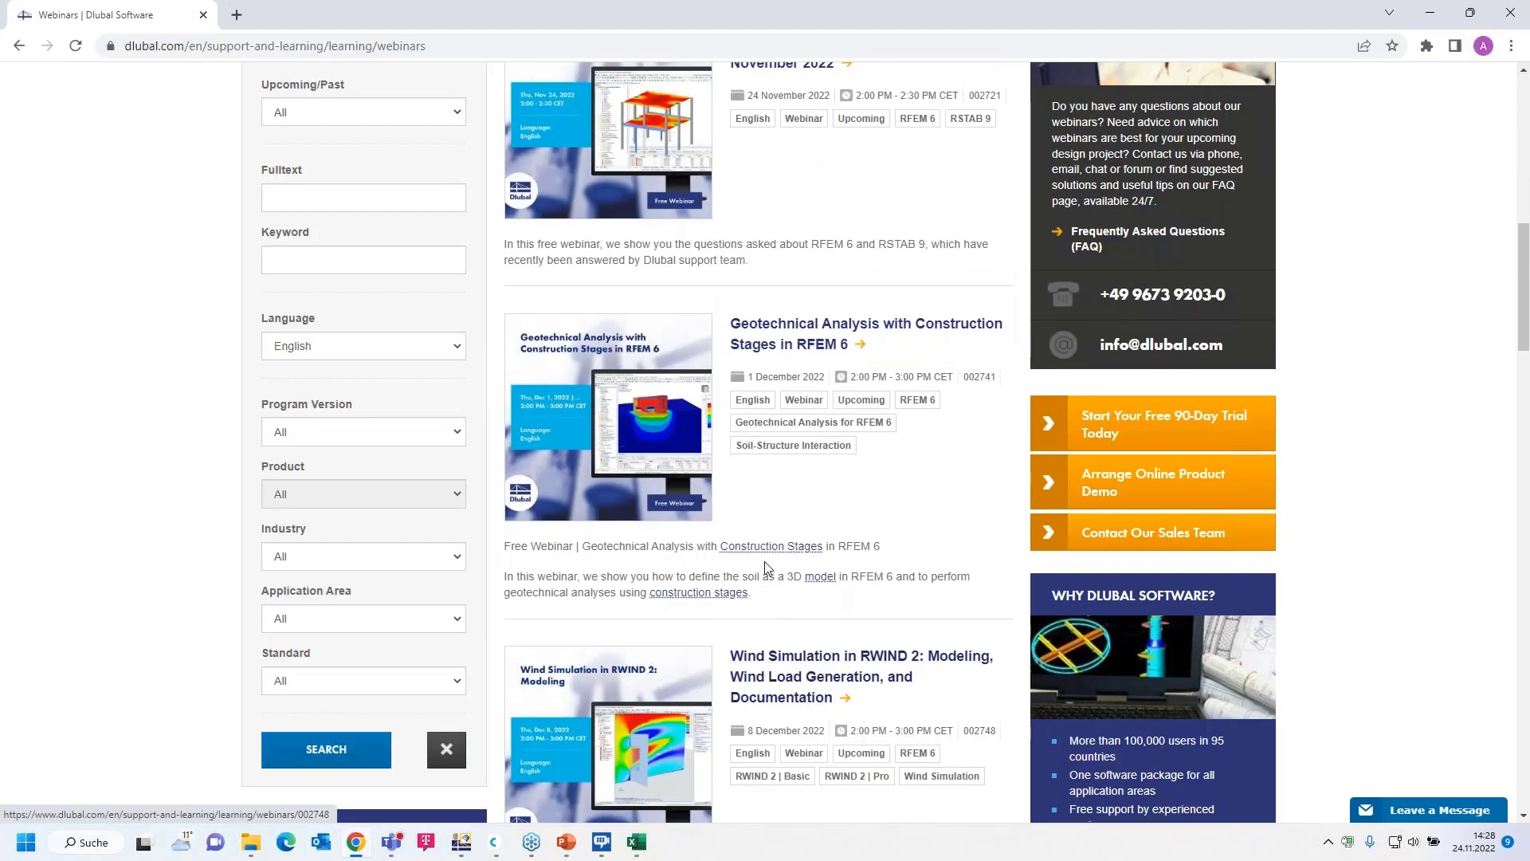
scroll(777, 513, down, 6)
scroll(793, 606, down, 2)
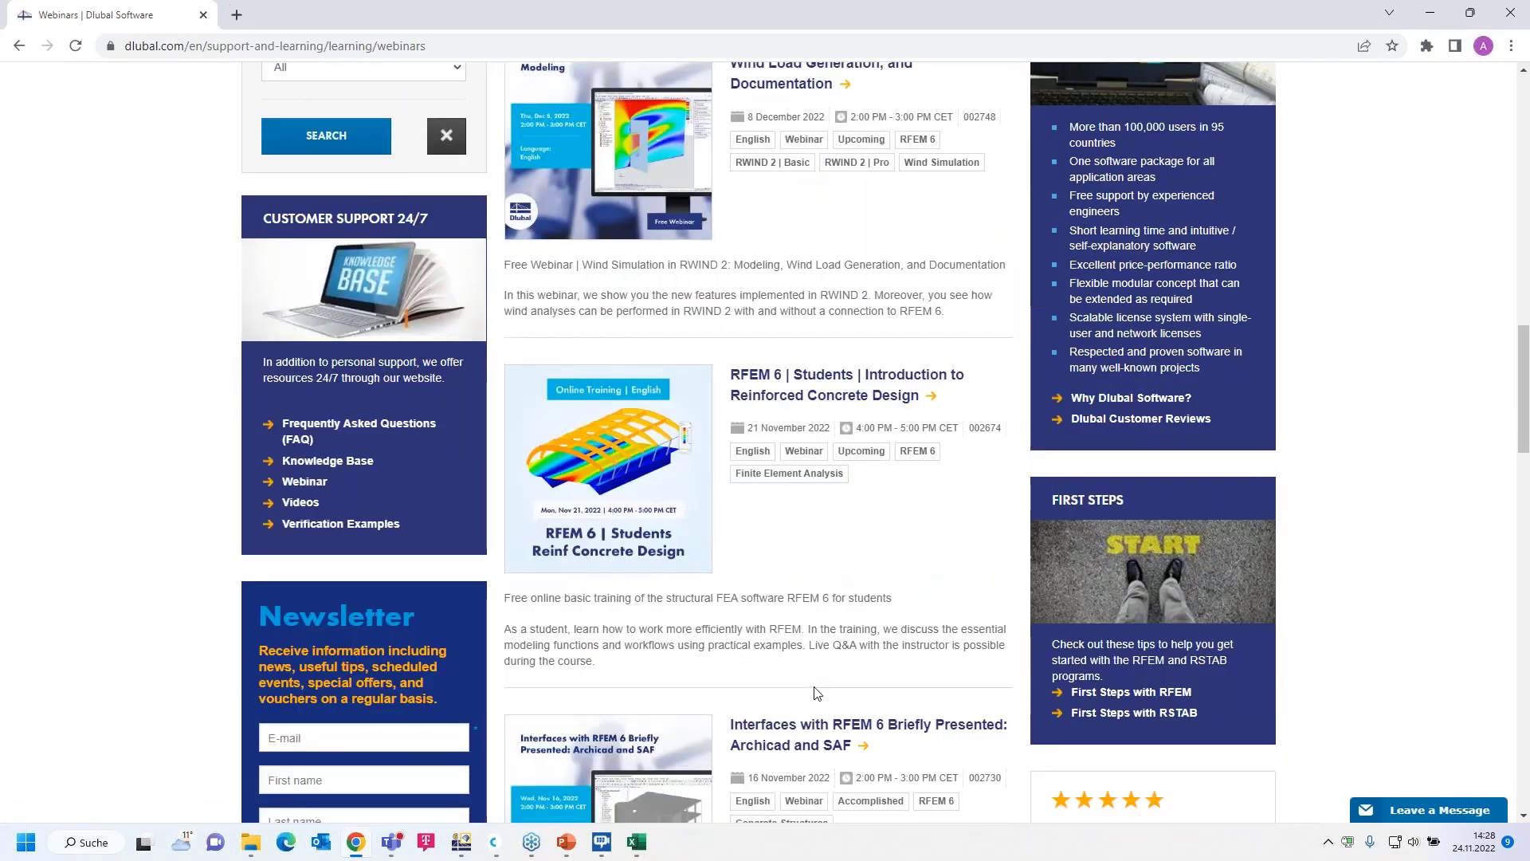
scroll(817, 690, down, 4)
scroll(813, 677, up, 10)
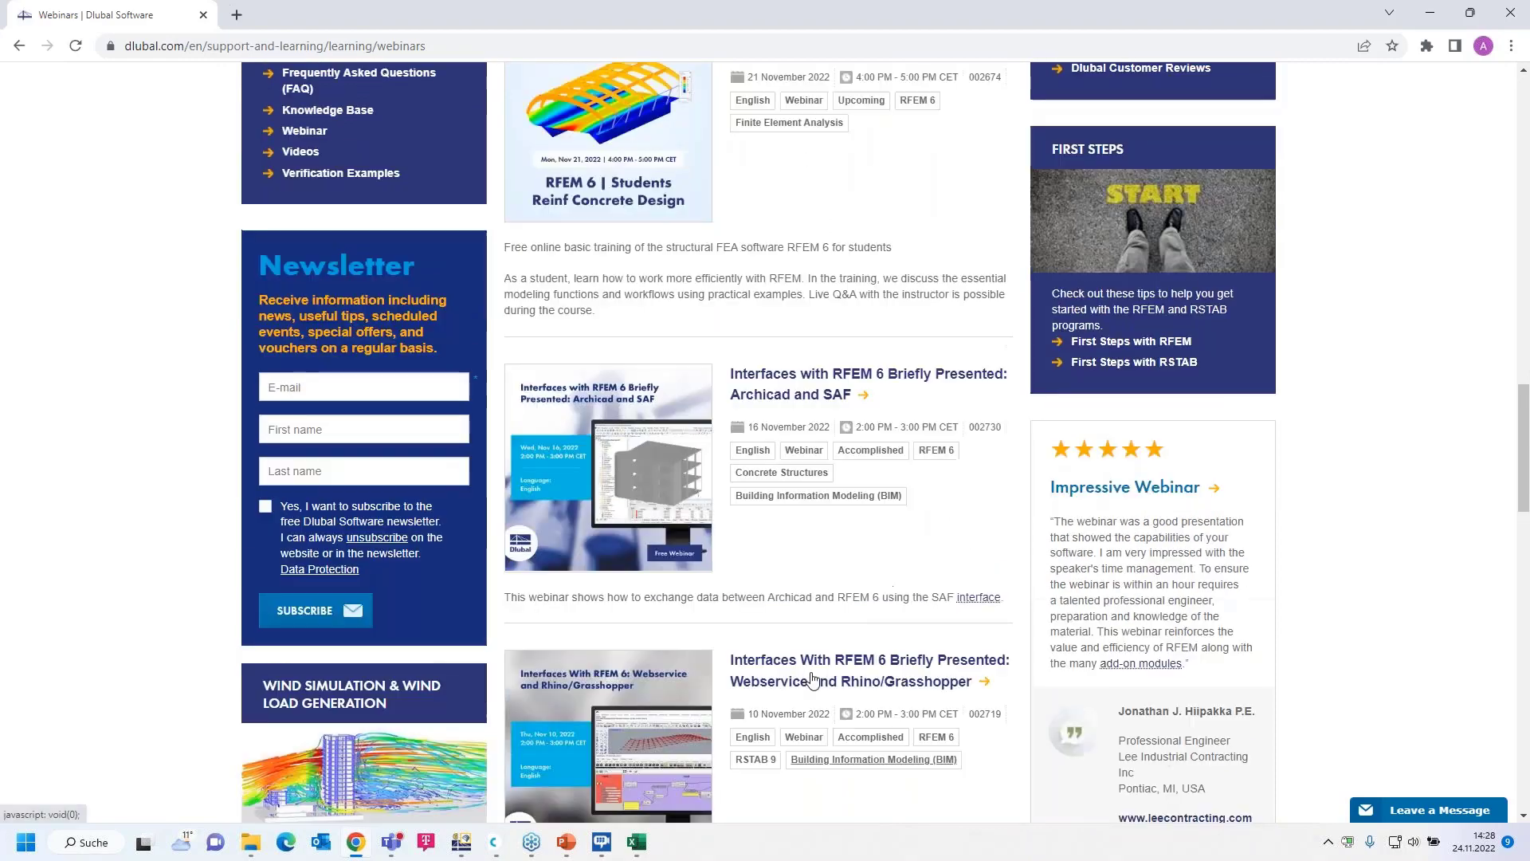
scroll(811, 666, up, 8)
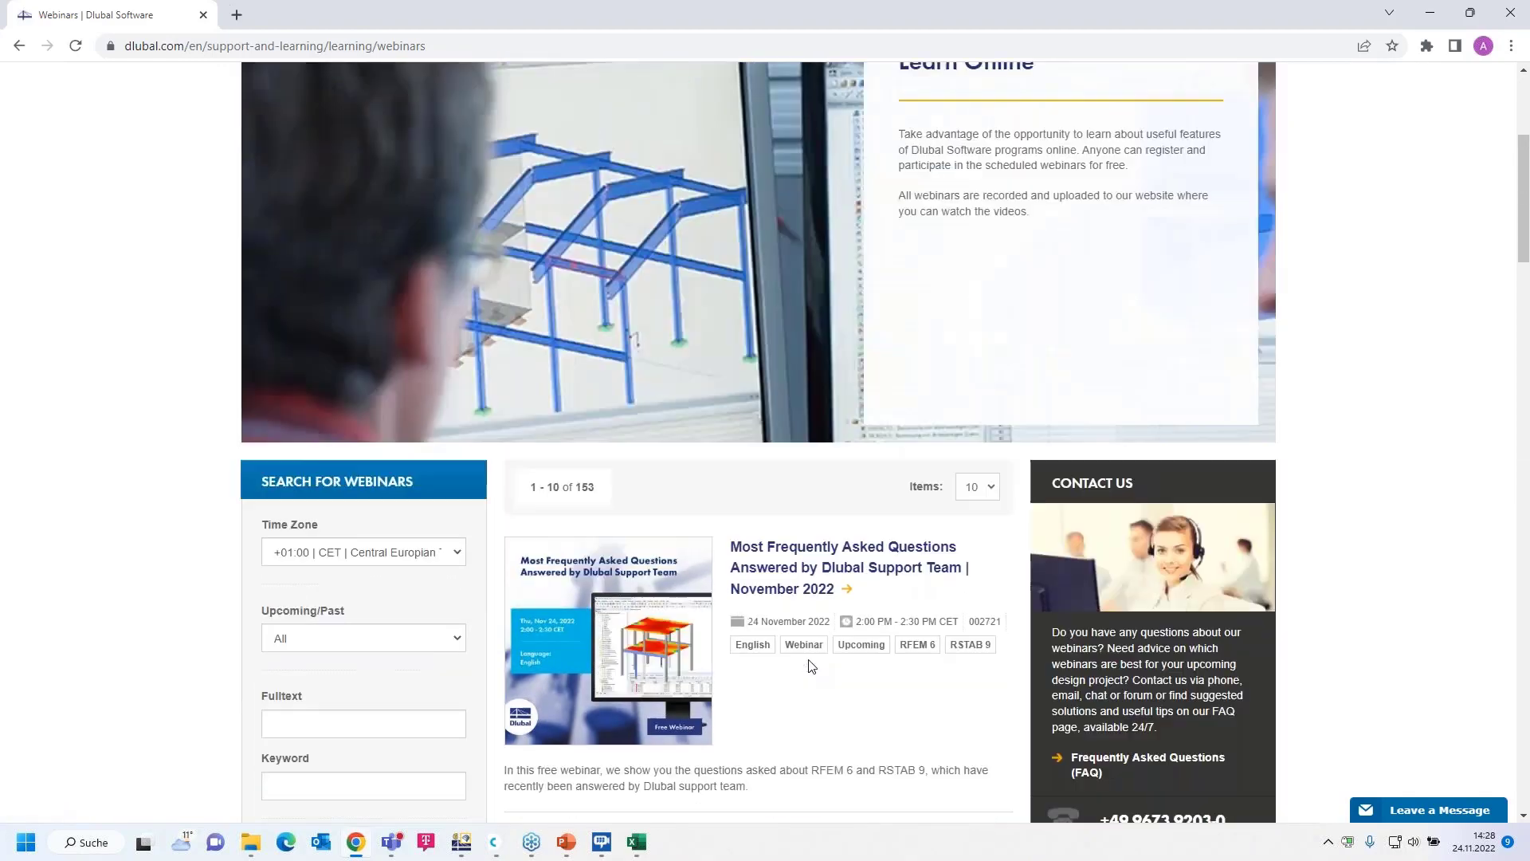
scroll(810, 666, down, 3)
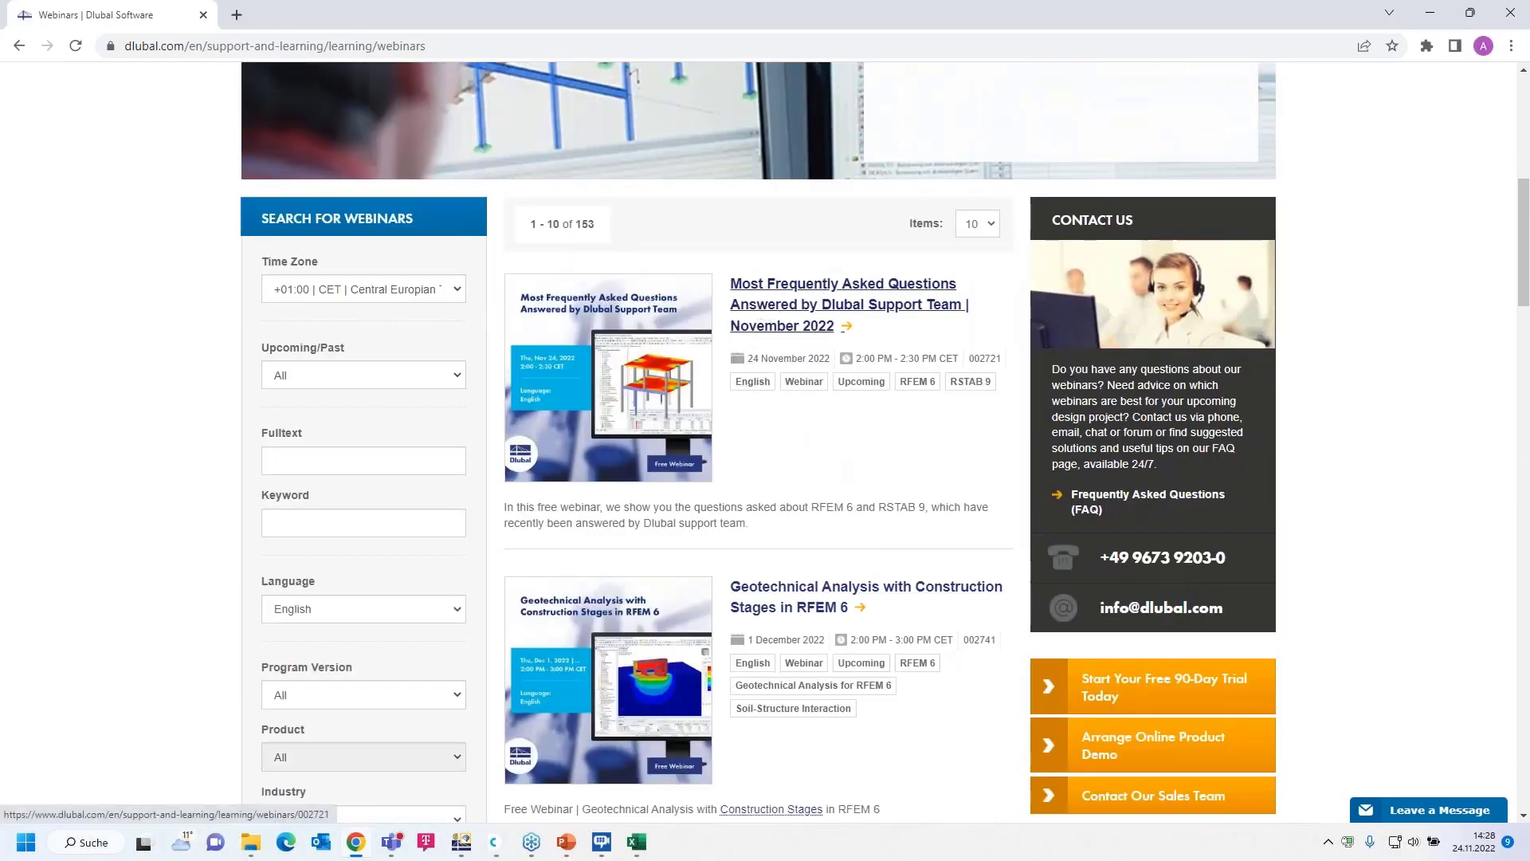
- Open the 24 November 2022 Most Frequently Asked Questions webinar page and review its details
click(761, 311)
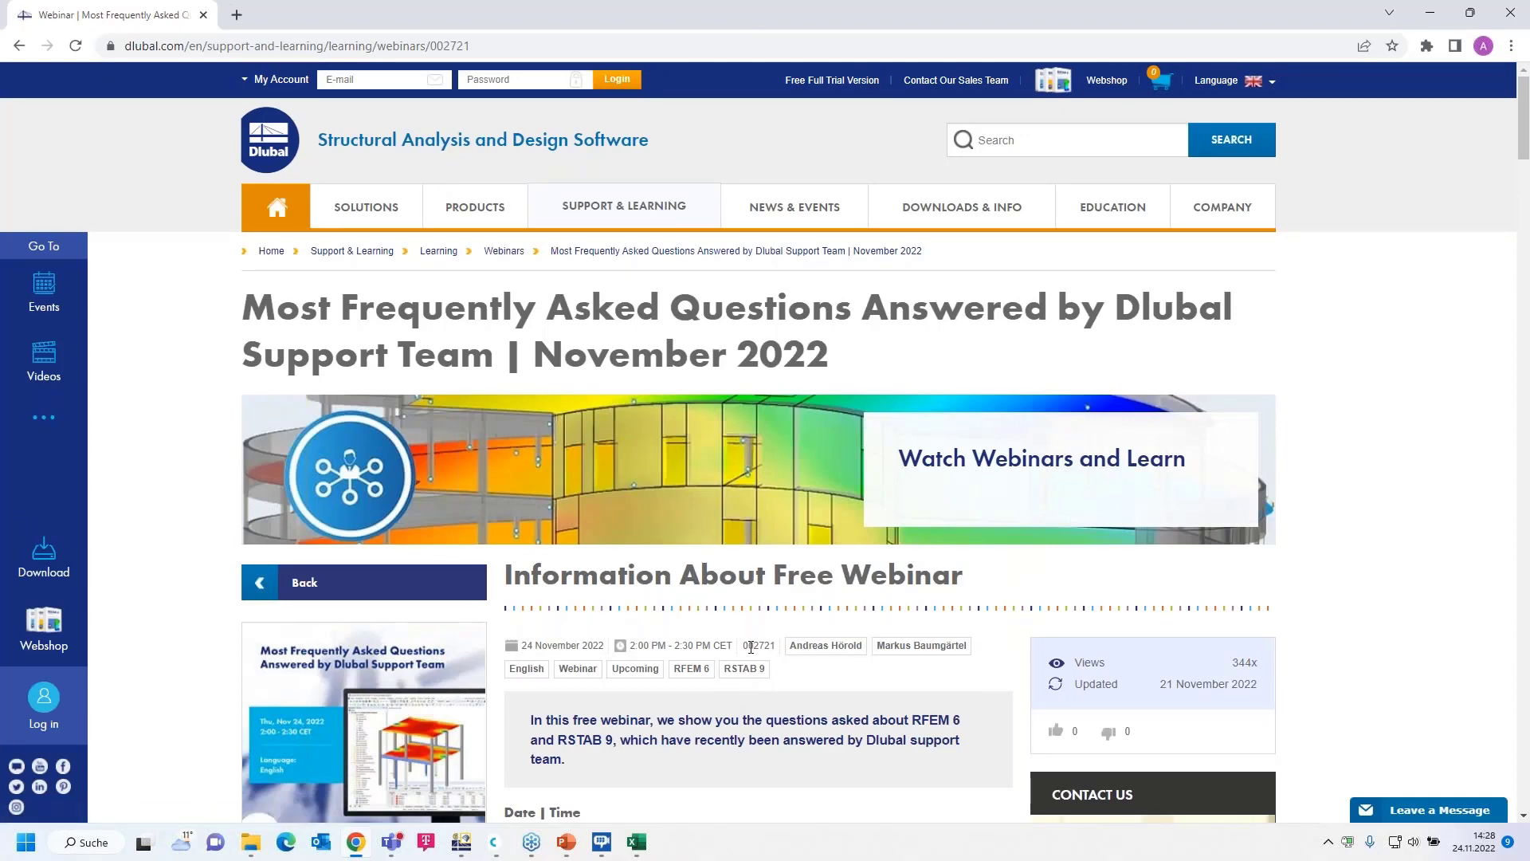
scroll(753, 644, down, 6)
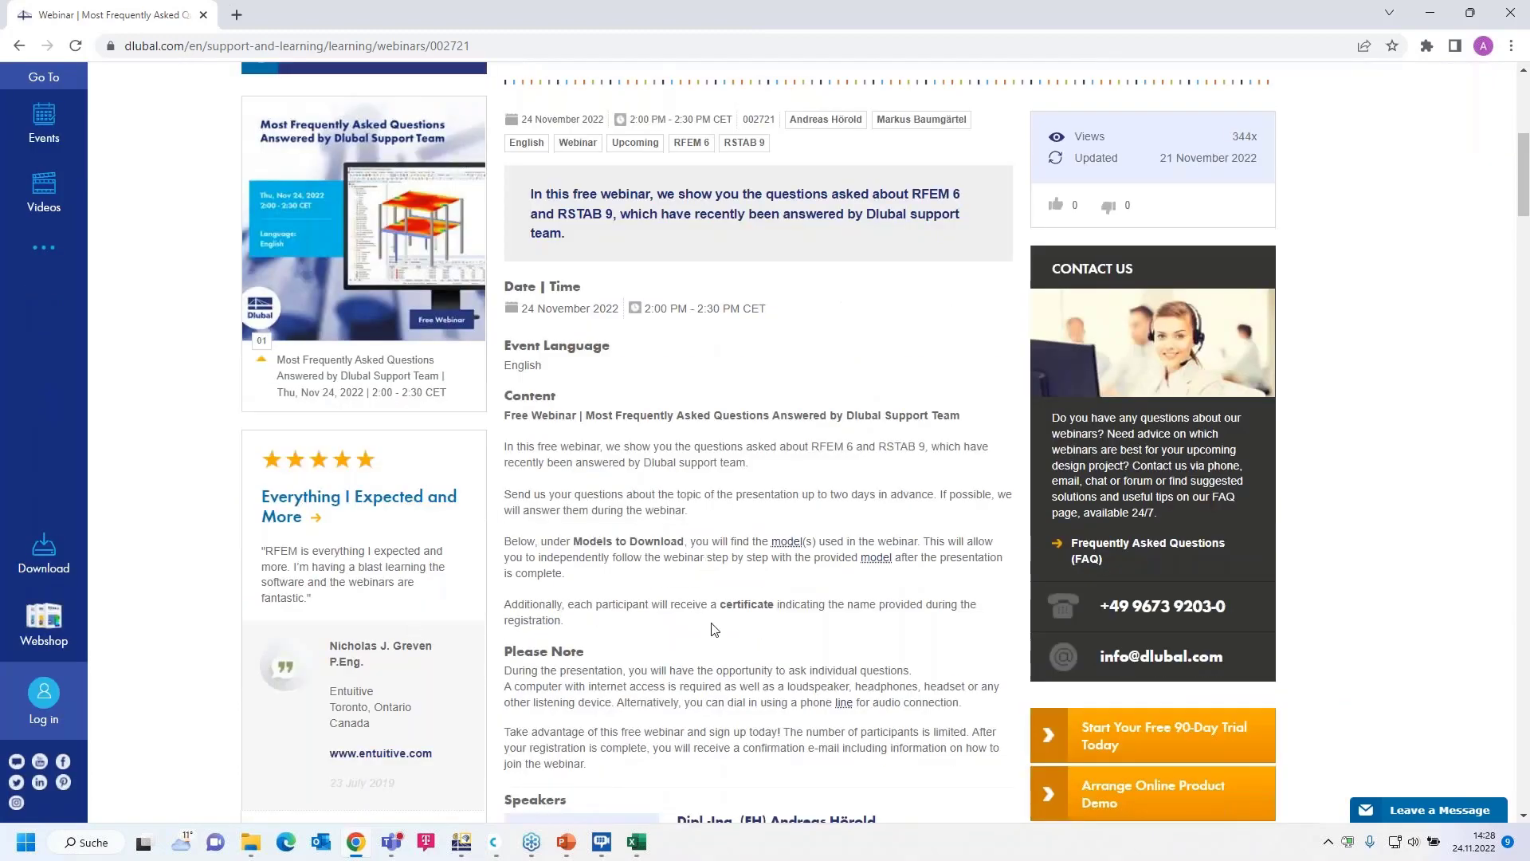
scroll(624, 642, down, 14)
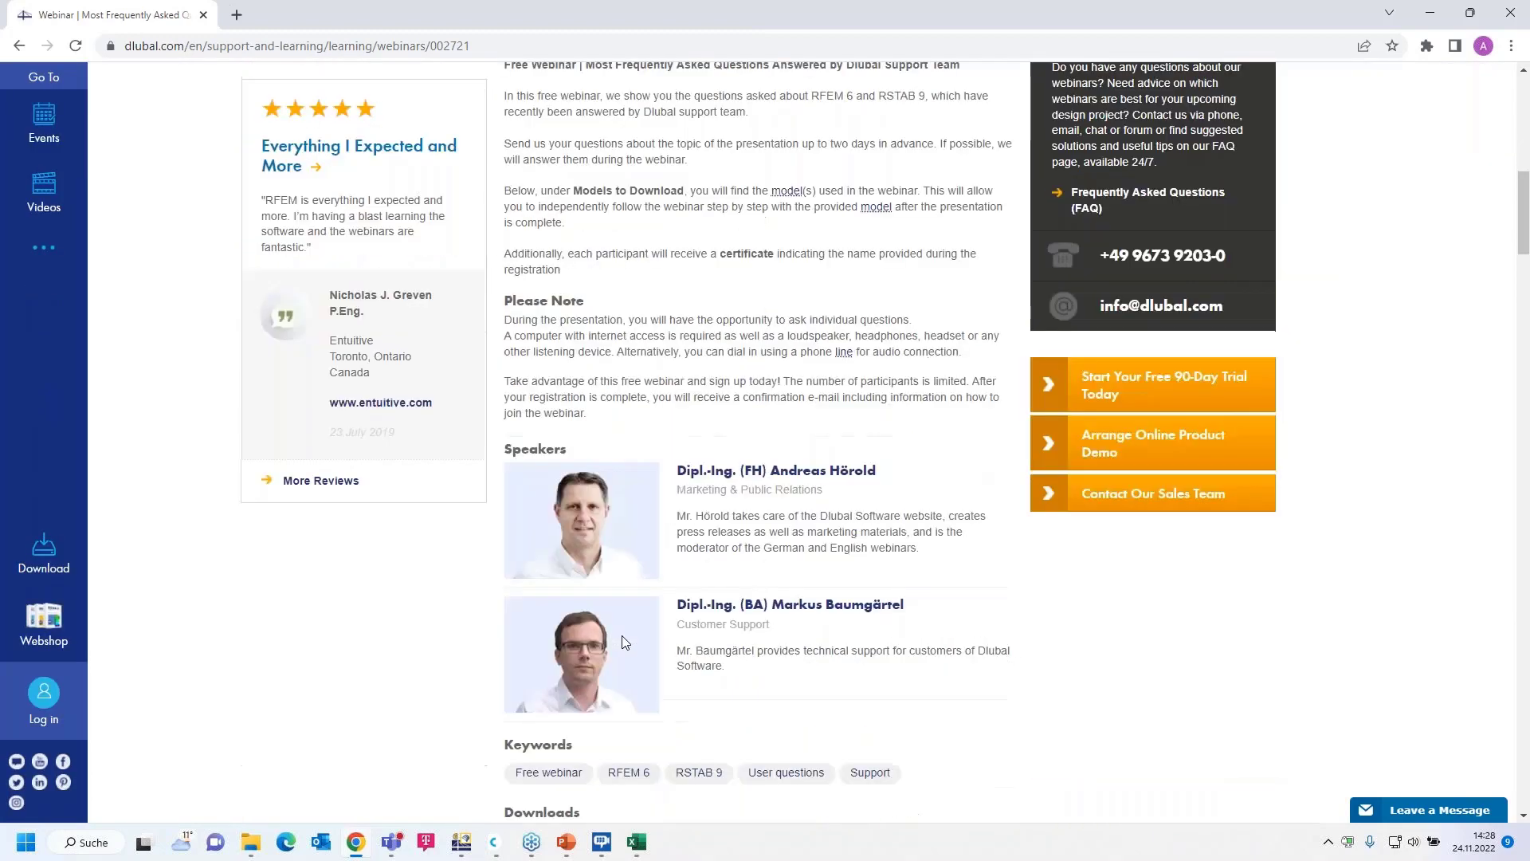
scroll(624, 642, down, 14)
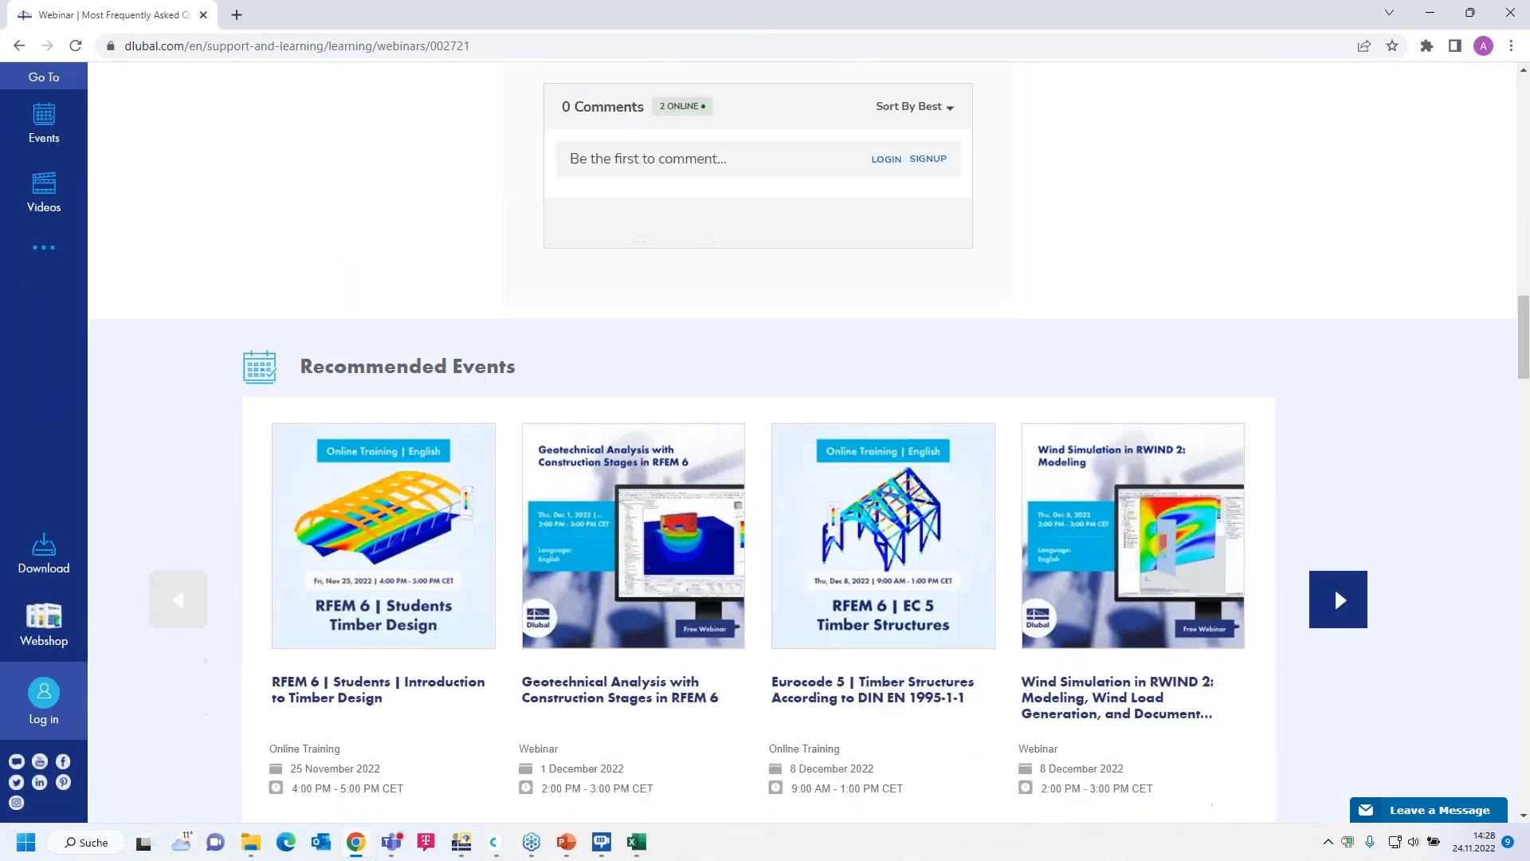
scroll(541, 510, down, 1)
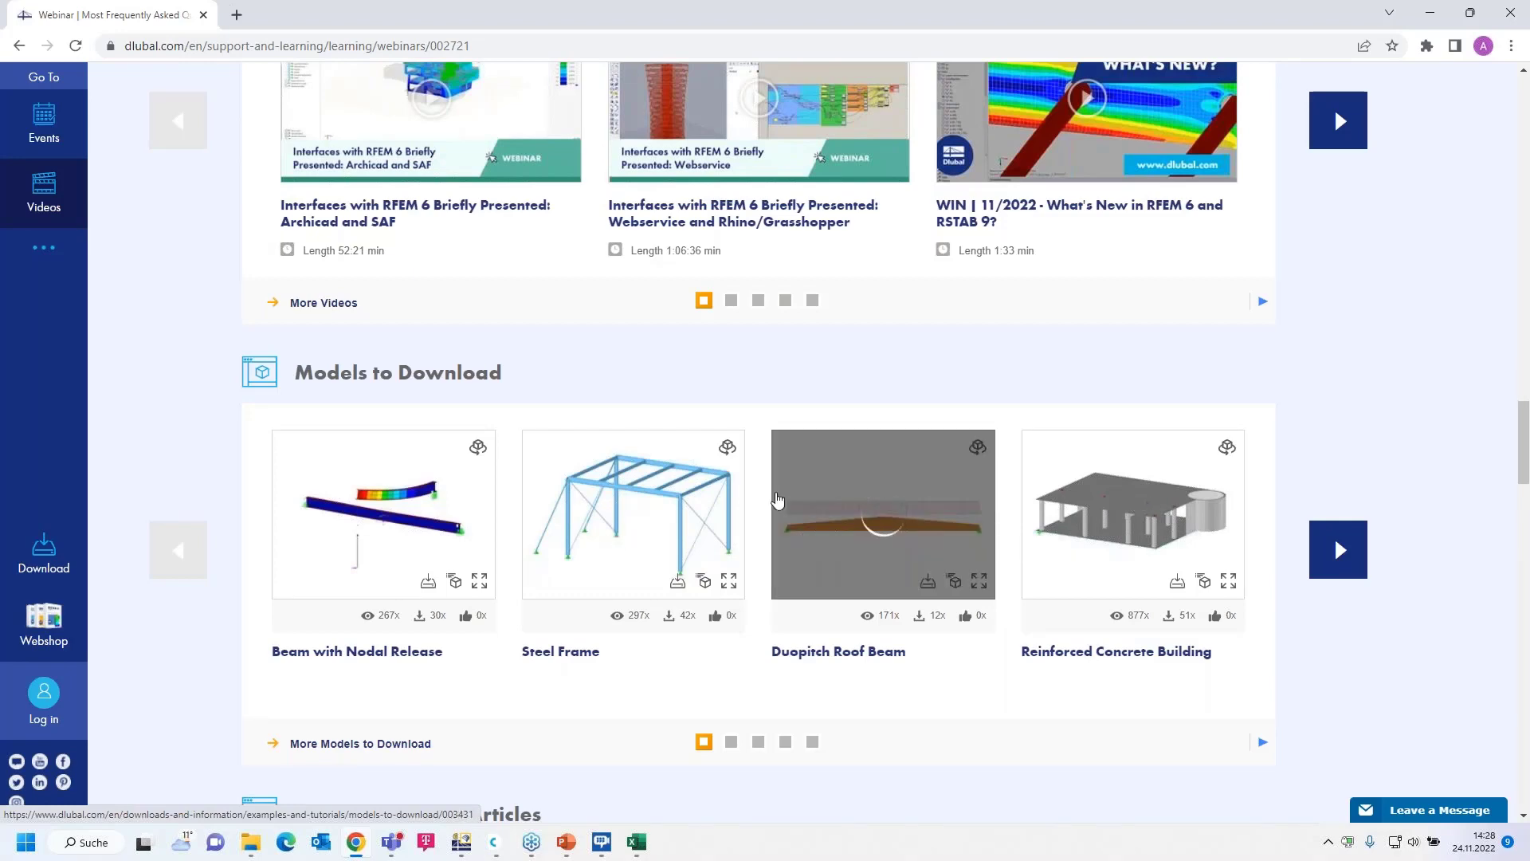
scroll(711, 400, up, 20)
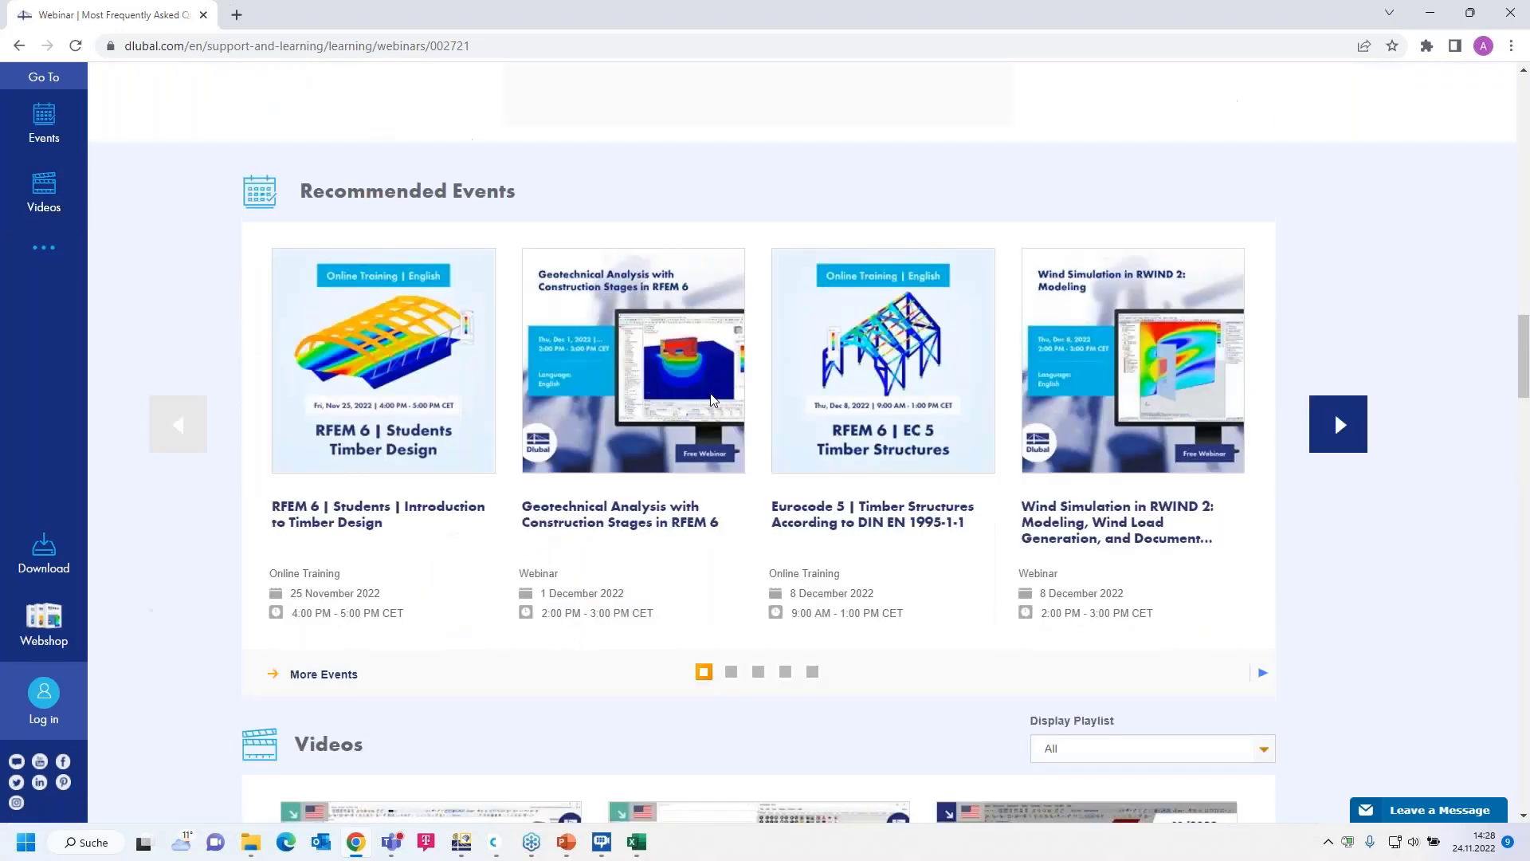
scroll(711, 400, up, 8)
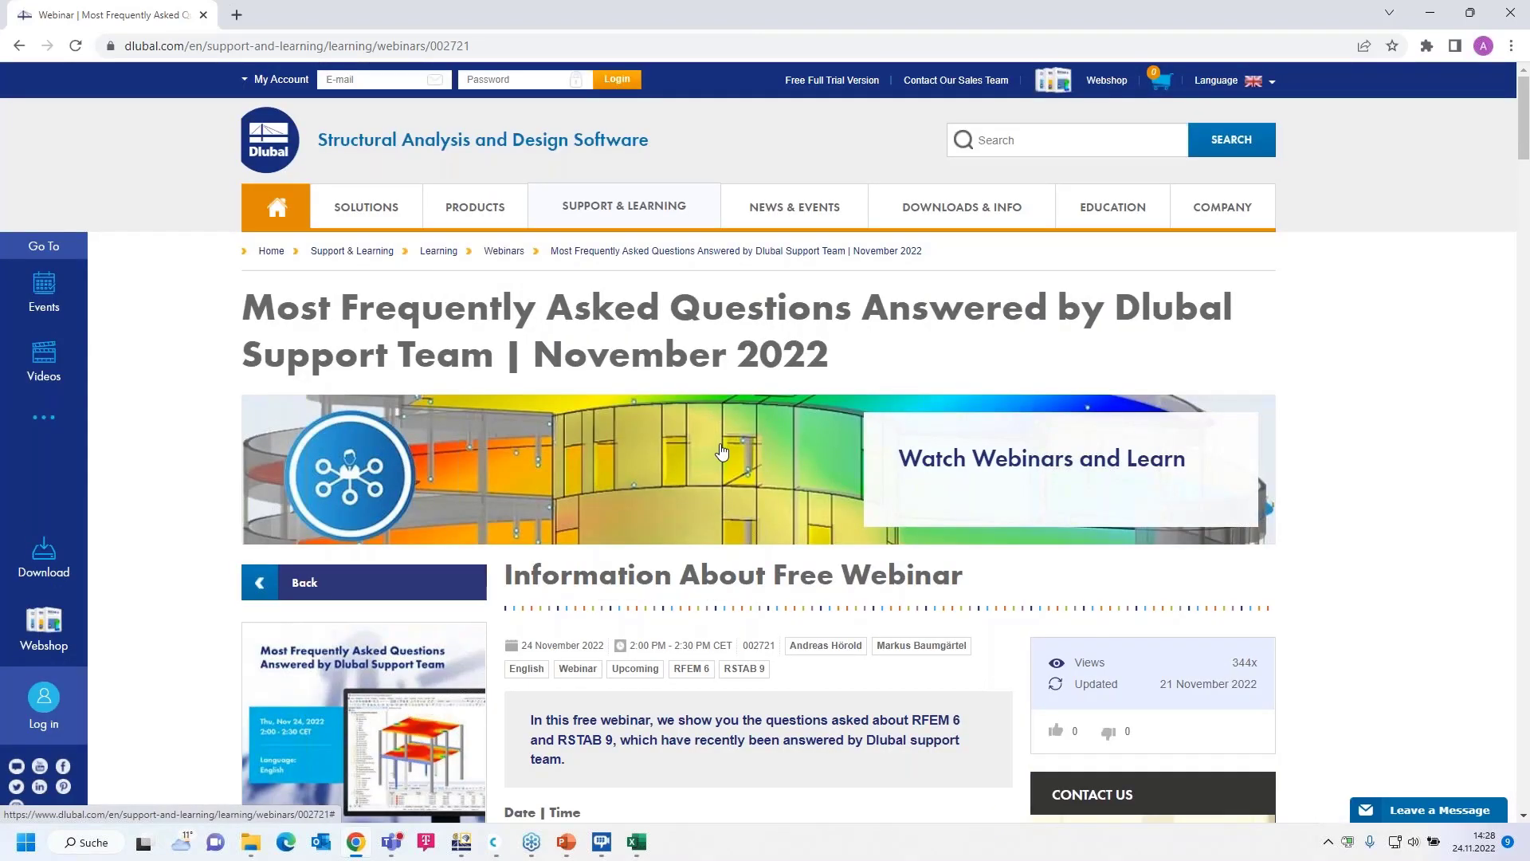
- Go to the Free Full Trial Version page and review the RFEM 6, RSTAB 9, RSECTION 1 and RWIND 2 trial cards
click(824, 81)
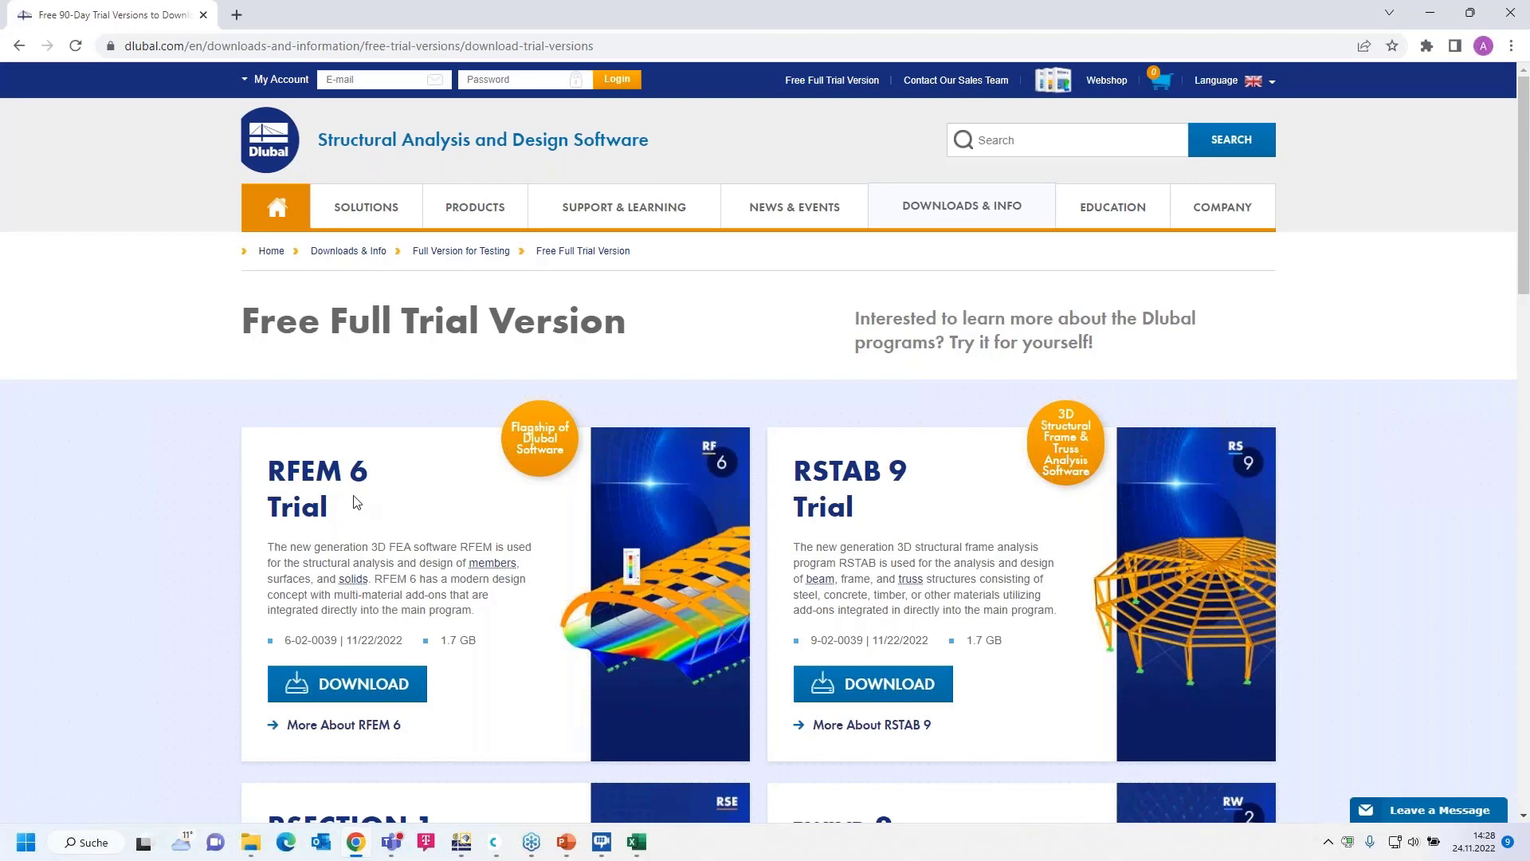
scroll(869, 526, down, 2)
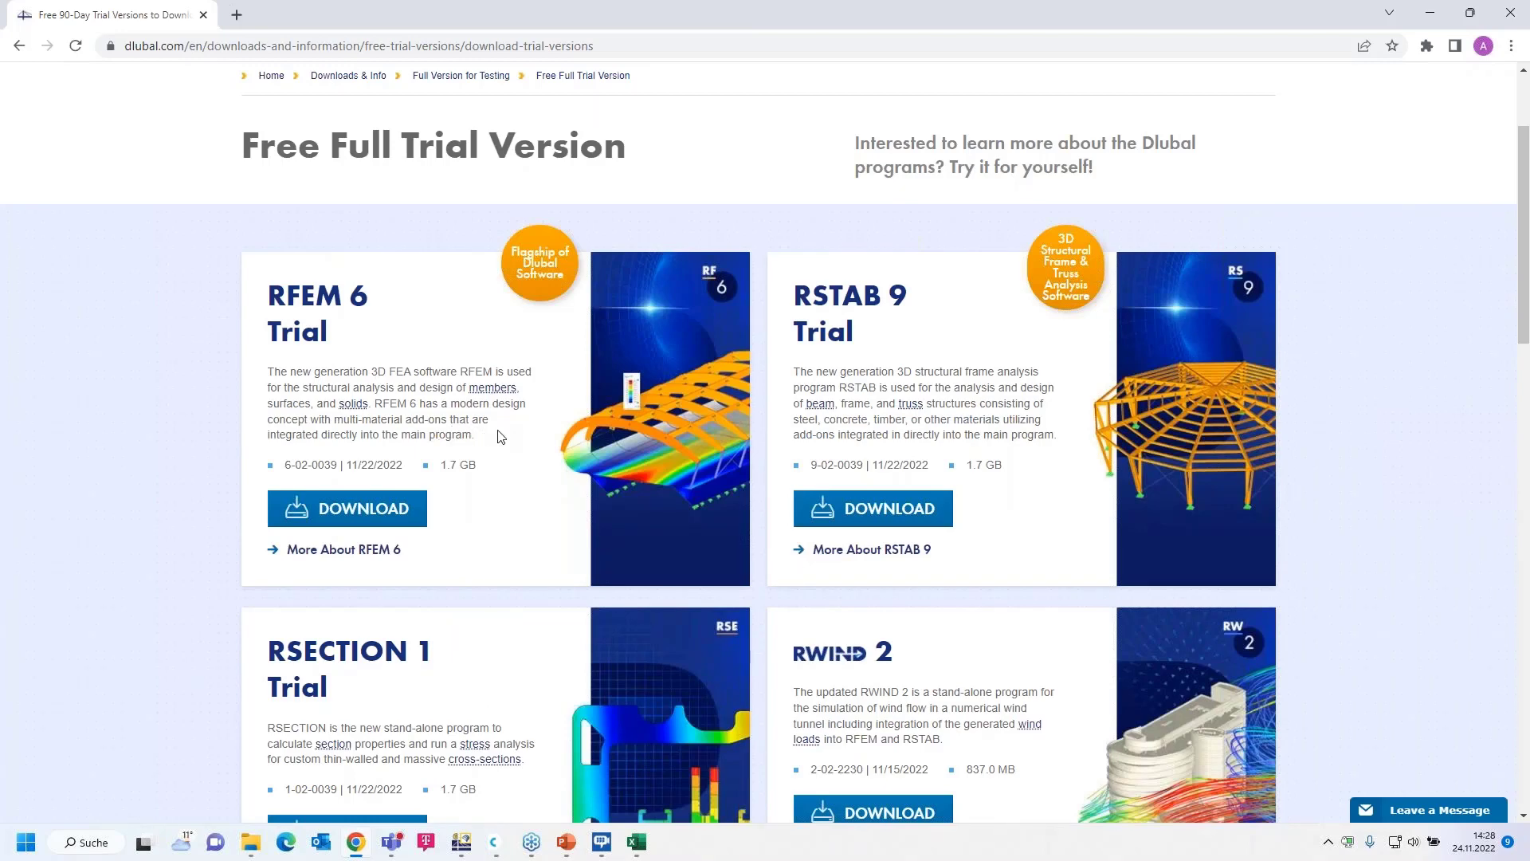
scroll(501, 437, down, 1)
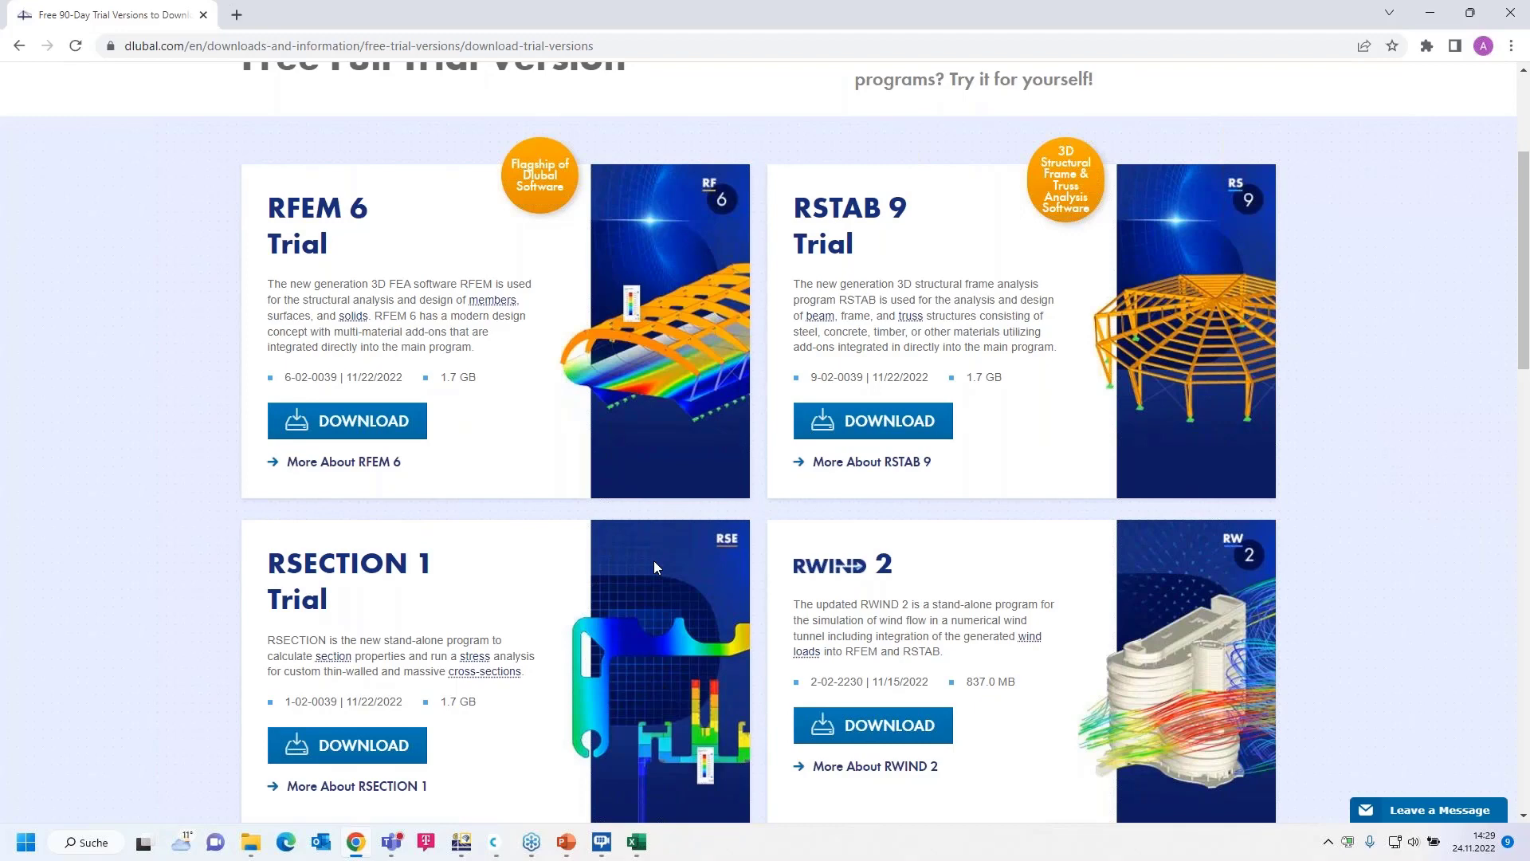
scroll(655, 567, up, 3)
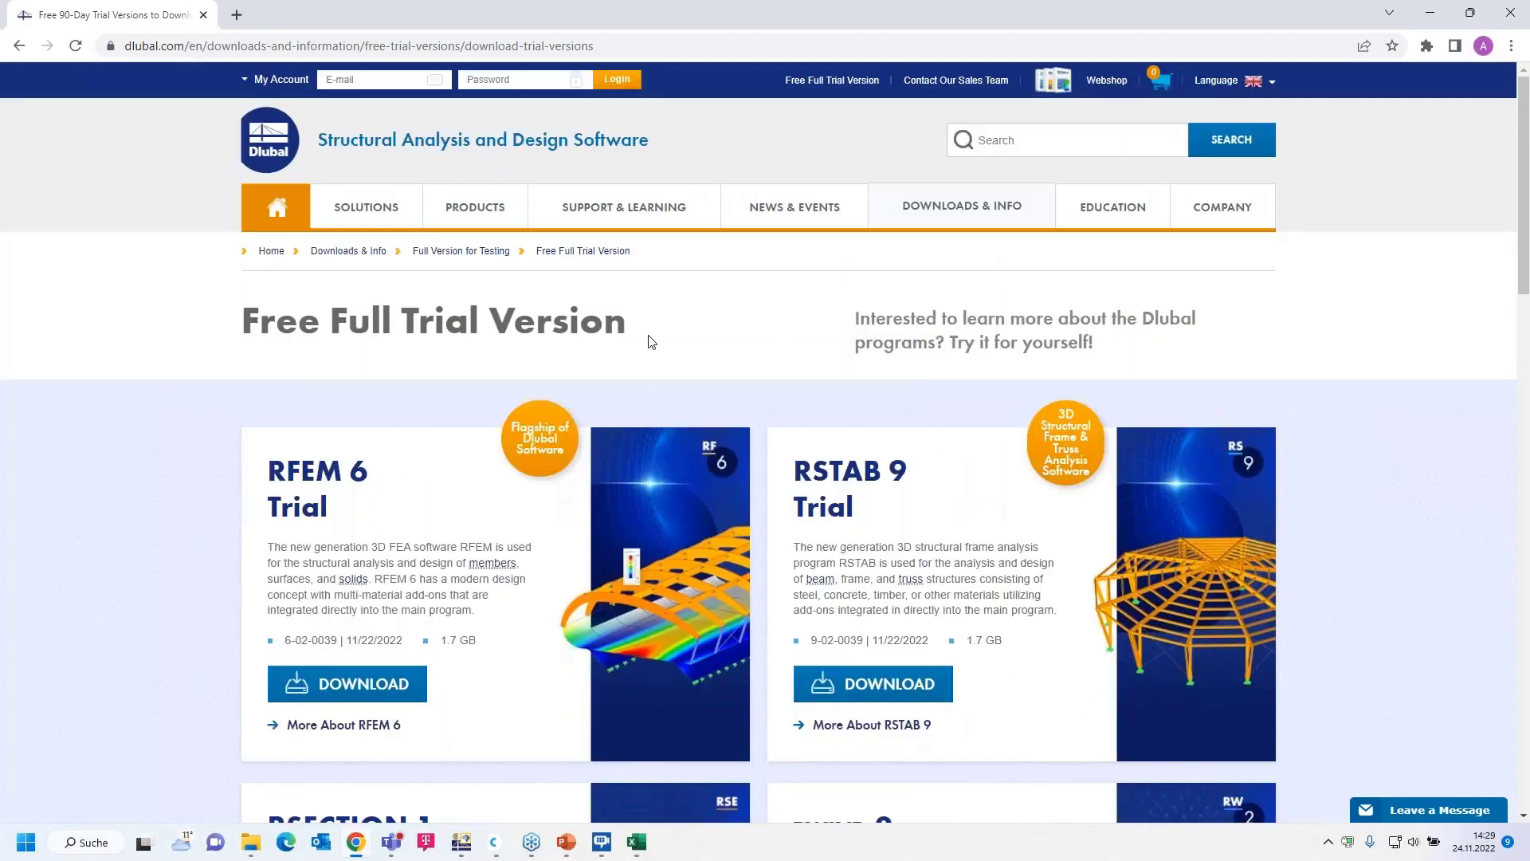